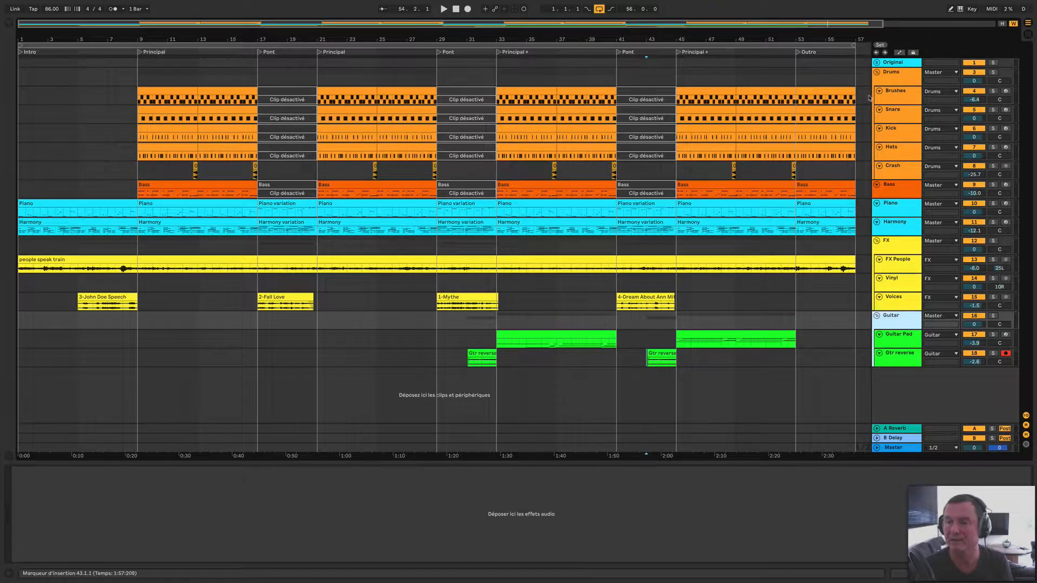
# - Play the song from bar 33 and lower the Guitar group's volume to about -1.5 dB
pyautogui.click(894, 81)
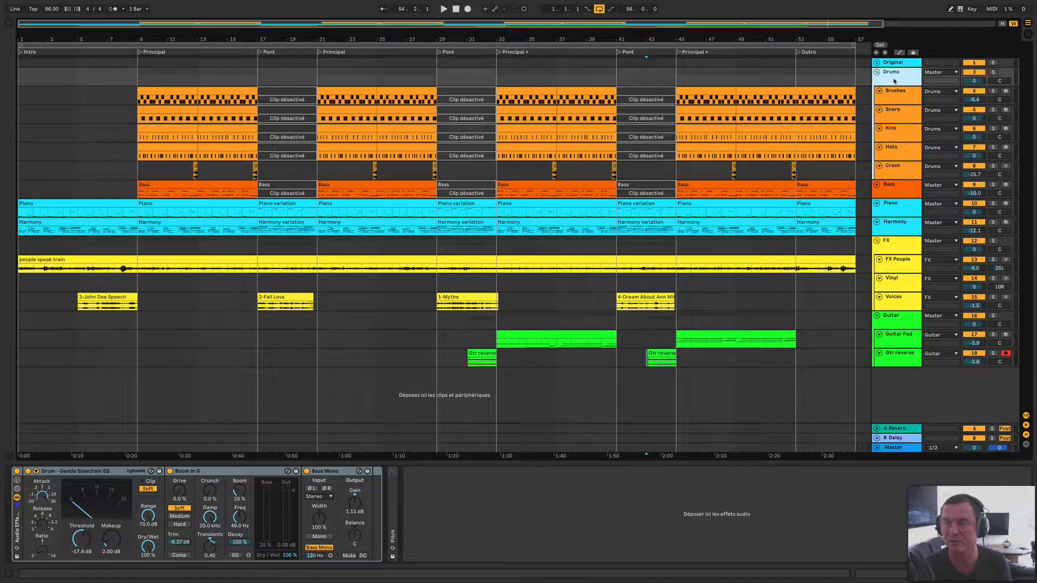
pyautogui.click(896, 319)
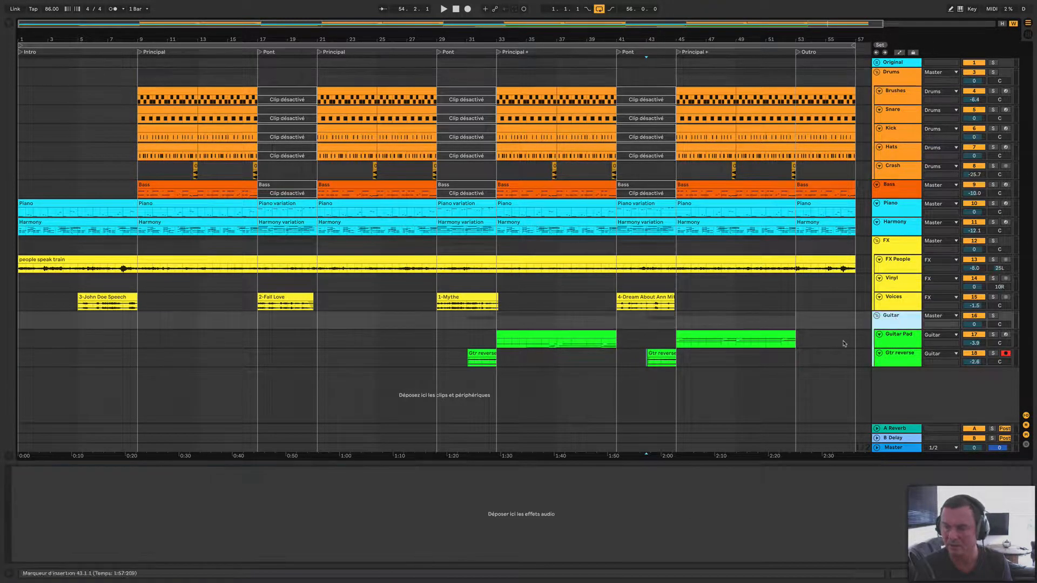
pyautogui.click(974, 325)
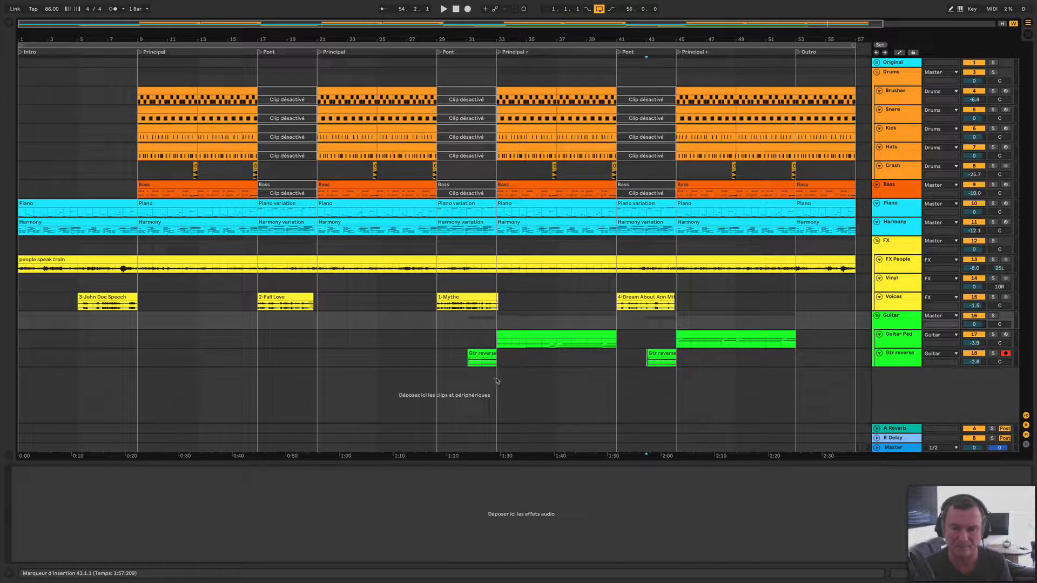
pyautogui.click(497, 361)
pyautogui.press('space')
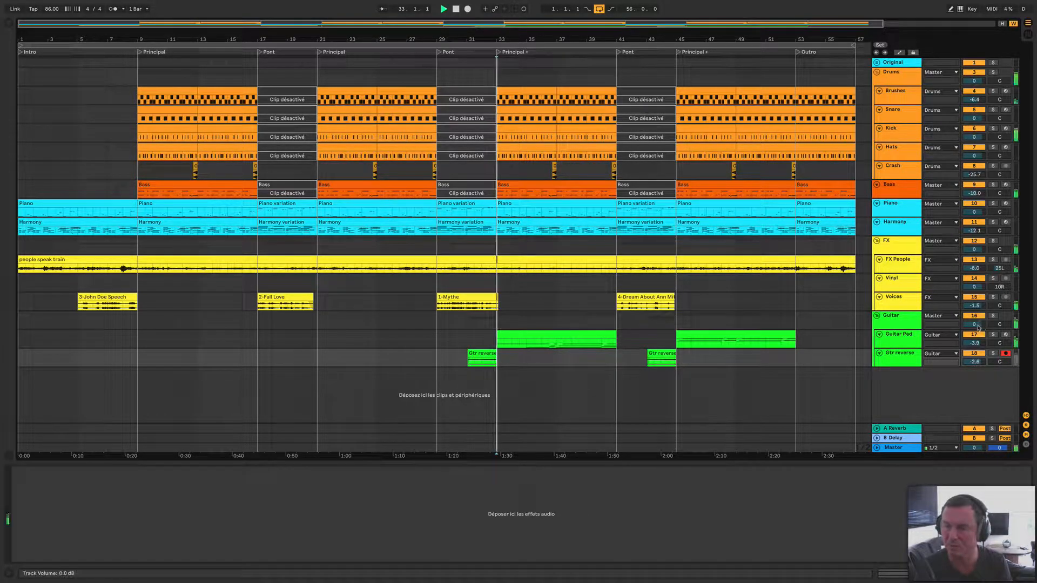
pyautogui.moveTo(977, 325); pyautogui.dragTo(977, 334)
pyautogui.press('space')
pyautogui.press('space')
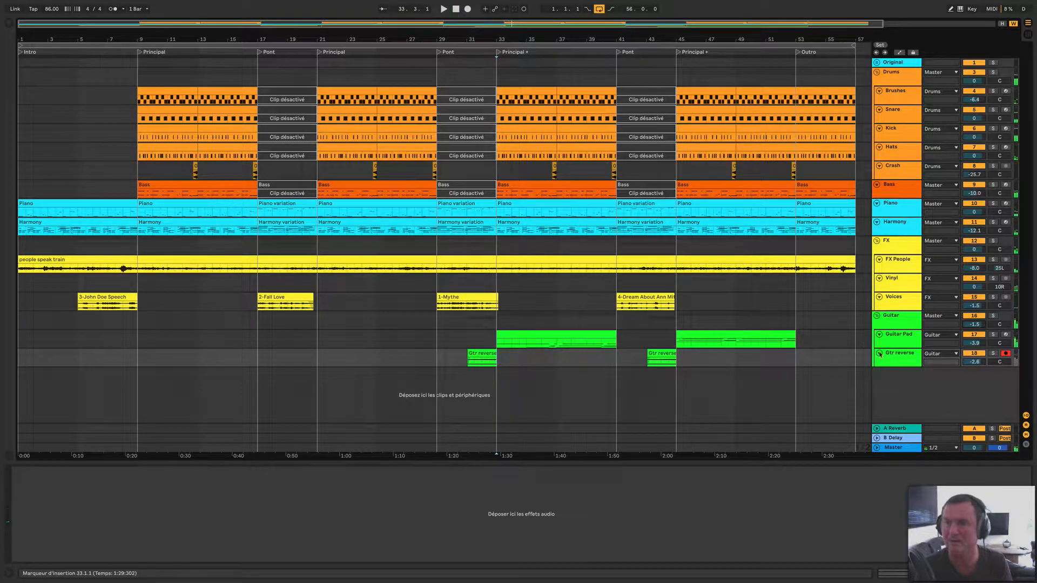
# - Insert an audio track at the end of the Drums group, below Crash, and name it "Intro Fx"
pyautogui.click(895, 80)
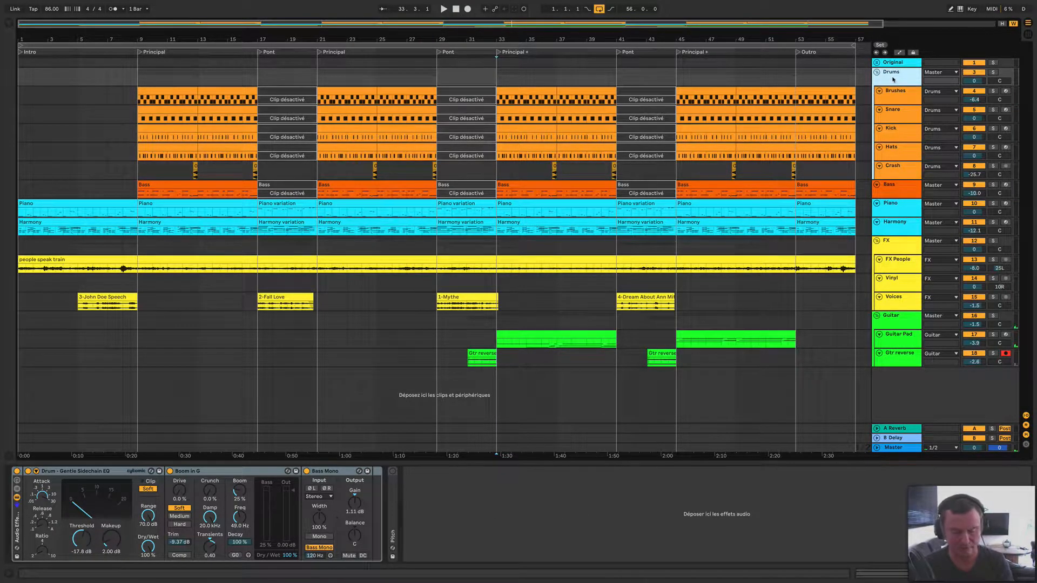
pyautogui.hotkey('ctrl', 't')
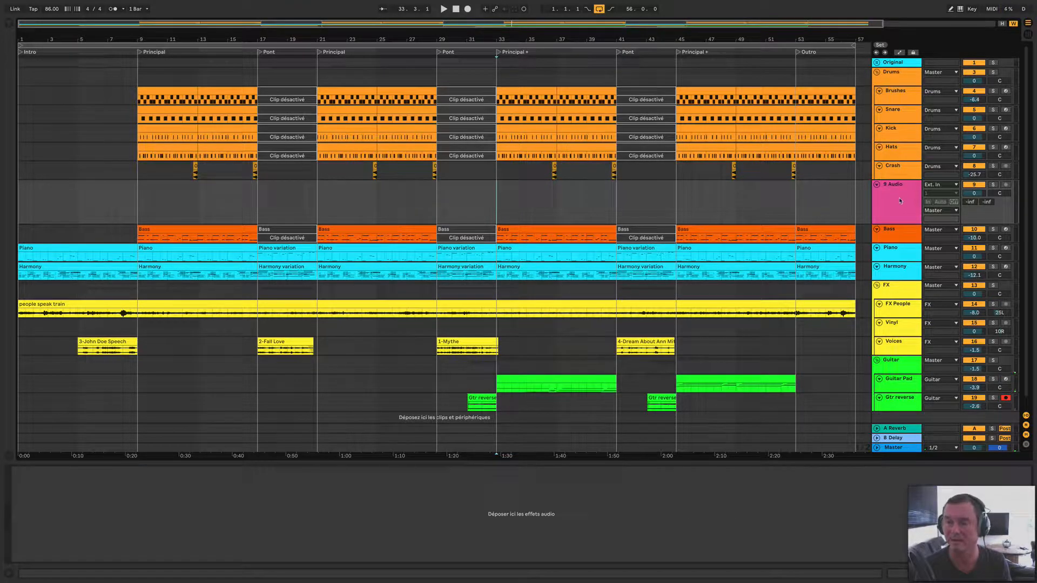
pyautogui.moveTo(898, 200); pyautogui.dragTo(899, 180)
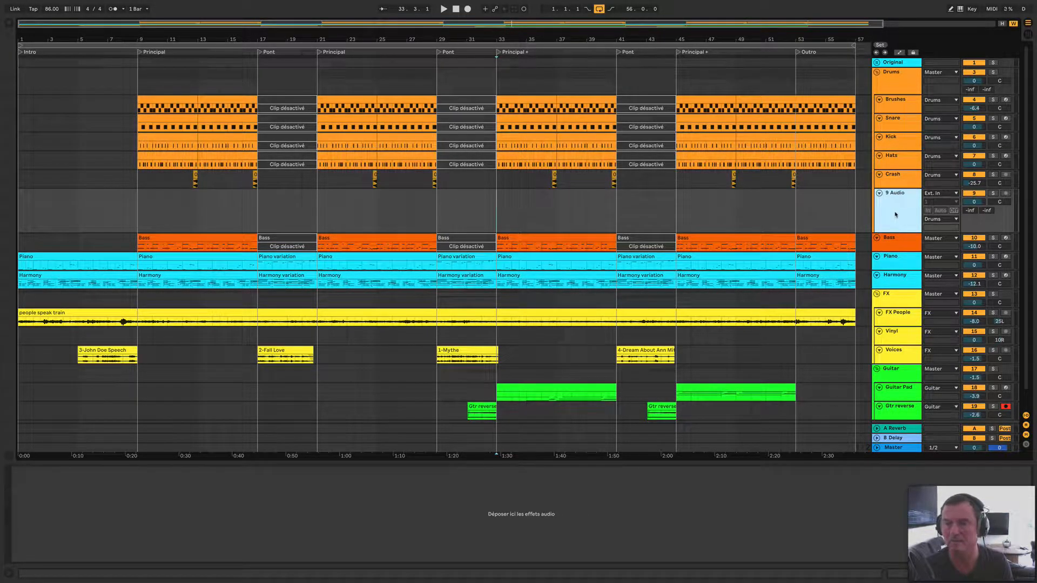
pyautogui.hotkey('ctrl', 'r')
pyautogui.write('Intro Fx')
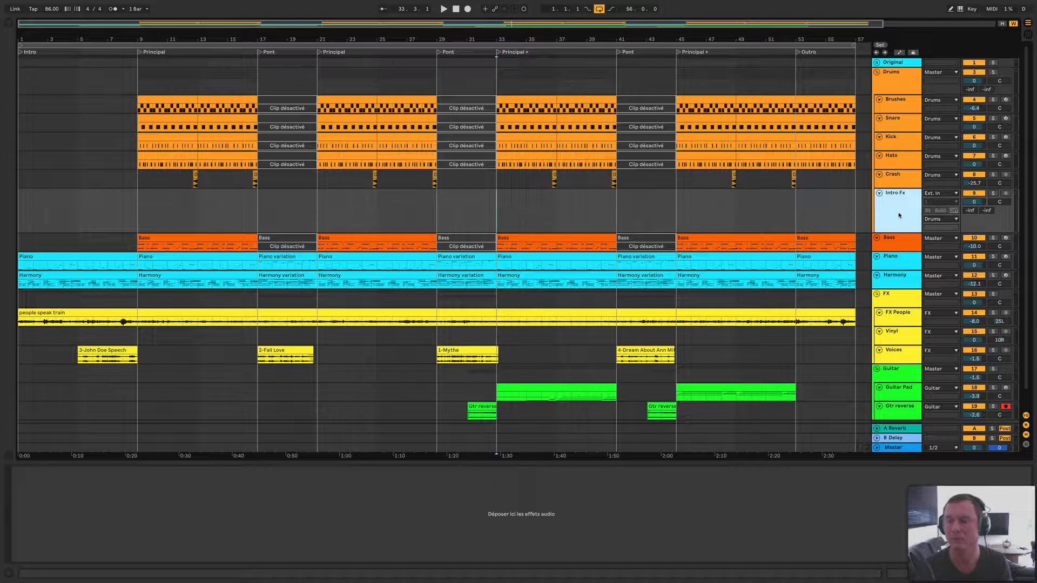
# - Colour the Intro Fx track orange like the other drums and set its audio input to Resampling
pyautogui.click(900, 186)
pyautogui.click(900, 192)
pyautogui.rightClick(901, 204)
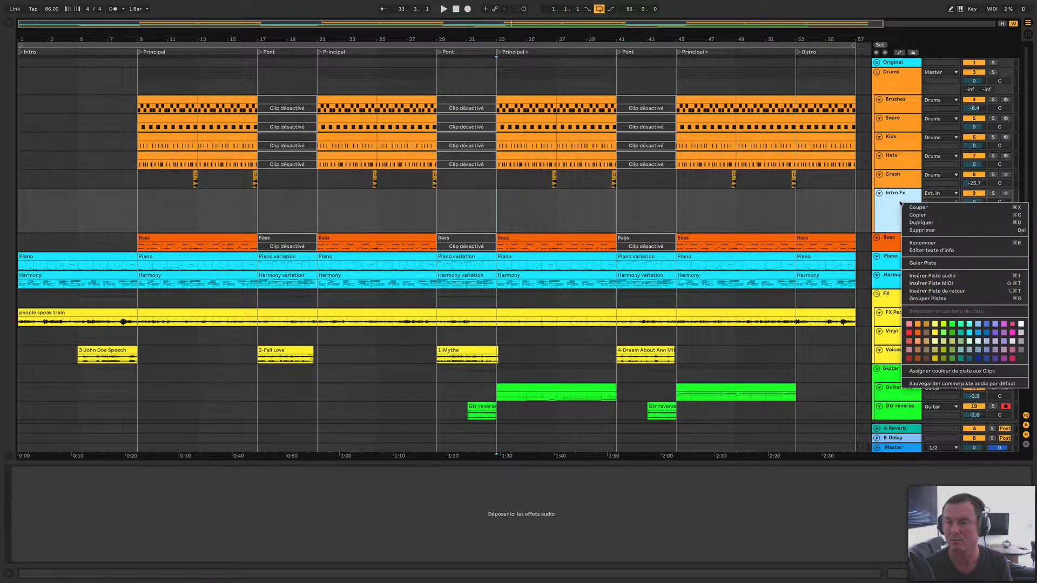
pyautogui.click(917, 324)
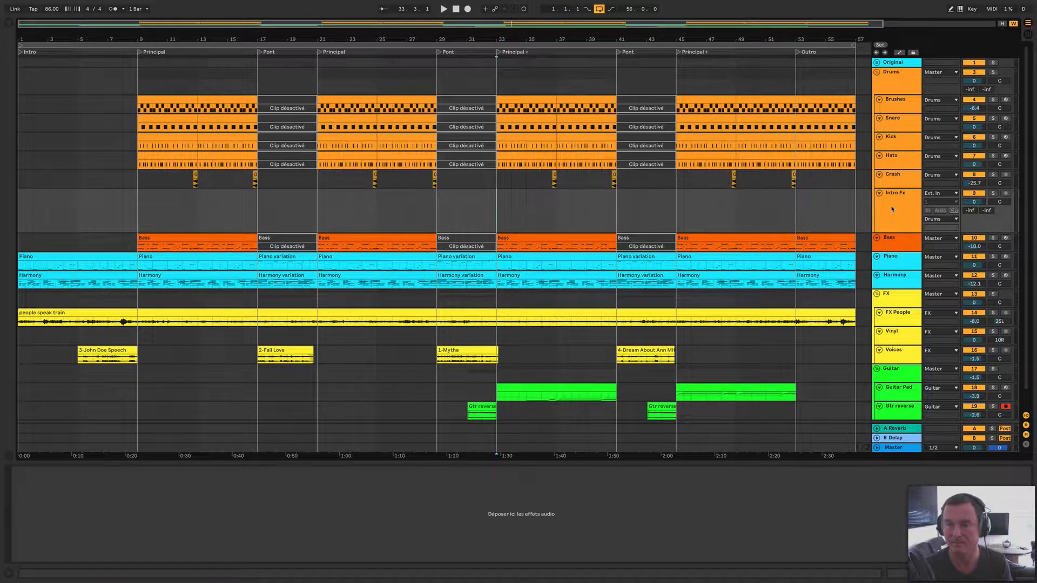
pyautogui.click(938, 194)
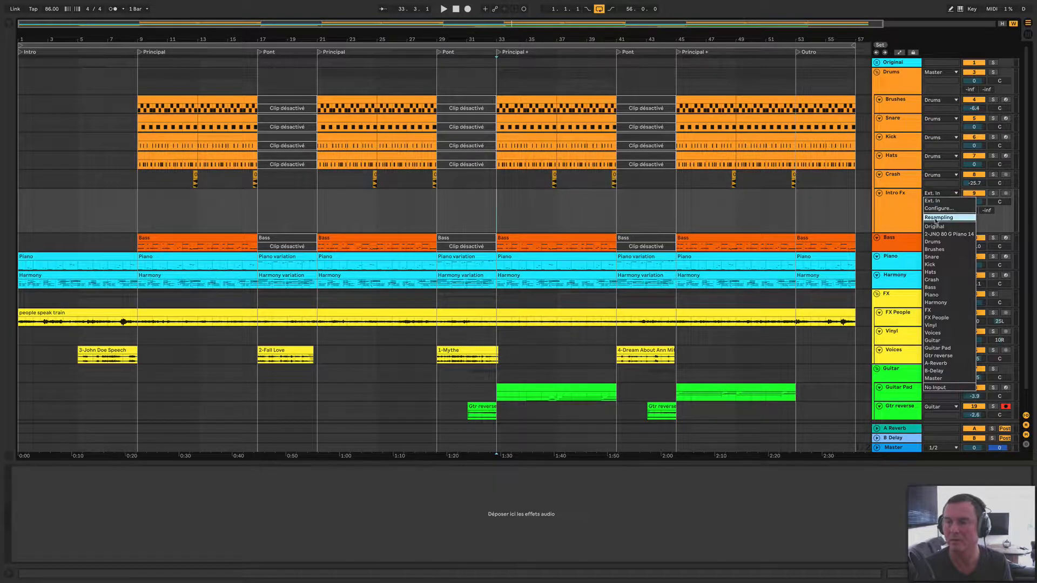
pyautogui.click(936, 218)
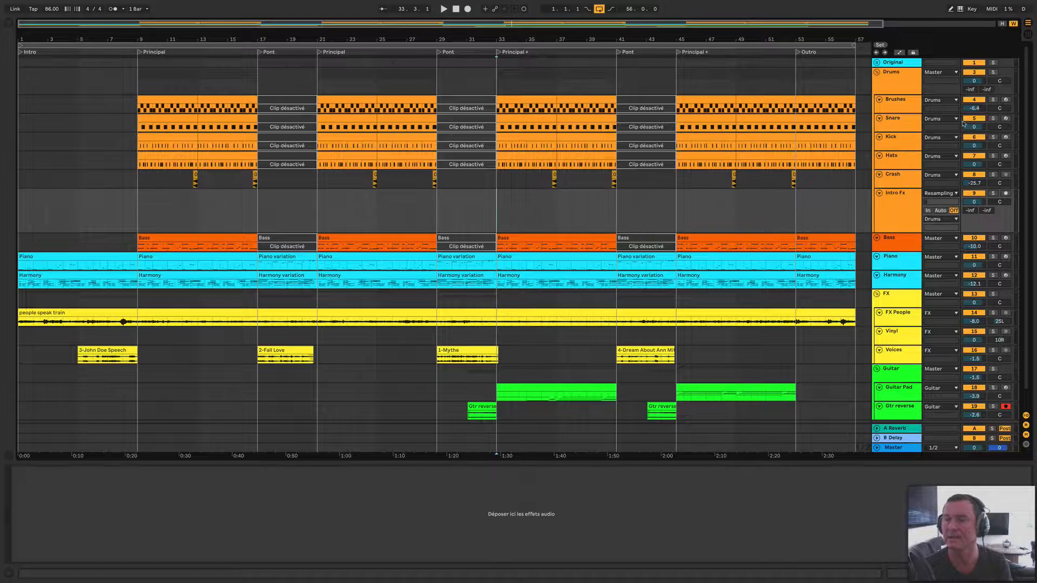
# - Solo the Snare, Kick and Hats tracks together, audition them, and arm the Intro Fx track for recording
pyautogui.click(992, 118)
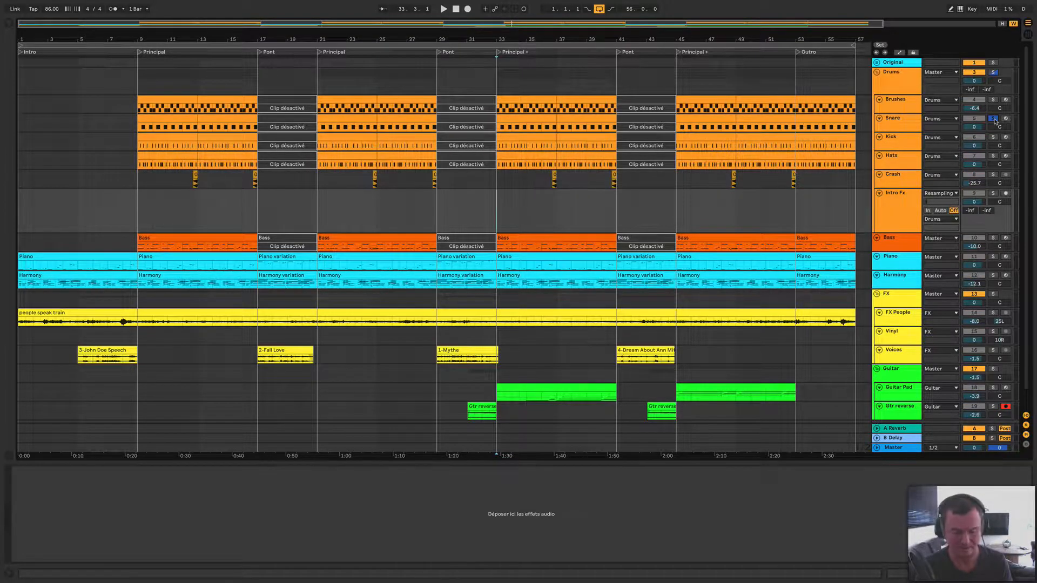
pyautogui.keyDown('ctrl'); pyautogui.click(992, 136); pyautogui.keyUp('ctrl')
pyautogui.keyDown('ctrl'); pyautogui.click(992, 155); pyautogui.keyUp('ctrl')
pyautogui.press('space')
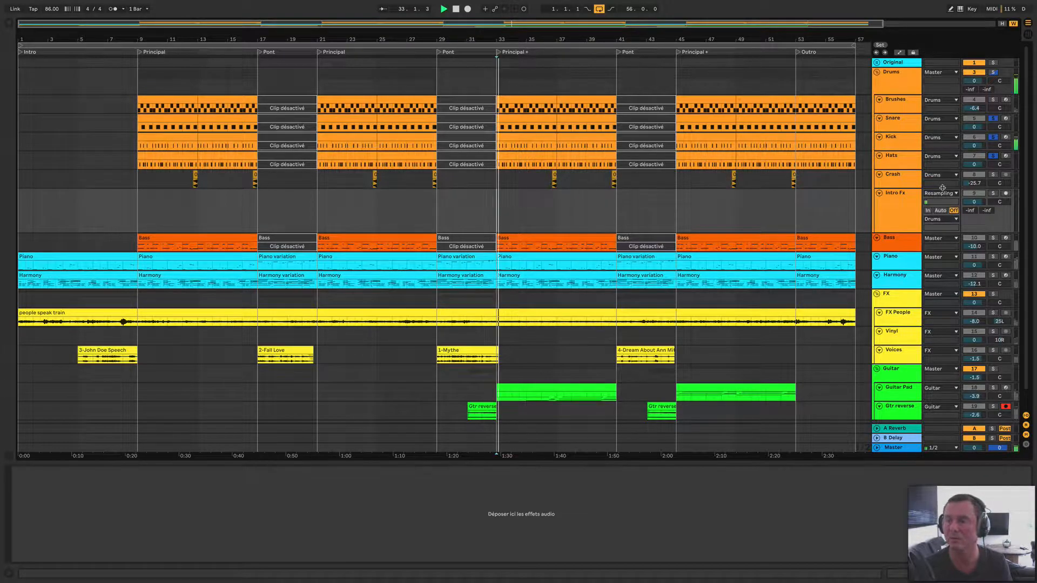
pyautogui.click(1005, 193)
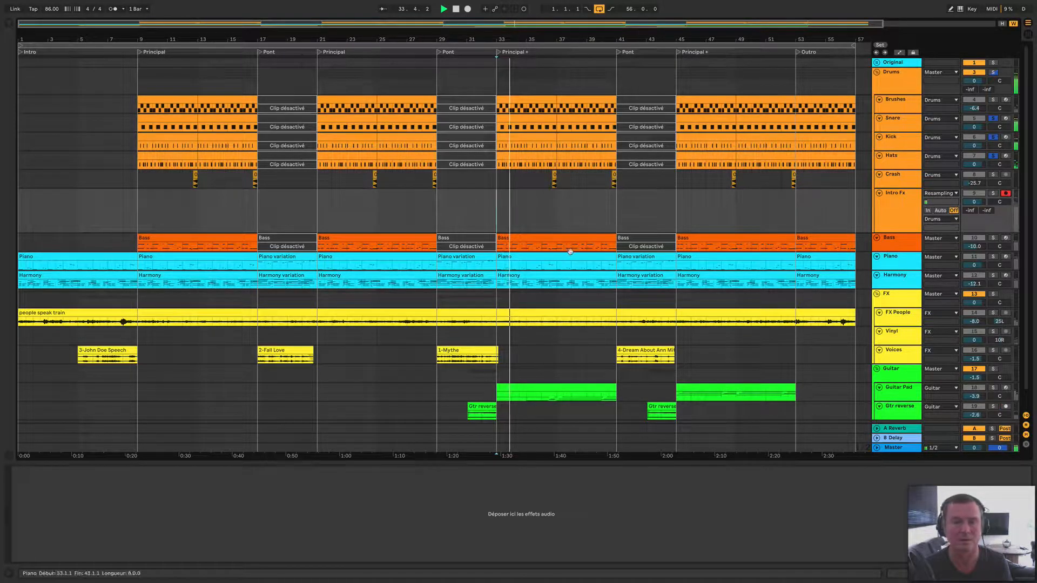
pyautogui.press('space')
# - Record the soloed drums onto the Intro Fx track from bar 9 to just past bar 13
pyautogui.click(139, 217)
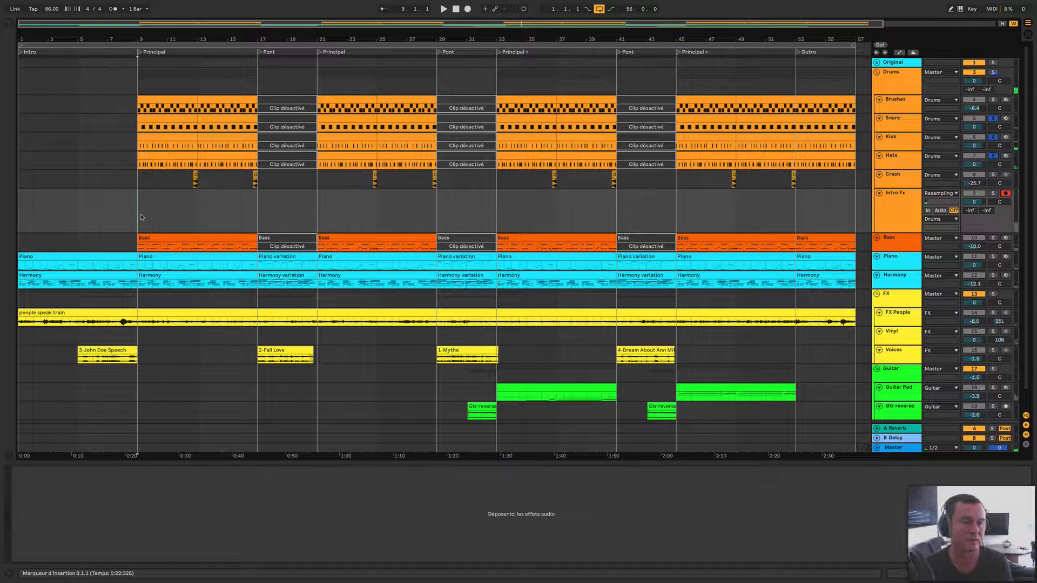
pyautogui.doubleClick(170, 107)
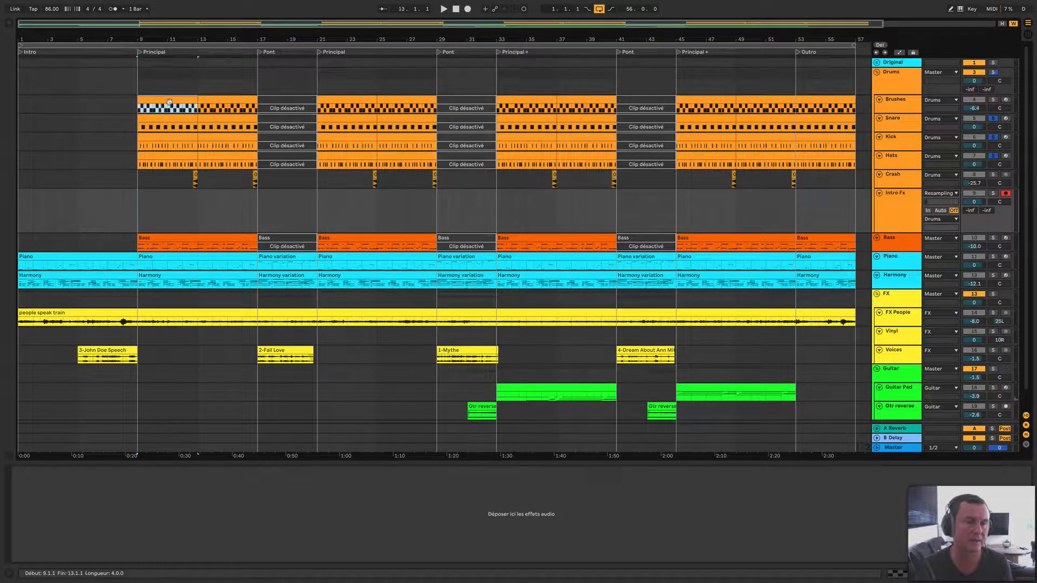
pyautogui.click(141, 198)
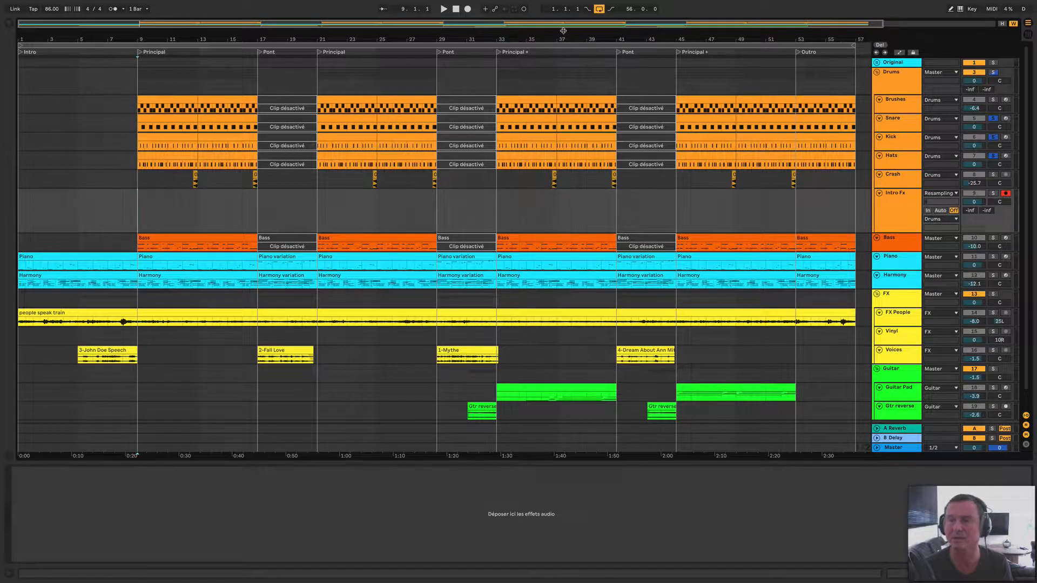
pyautogui.click(468, 9)
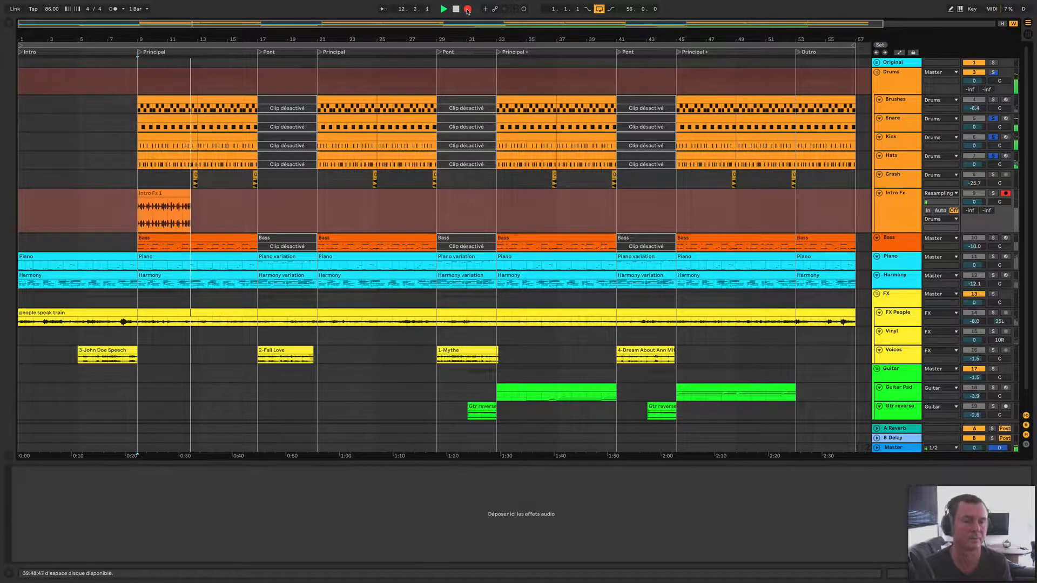
pyautogui.press('space')
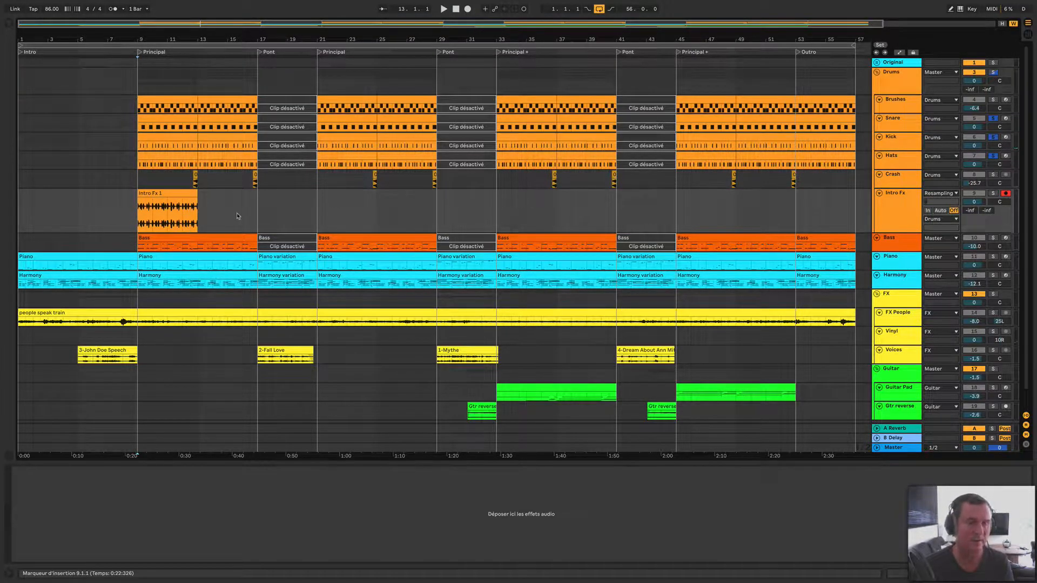
# - Trim the end of the recorded Intro Fx clip to bar 13 so it lasts exactly four bars
pyautogui.scroll(-3, 237, 213)
pyautogui.scroll(3, 227, 208)
pyautogui.scroll(5, 224, 207)
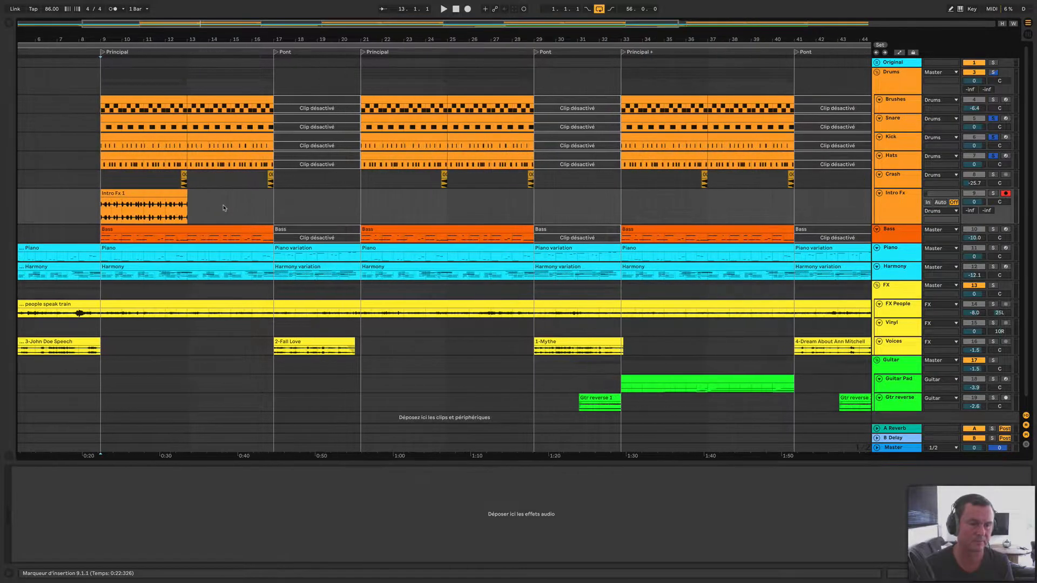
pyautogui.hscroll(-5, 224, 207)
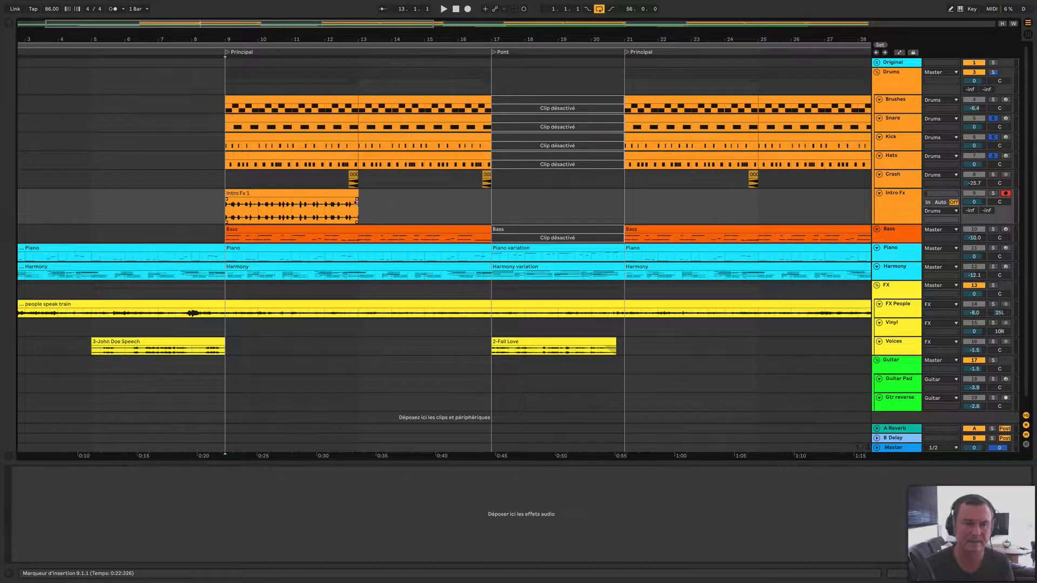
pyautogui.scroll(8, 378, 207)
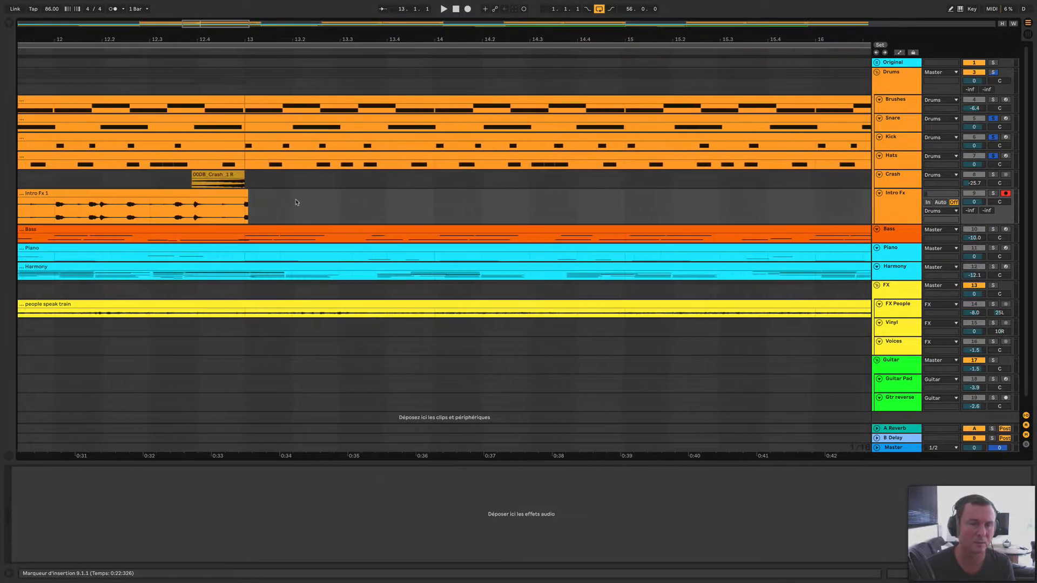
pyautogui.hscroll(-2, 295, 203)
pyautogui.click(300, 194)
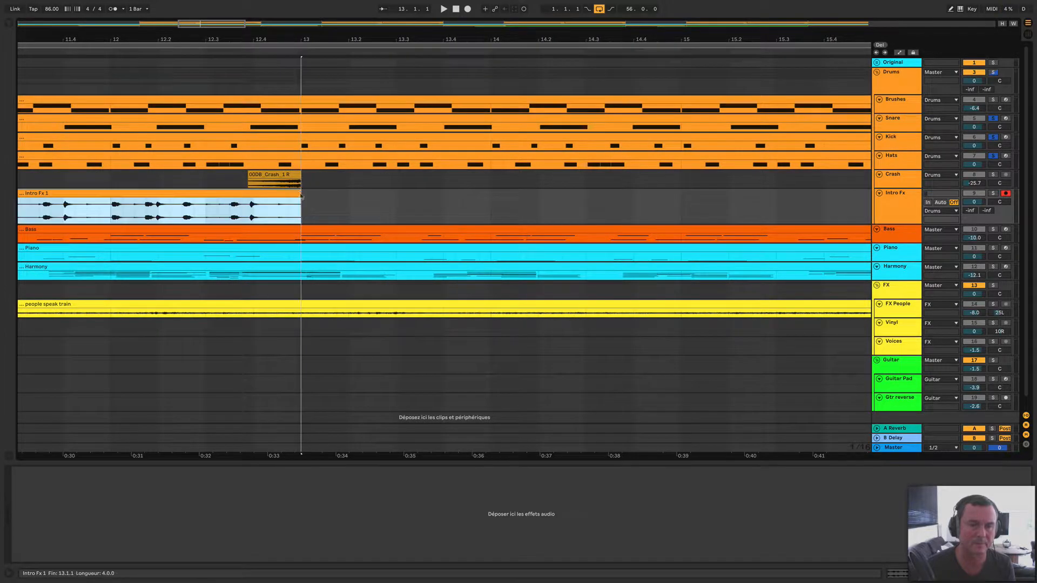
pyautogui.hscroll(-1, 298, 201)
pyautogui.hscroll(-1, 297, 201)
pyautogui.moveTo(307, 199); pyautogui.dragTo(304, 201)
# - Solo the Intro Fx track and play the last beat of its recorded clip
pyautogui.click(296, 213)
pyautogui.press('space')
pyautogui.click(993, 193)
pyautogui.press('space')
pyautogui.hscroll(-3, 395, 218)
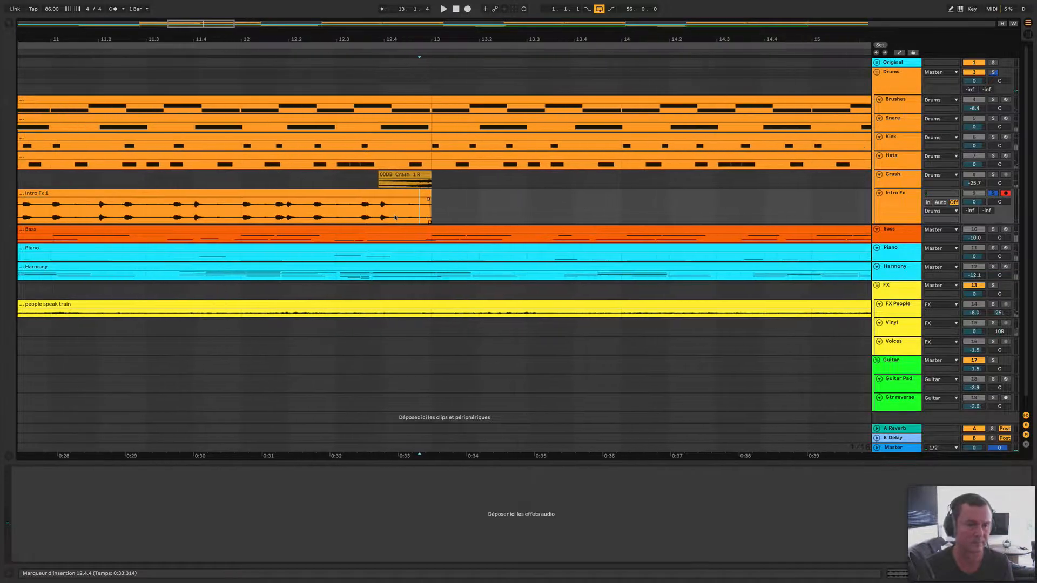
# - Play the Intro Fx clip from bar 9 and lower the track's volume to -5.2 dB
pyautogui.hscroll(-2, 395, 218)
pyautogui.scroll(3, 422, 215)
pyautogui.scroll(-9, 422, 216)
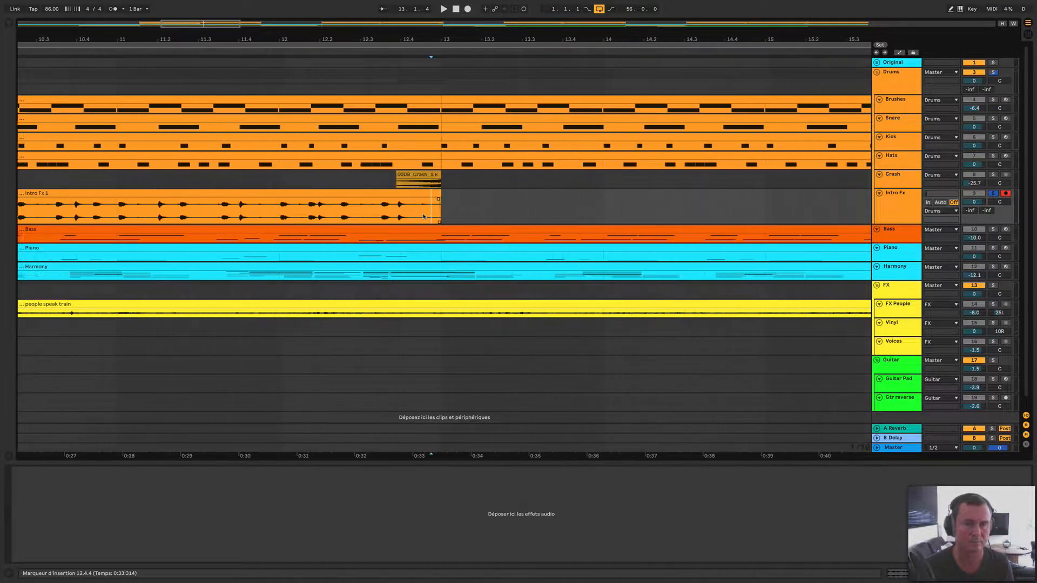
pyautogui.click(178, 213)
pyautogui.press('space')
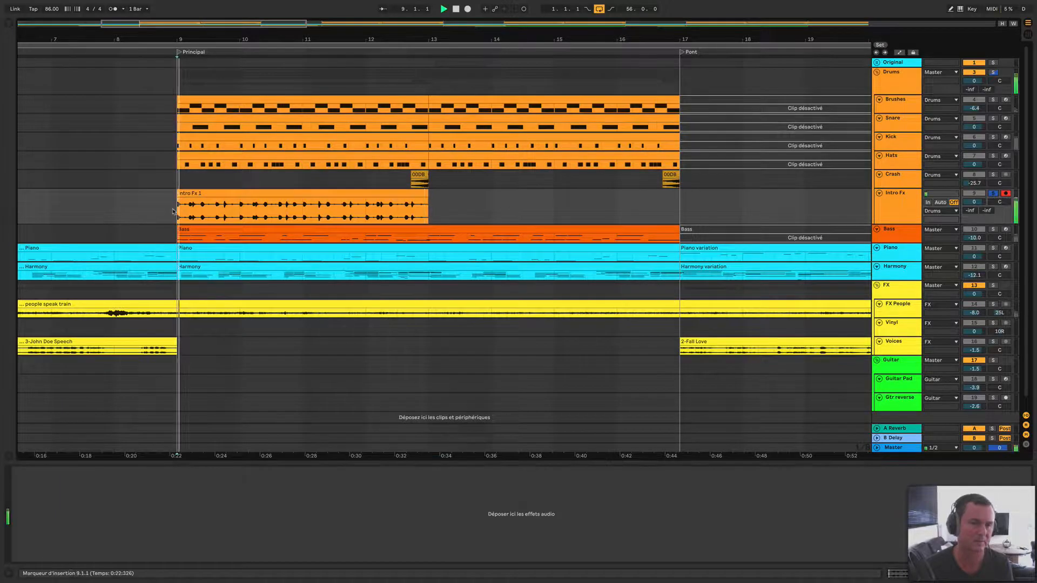
pyautogui.hscroll(-4, 321, 213)
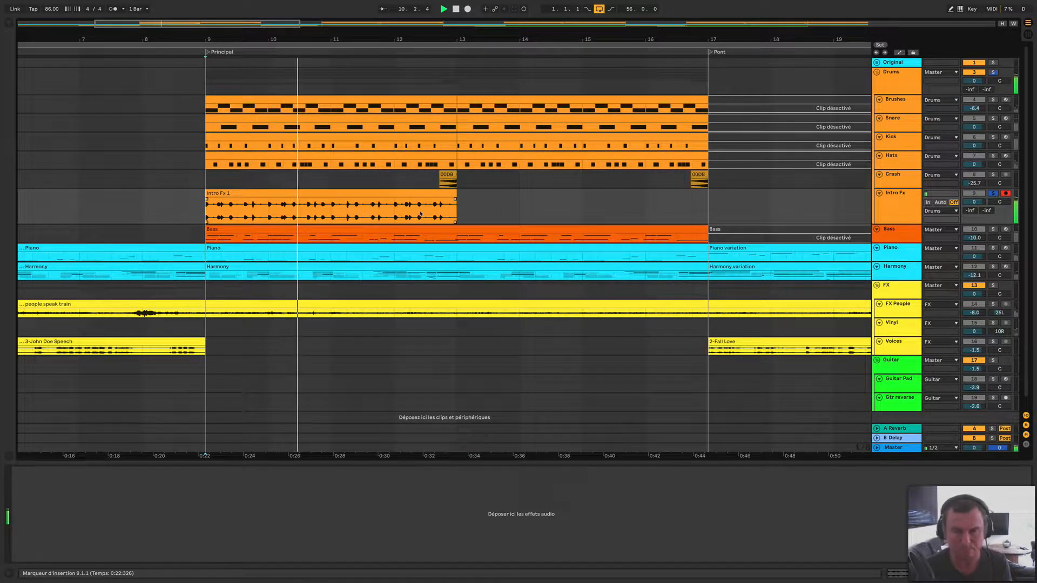
pyautogui.moveTo(973, 202); pyautogui.dragTo(974, 216)
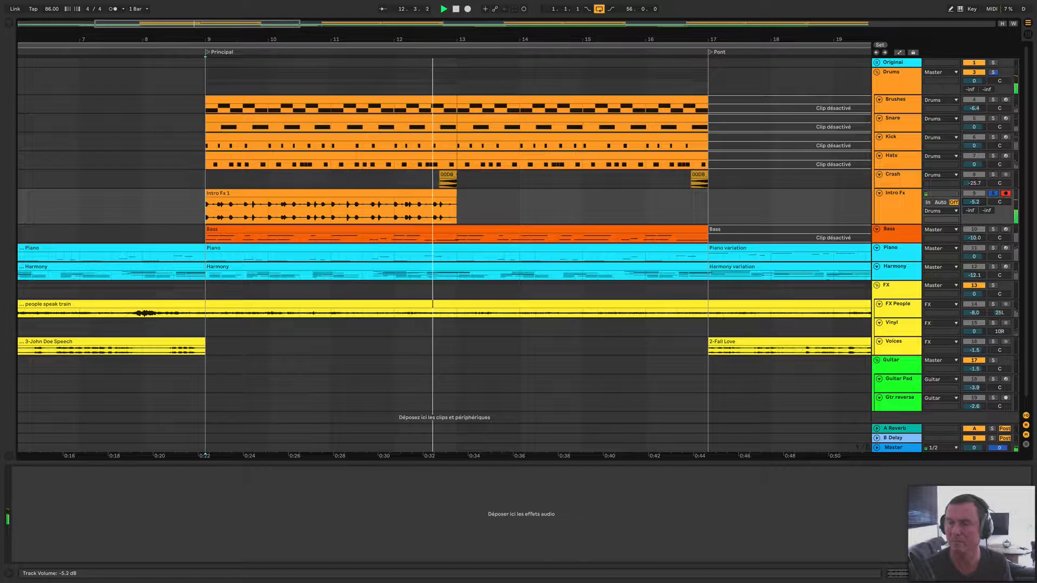
# - Stop playback and move the Intro Fx clip into the intro so it starts at bar 5
pyautogui.hscroll(-2, 372, 226)
pyautogui.hscroll(-2, 378, 227)
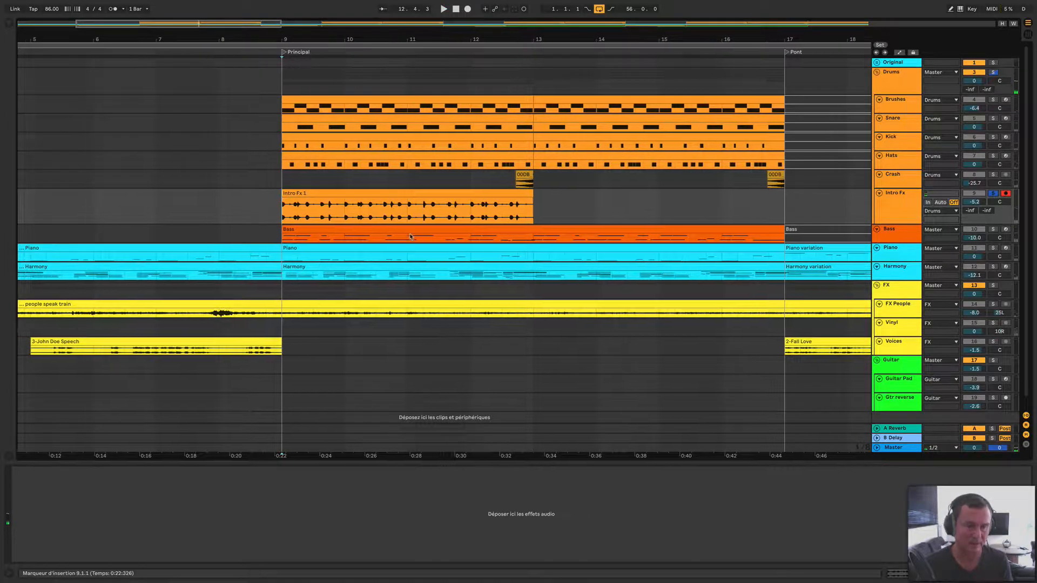
pyautogui.scroll(1, 422, 242)
pyautogui.scroll(-3, 421, 242)
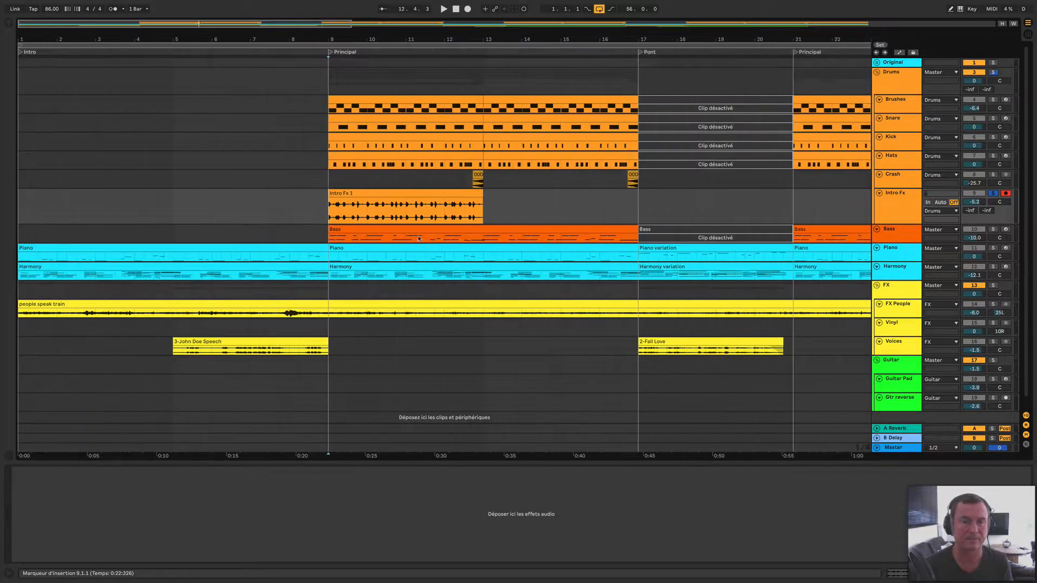
pyautogui.moveTo(406, 205); pyautogui.dragTo(272, 212)
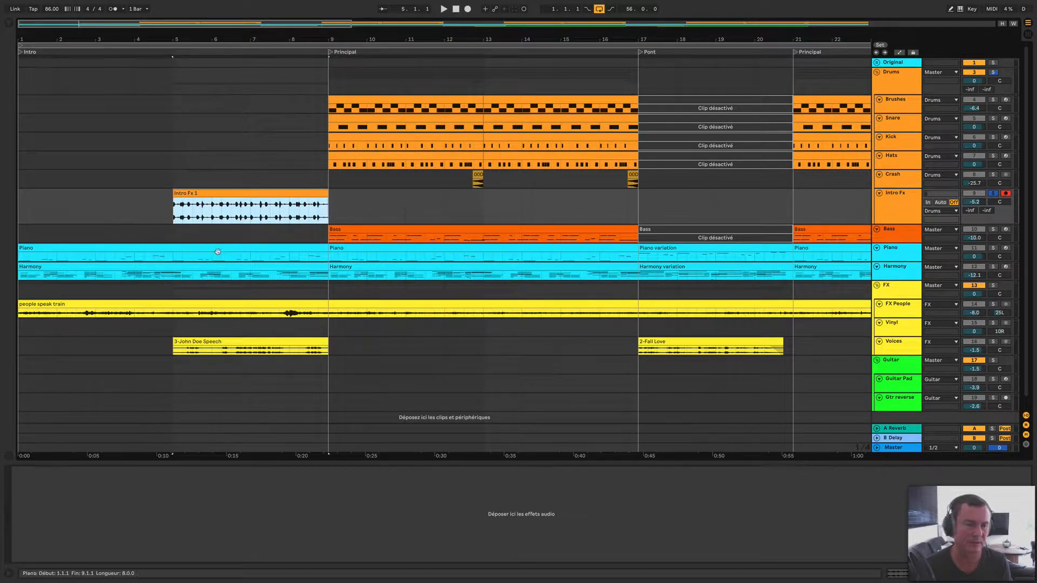
# - Unsolo Intro Fx to hear the intro from bar 4 with all tracks, and solo it again after stopping
pyautogui.click(134, 221)
pyautogui.click(995, 195)
pyautogui.press('space')
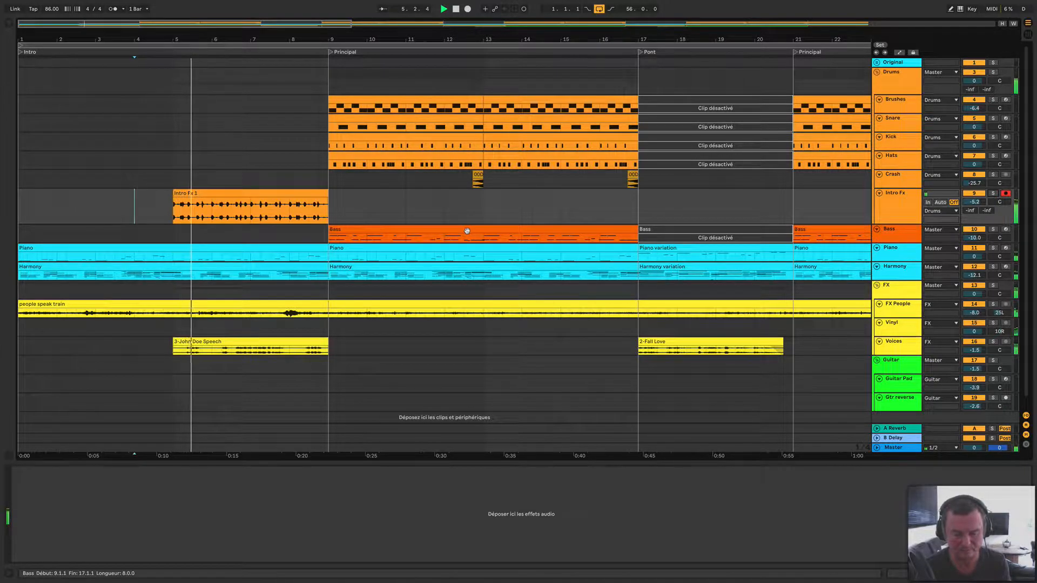
pyautogui.press('space')
pyautogui.click(993, 194)
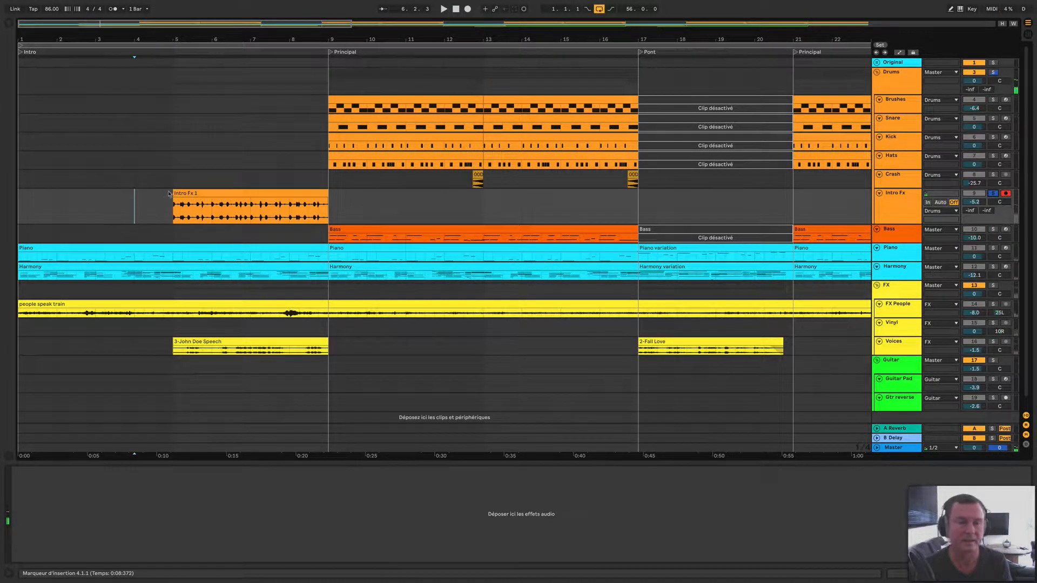
# - Find the Thin Mover preset in the library and load it onto the Intro Fx track
pyautogui.click(203, 193)
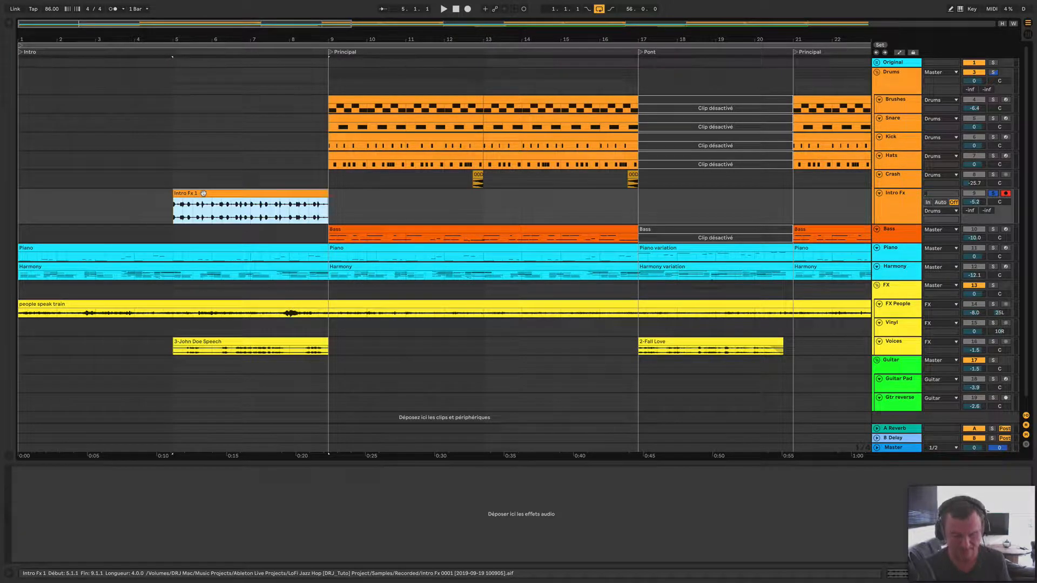
pyautogui.press('super+alt+b')
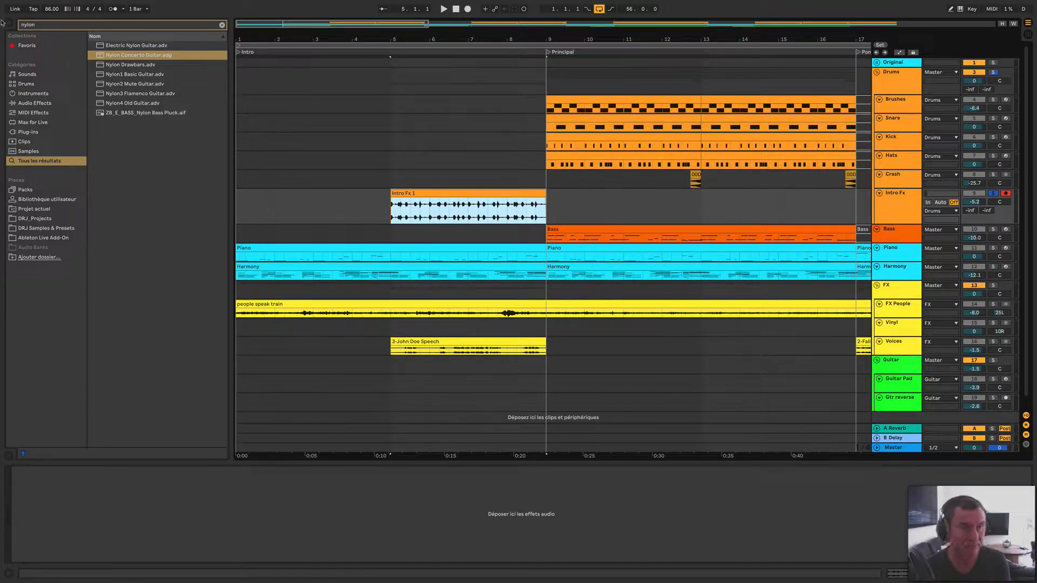
pyautogui.hotkey('ctrl', 'f')
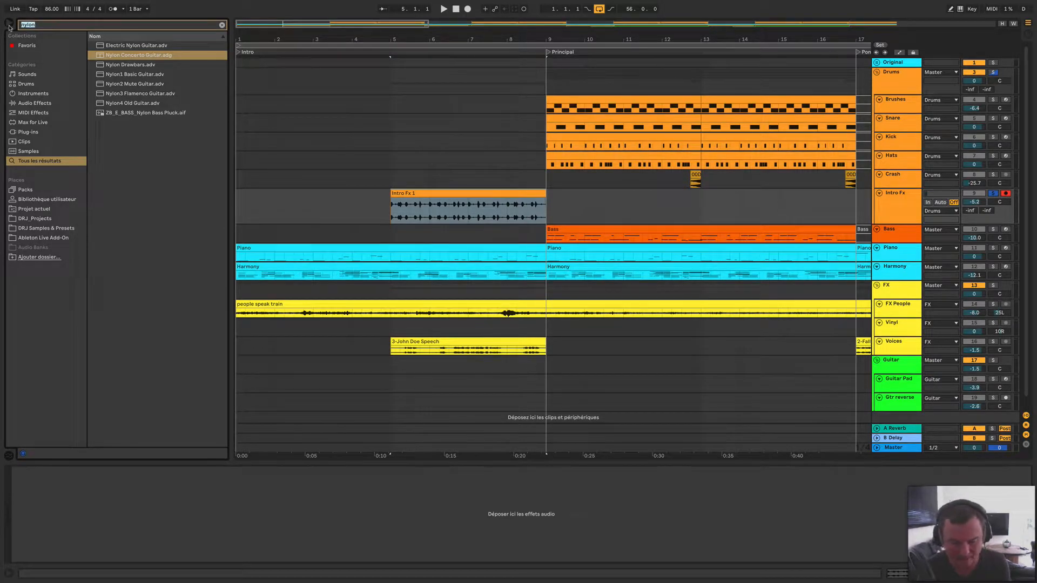
pyautogui.write('thin')
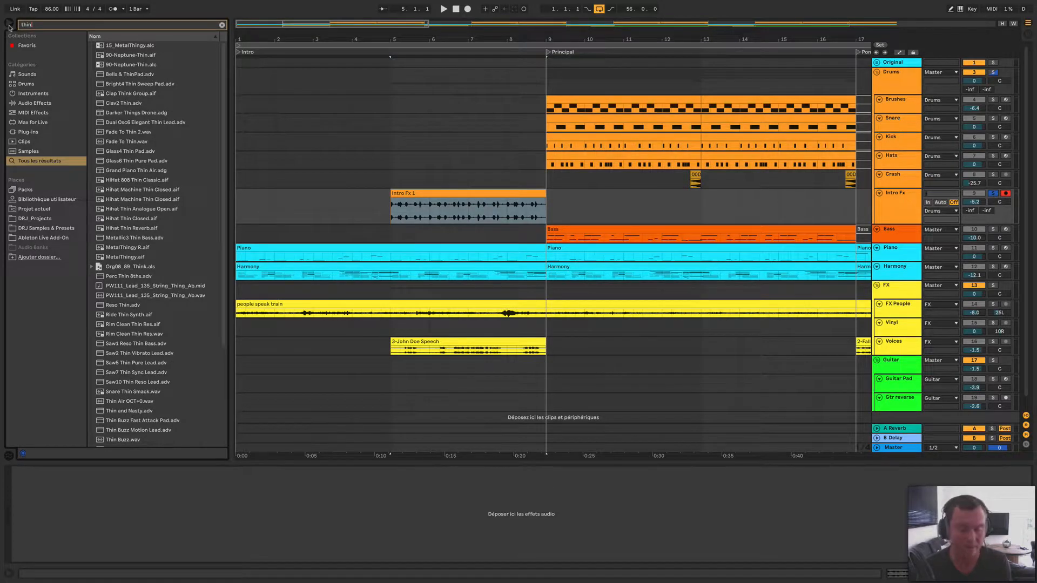
pyautogui.write(' mover')
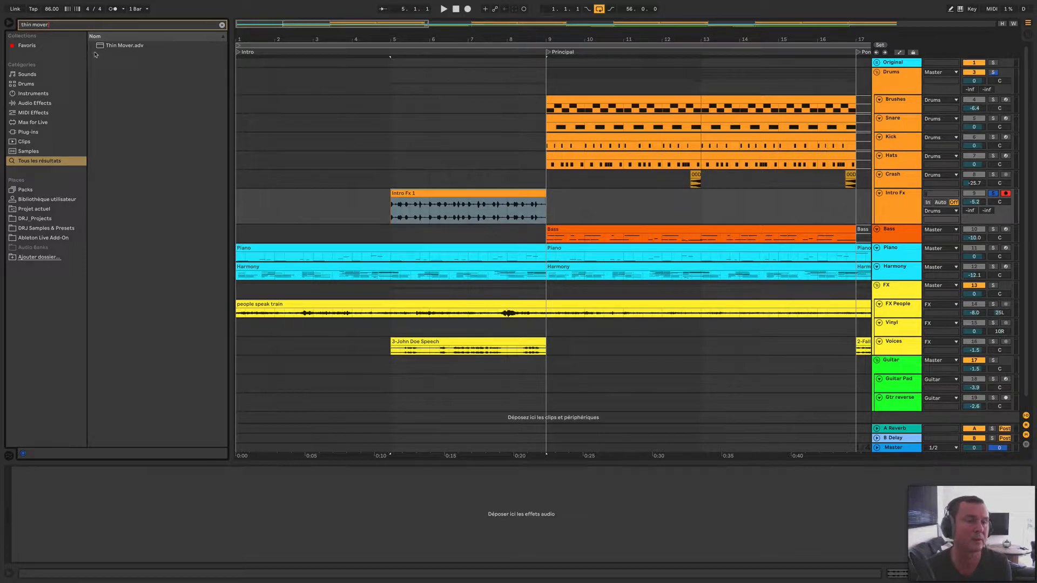
pyautogui.click(106, 49)
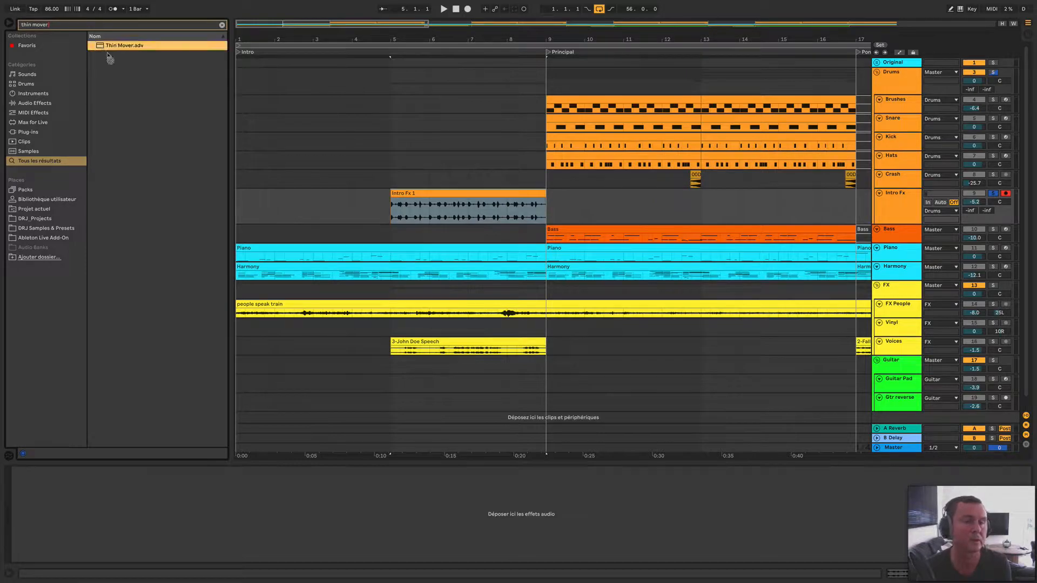
pyautogui.moveTo(438, 194); pyautogui.dragTo(437, 196)
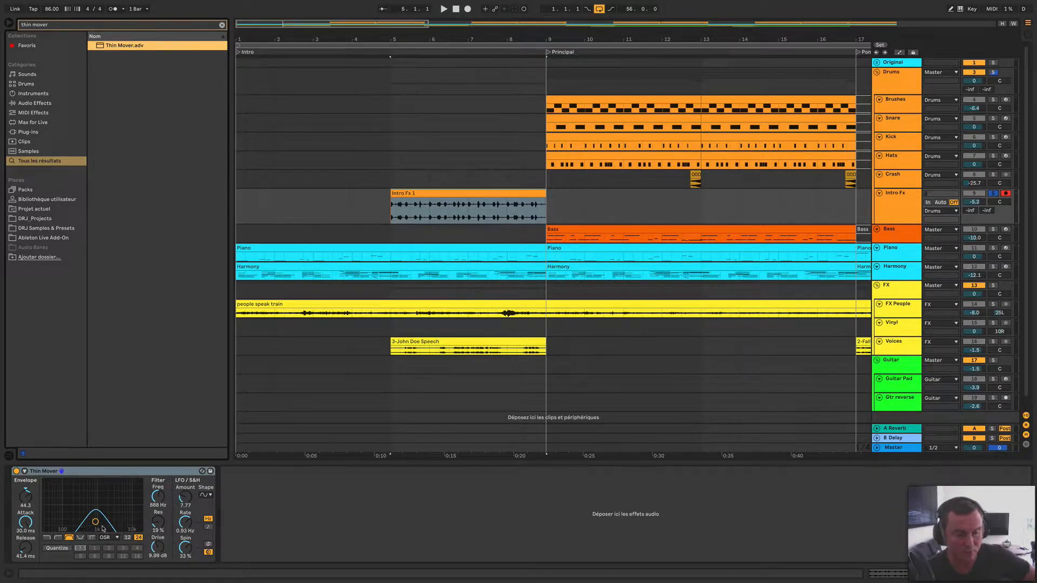
# - Compare the Intro Fx clip with Thin Mover on and bypassed, leaving it on with Drive at 13.3 dB
pyautogui.press('space')
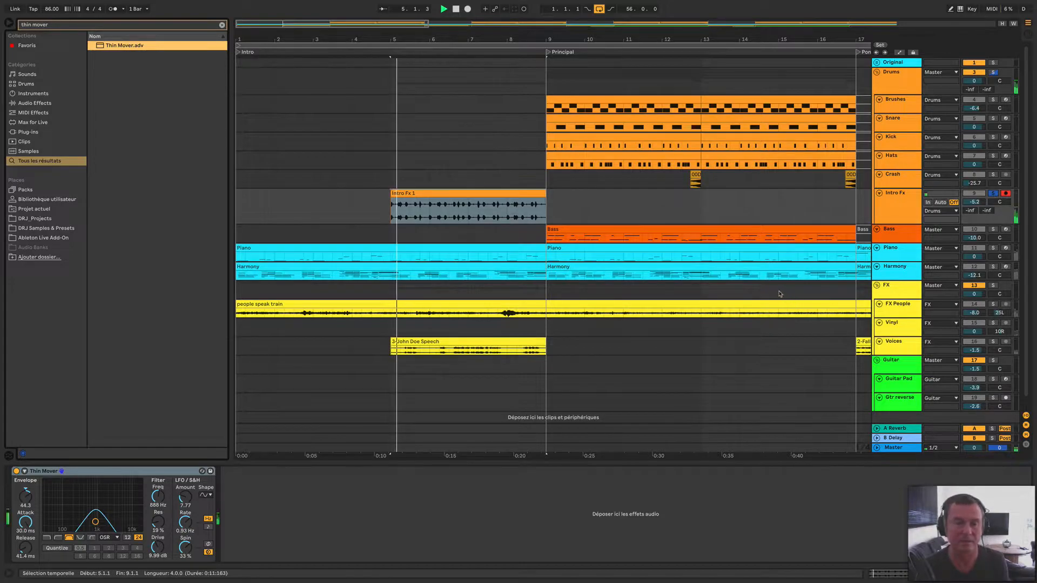
pyautogui.click(17, 472)
pyautogui.press('space')
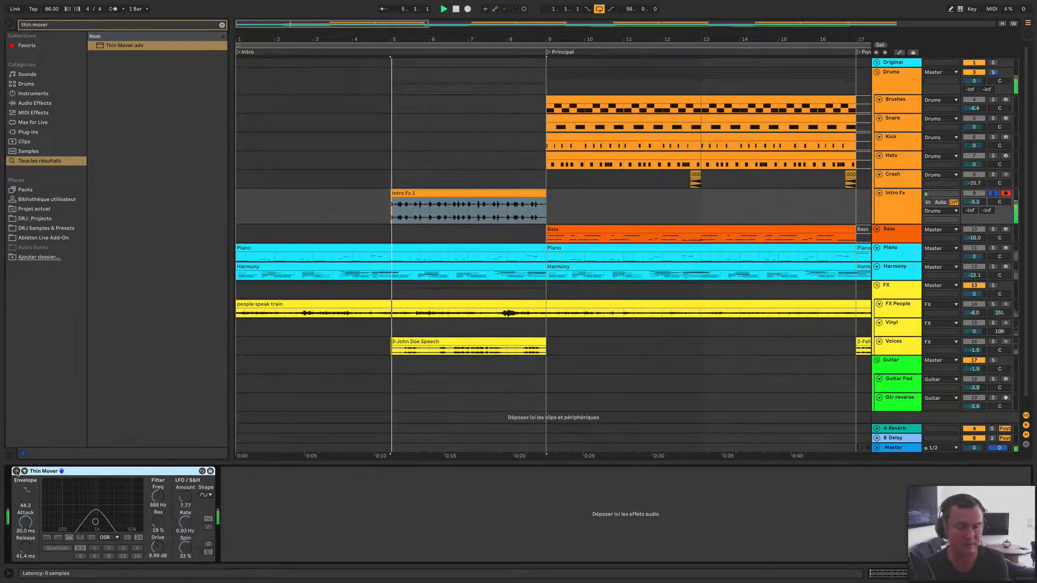
pyautogui.press('space')
pyautogui.click(17, 471)
pyautogui.press('space')
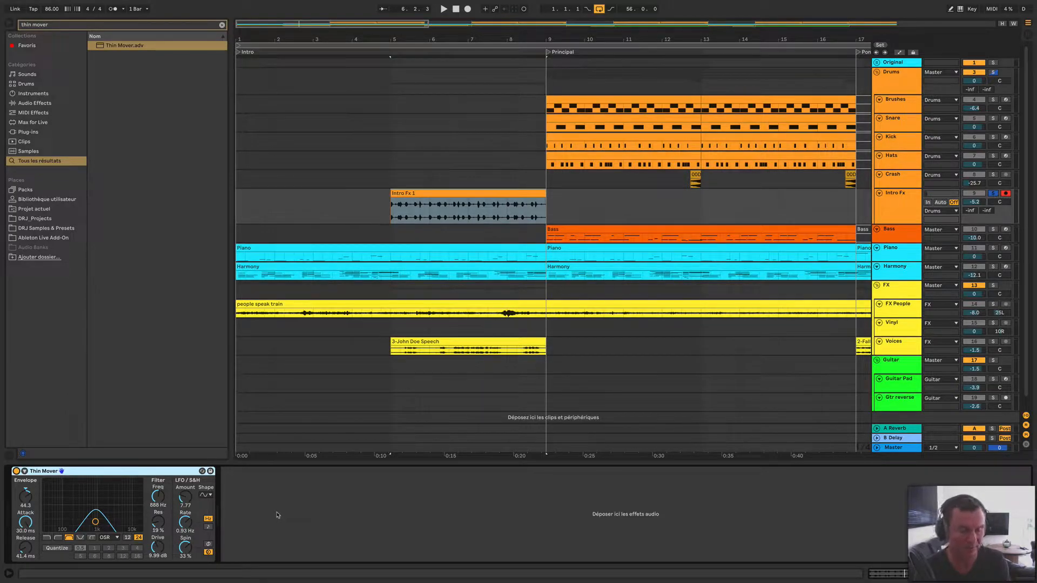
pyautogui.press('space')
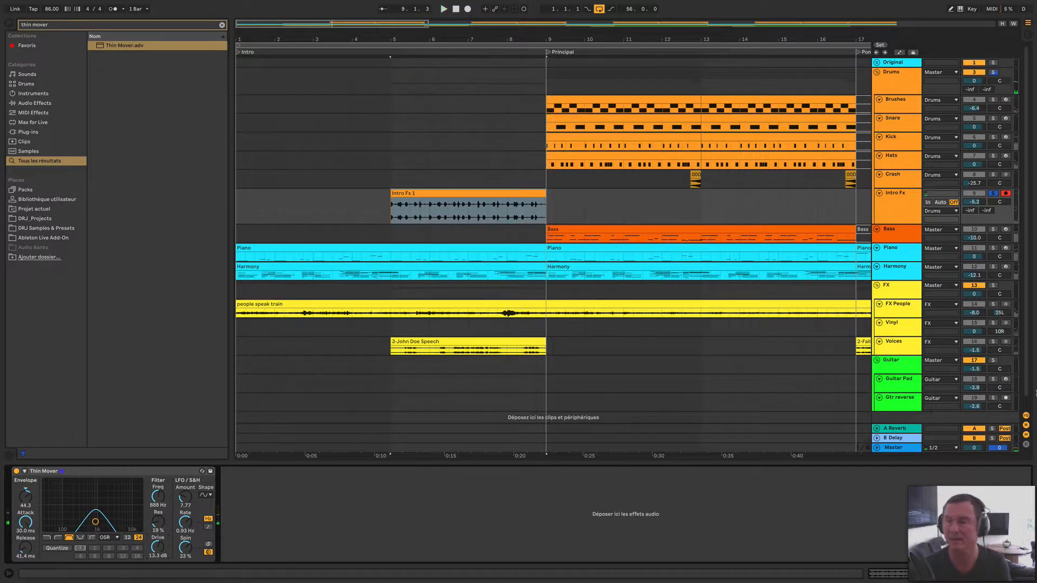
# - Unsolo Intro Fx and play all tracks from just before bar 5 into the Principal section
pyautogui.click(992, 193)
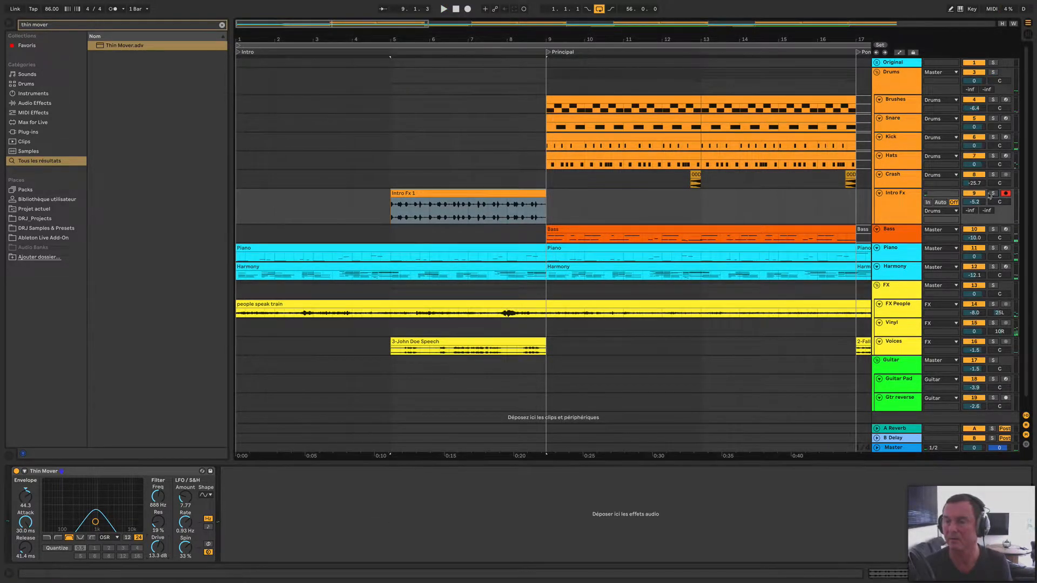
pyautogui.click(386, 236)
pyautogui.press('space')
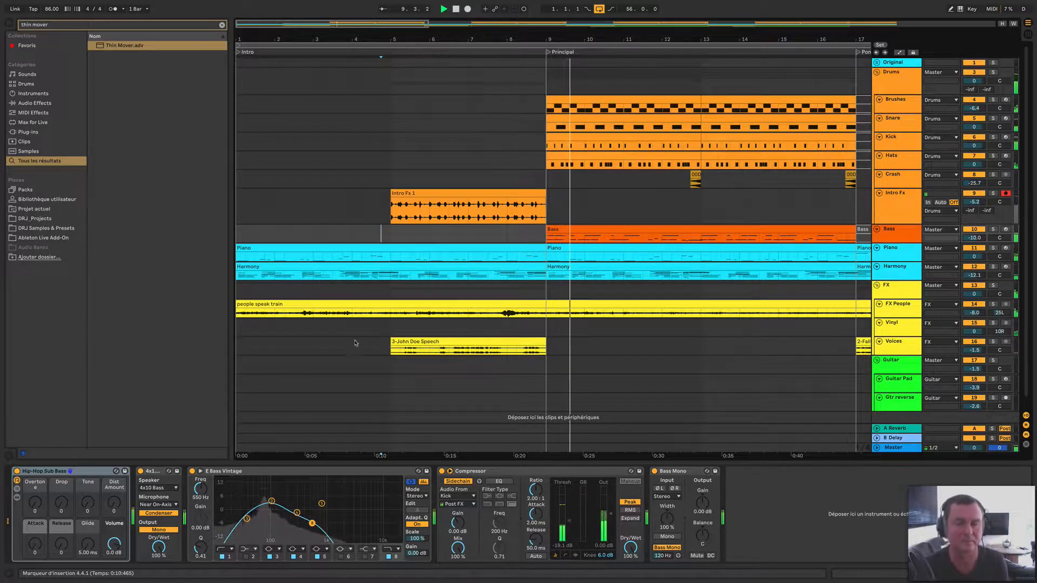
pyautogui.hscroll(2, 380, 342)
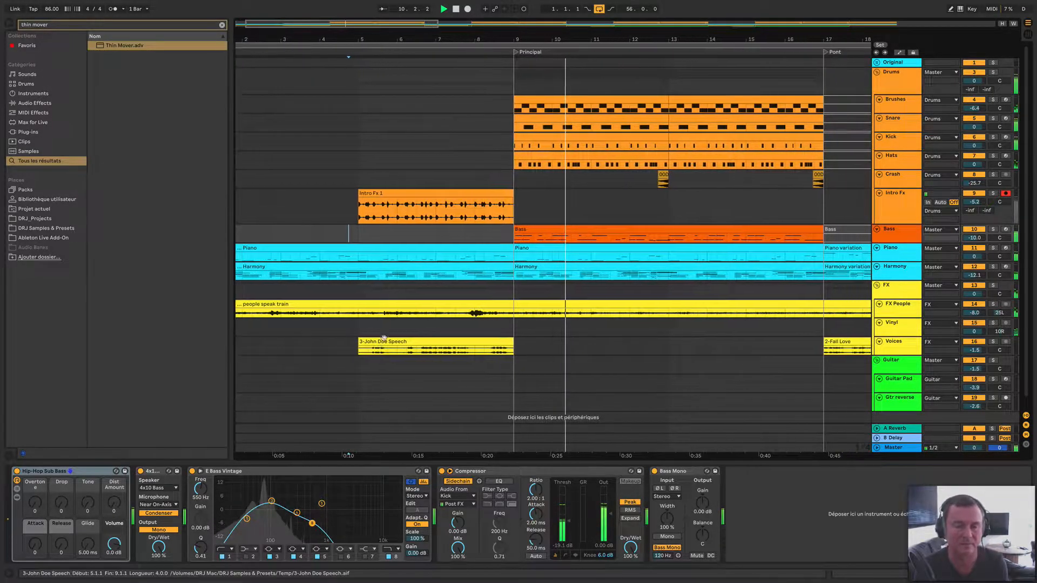
pyautogui.press('space')
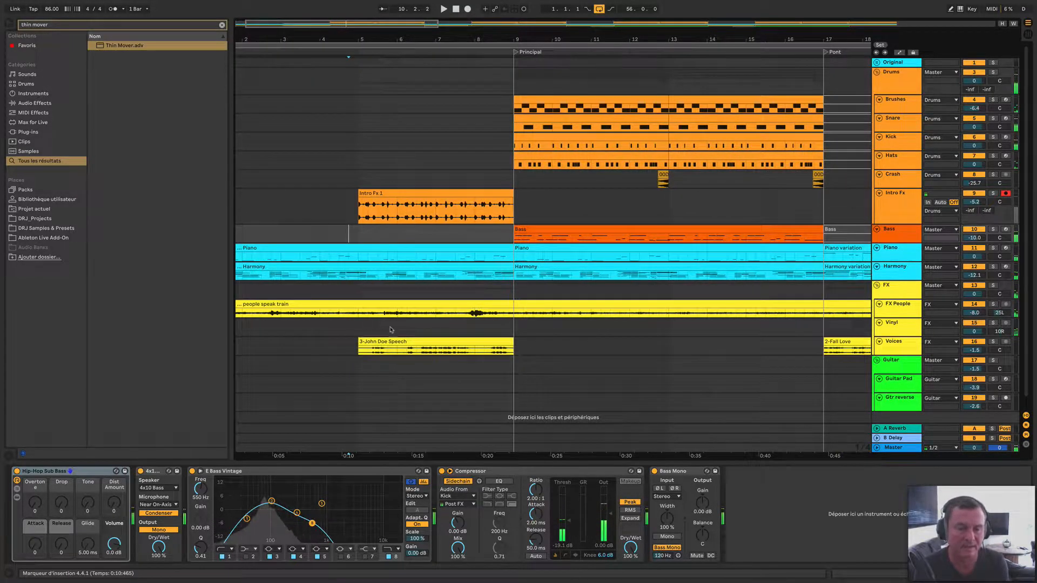
# - Solo the FX People track and play its ambience from bar 6 to about bar 7
pyautogui.click(993, 305)
pyautogui.click(399, 327)
pyautogui.press('space')
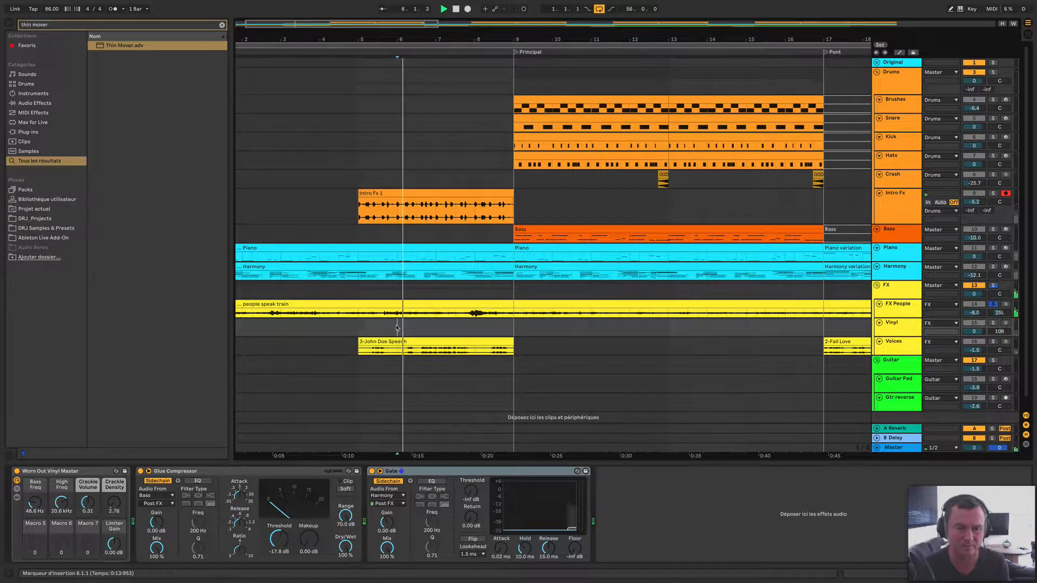
pyautogui.press('space')
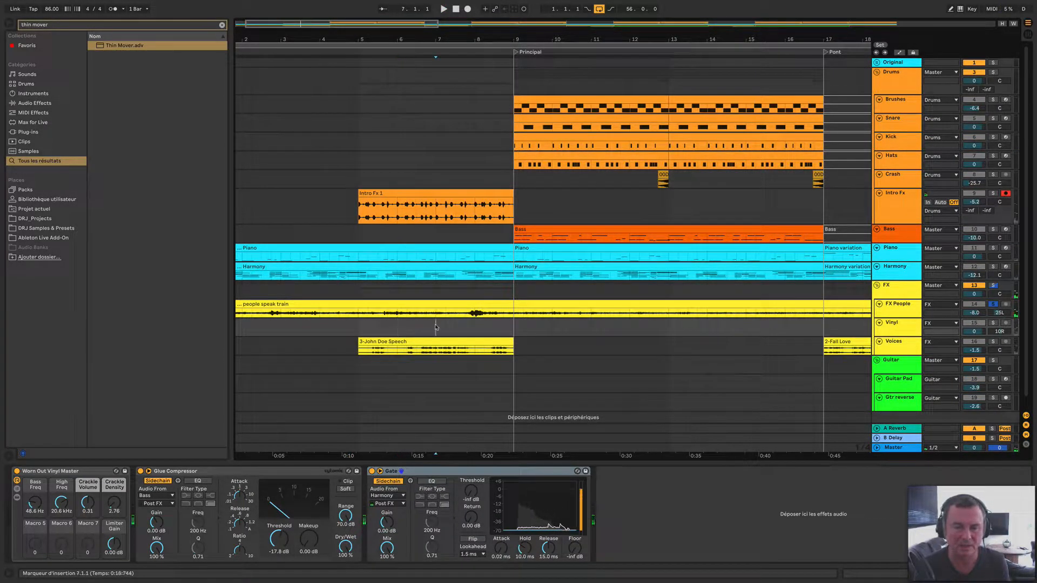
# - Split the people speak train clip at bar 7, delete the earlier part, and move the remainder to bar 1
pyautogui.click(437, 316)
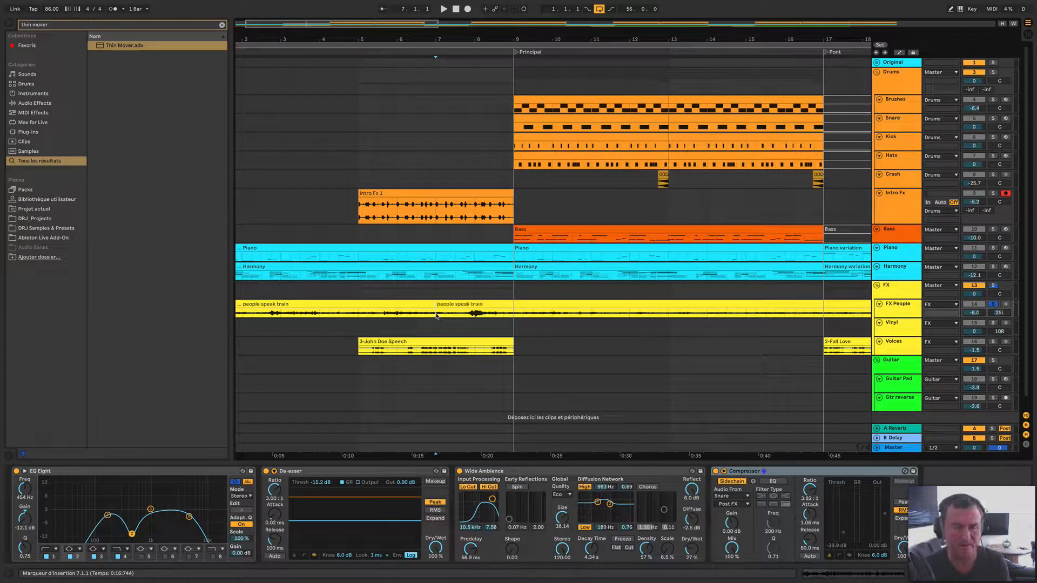
pyautogui.press('Delete')
pyautogui.moveTo(449, 304); pyautogui.dragTo(264, 306)
pyautogui.hscroll(-2, 286, 302)
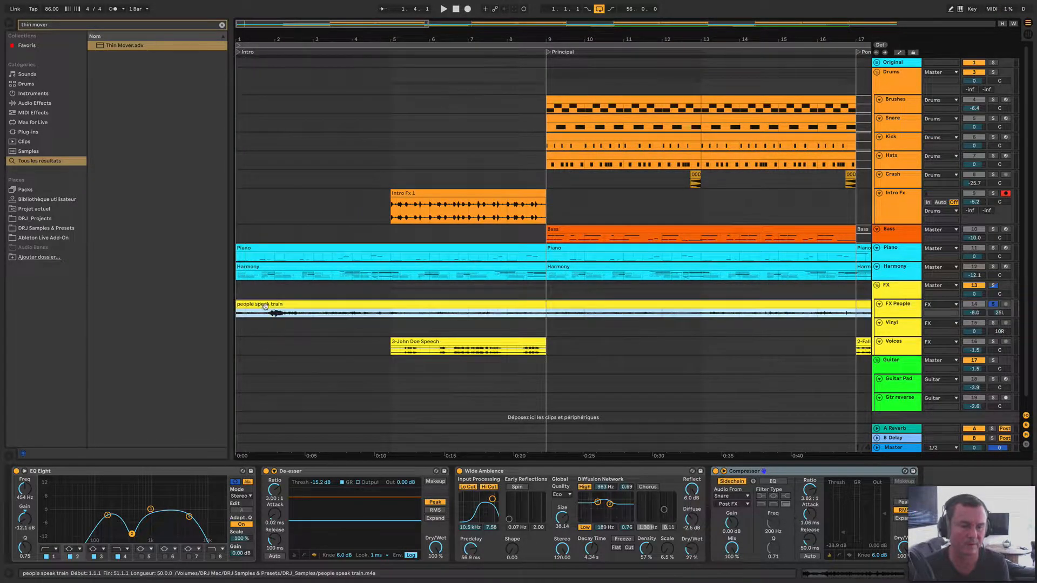
# - Extend the people speak train clip's end to bar 57, return to the song start and hide the browser
pyautogui.hscroll(20, 448, 290)
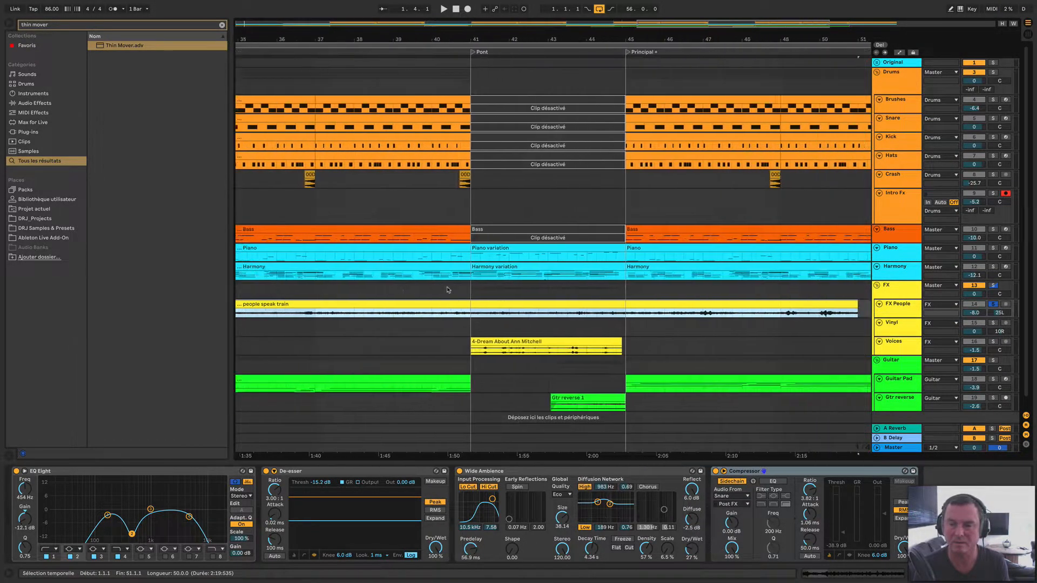
pyautogui.moveTo(535, 306); pyautogui.dragTo(758, 315)
pyautogui.hscroll(-20, 623, 332)
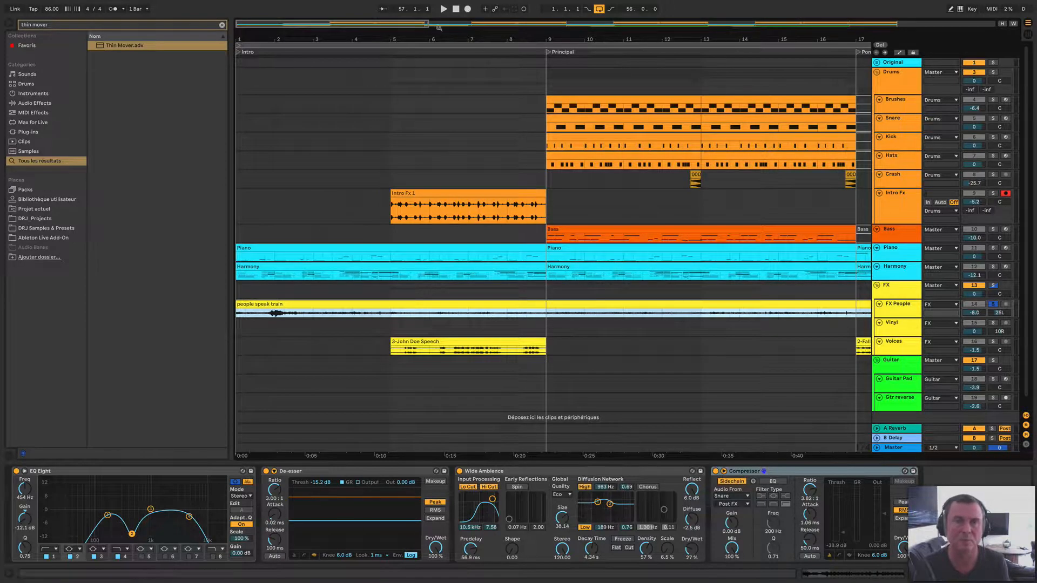
pyautogui.click(456, 9)
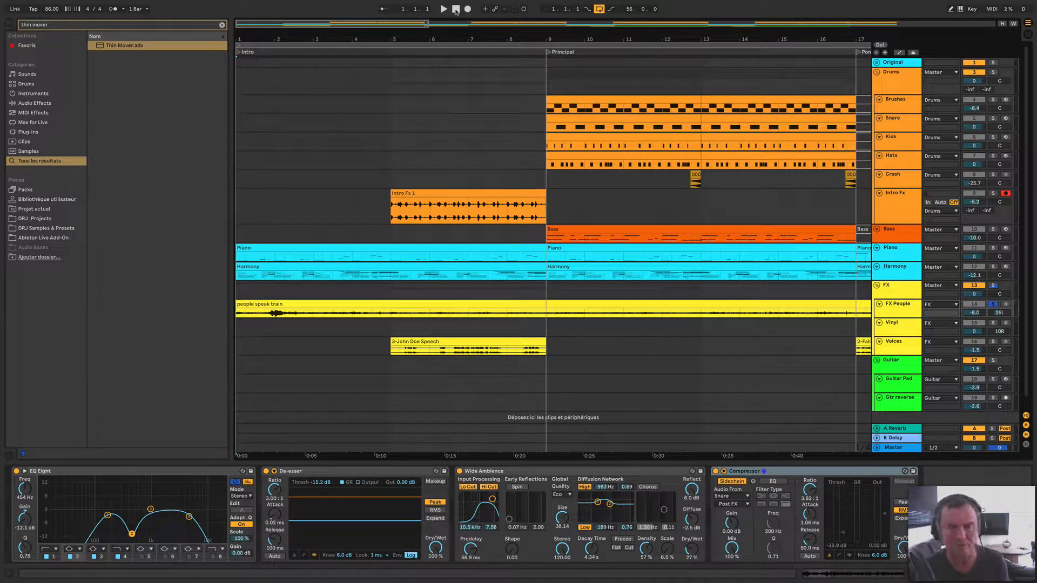
pyautogui.hotkey('ctrl', 'alt', 'b')
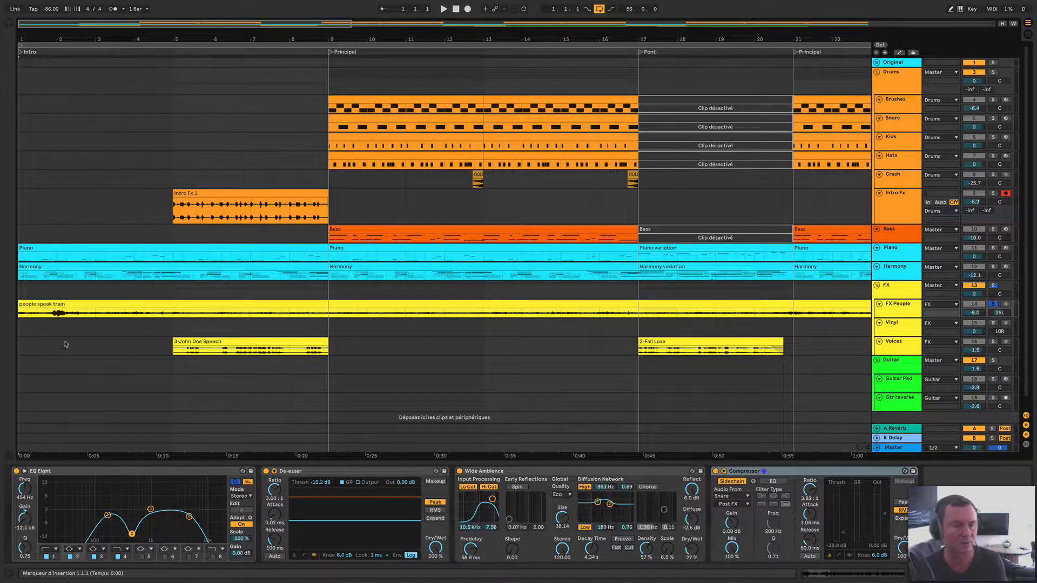
# - Play the soloed FX People track from bar 1, and unsolo it to hear the intro with all tracks
pyautogui.click(26, 304)
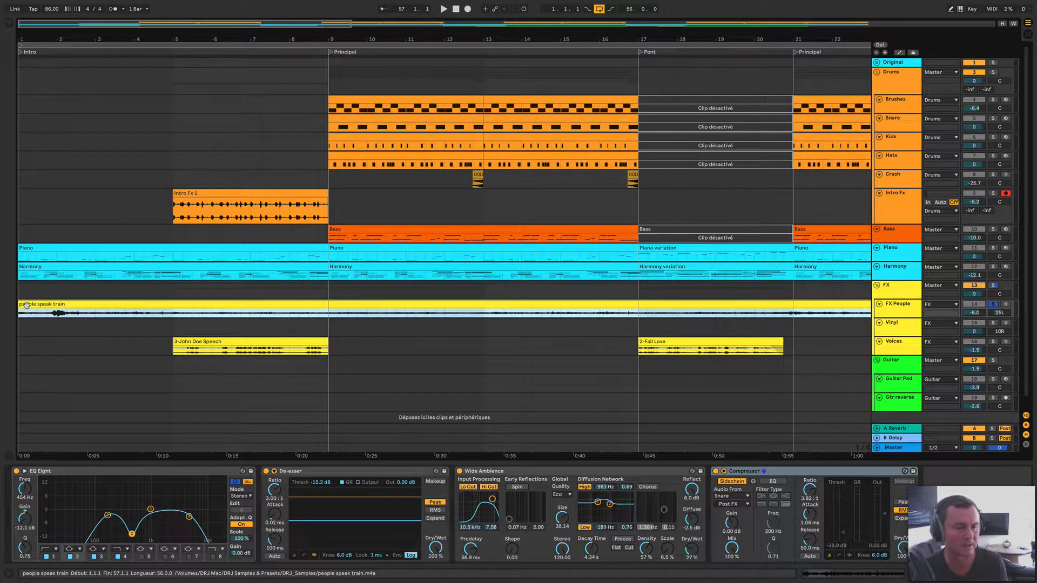
pyautogui.click(19, 344)
pyautogui.press('space')
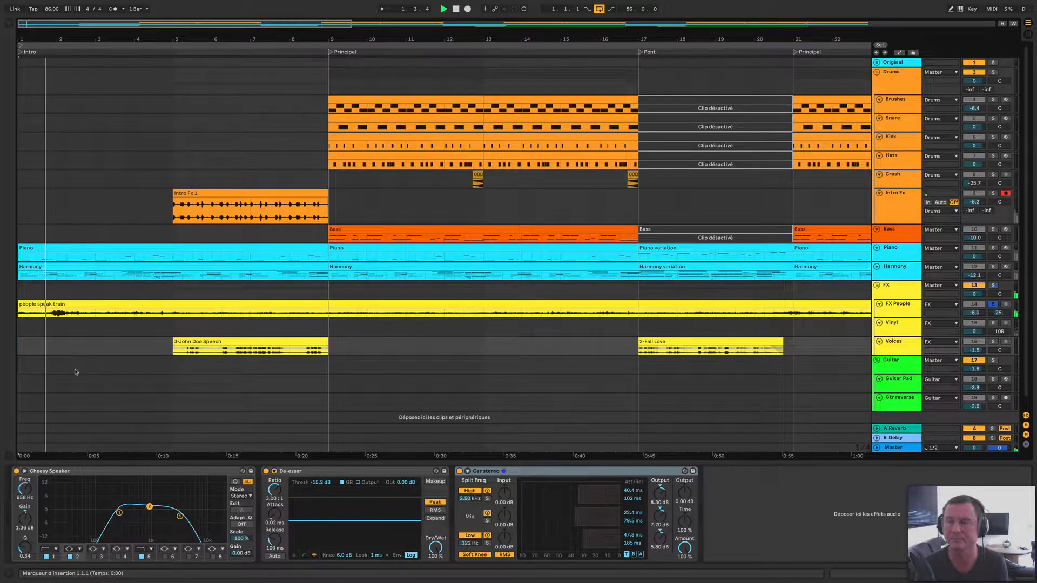
pyautogui.click(993, 304)
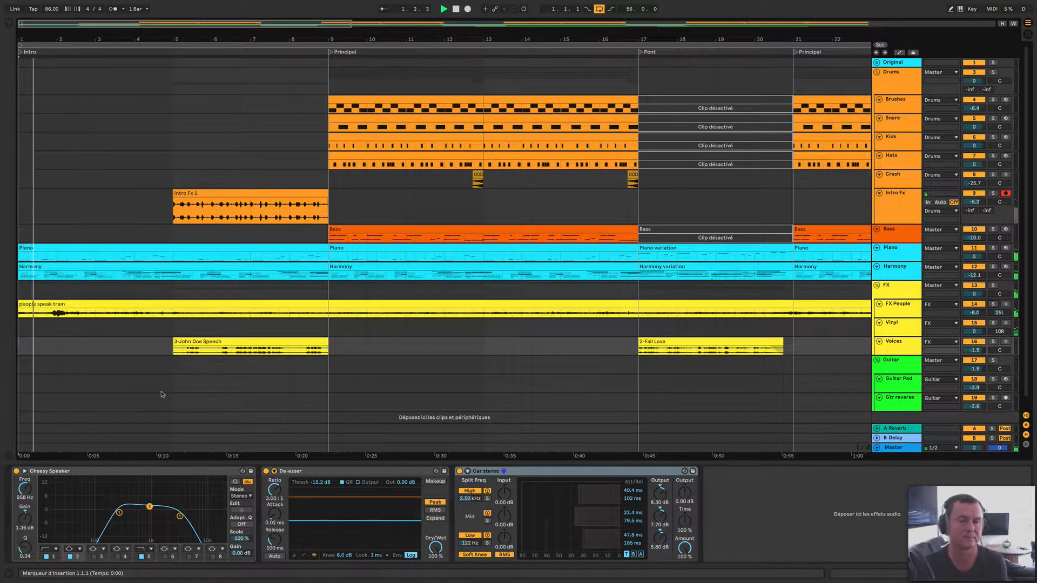
# - Inspect the end of the Intro Fx clip at bar 9 and set the arrangement to a fixed 1/16 grid
pyautogui.press('w')
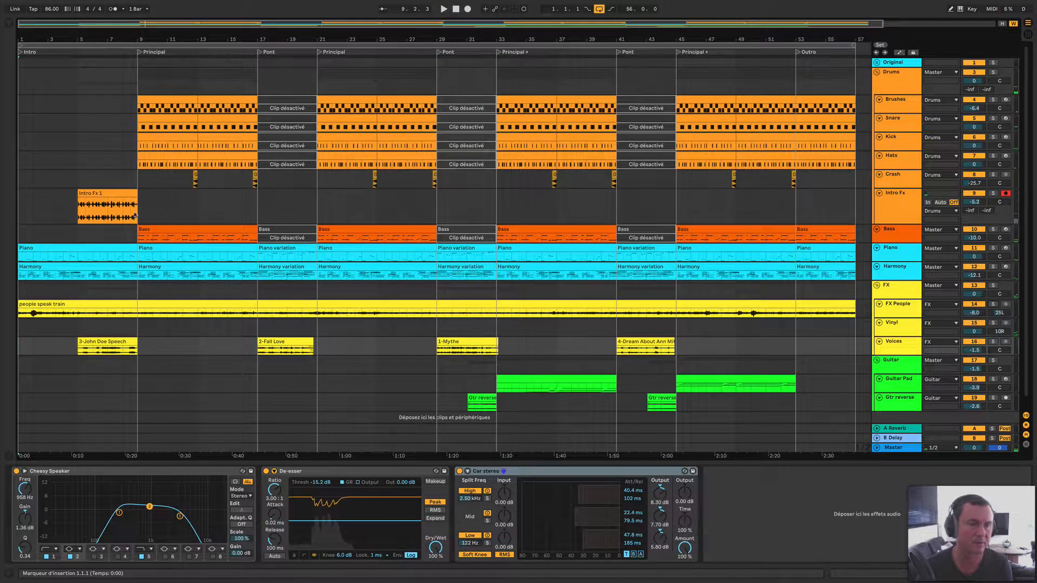
pyautogui.scroll(15, 131, 213)
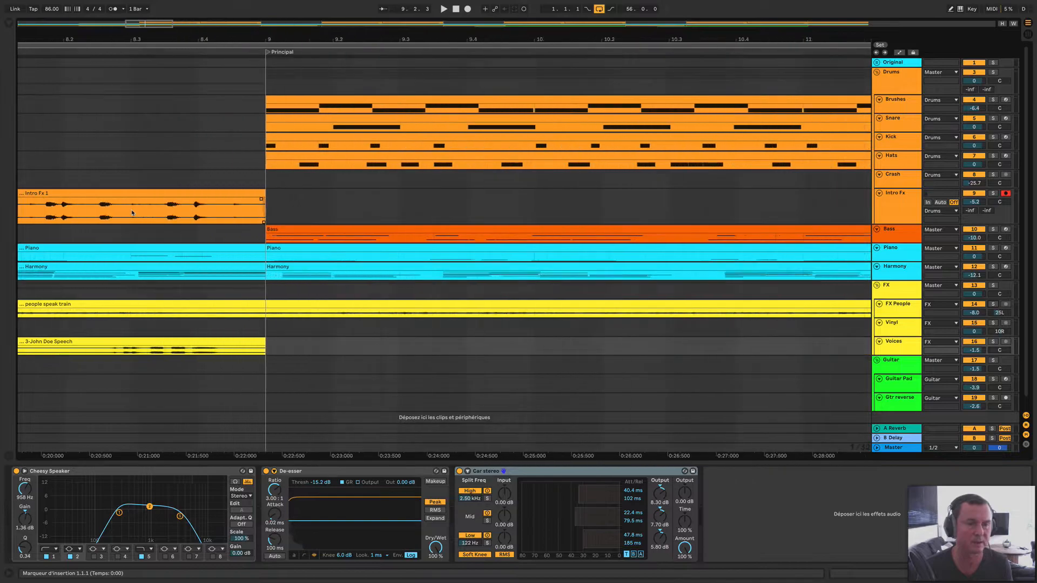
pyautogui.scroll(-1, 274, 211)
pyautogui.scroll(-1, 465, 215)
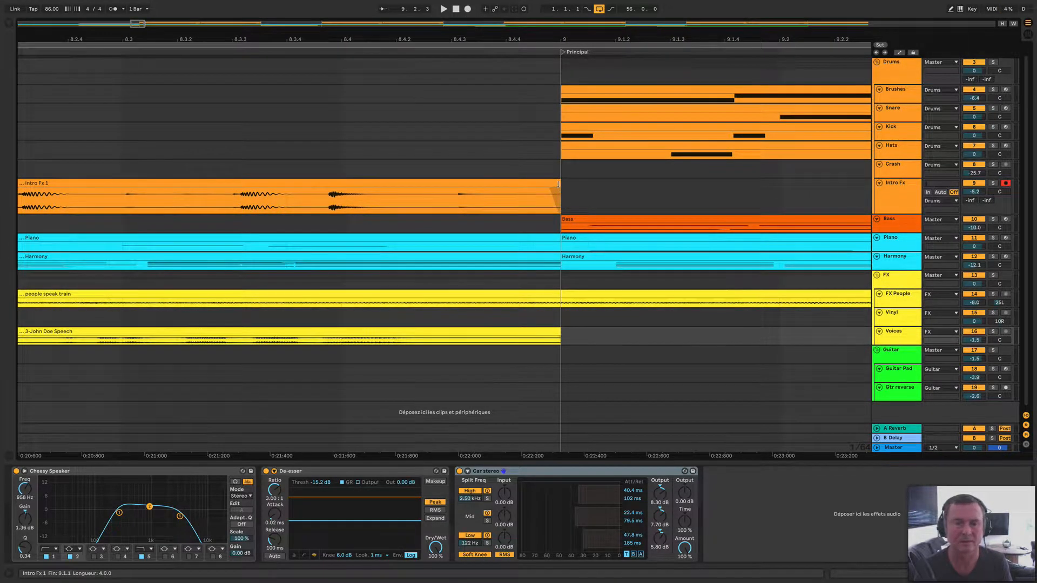
pyautogui.scroll(-8, 501, 228)
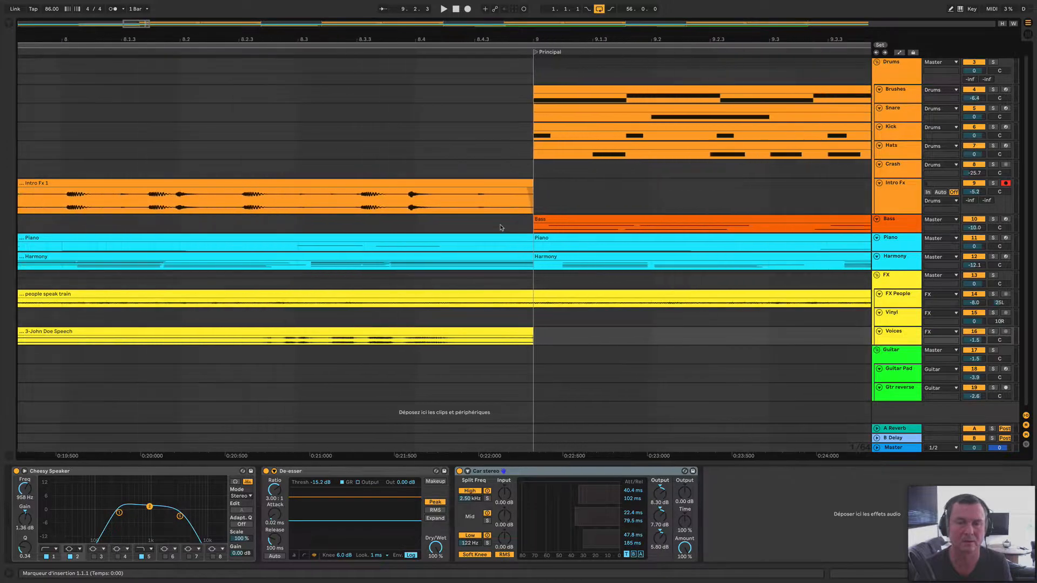
pyautogui.rightClick(488, 165)
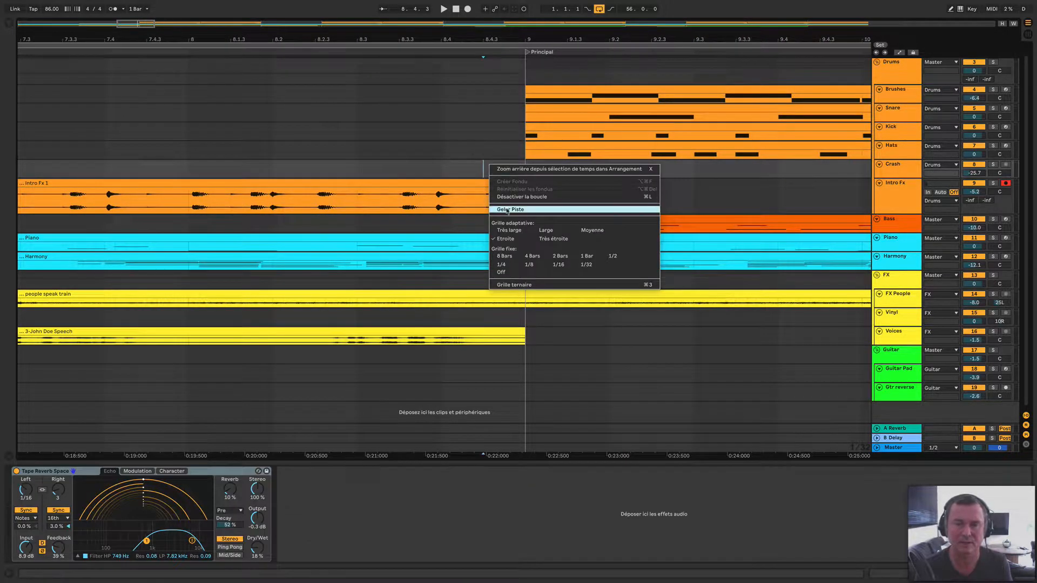
pyautogui.click(555, 266)
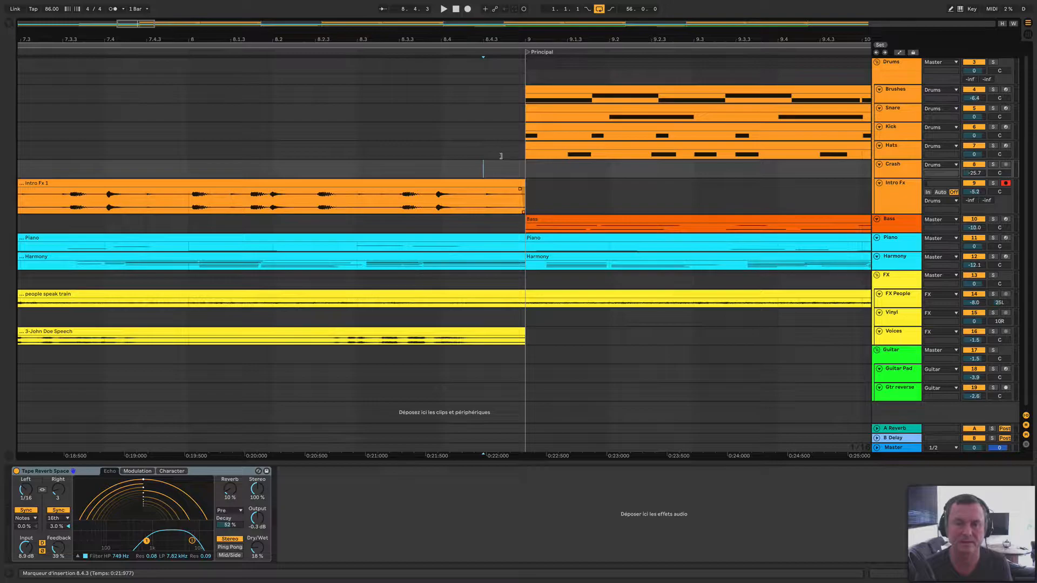
# - Shorten the end of the Intro Fx clip to 8.4.4 and play the transition into Principal from 8.2.4
pyautogui.scroll(-3, 482, 149)
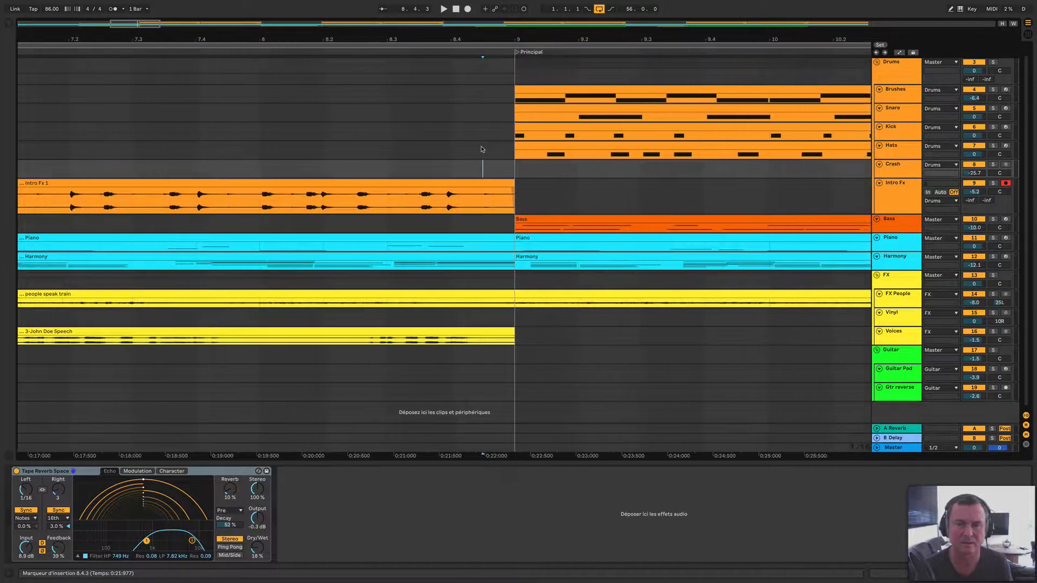
pyautogui.moveTo(515, 188); pyautogui.dragTo(493, 208)
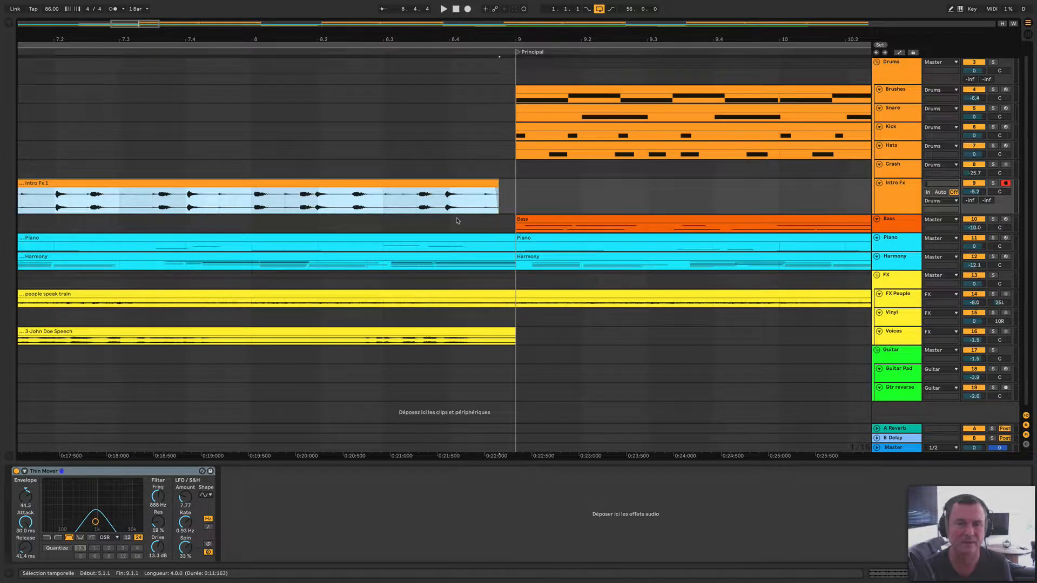
pyautogui.click(368, 227)
pyautogui.press('space')
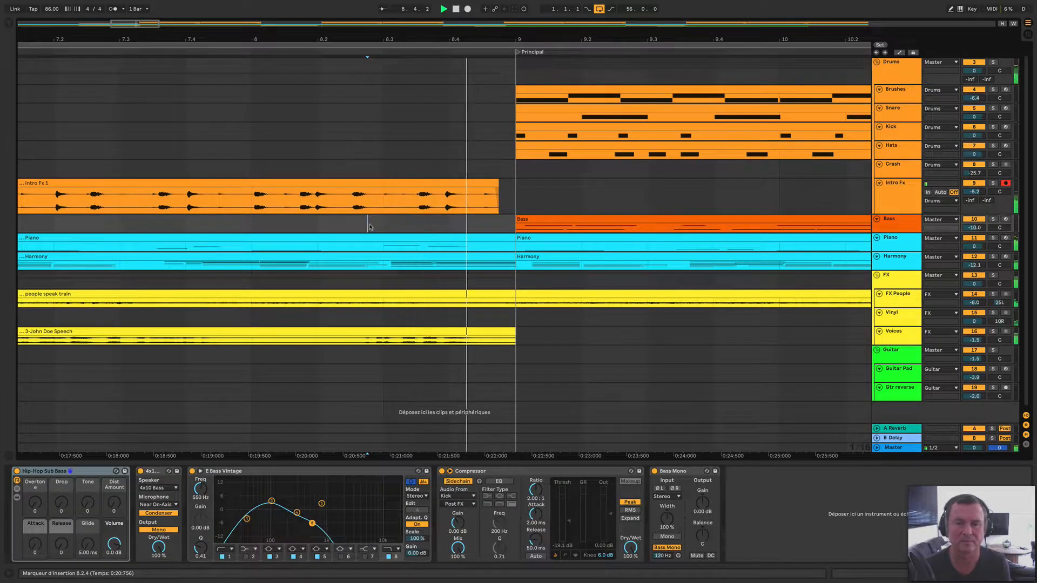
# - Replay the transition from the intro into Principal from 8.2.4, and play it again with the whole arrangement in view
pyautogui.press('space')
pyautogui.press('space')
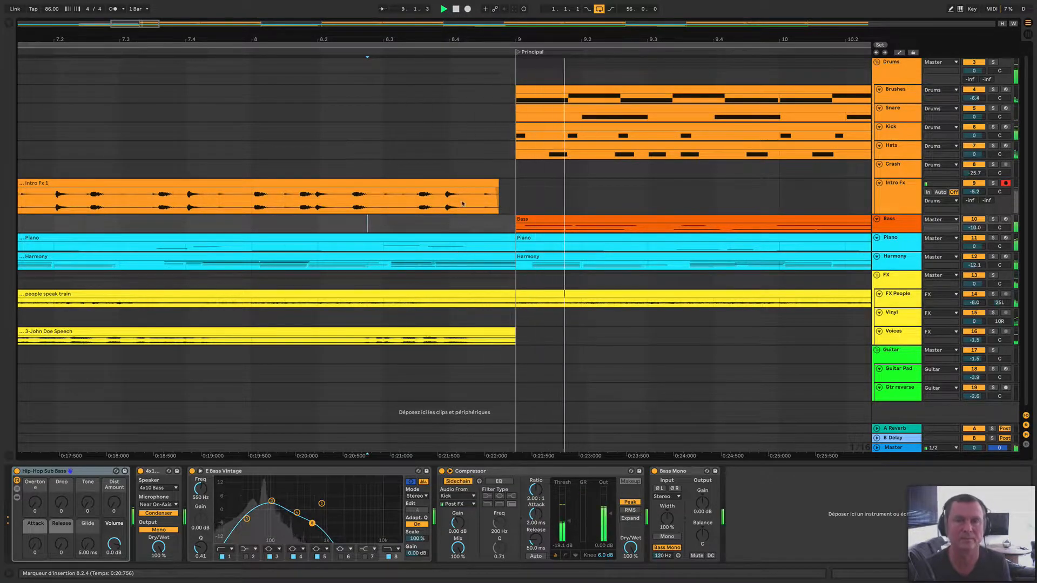
pyautogui.press('space')
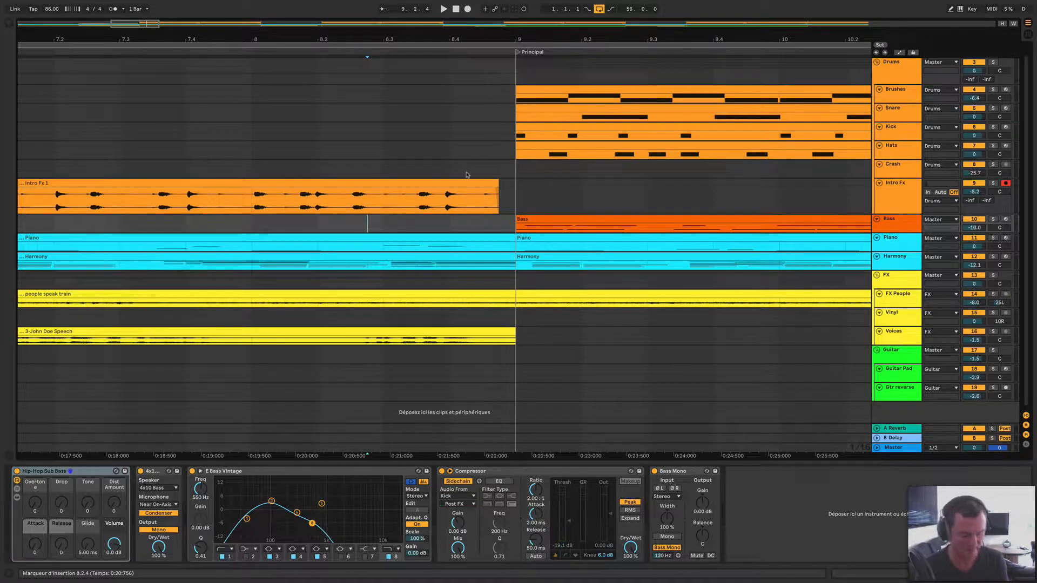
pyautogui.press('w')
pyautogui.press('space')
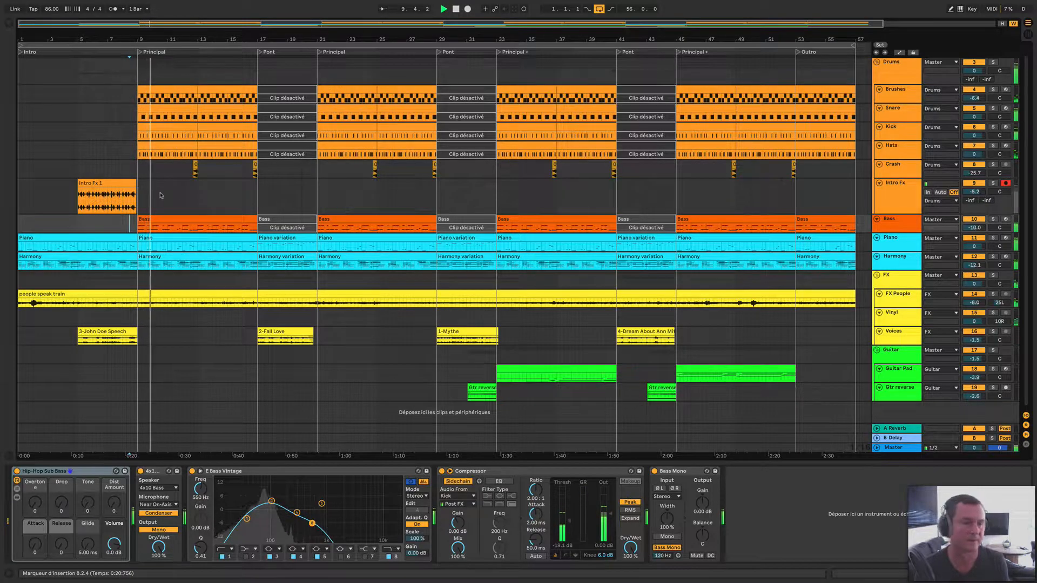
# - Copy the Intro Fx 1 clip to the Outro and align its start to 53.1.1 using a coarser grid
pyautogui.click(110, 184)
pyautogui.moveTo(110, 183); pyautogui.dragTo(826, 191)
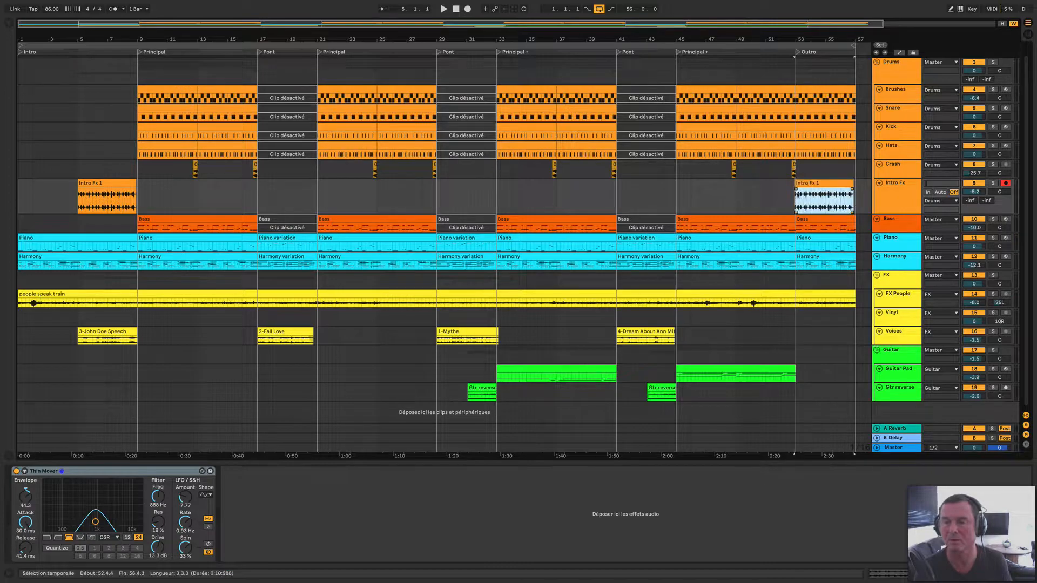
pyautogui.rightClick(773, 200)
pyautogui.click(786, 274)
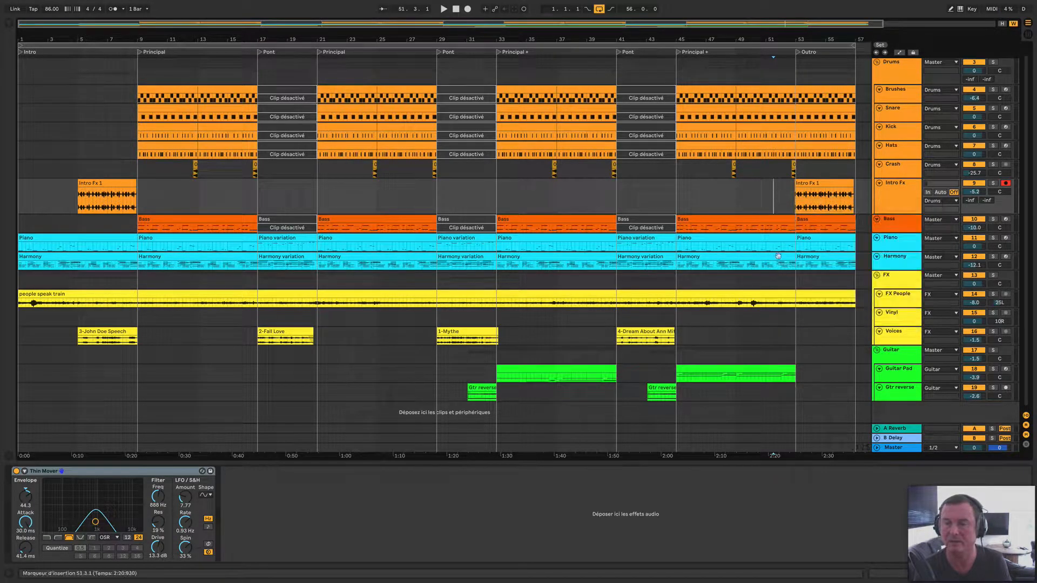
pyautogui.hscroll(3, 724, 207)
pyautogui.moveTo(762, 184)
pyautogui.mouseDown()
pyautogui.moveTo(702, 184)
pyautogui.moveTo(766, 187)
pyautogui.mouseUp()
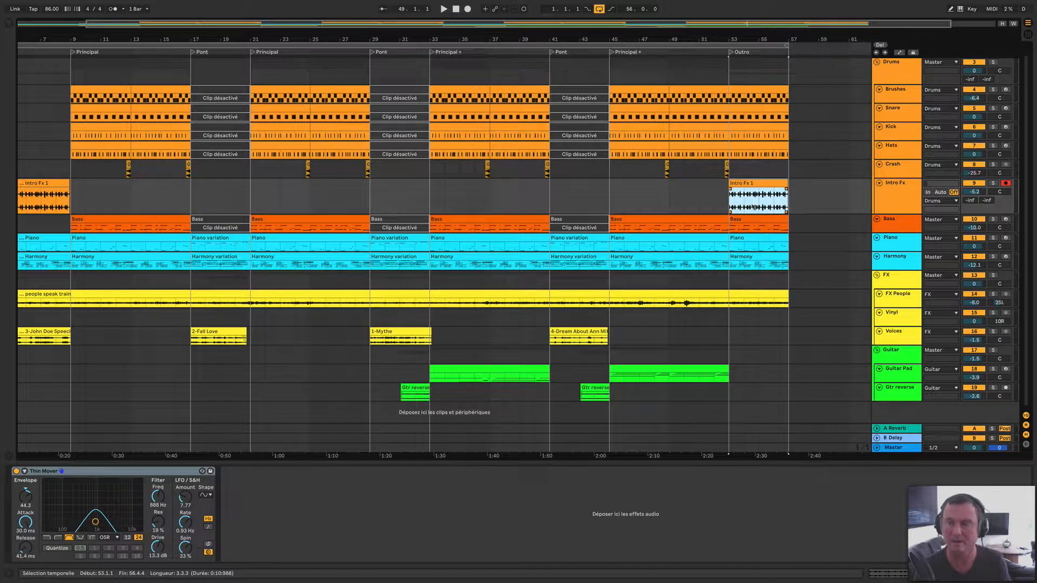
# - Play the transition into the Outro from 52.4.1 to hear the copied Intro Fx clip with the other tracks
pyautogui.scroll(5, 753, 207)
pyautogui.hscroll(4, 737, 205)
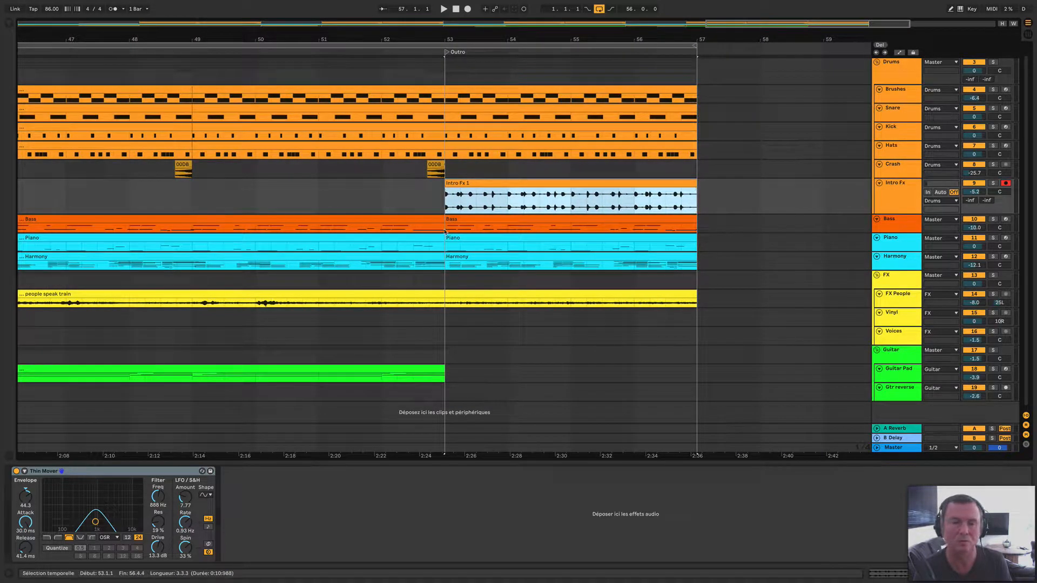
pyautogui.click(429, 197)
pyautogui.press('space')
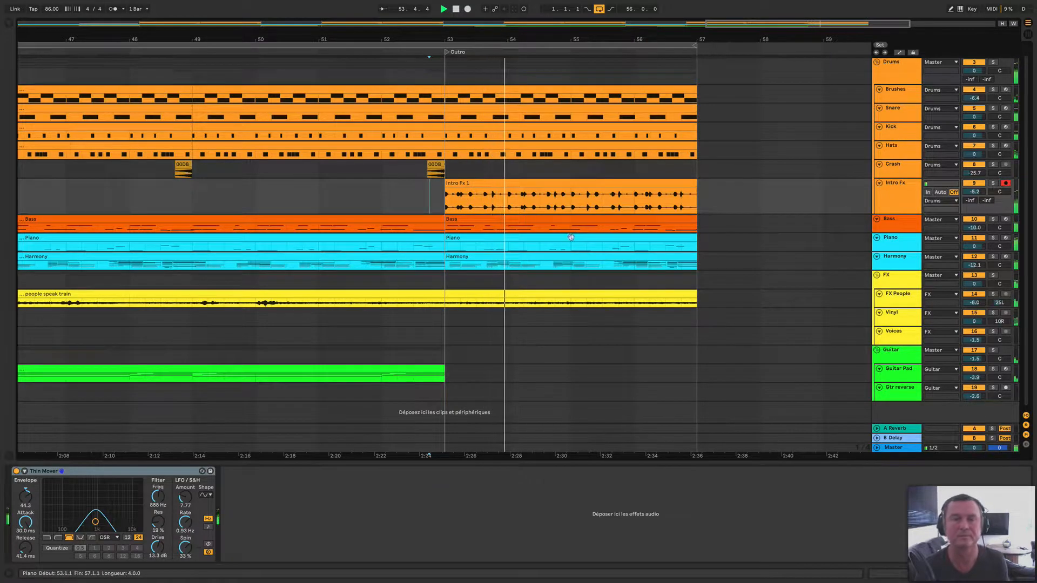
pyautogui.press('space')
# - Delete the Brushes, Snare, Kick and Hats clips across the Outro, from 53.1.1 to 57.1.1
pyautogui.scroll(1, 475, 125)
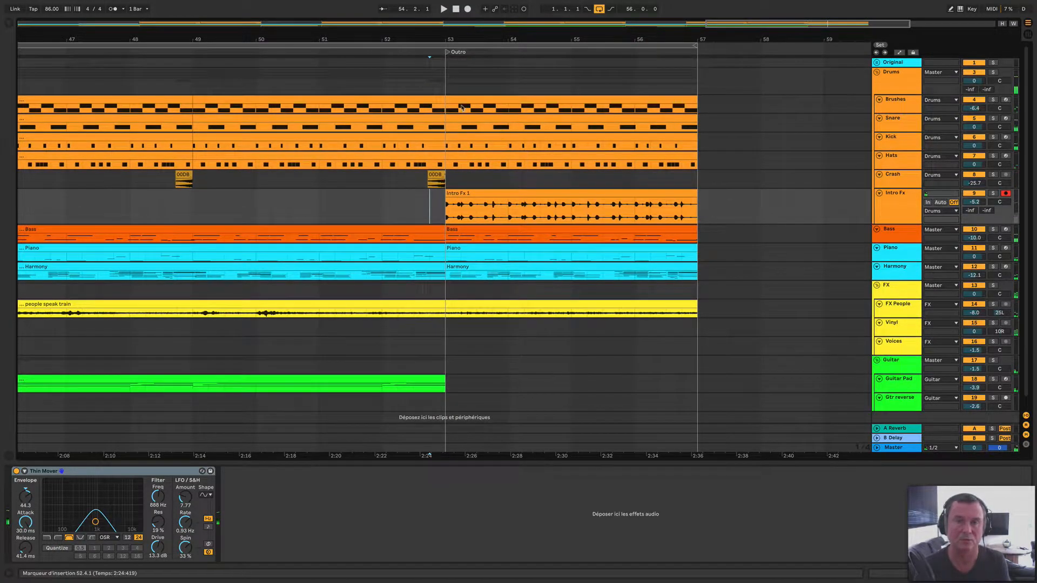
pyautogui.moveTo(449, 94); pyautogui.dragTo(692, 164)
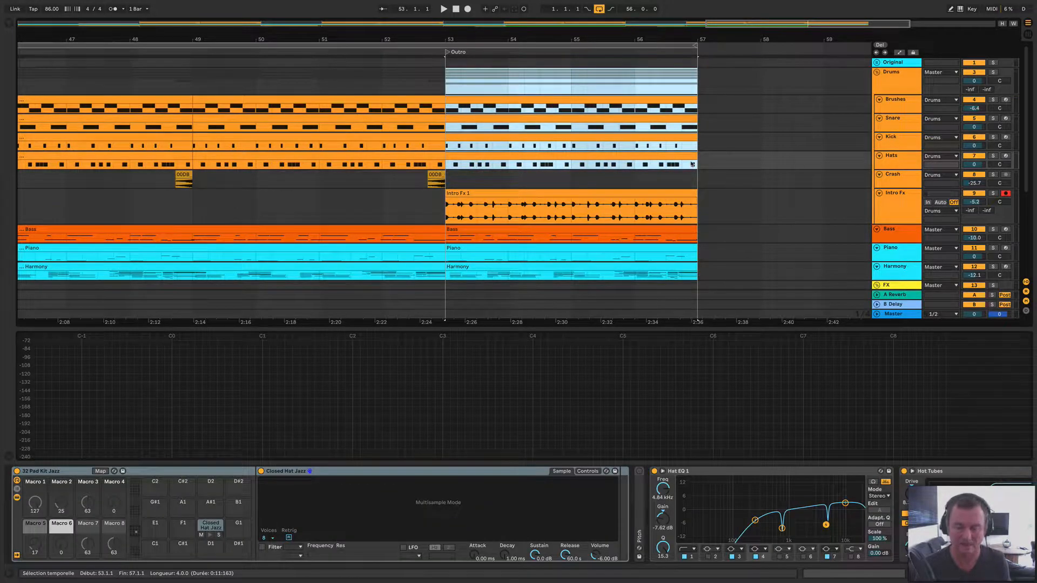
pyautogui.press('Delete')
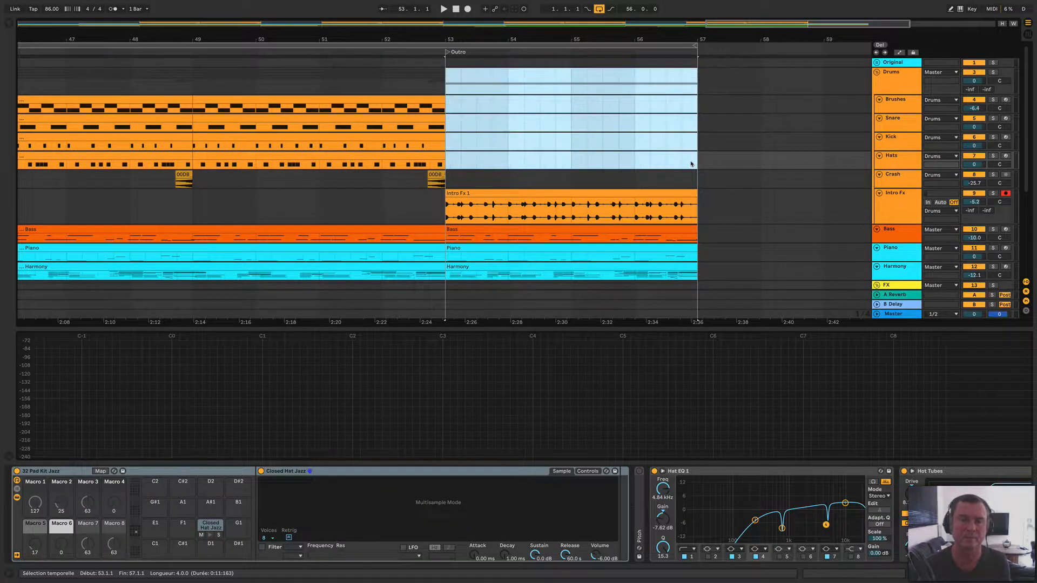
# - Play the Outro without the drum clips from 52.3.1, and show the whole arrangement
pyautogui.click(410, 209)
pyautogui.press('space')
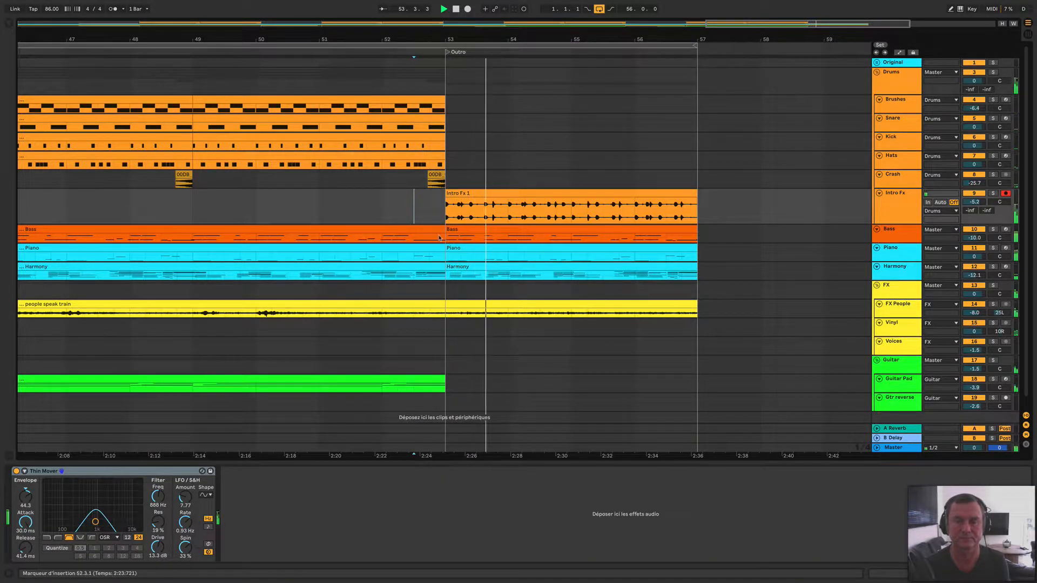
pyautogui.hscroll(-2, 467, 247)
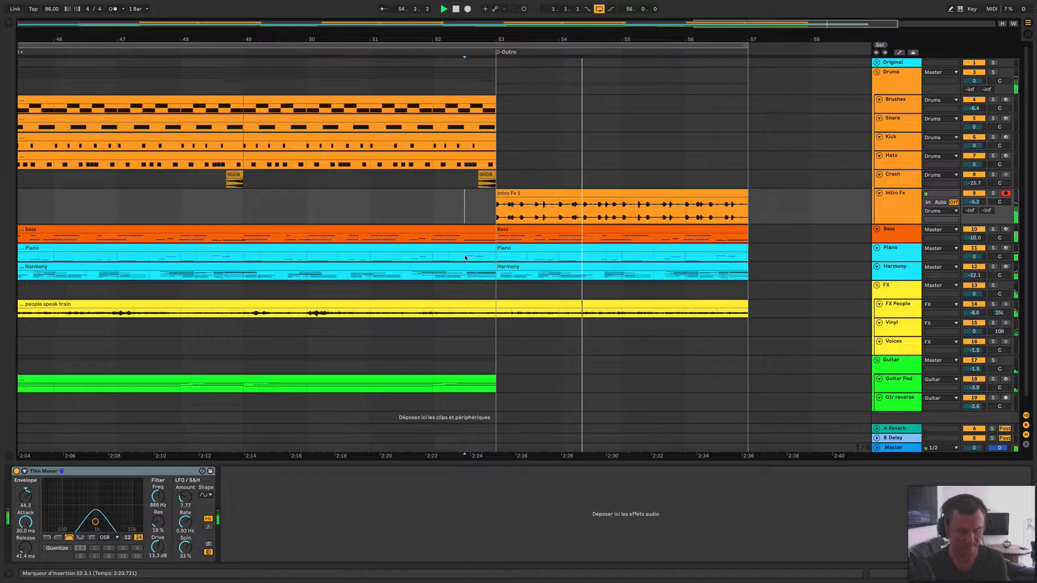
pyautogui.press('w')
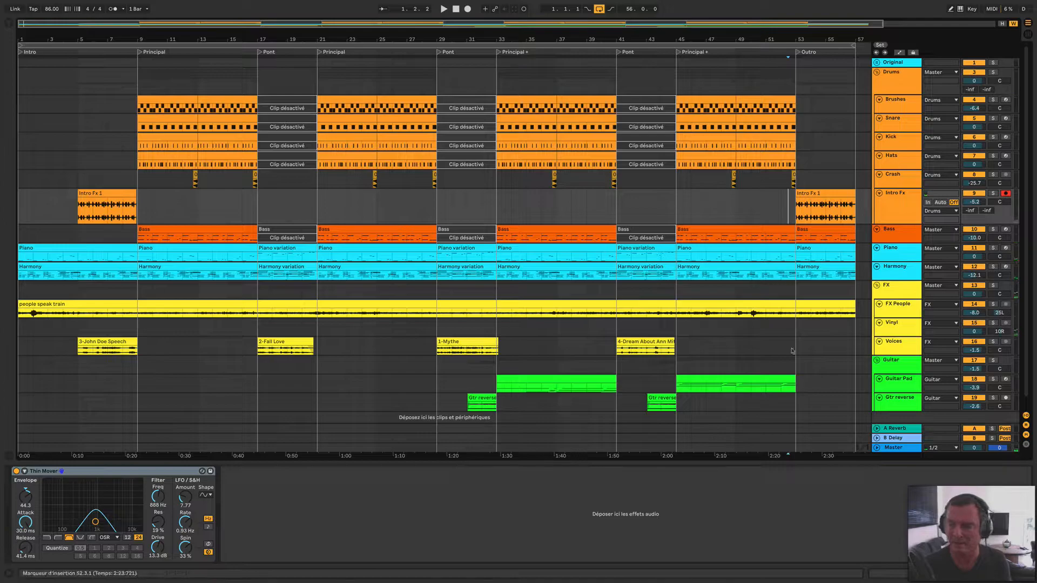
# - Reduce the Intro Fx track's height and view its Thin Mover device
pyautogui.moveTo(896, 224); pyautogui.dragTo(896, 206)
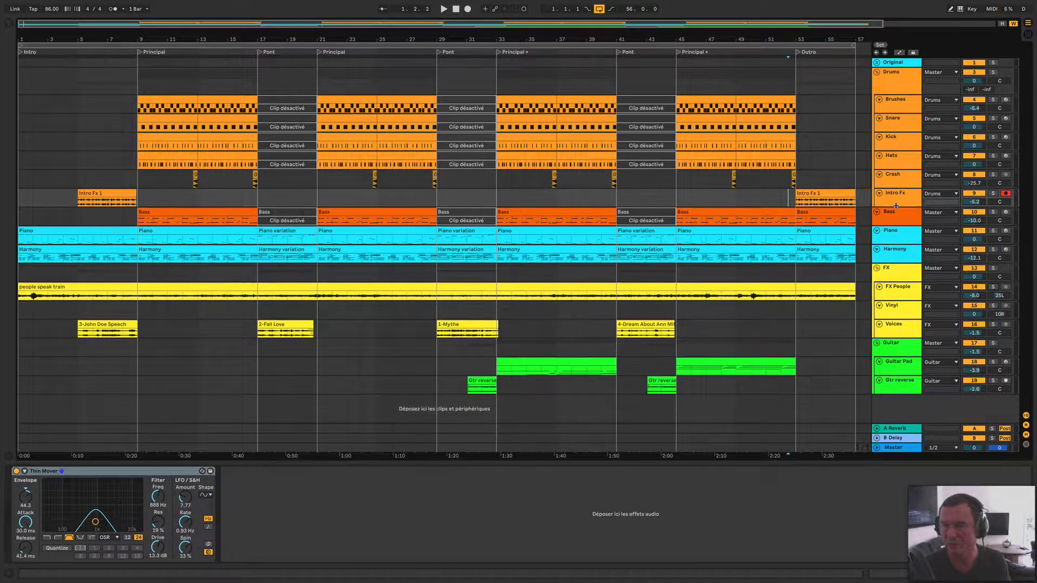
pyautogui.click(894, 200)
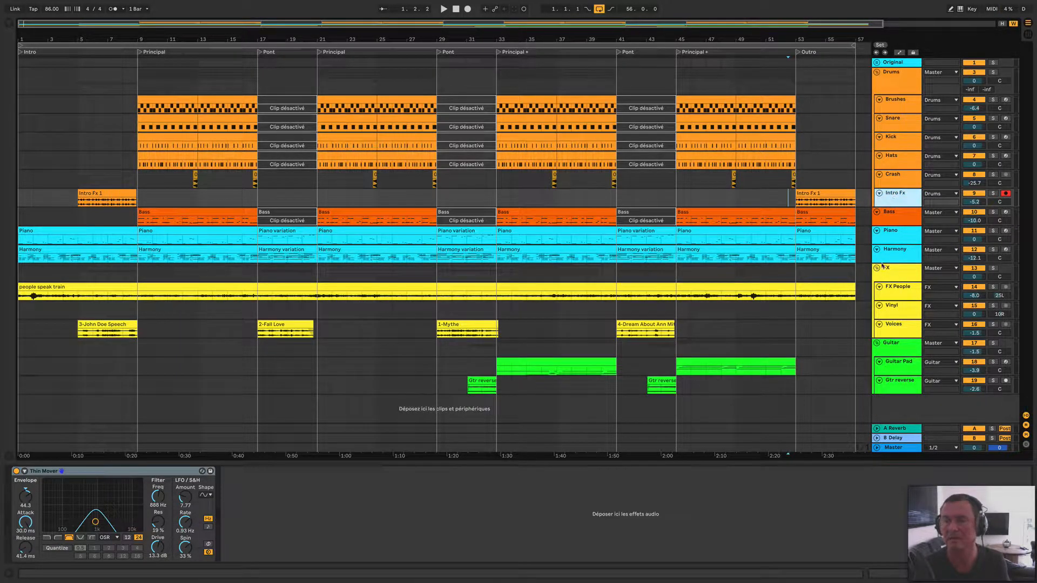
pyautogui.click(607, 507)
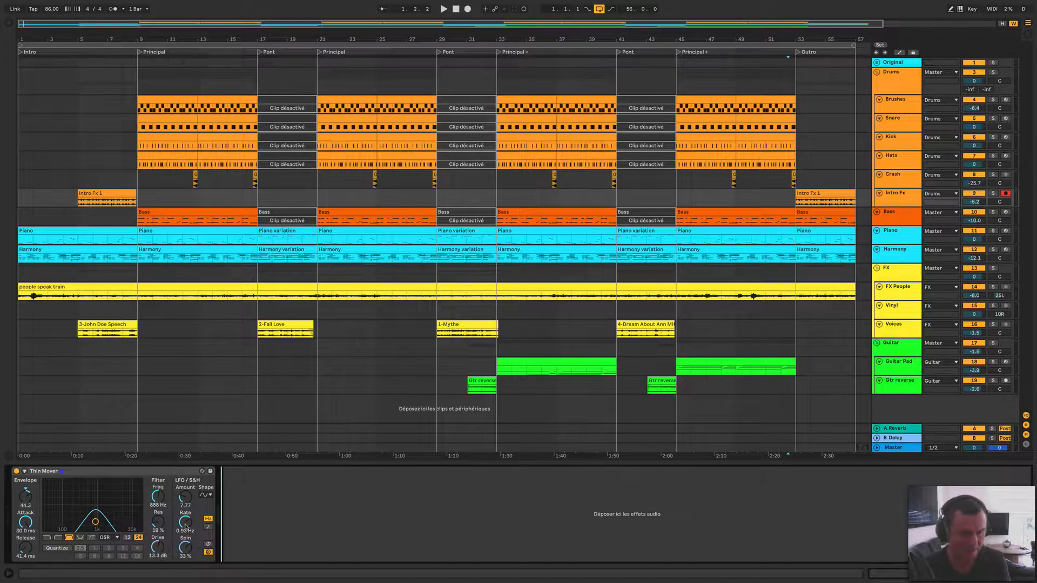
pyautogui.click(174, 473)
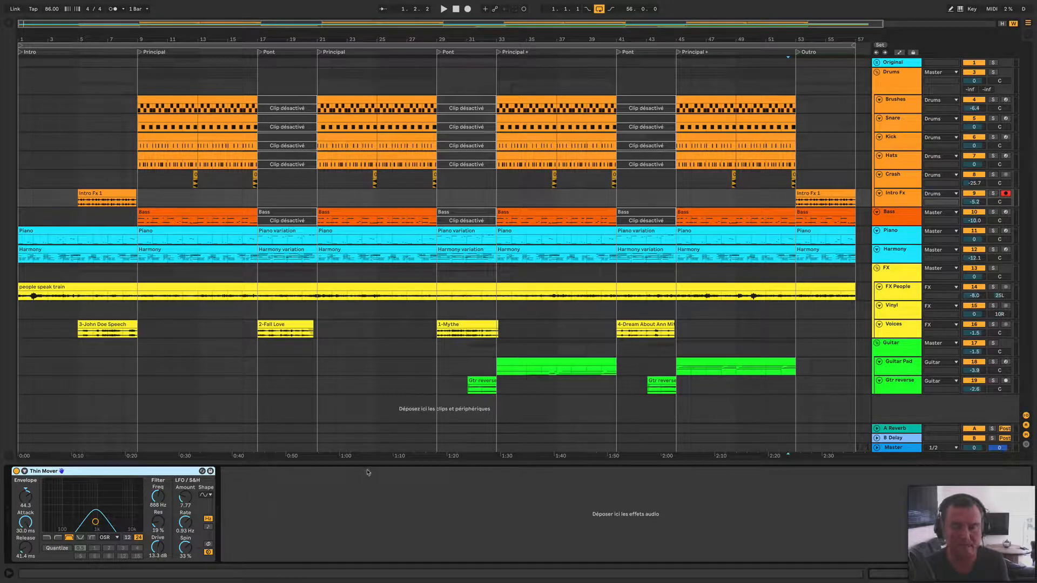
# - Search the browser for "drums room" and replace the Reverb on return track A with the Drums Room preset
pyautogui.click(890, 430)
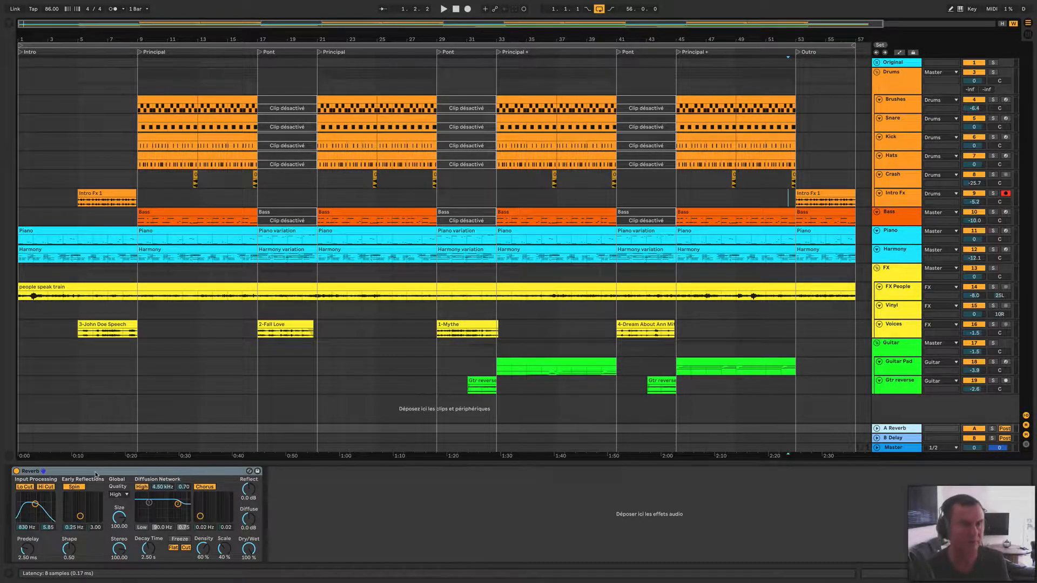
pyautogui.hotkey('ctrl', 'alt', 'b')
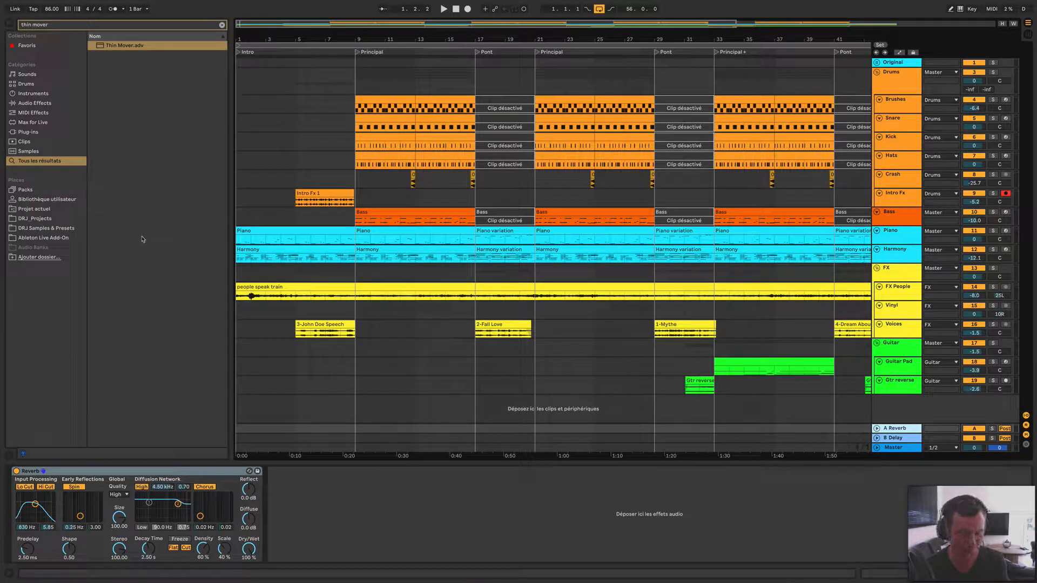
pyautogui.hotkey('ctrl', 'f')
pyautogui.write('d')
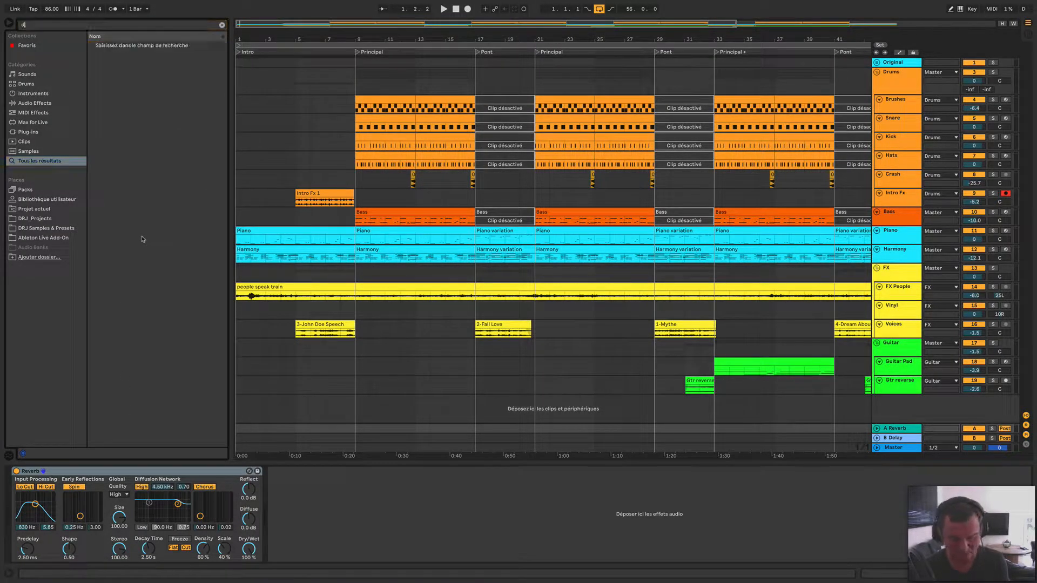
pyautogui.write('rum r')
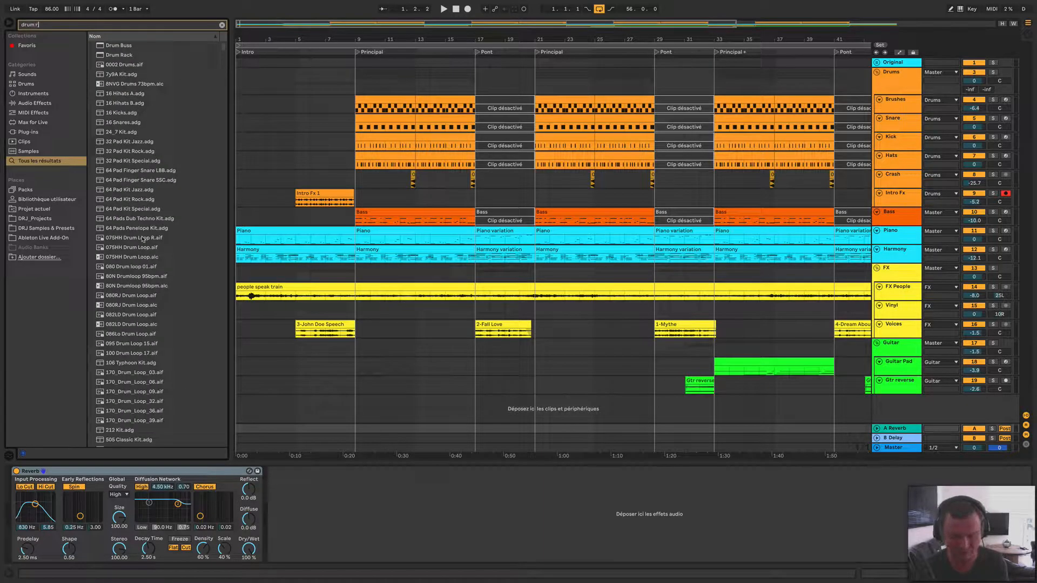
pyautogui.write('oom')
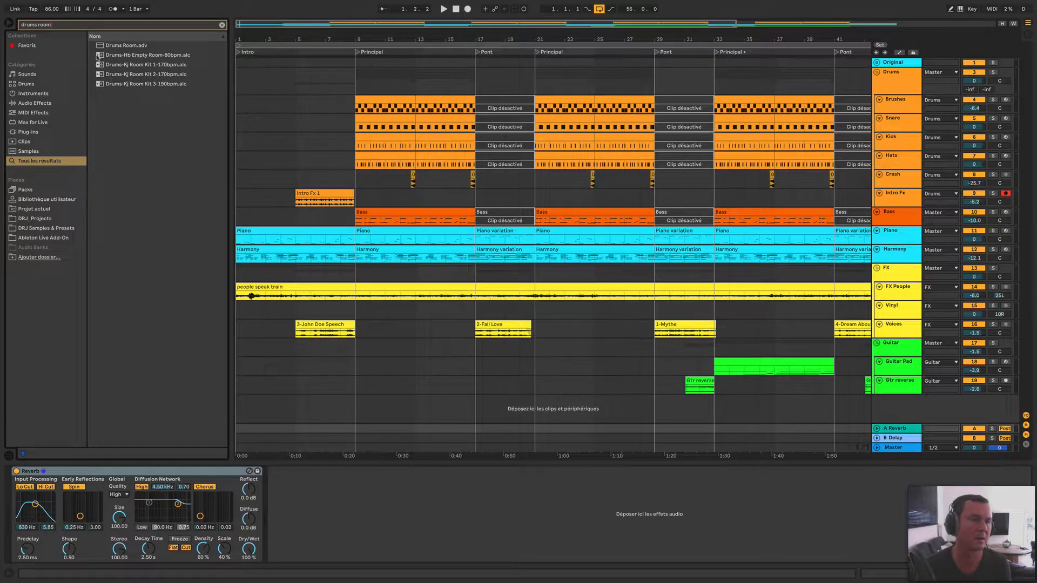
pyautogui.click(99, 47)
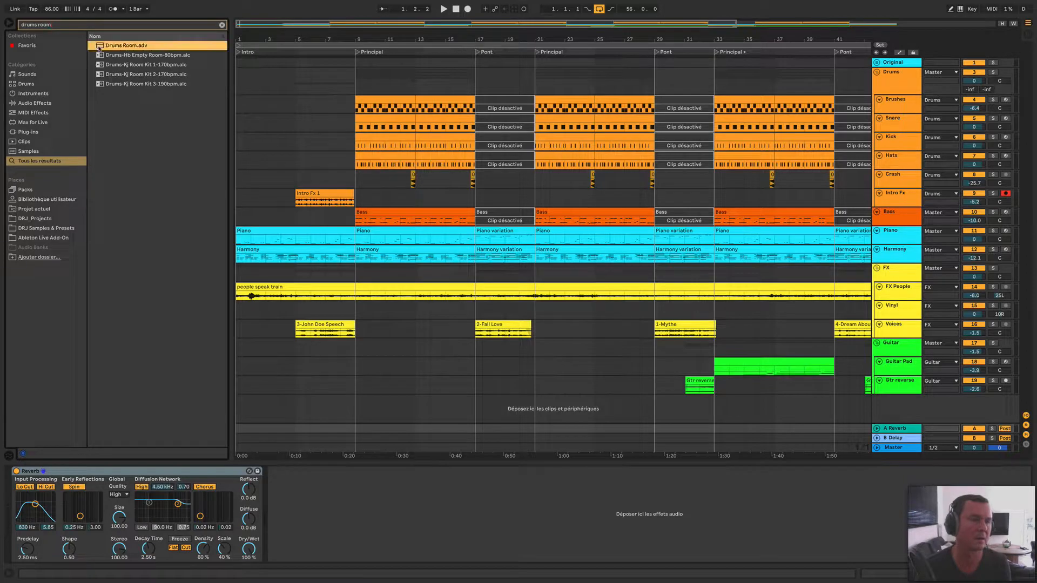
pyautogui.moveTo(117, 476); pyautogui.dragTo(116, 475)
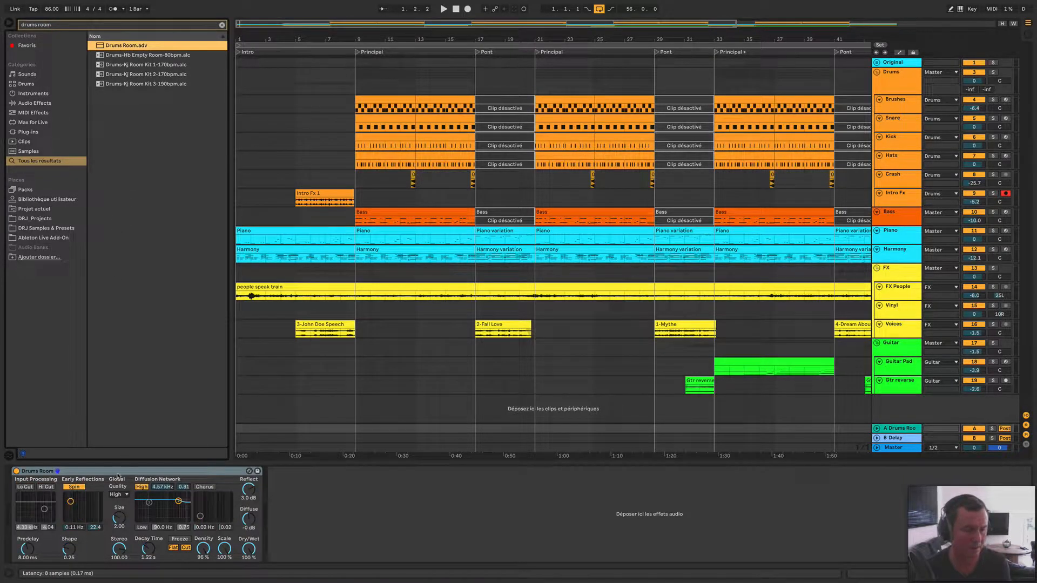
# - Solo the Intro Fx track and play its clip from 5.1.1
pyautogui.press('space')
pyautogui.press('space')
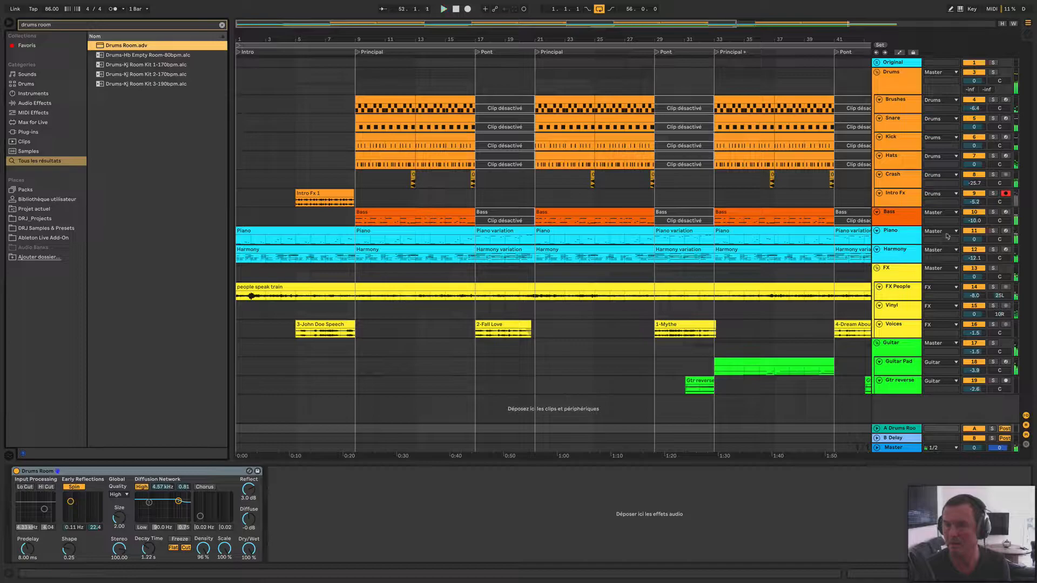
pyautogui.click(993, 194)
pyautogui.click(297, 220)
pyautogui.press('space')
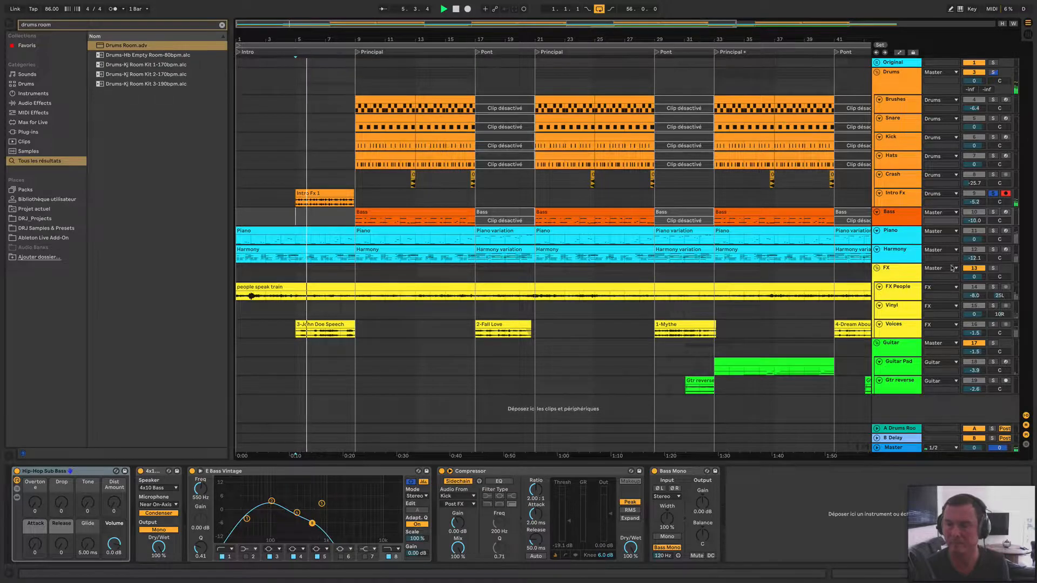
# - Enlarge the Intro Fx track, raise its send to the Drums Room return, and replay the clip from 5.1.1
pyautogui.moveTo(895, 206); pyautogui.dragTo(895, 218)
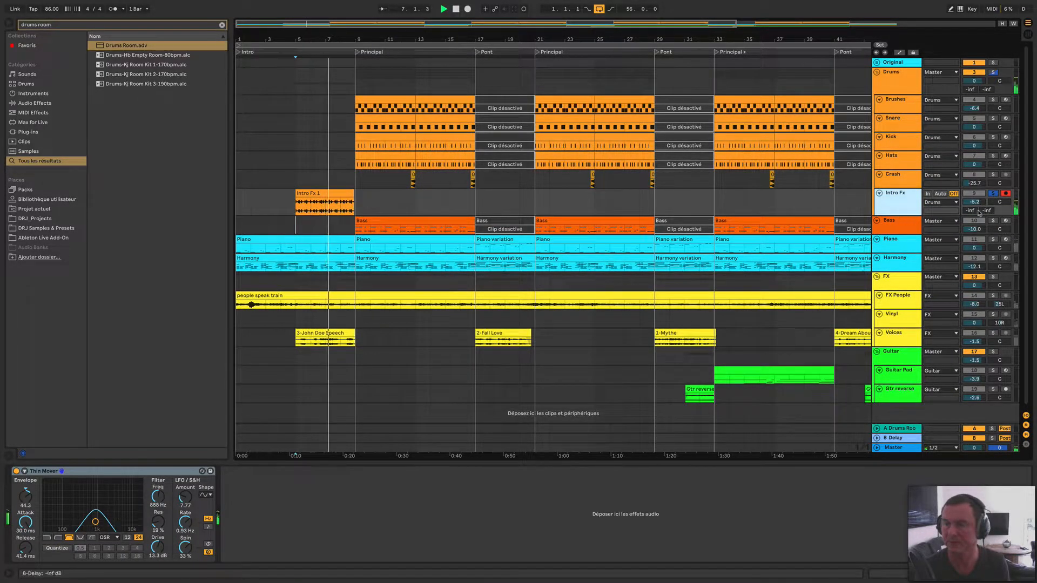
pyautogui.moveTo(970, 211)
pyautogui.mouseDown()
pyautogui.moveTo(971, 179)
pyautogui.moveTo(976, 213)
pyautogui.mouseUp()
pyautogui.press('space')
pyautogui.press('space')
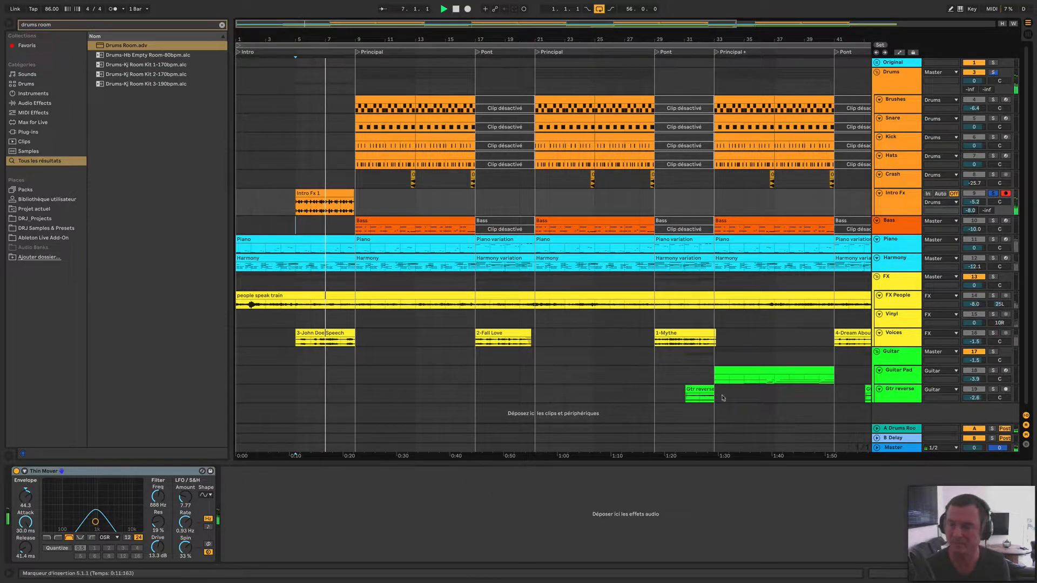
# - Compare the soloed Intro Fx clip with the Drums Room reverb bypassed and re-enabled, replaying from 5.1.1
pyautogui.click(897, 428)
pyautogui.click(16, 471)
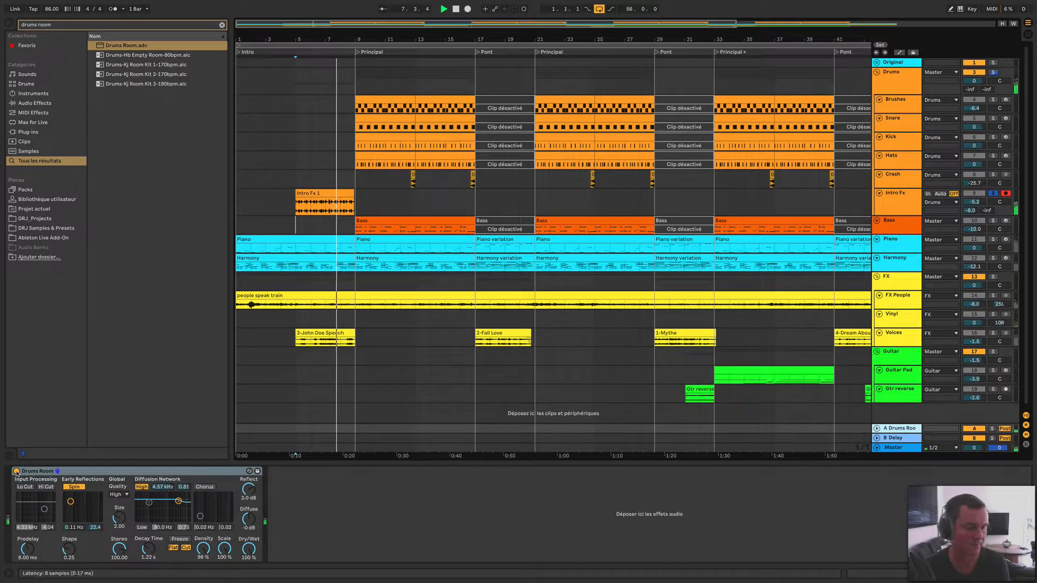
pyautogui.press('space')
pyautogui.press('space')
pyautogui.click(16, 471)
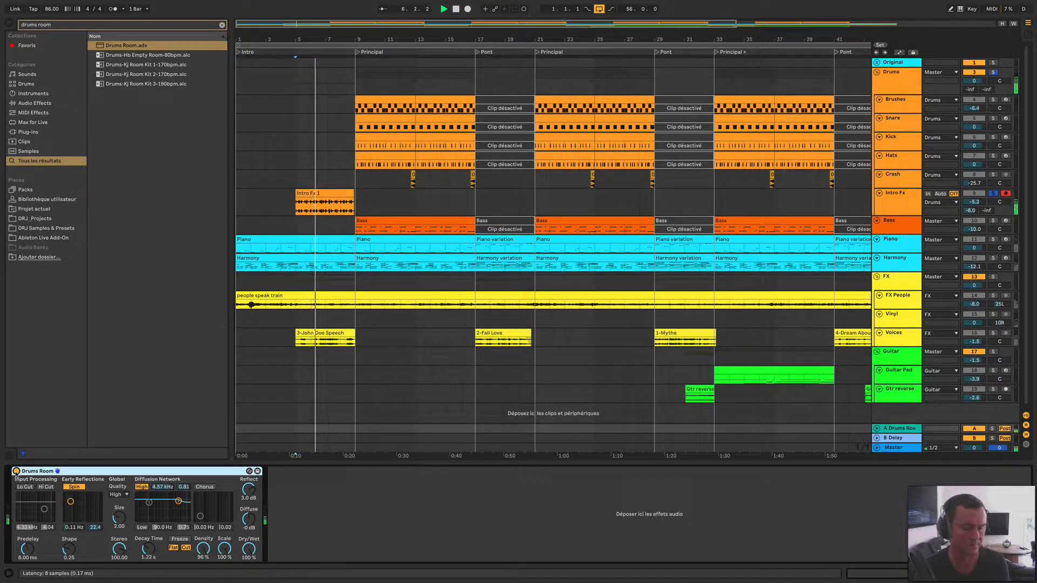
pyautogui.press('space')
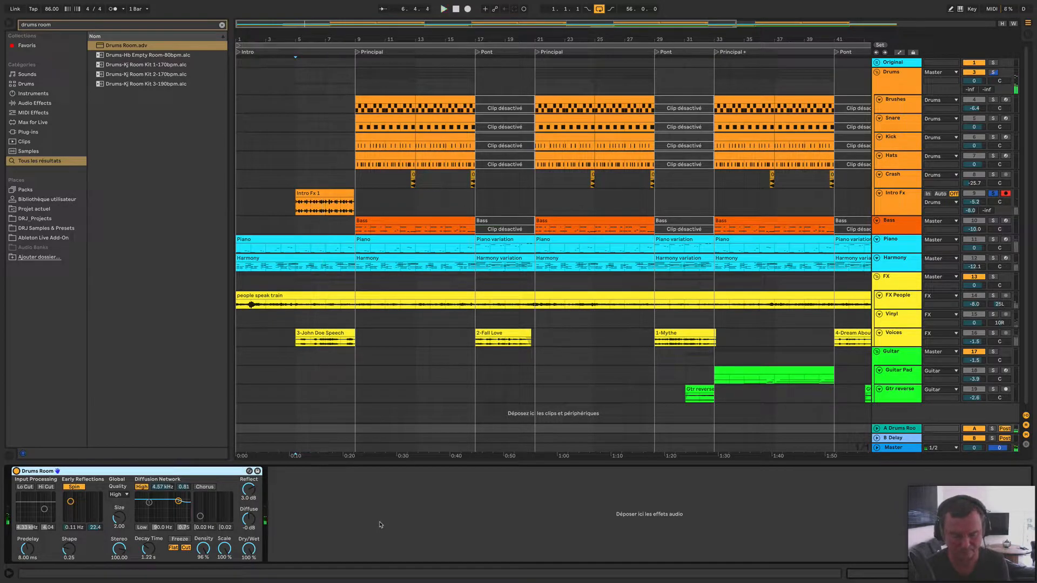
pyautogui.press('space')
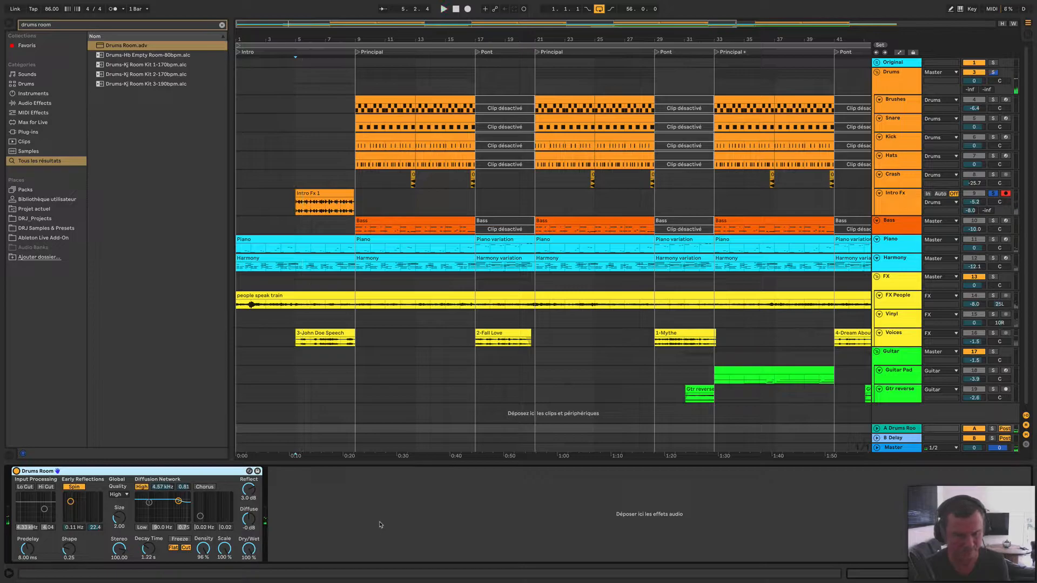
# - Unsolo Intro Fx and play from 5.1.1 into the Principal section to hear the reverb with all tracks
pyautogui.click(992, 194)
pyautogui.press('space')
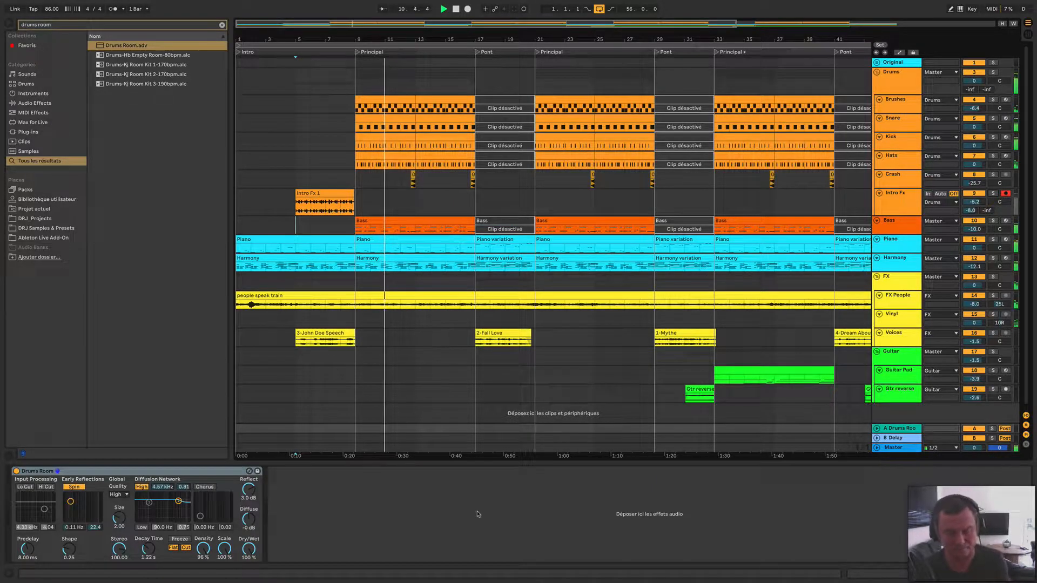
pyautogui.press('space')
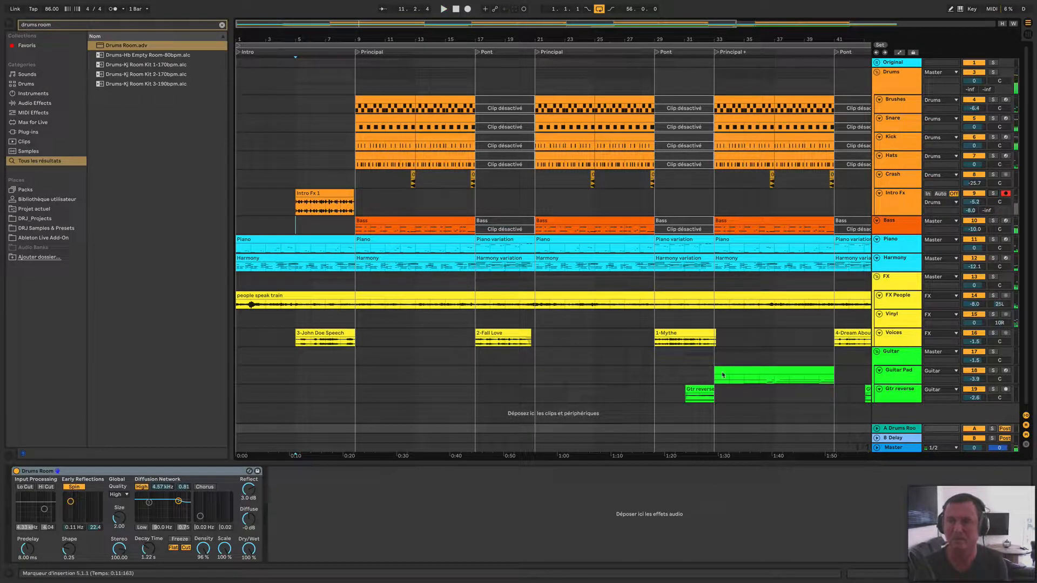
# - Play from 52.1.1 into the Outro section to hear the second Intro Fx clip
pyautogui.hscroll(10, 722, 402)
pyautogui.click(766, 203)
pyautogui.press('space')
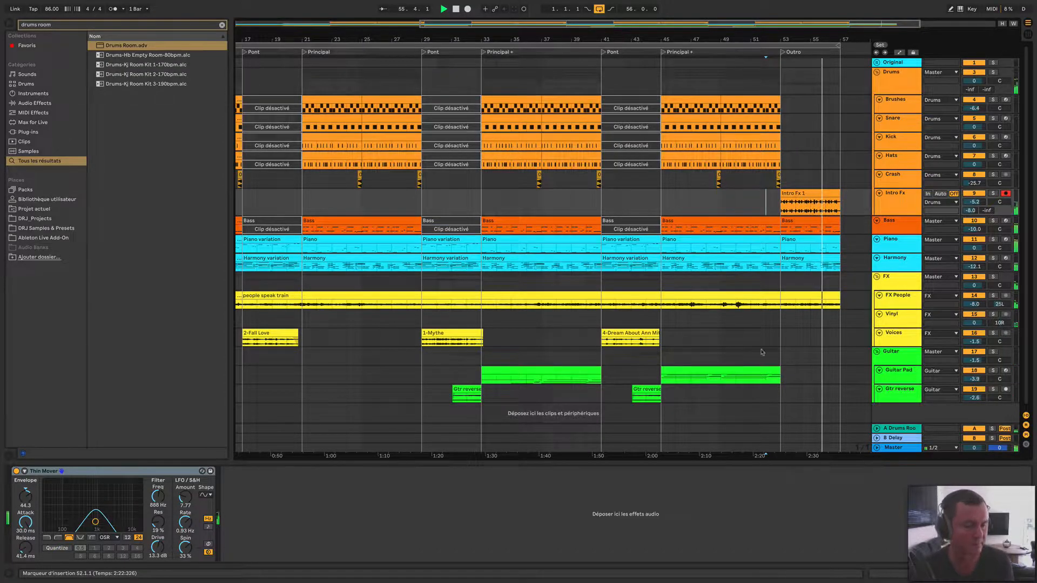
pyautogui.press('space')
# - Hide the browser and deactivate the Harmony clip in the Intro section
pyautogui.hscroll(-2, 755, 345)
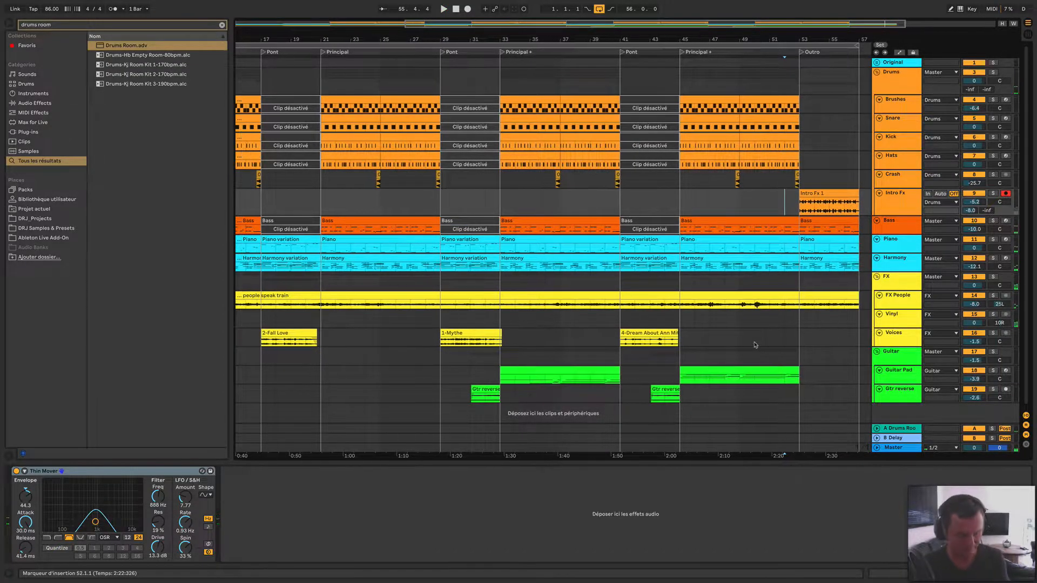
pyautogui.hotkey('ctrl', 'alt', 'b')
pyautogui.hscroll(-10, 754, 344)
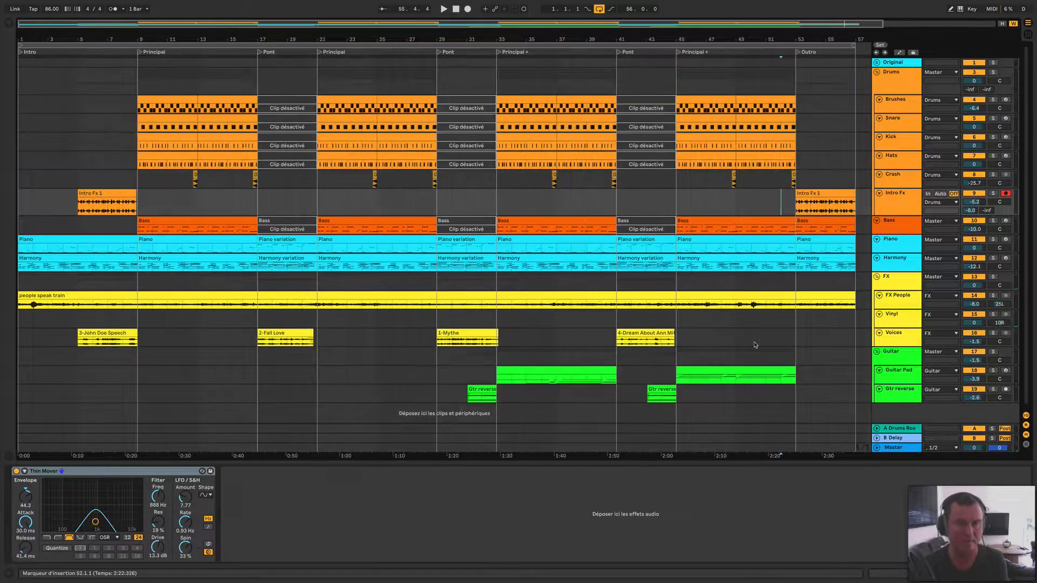
pyautogui.scroll(-1, 204, 249)
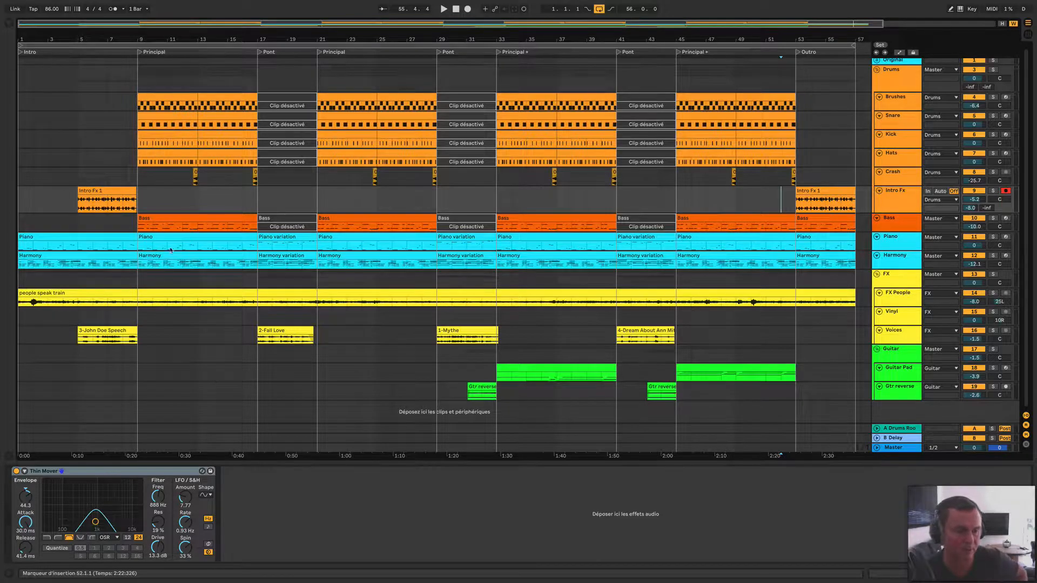
pyautogui.click(114, 257)
pyautogui.press('0')
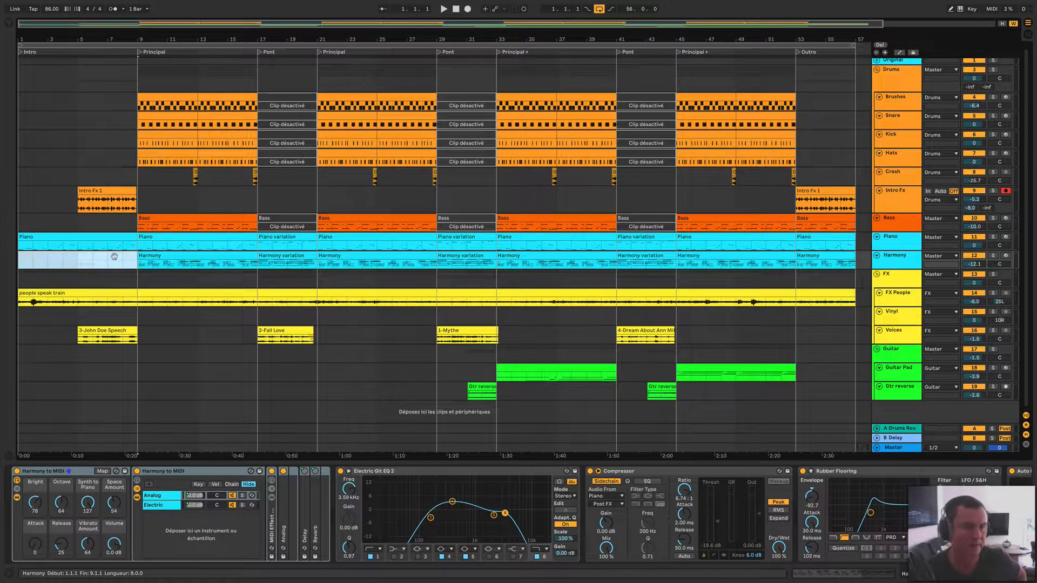
pyautogui.click(819, 257)
pyautogui.click(812, 256)
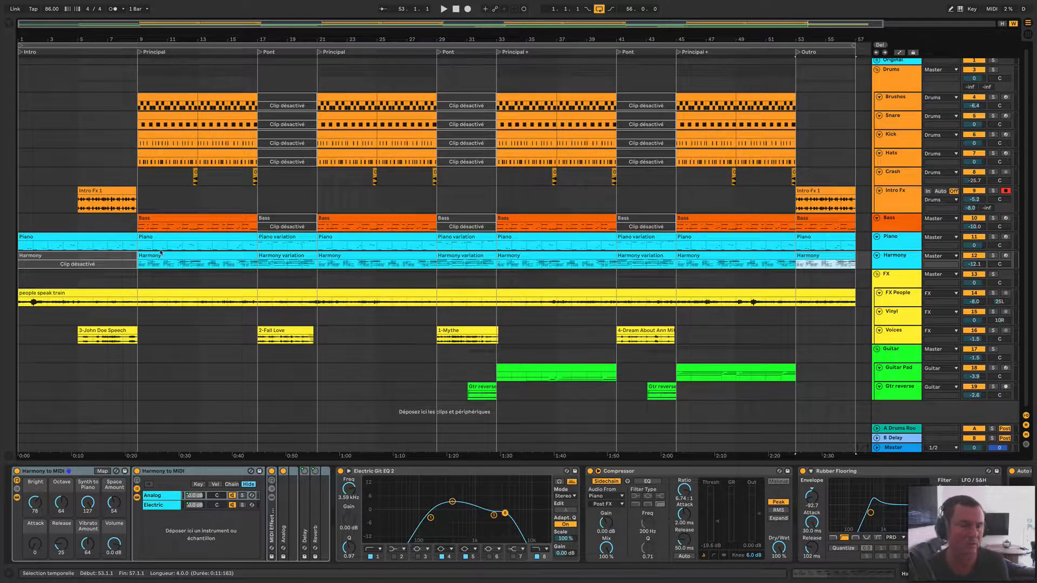
# - Solo the Piano track and play it from 1.1.1
pyautogui.click(889, 242)
pyautogui.press('space')
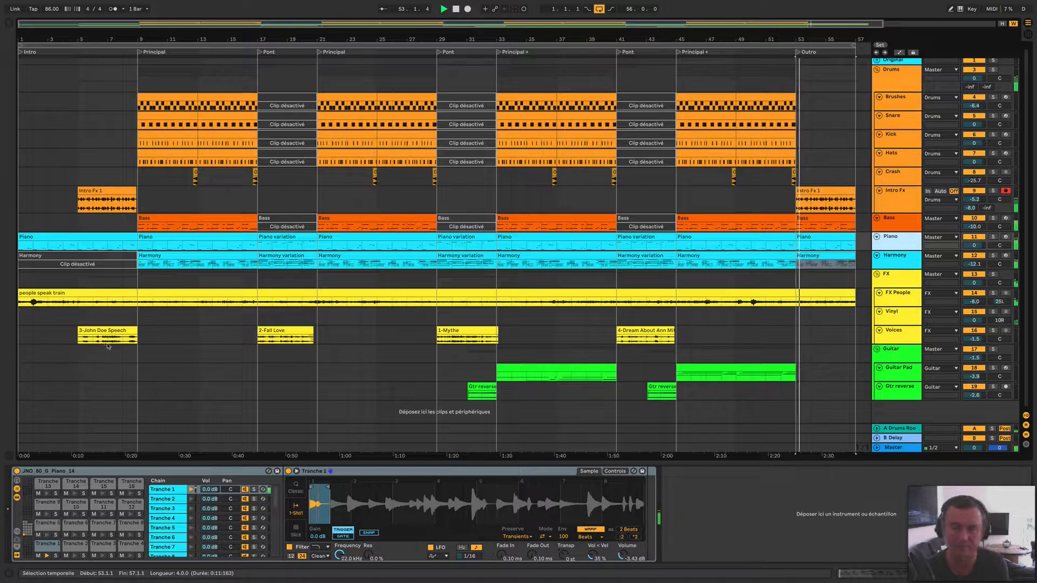
pyautogui.click(20, 329)
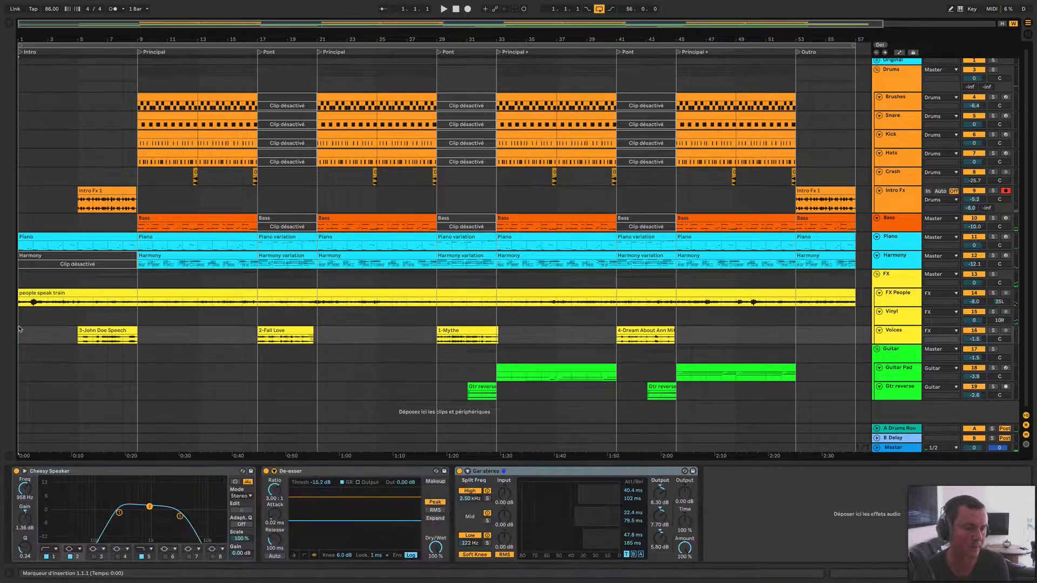
pyautogui.click(993, 238)
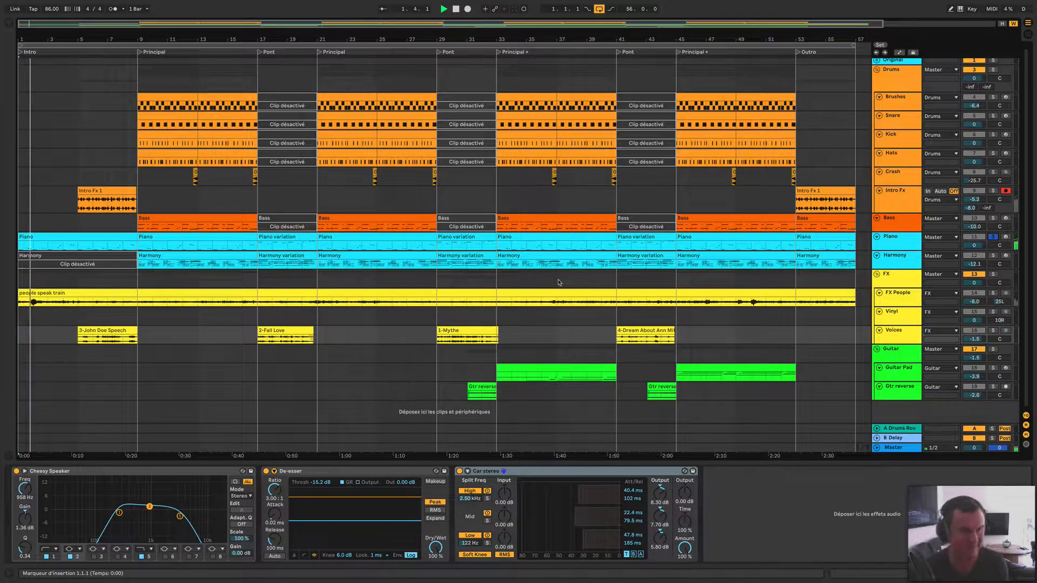
# - Reopen the browser, clear its search, and add an EQ Eight from Audio Effects after the Piano track's instrument
pyautogui.click(910, 241)
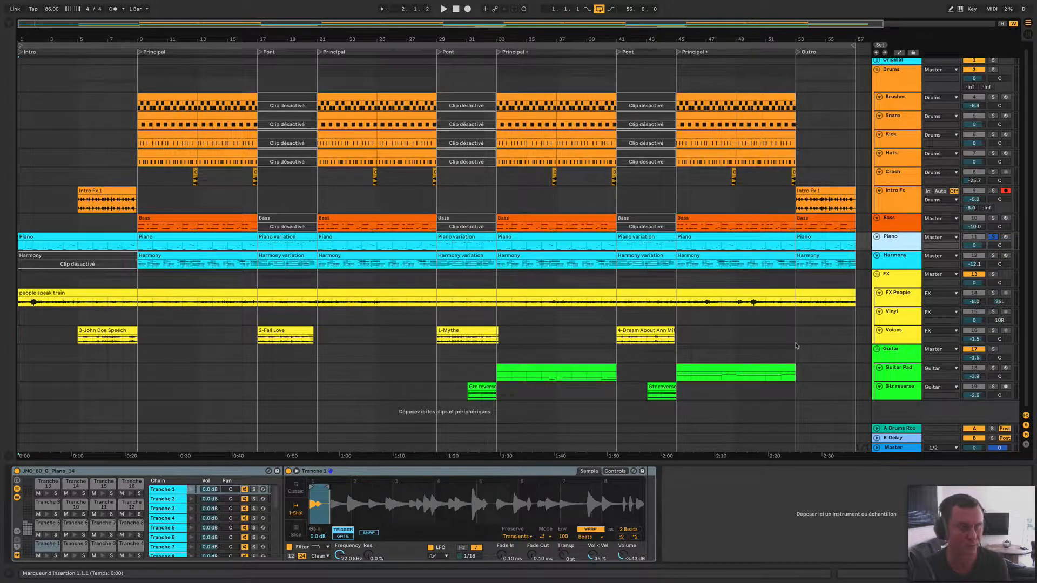
pyautogui.hotkey('ctrl', 'alt', 'b')
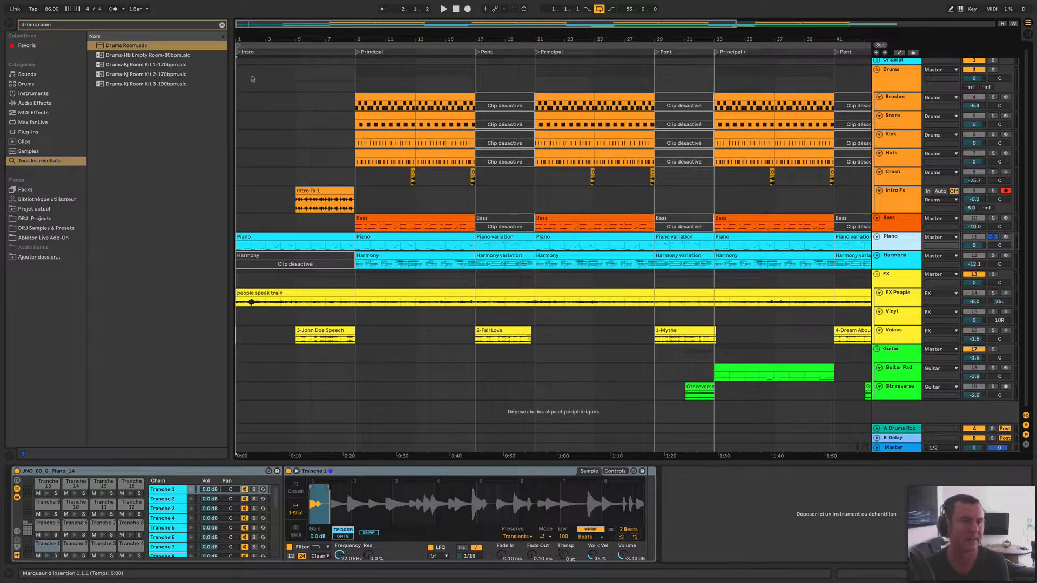
pyautogui.click(221, 25)
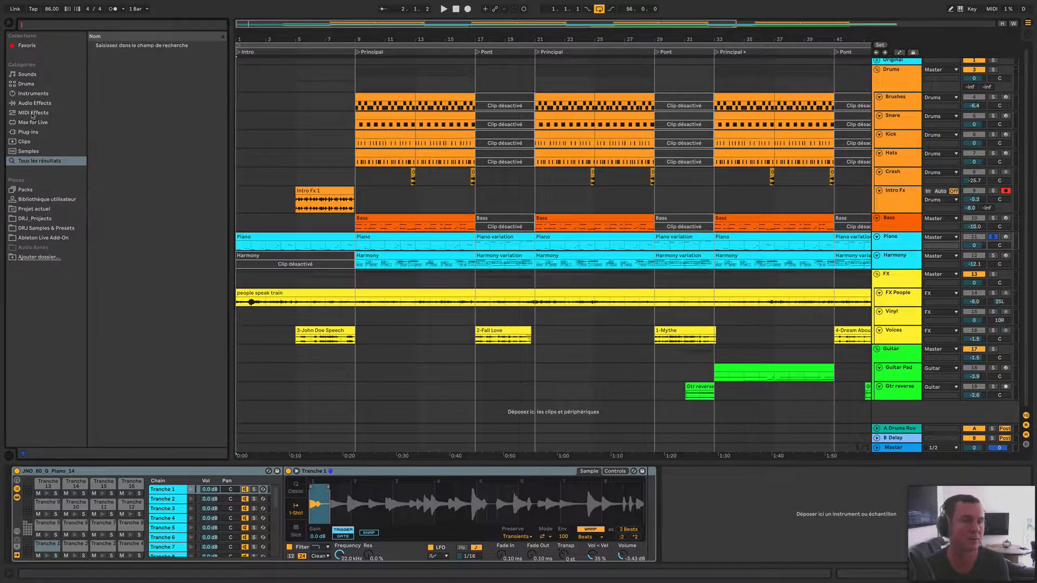
pyautogui.click(34, 103)
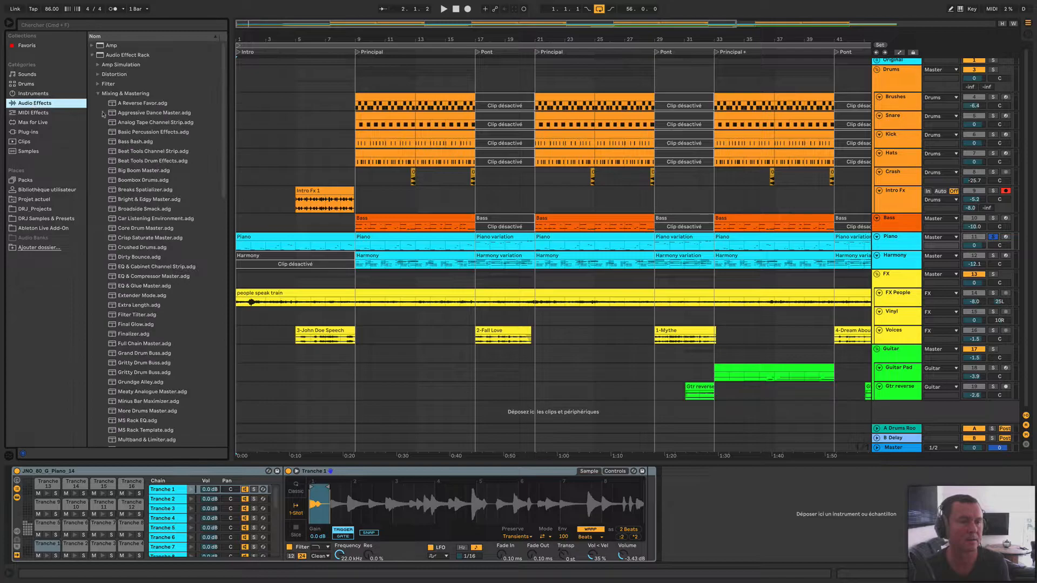
pyautogui.click(98, 93)
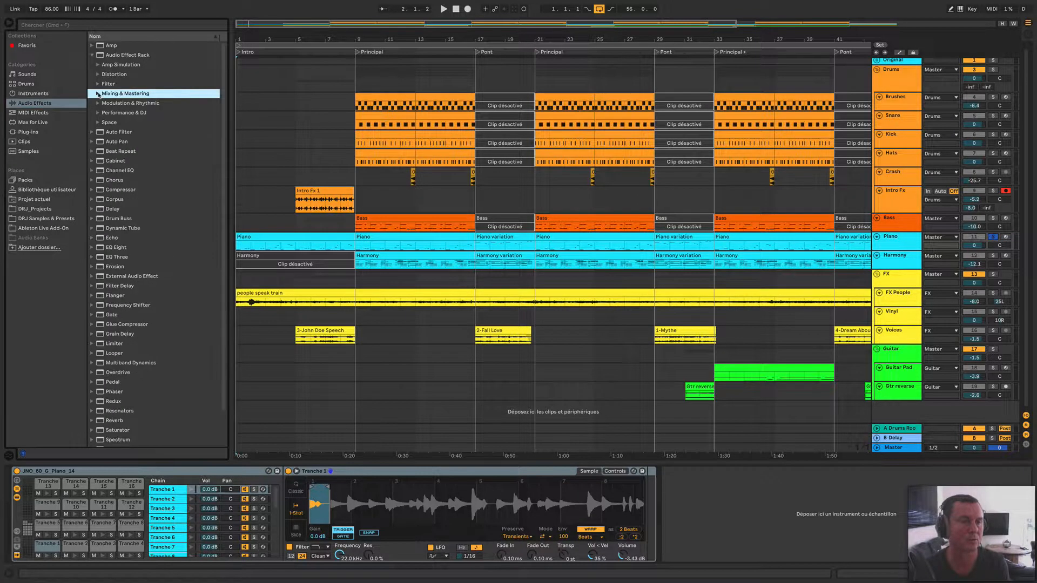
pyautogui.click(92, 55)
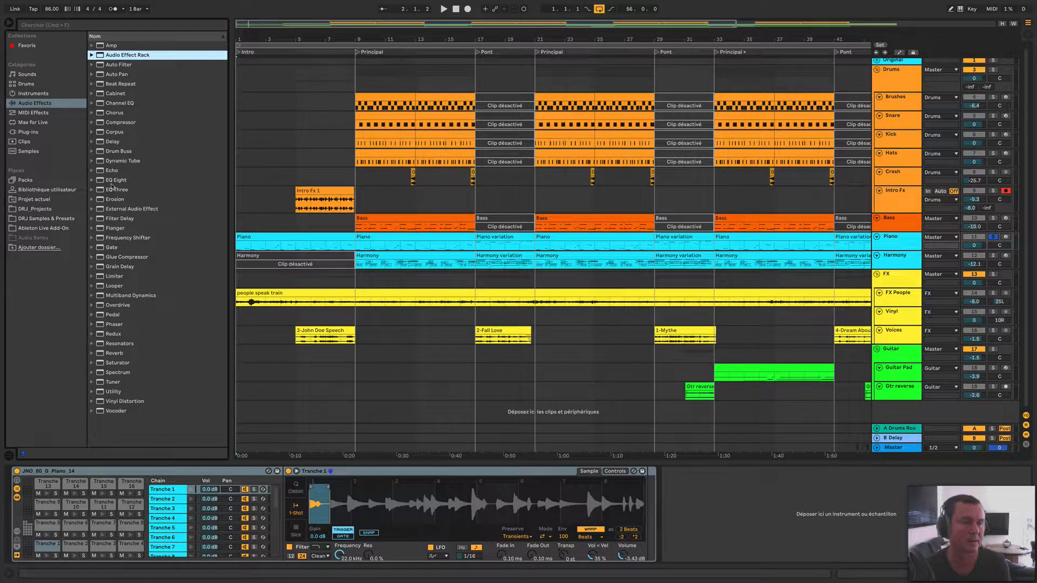
pyautogui.moveTo(106, 181); pyautogui.dragTo(721, 483)
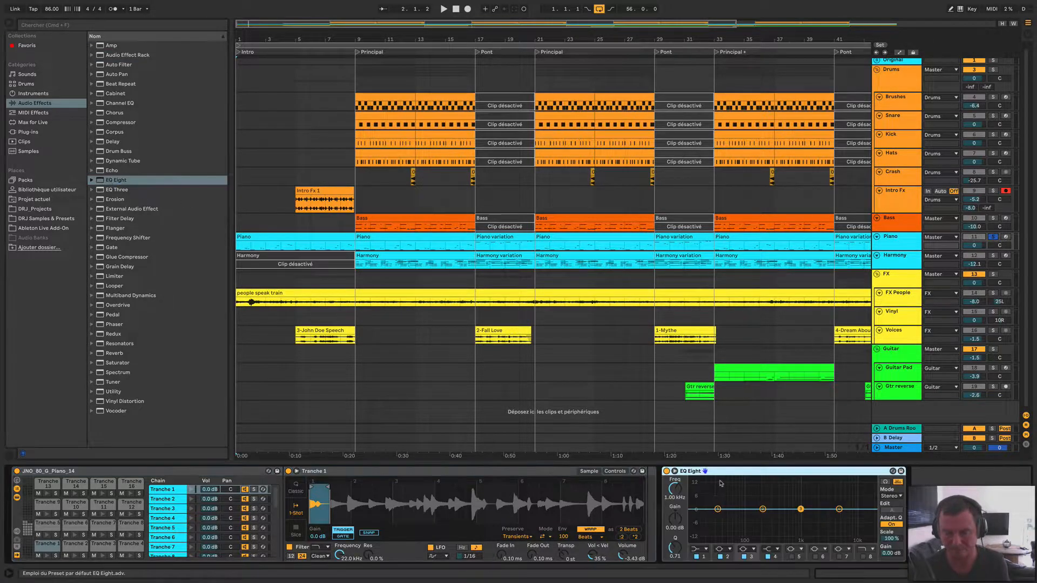
# - Set band 1 of the Piano's EQ Eight to a low-cut filter and band 4 to a high-cut filter
pyautogui.click(706, 548)
pyautogui.click(697, 492)
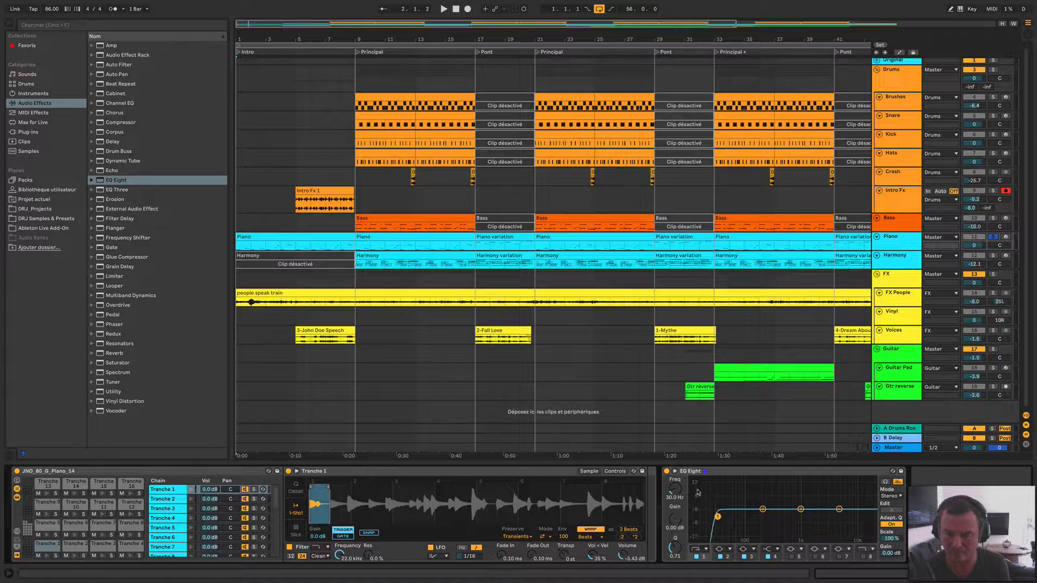
pyautogui.click(777, 550)
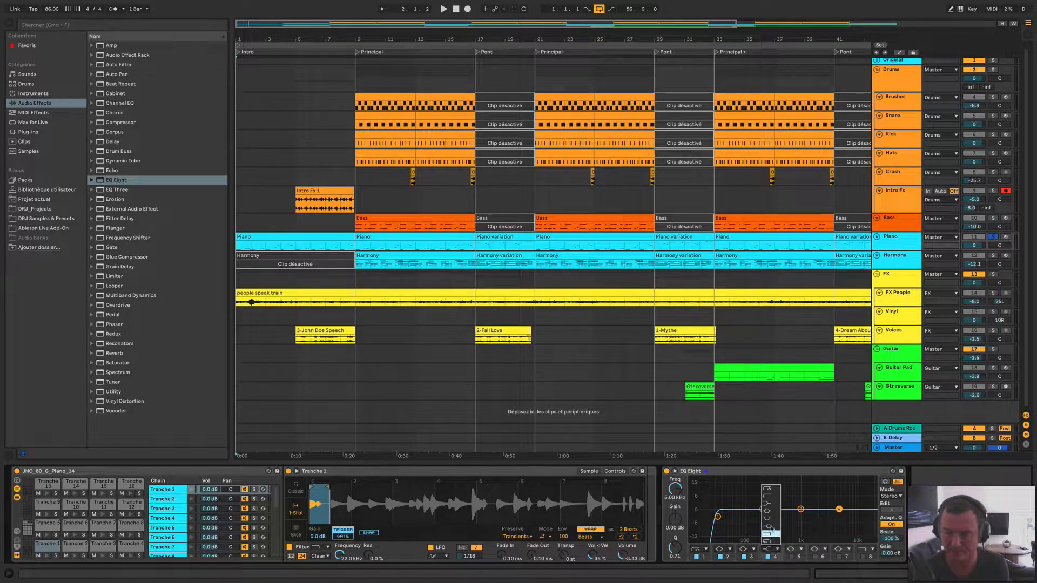
pyautogui.click(771, 492)
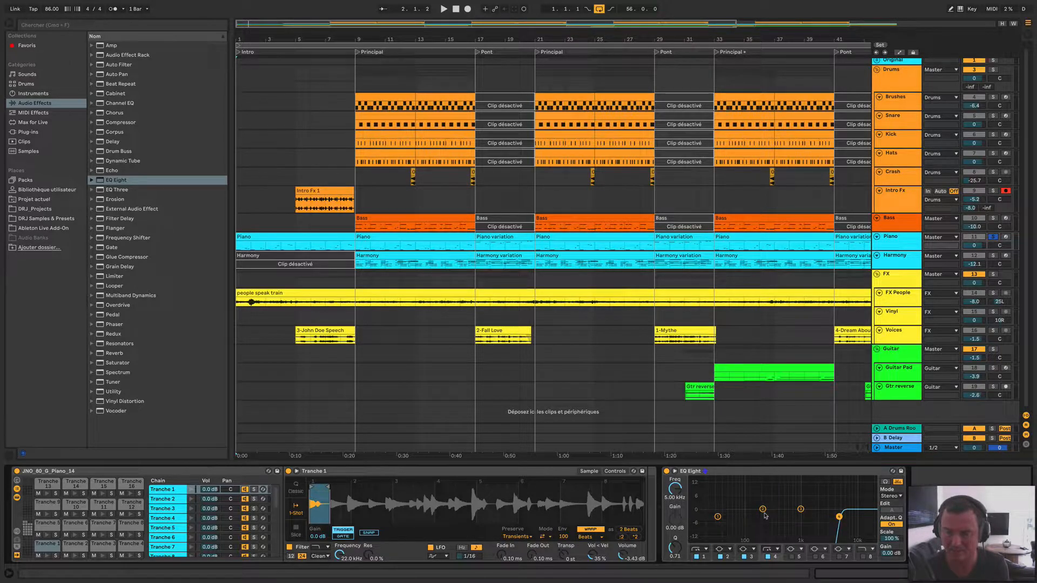
pyautogui.click(768, 552)
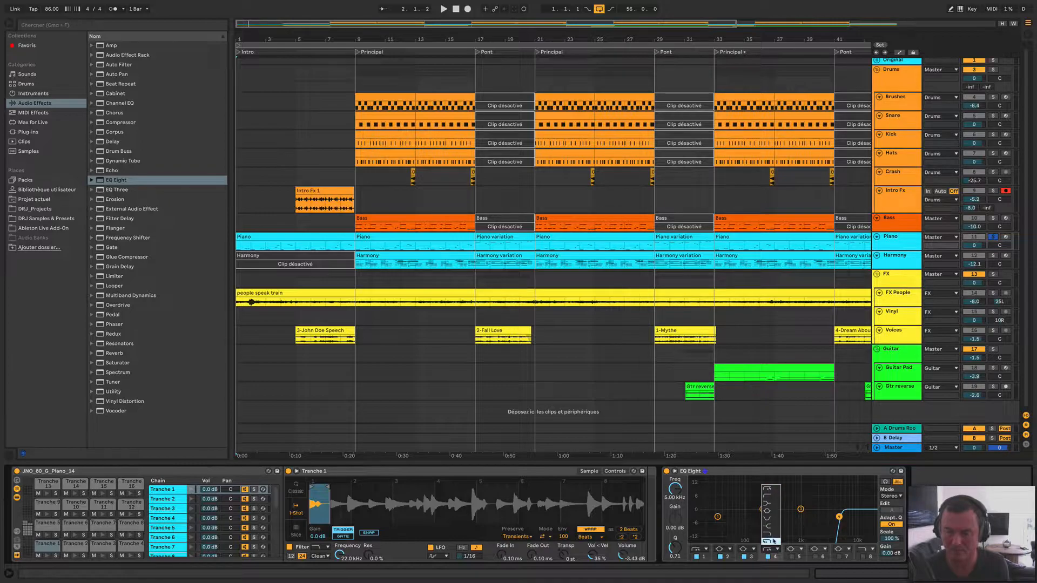
pyautogui.click(773, 541)
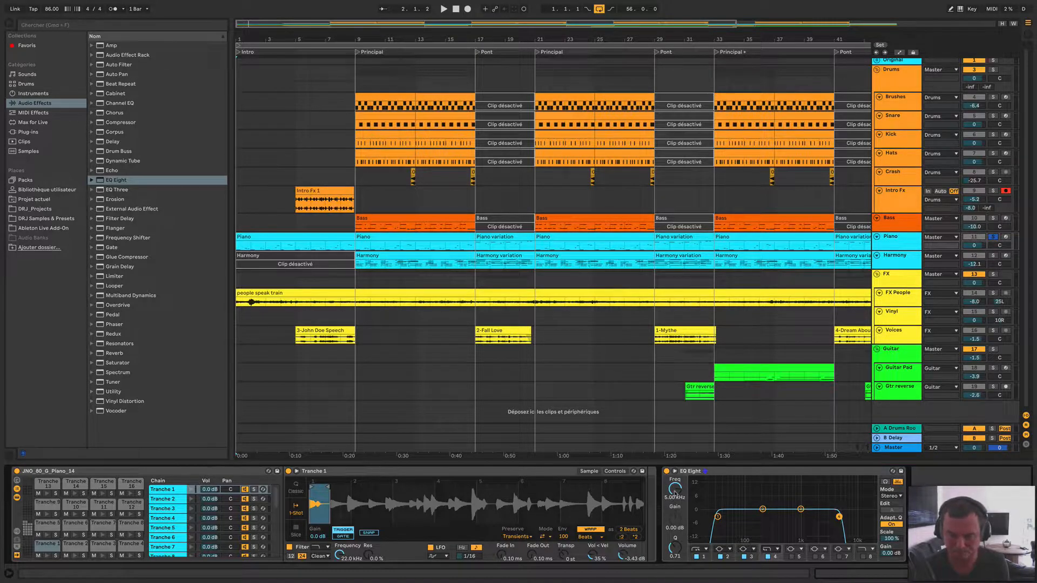
# - Set the Piano EQ Eight's high-cut frequency to 1000 Hz and its low-cut frequency to 100 Hz
pyautogui.moveTo(839, 517); pyautogui.dragTo(797, 517)
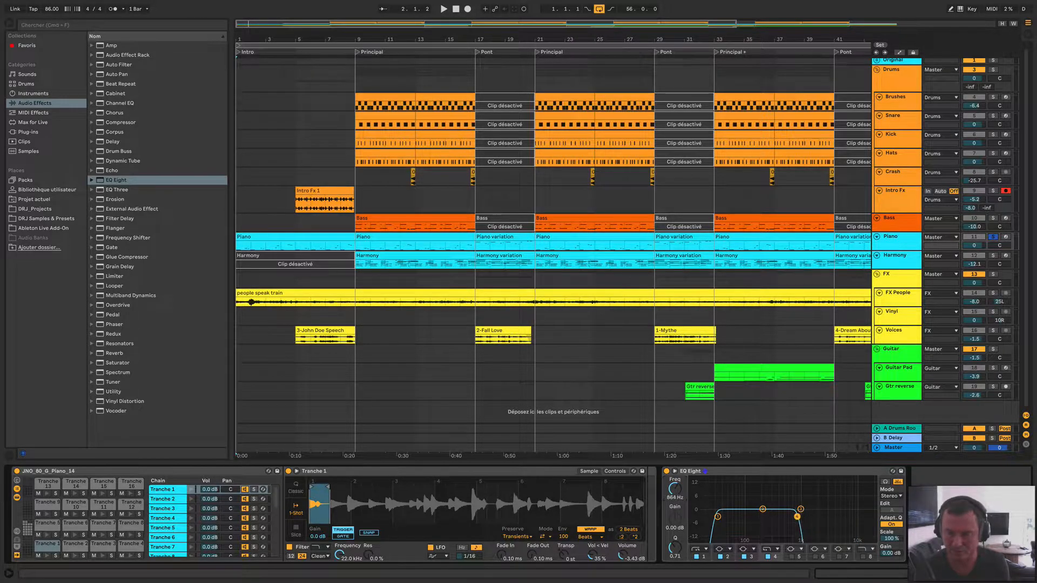
pyautogui.click(674, 500)
pyautogui.write('1000')
pyautogui.press('Return')
pyautogui.click(717, 517)
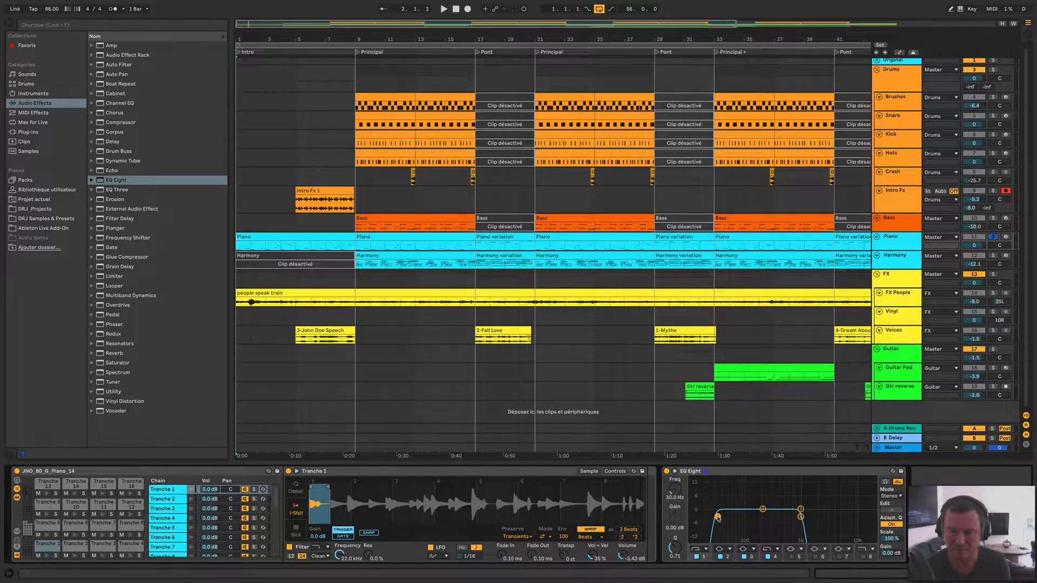
pyautogui.click(672, 500)
pyautogui.write('100')
pyautogui.press('Return')
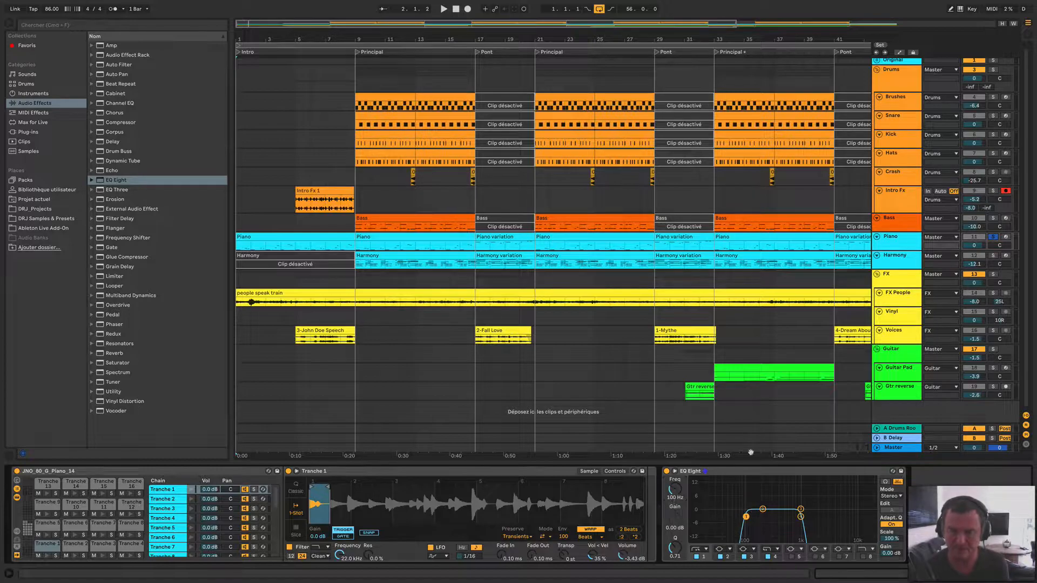
# - Compare the soloed Piano with its EQ Eight bypassed and re-enabled, replaying from 1.1.1
pyautogui.press('space')
pyautogui.click(666, 472)
pyautogui.press('space')
pyautogui.press('space')
pyautogui.click(667, 472)
pyautogui.press('space')
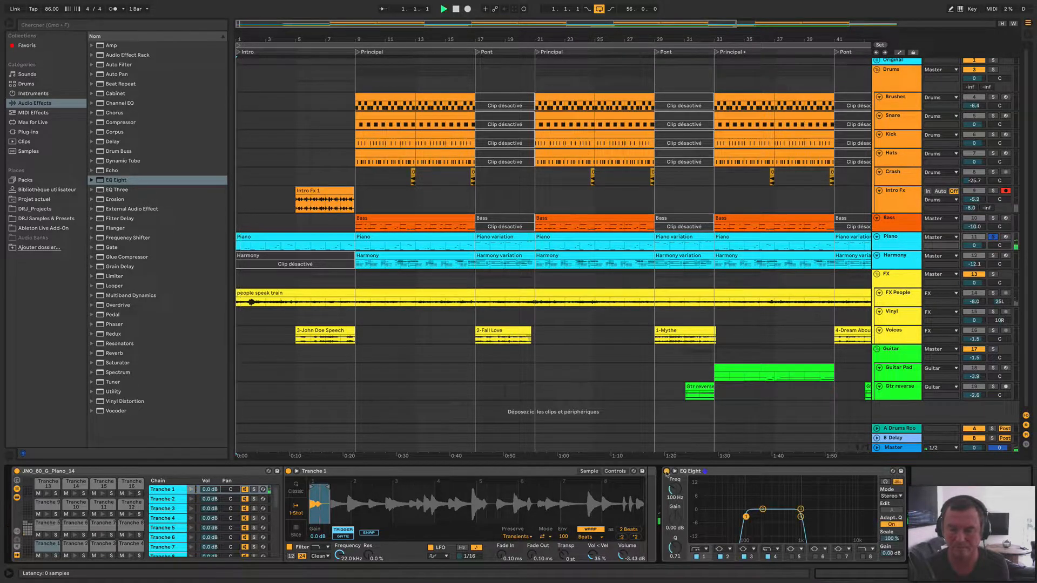
pyautogui.press('space')
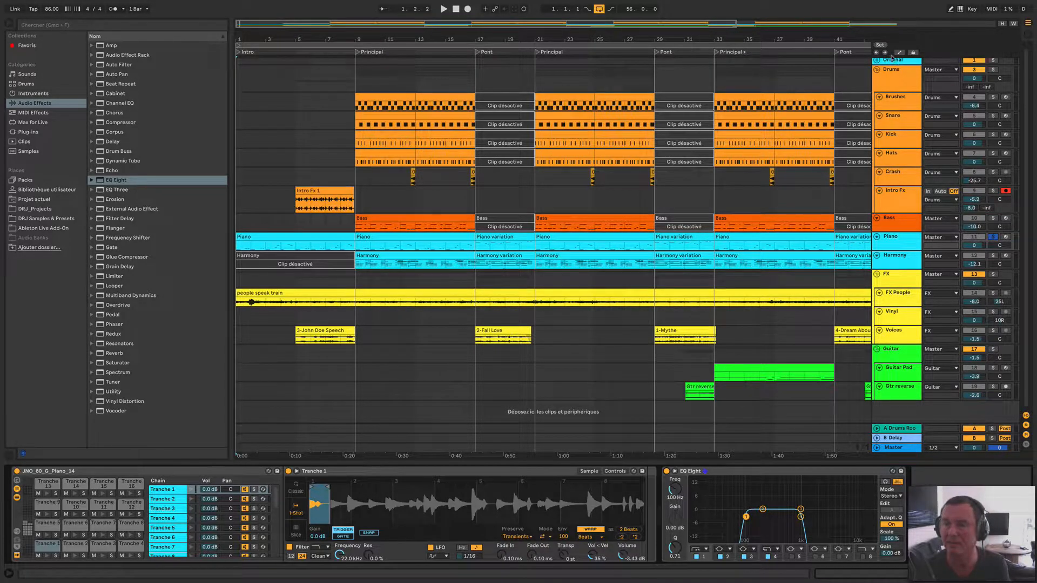
# - Show automation with the browser hidden, enlarge the Piano track, and display its EQ Eight 1 Frequency A envelope
pyautogui.press('a')
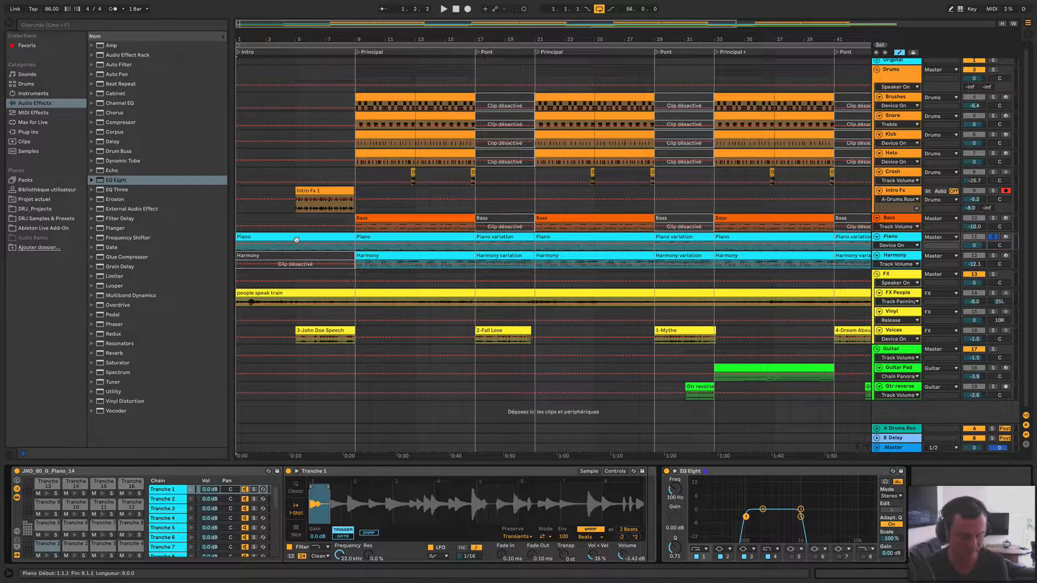
pyautogui.press('u')
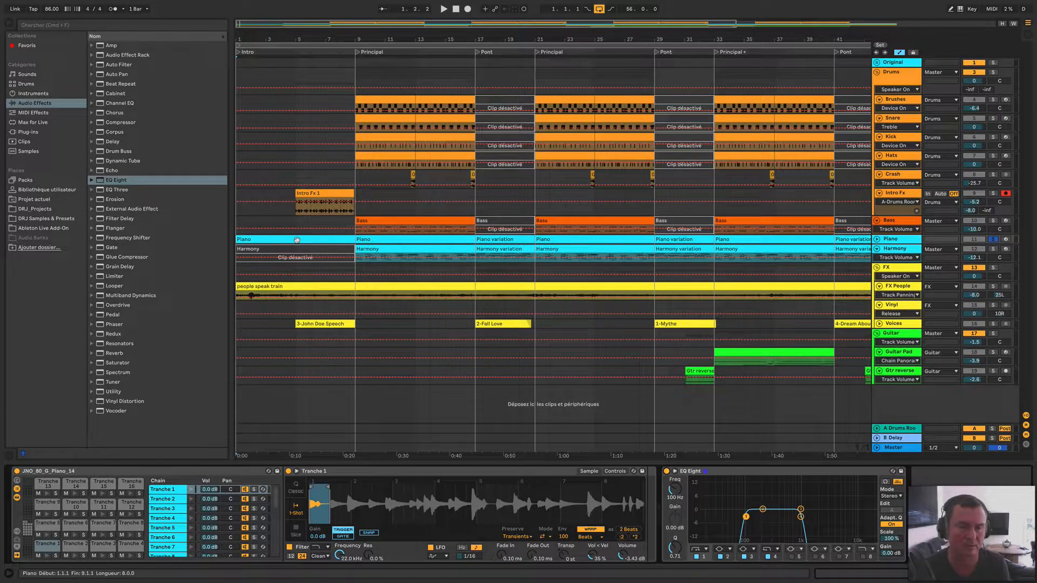
pyautogui.press('u')
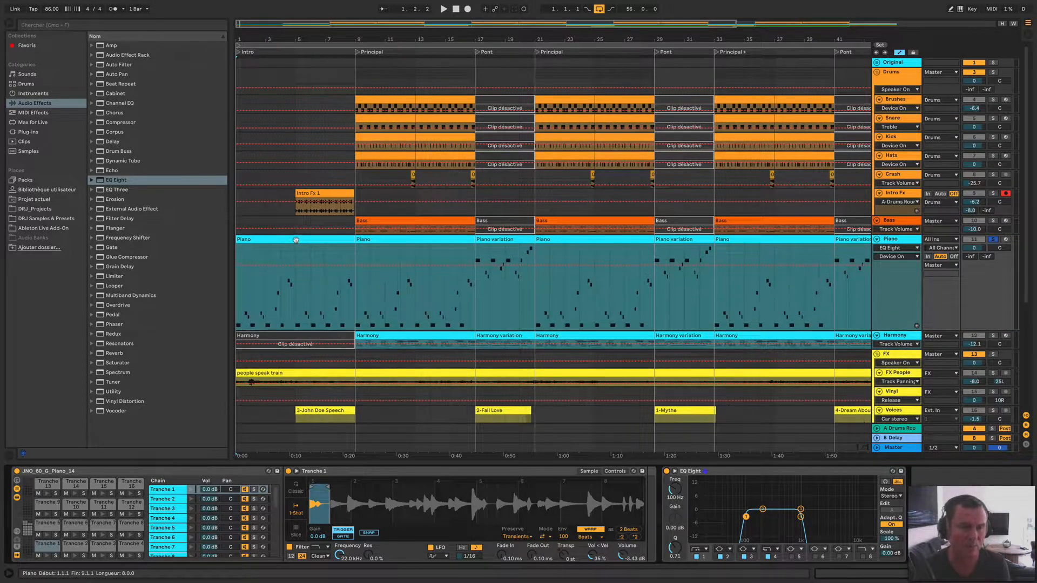
pyautogui.press('super+alt+b')
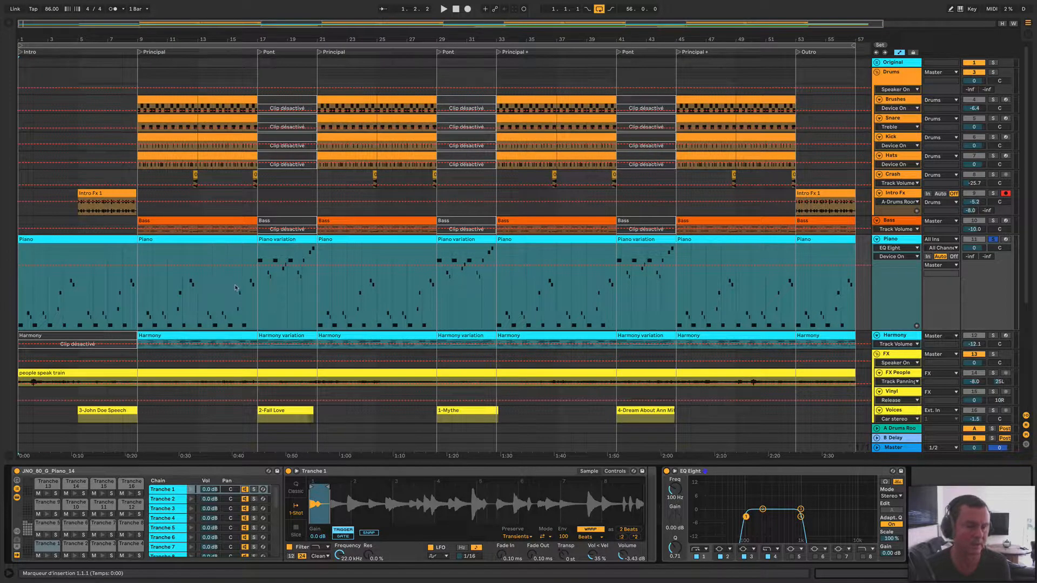
pyautogui.scroll(5, 187, 289)
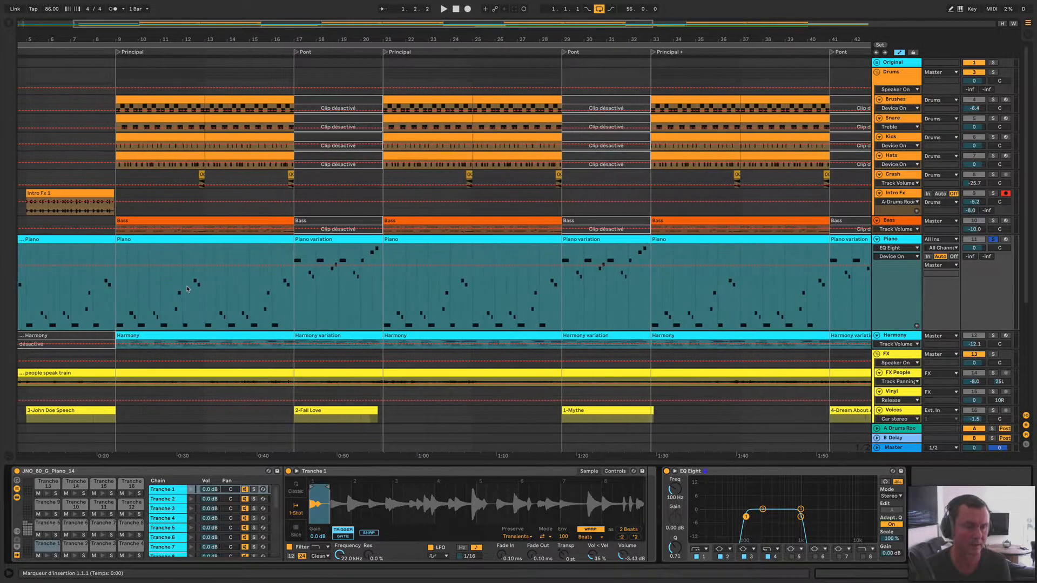
pyautogui.hscroll(-5, 215, 290)
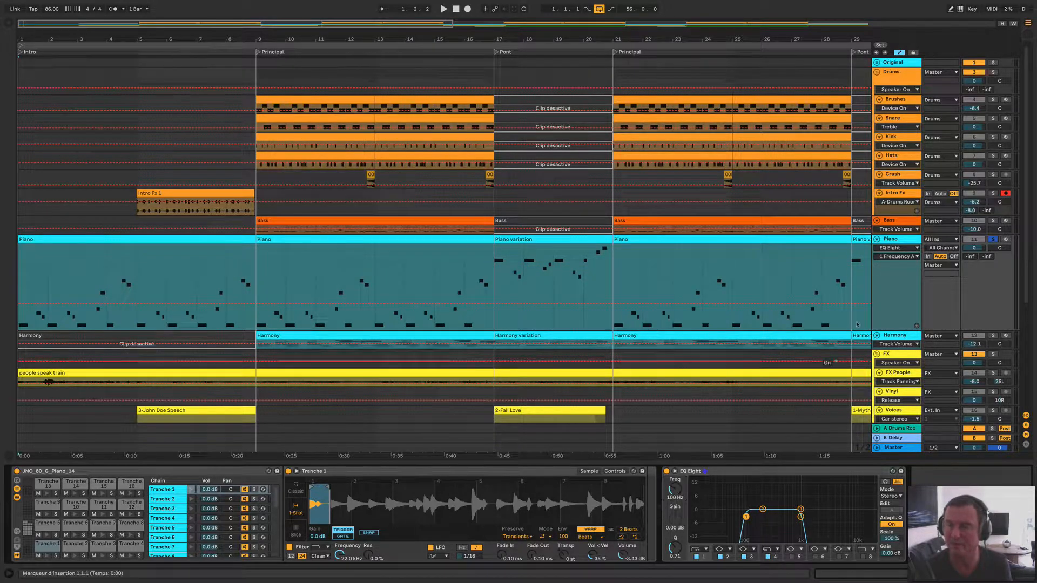
# - Ramp the Piano's EQ low-cut frequency from 100 Hz at bar 5 to 23 Hz at bar 9, and play the passage
pyautogui.click(137, 306)
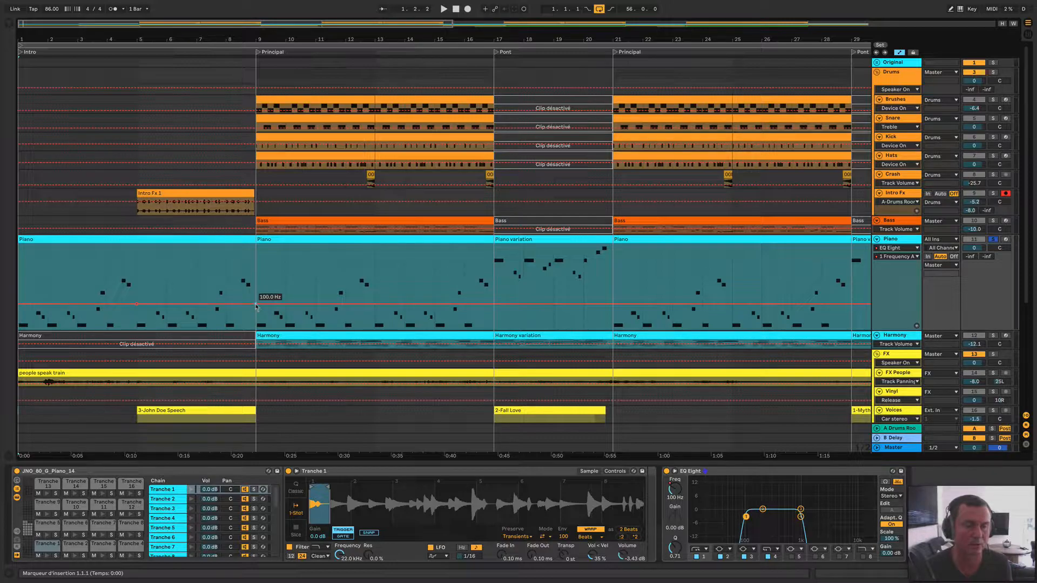
pyautogui.rightClick(255, 307)
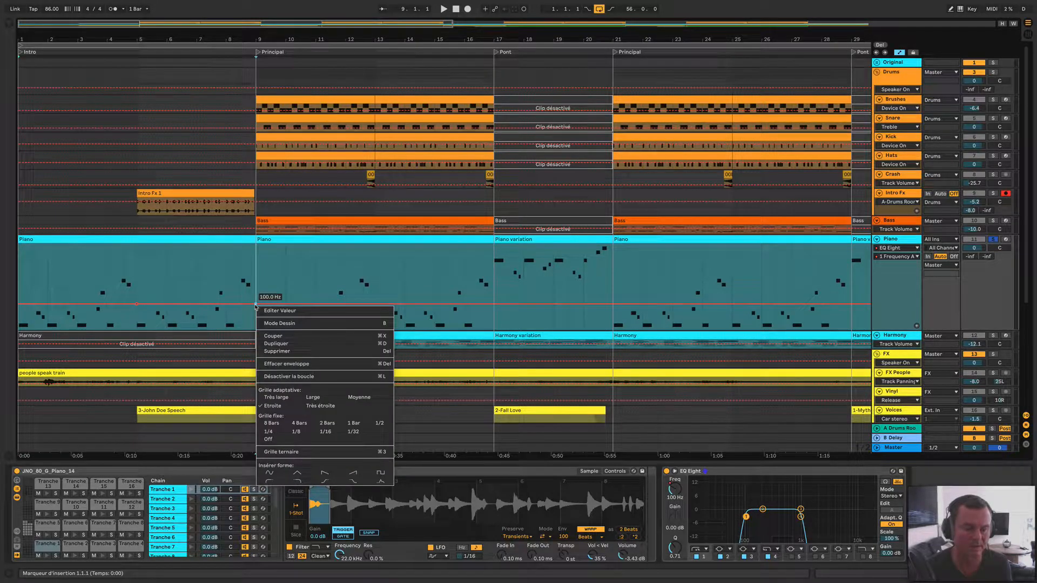
pyautogui.click(275, 311)
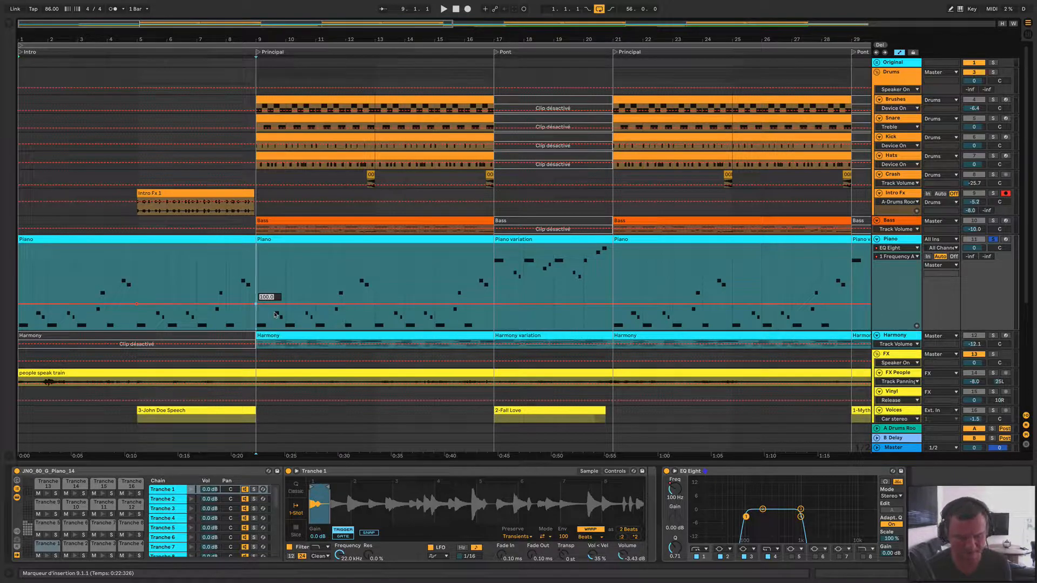
pyautogui.press('Return')
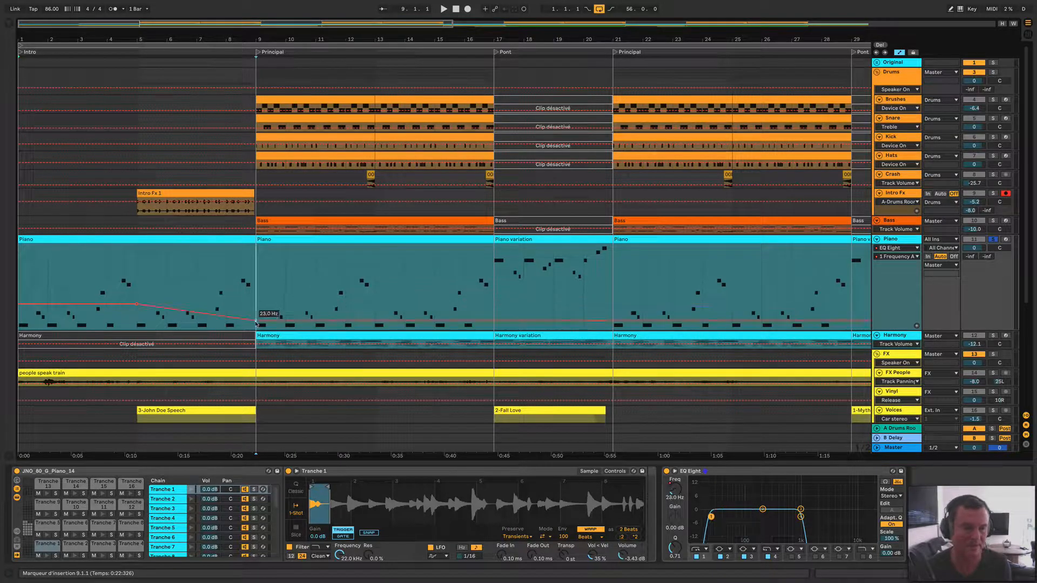
pyautogui.click(122, 286)
pyautogui.press('space')
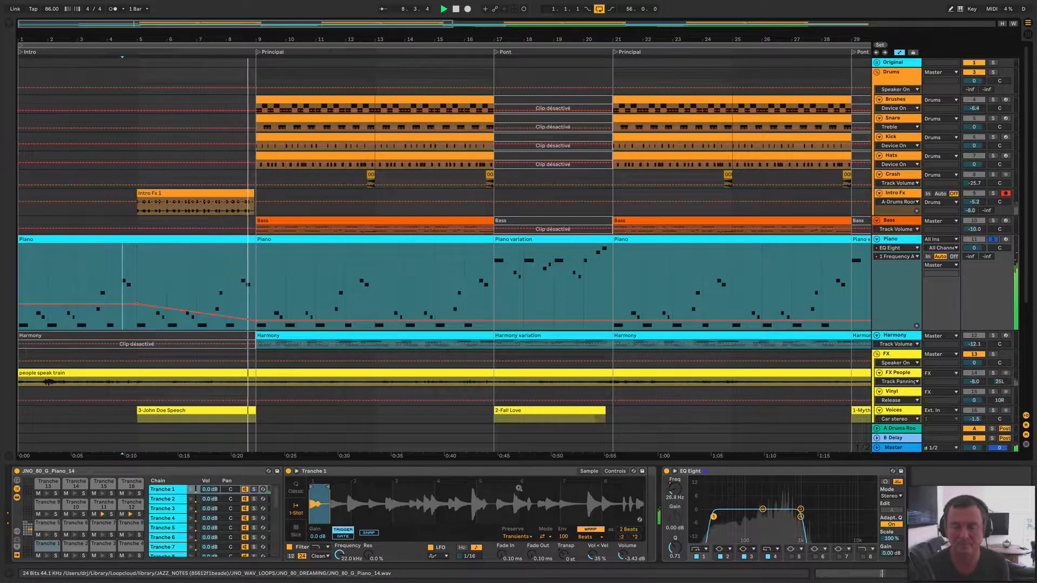
pyautogui.press('space')
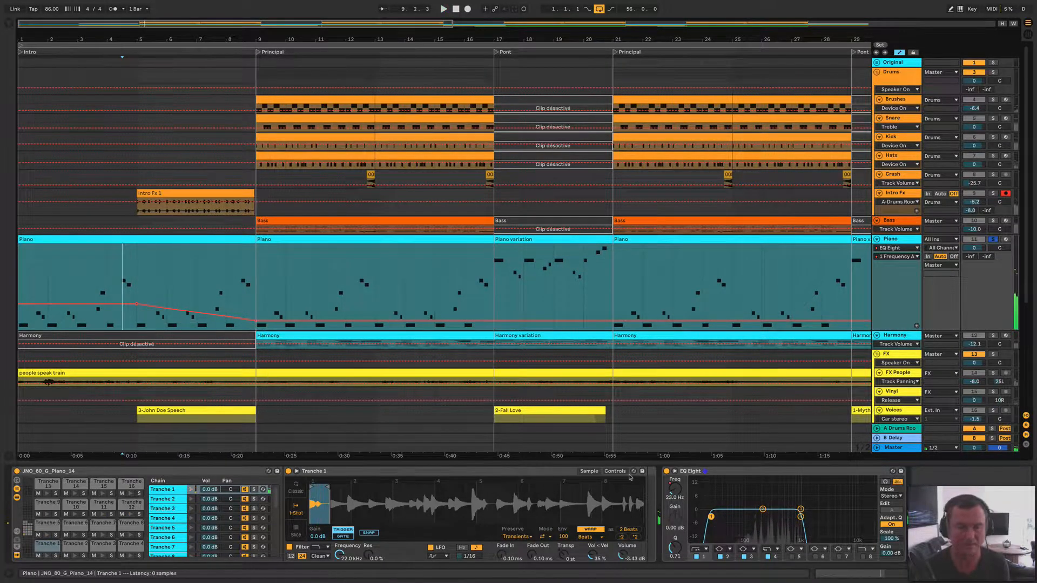
# - Ramp the Piano's EQ band 4 high-cut frequency from 1000 Hz at bar 5 to 8600 Hz at bar 9, and play it back
pyautogui.click(801, 518)
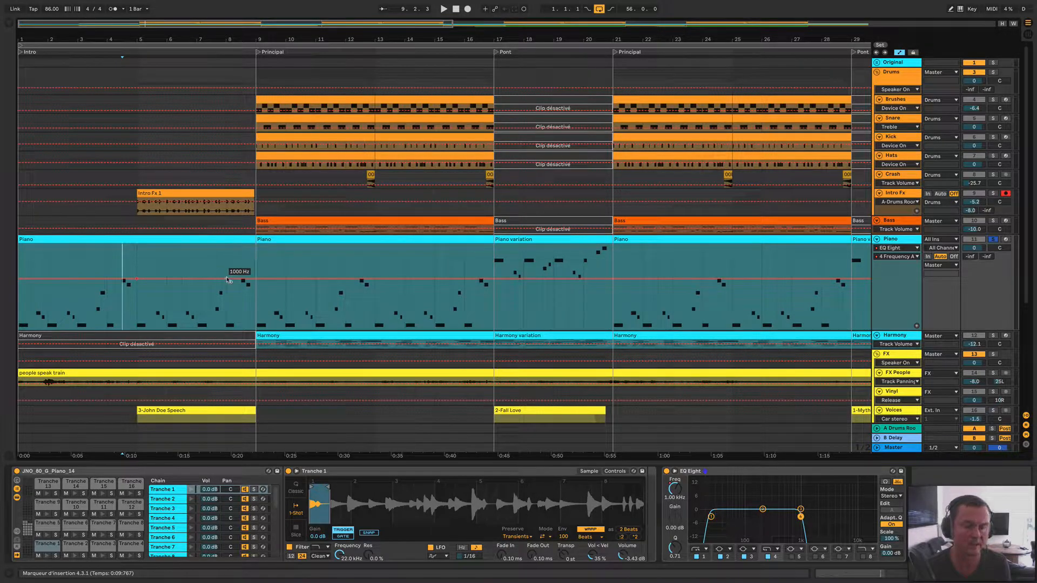
pyautogui.rightClick(257, 281)
pyautogui.click(266, 285)
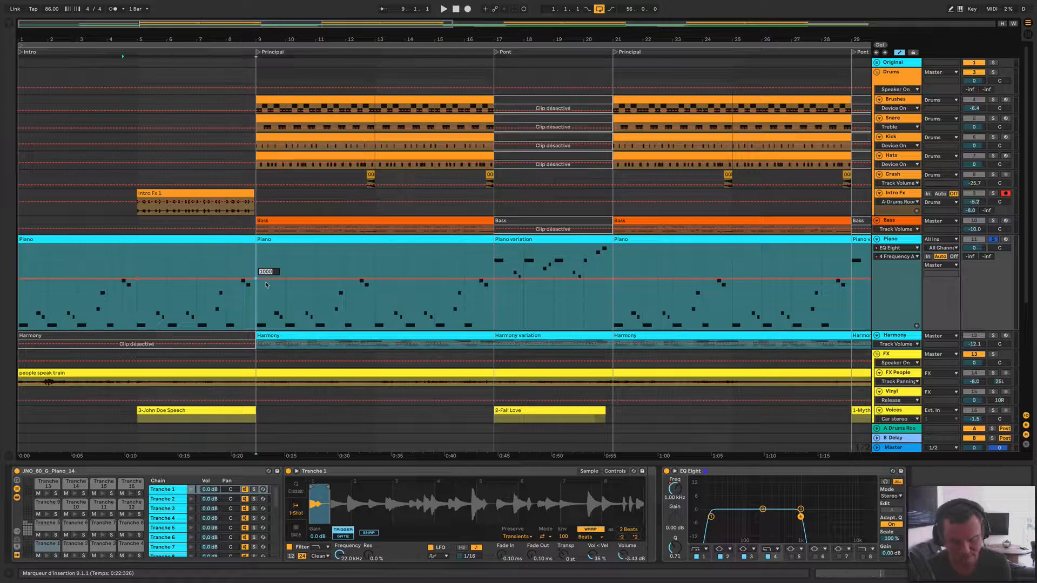
pyautogui.write('860')
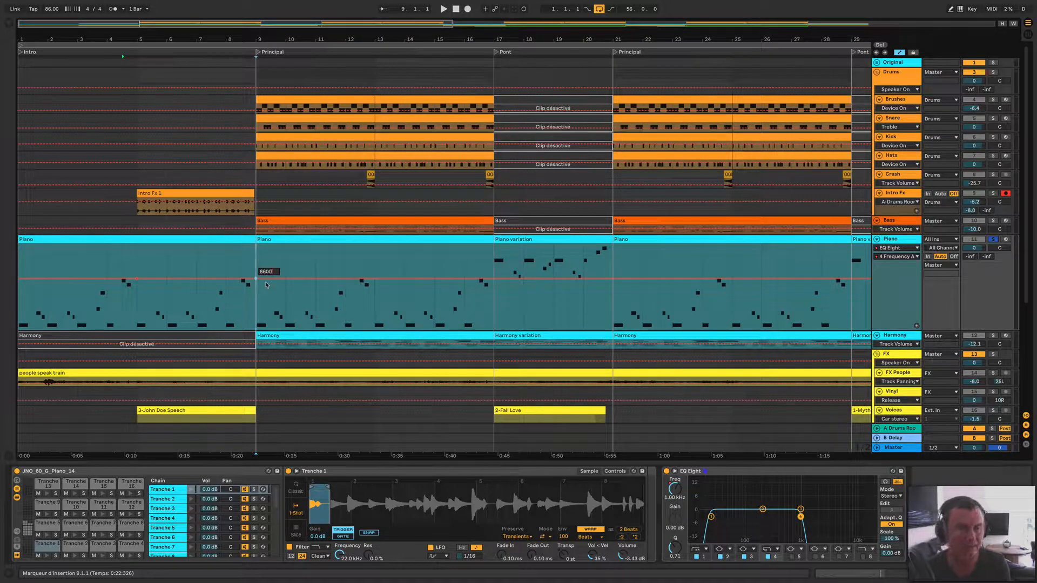
pyautogui.press('Return')
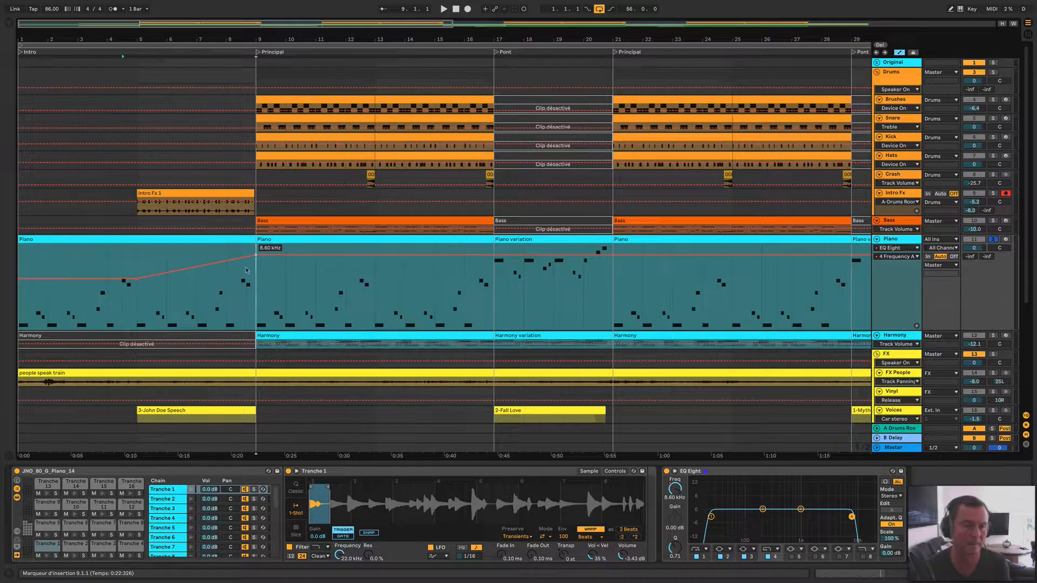
pyautogui.click(135, 301)
pyautogui.press('space')
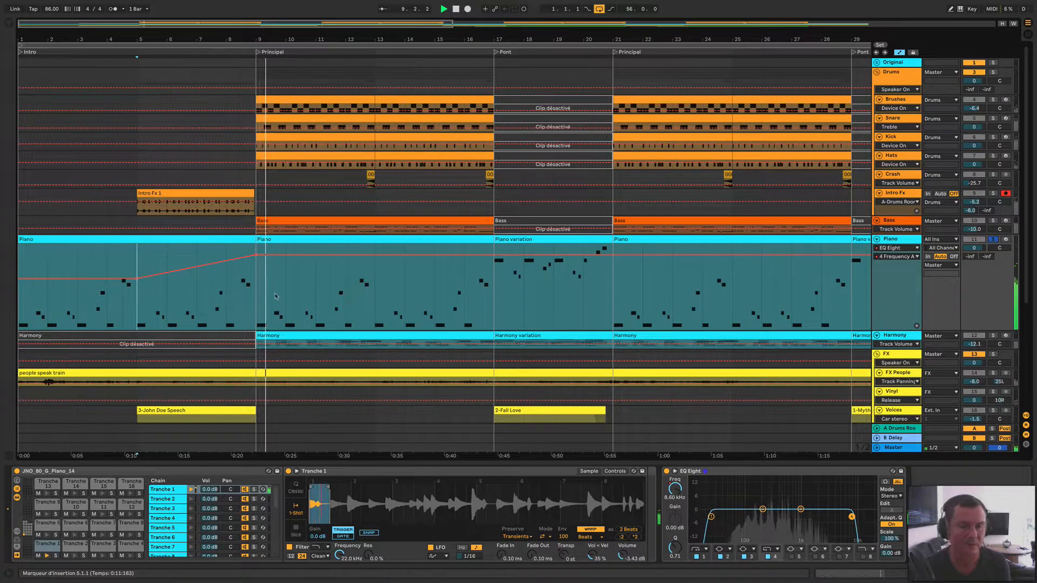
pyautogui.press('space')
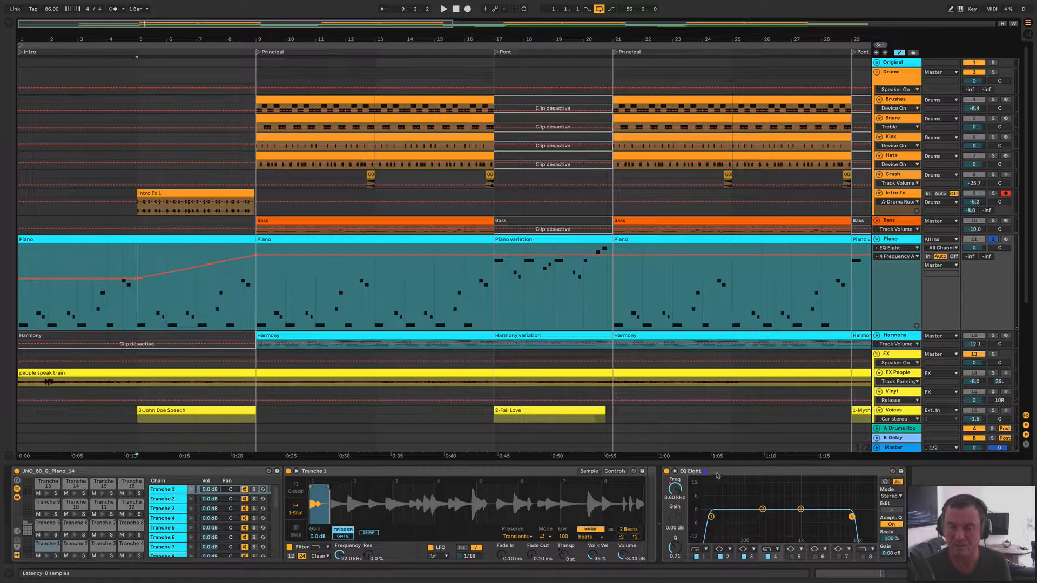
# - Automate the Piano's EQ Eight Device On envelope to switch Off at bar 9, where the first Principal section starts
pyautogui.click(724, 474)
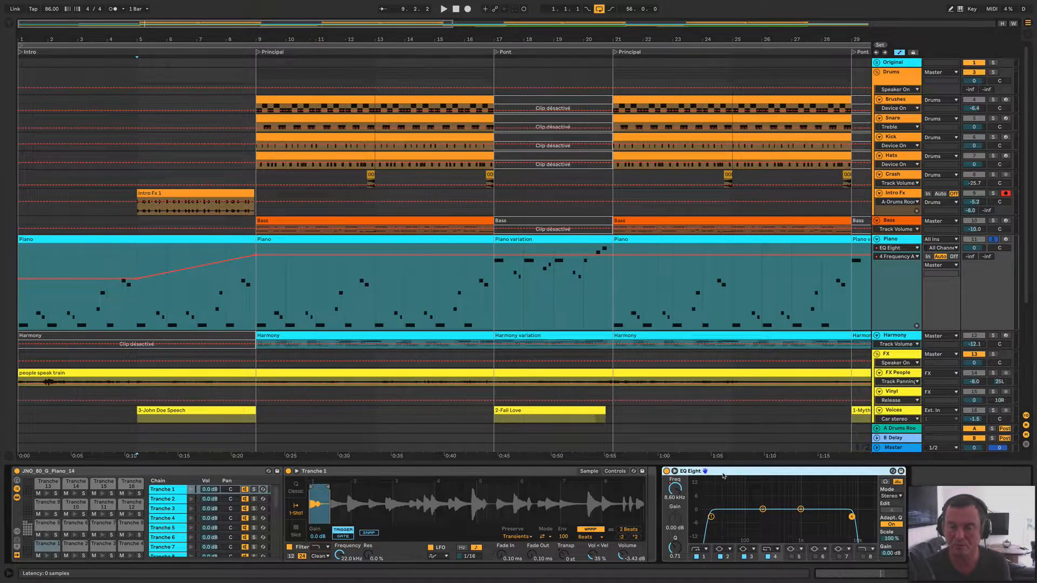
pyautogui.click(894, 257)
pyautogui.click(894, 274)
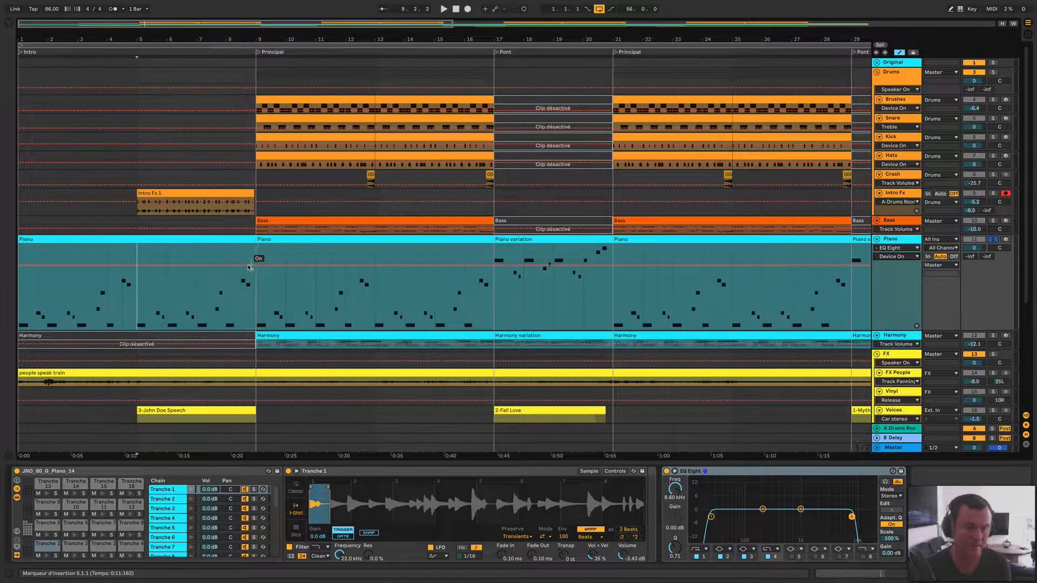
pyautogui.scroll(15, 252, 279)
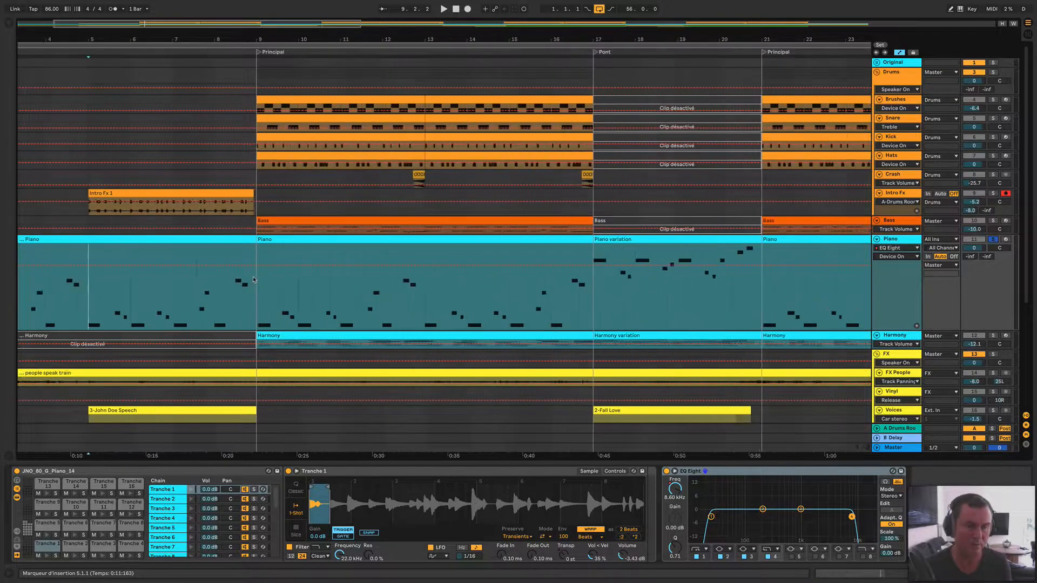
pyautogui.scroll(6, 253, 280)
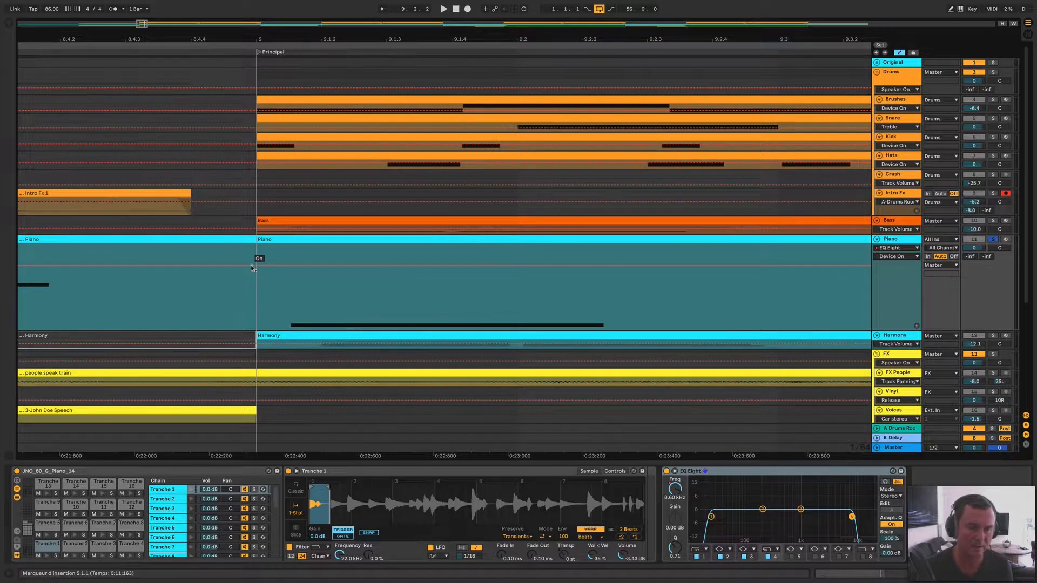
pyautogui.click(256, 266)
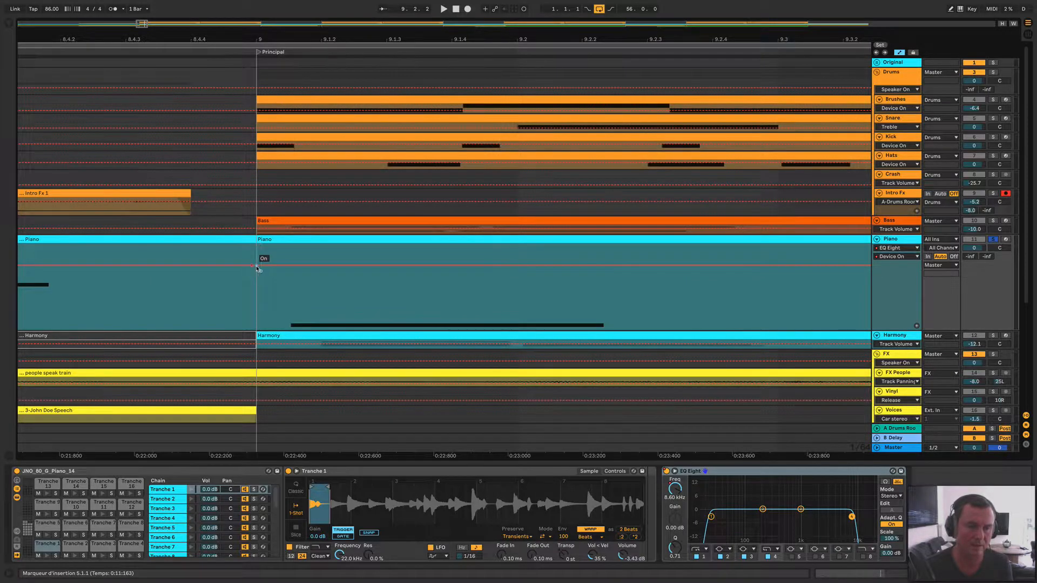
pyautogui.moveTo(255, 265); pyautogui.dragTo(256, 309)
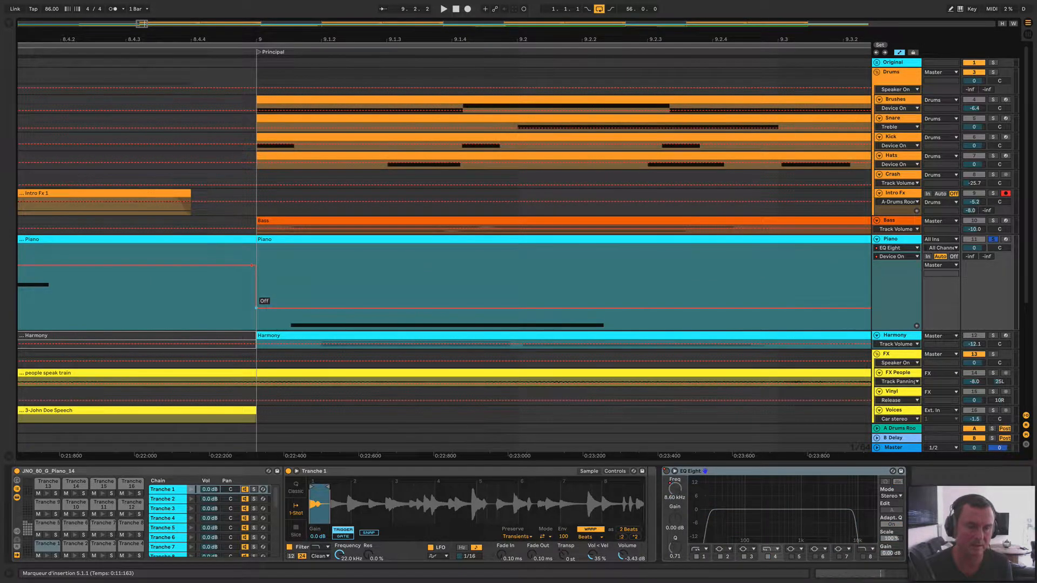
# - Play the soloed Piano from 5.1.1 into the Principal section, and unsolo it to replay the passage with all tracks
pyautogui.click(236, 239)
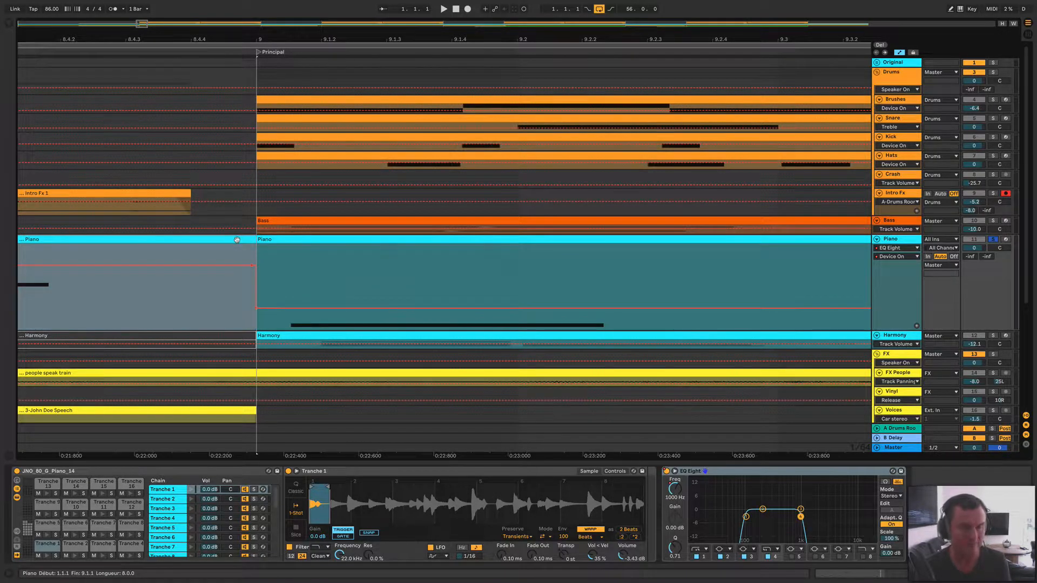
pyautogui.press('w')
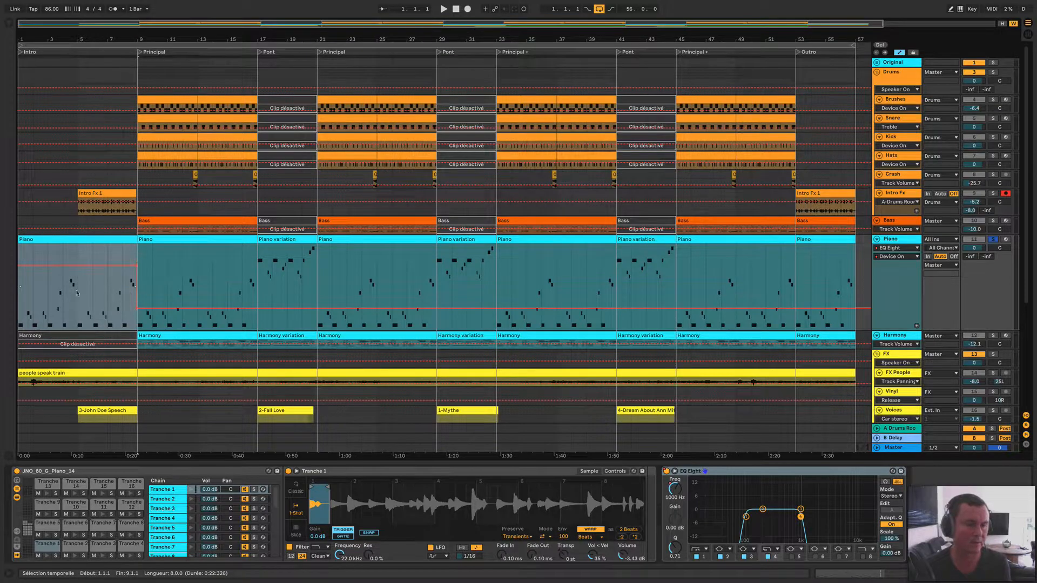
pyautogui.click(79, 293)
pyautogui.press('space')
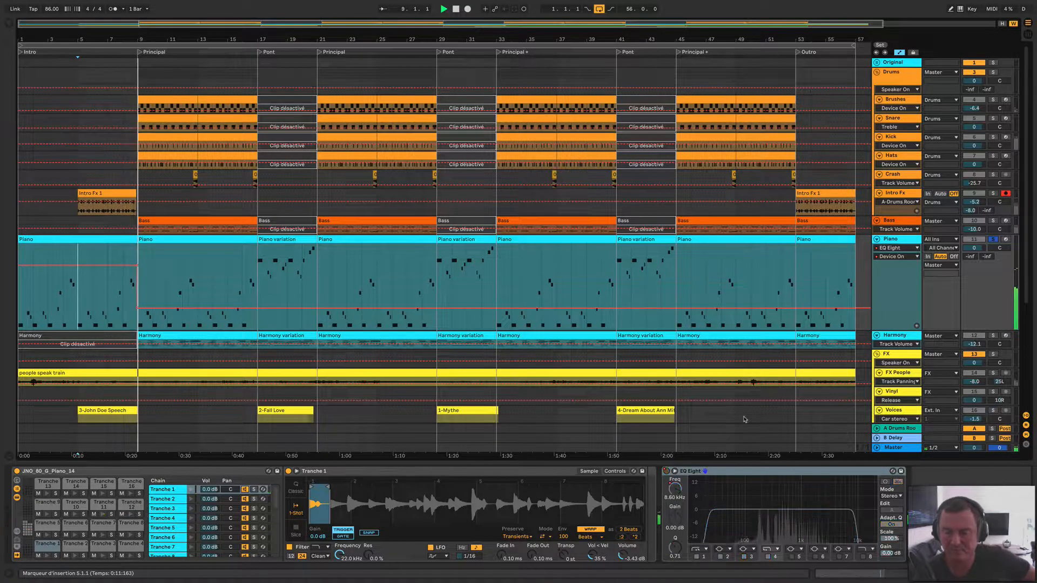
pyautogui.press('space')
pyautogui.click(992, 240)
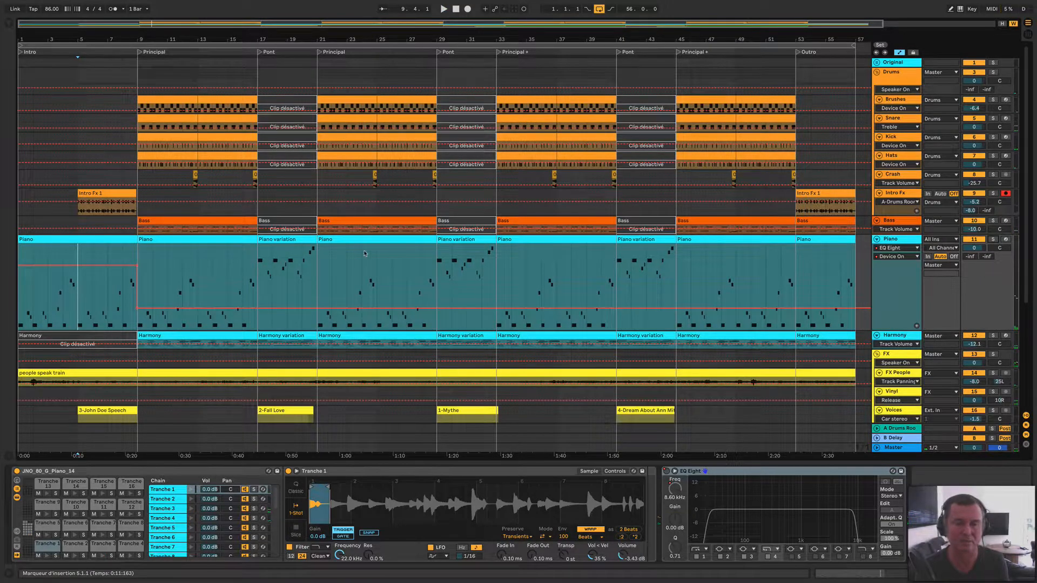
pyautogui.press('space')
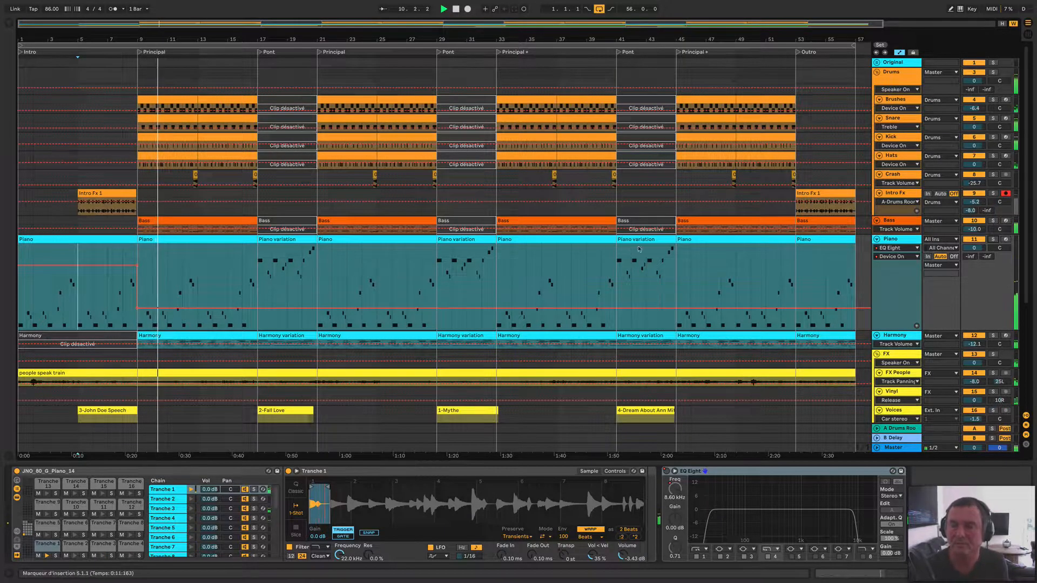
# - Automate the Piano's EQ Eight Device On envelope to switch back On at the start of the Outro, bar 53
pyautogui.hscroll(3, 753, 277)
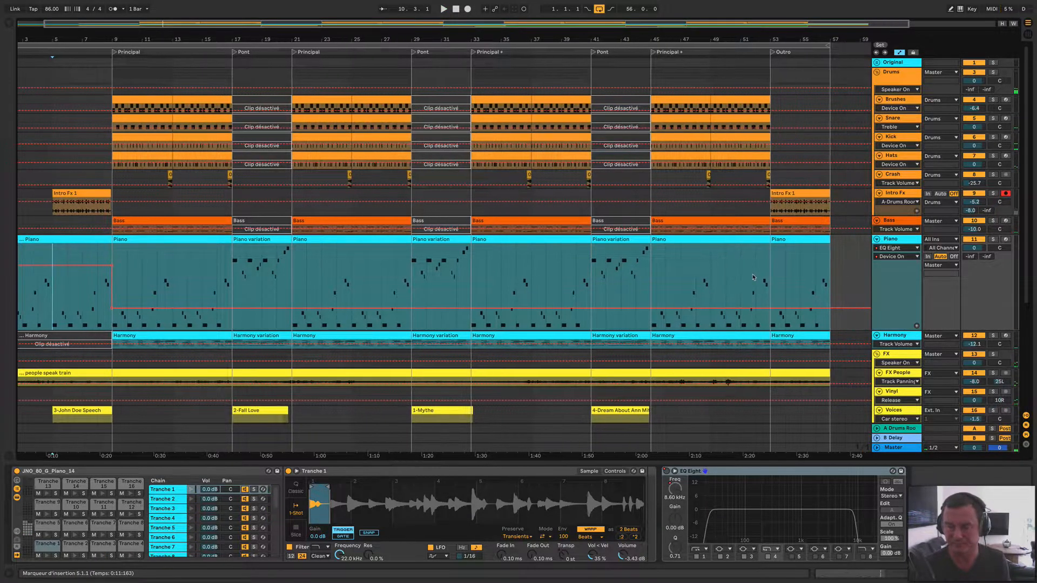
pyautogui.hscroll(3, 753, 276)
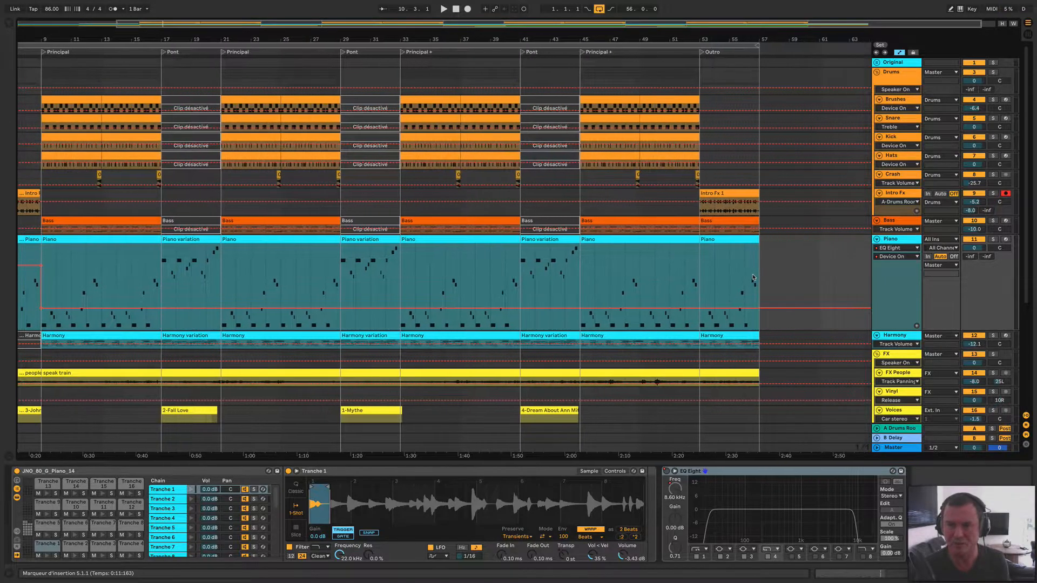
pyautogui.click(701, 276)
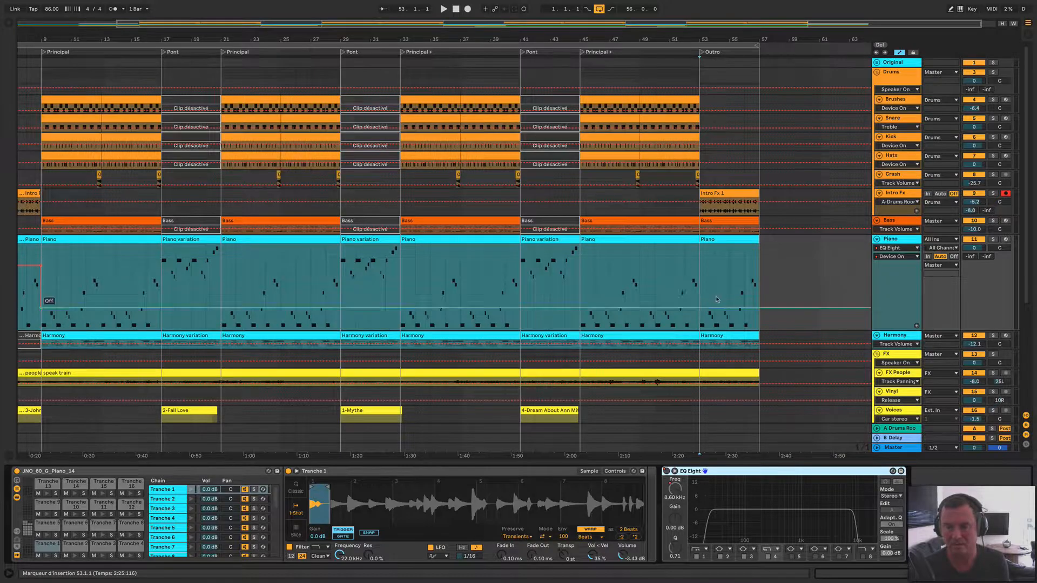
pyautogui.scroll(5, 713, 303)
pyautogui.scroll(3, 712, 303)
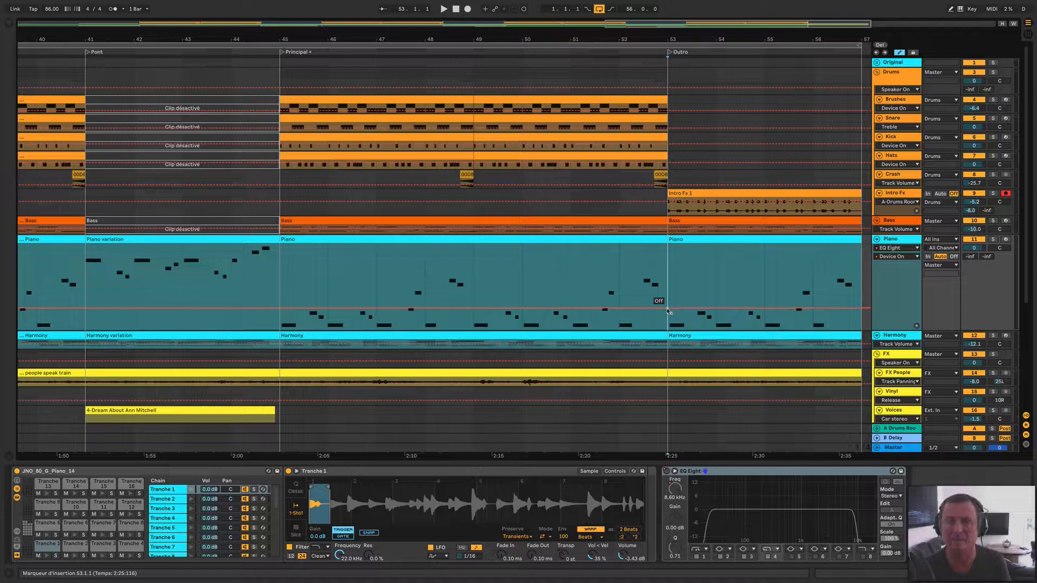
pyautogui.scroll(8, 668, 312)
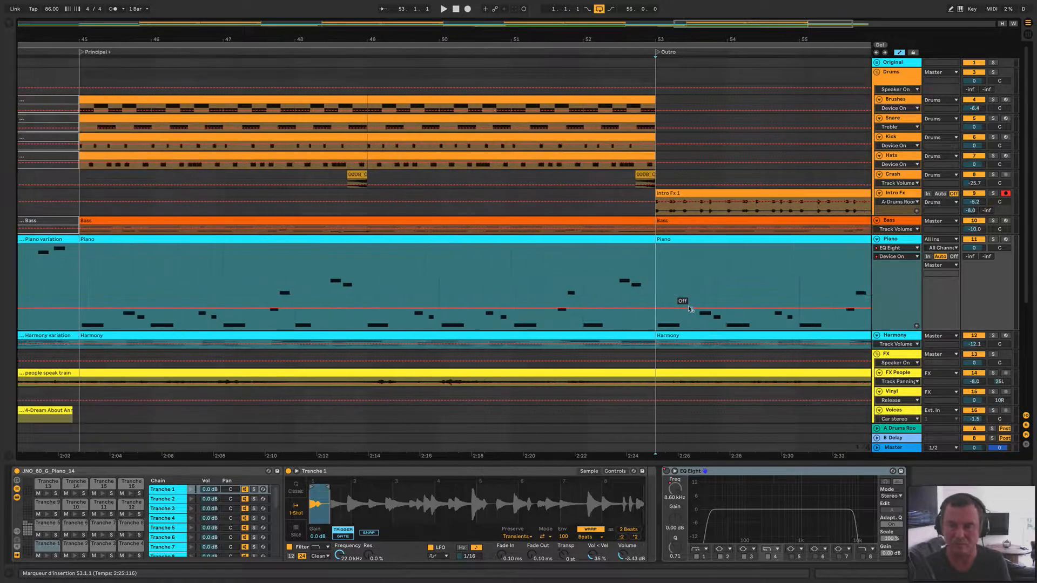
pyautogui.scroll(3, 690, 309)
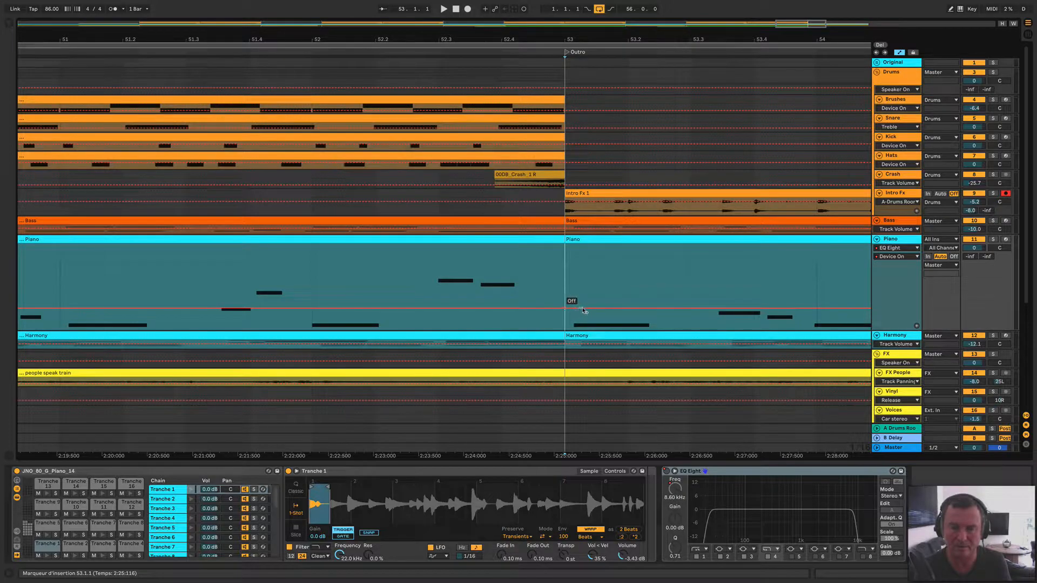
pyautogui.scroll(5, 572, 307)
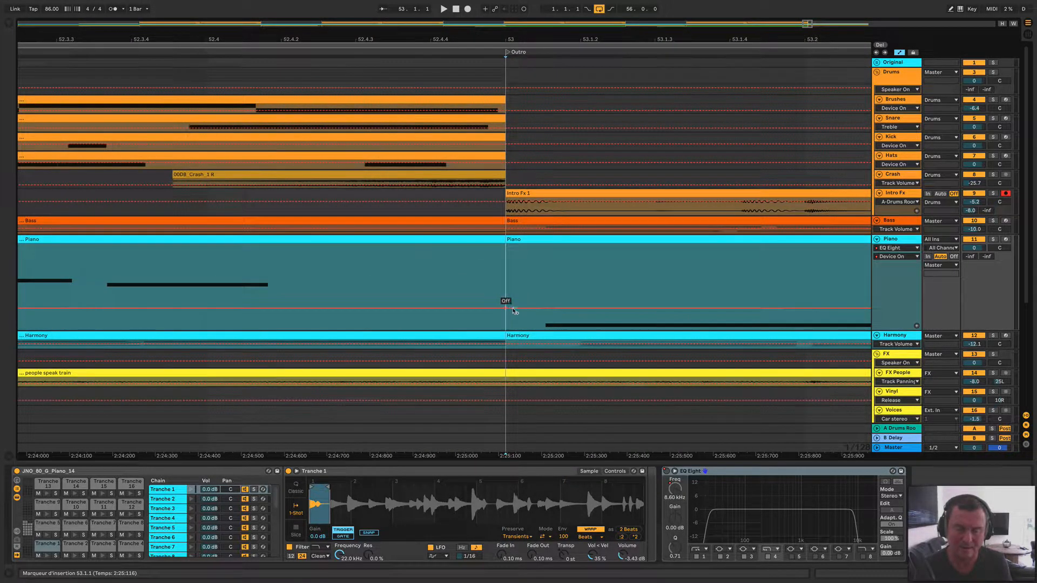
pyautogui.moveTo(514, 311); pyautogui.dragTo(507, 265)
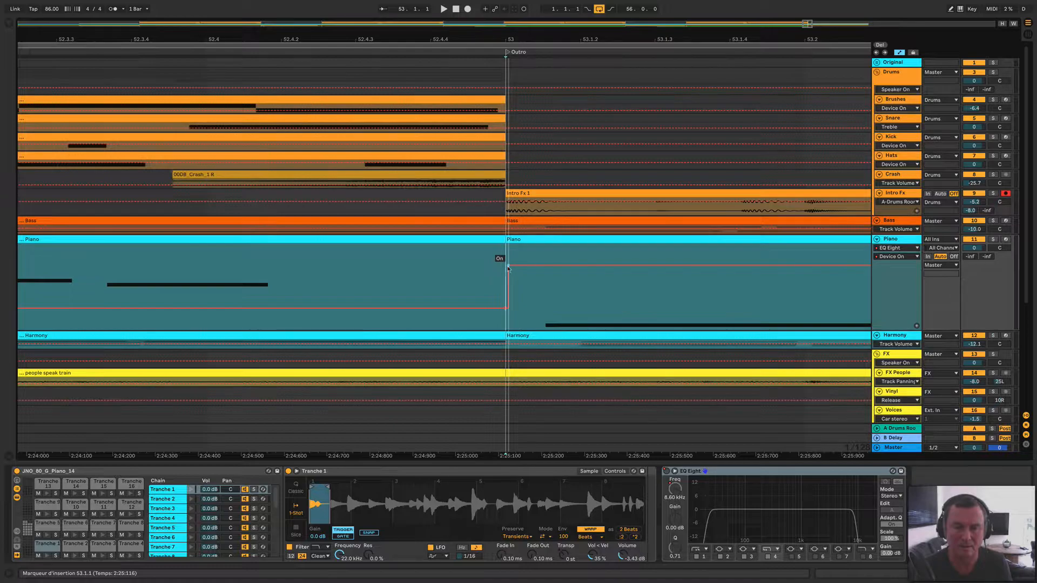
# - Play the transition into the Outro from just before bar 53 to check the Piano's EQ Eight activation
pyautogui.click(476, 281)
pyautogui.press('space')
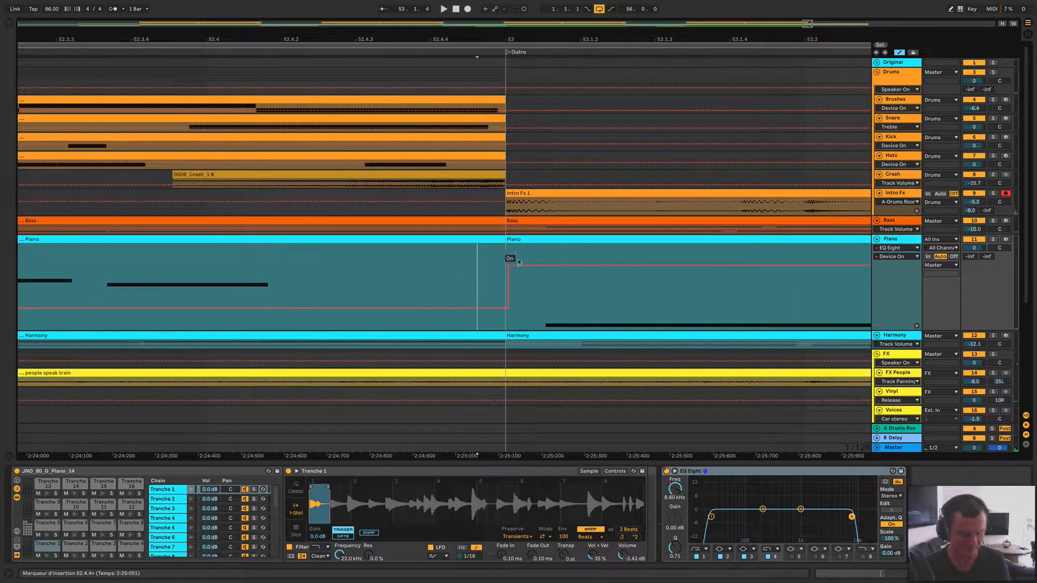
pyautogui.scroll(-5, 518, 263)
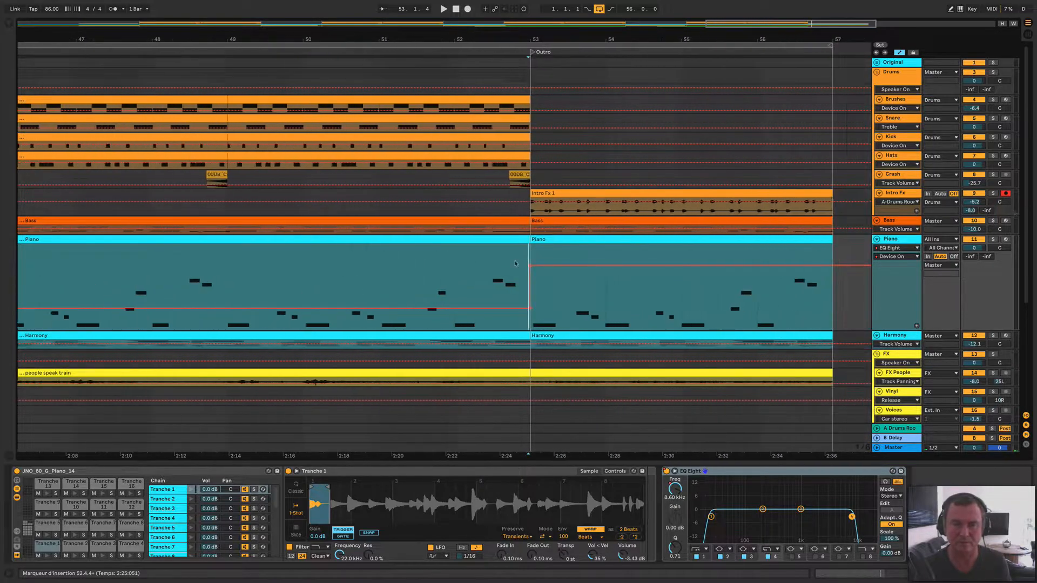
pyautogui.scroll(-2, 521, 261)
pyautogui.click(495, 265)
pyautogui.press('space')
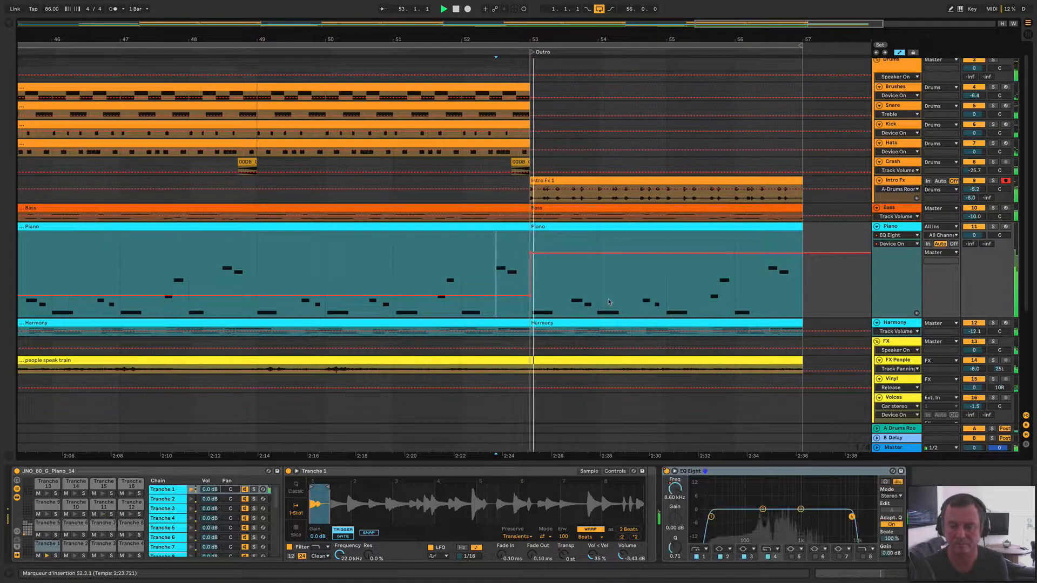
pyautogui.press('space')
# - Add a 1000 Hz breakpoint at the start of the Outro, bar 53, on the Piano's EQ Eight 1 Frequency A envelope
pyautogui.click(898, 244)
pyautogui.click(918, 296)
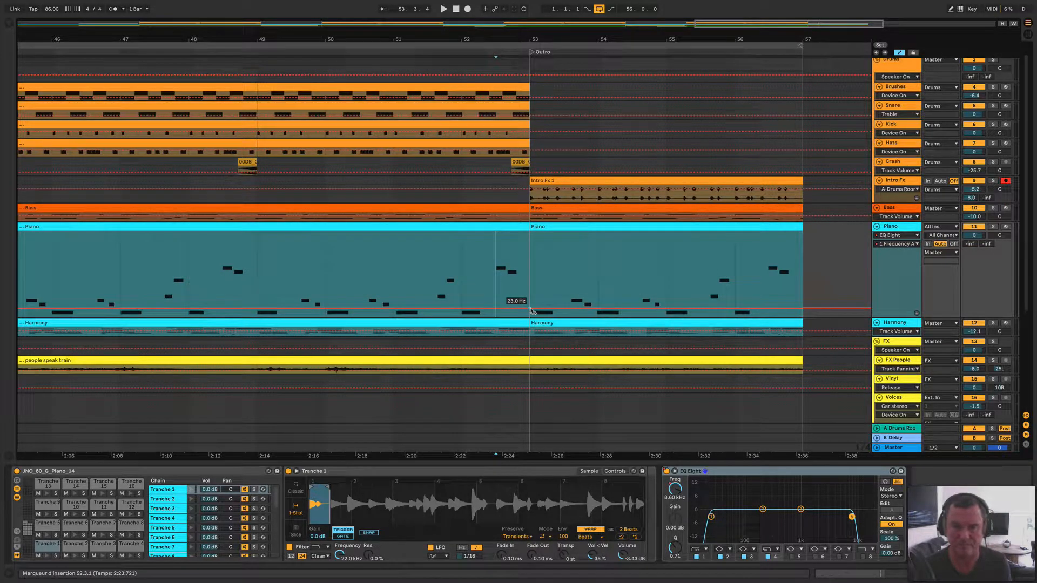
pyautogui.scroll(5, 573, 298)
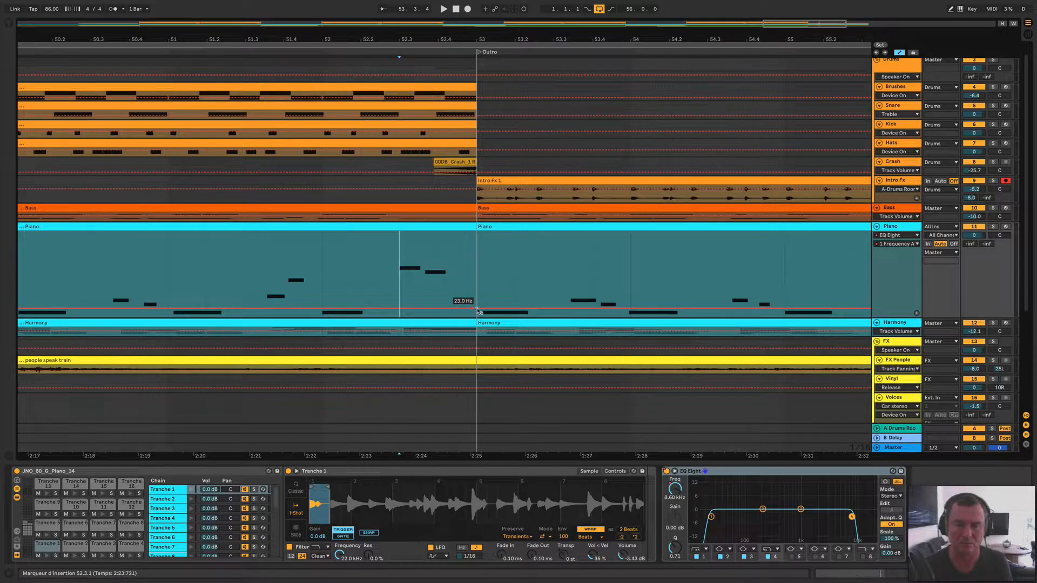
pyautogui.rightClick(476, 310)
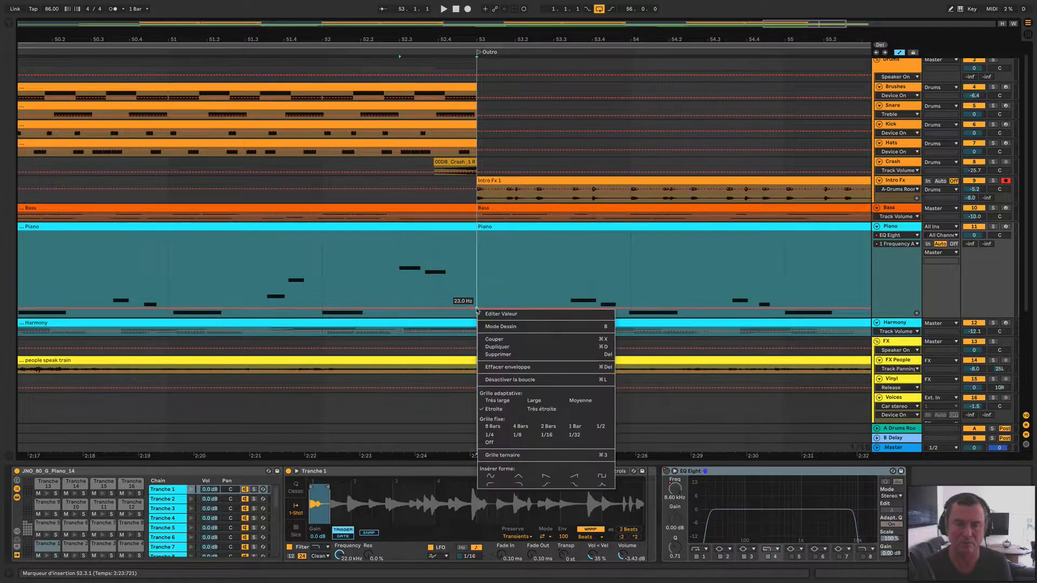
pyautogui.click(484, 313)
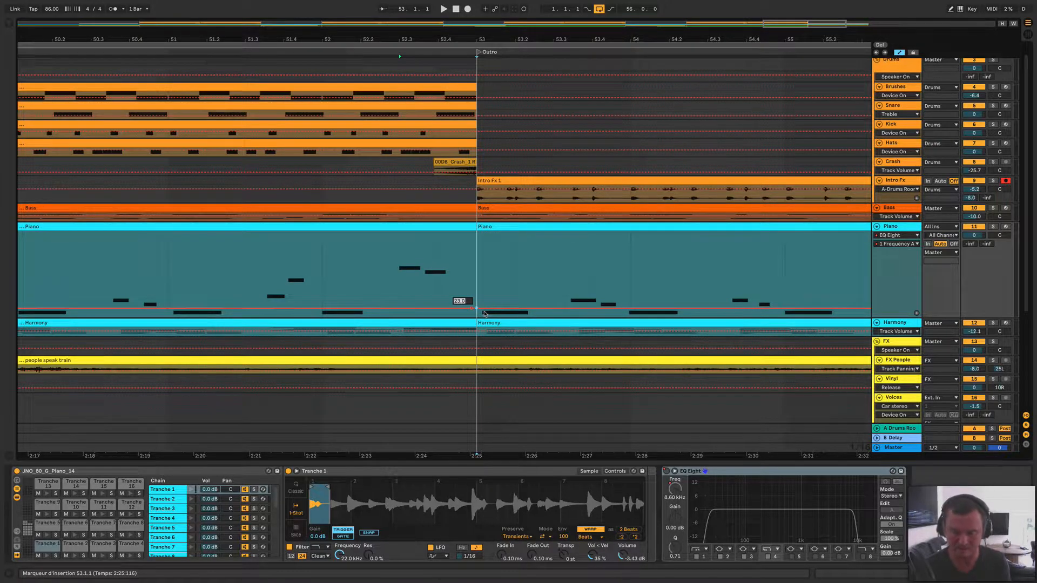
pyautogui.write('1000')
pyautogui.press('Return')
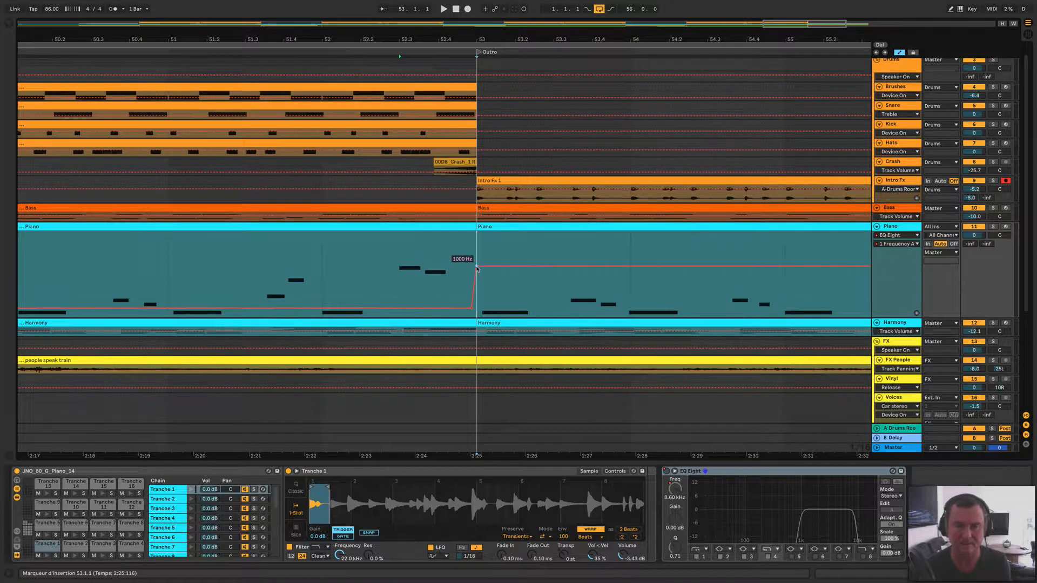
# - Set the 1 Frequency A breakpoint at bar 53 to 100 Hz
pyautogui.hscroll(1, 480, 269)
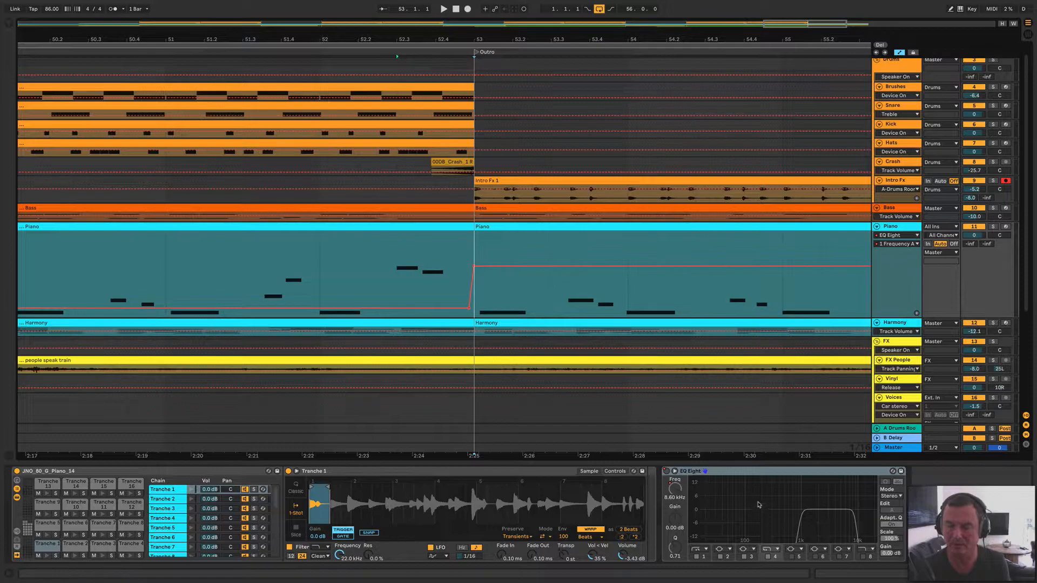
pyautogui.click(484, 280)
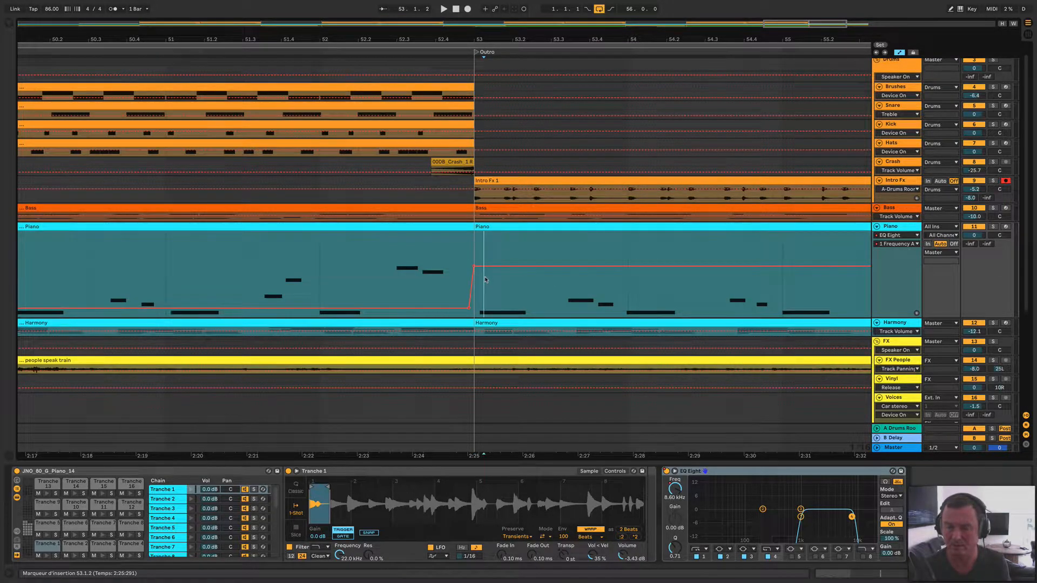
pyautogui.rightClick(474, 267)
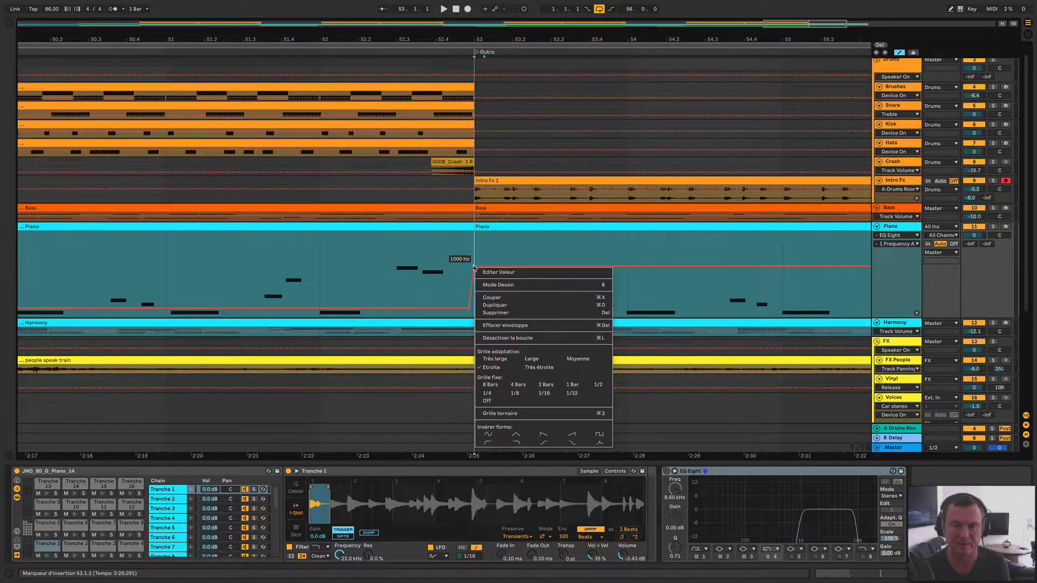
pyautogui.click(489, 272)
pyautogui.write('100')
pyautogui.press('Return')
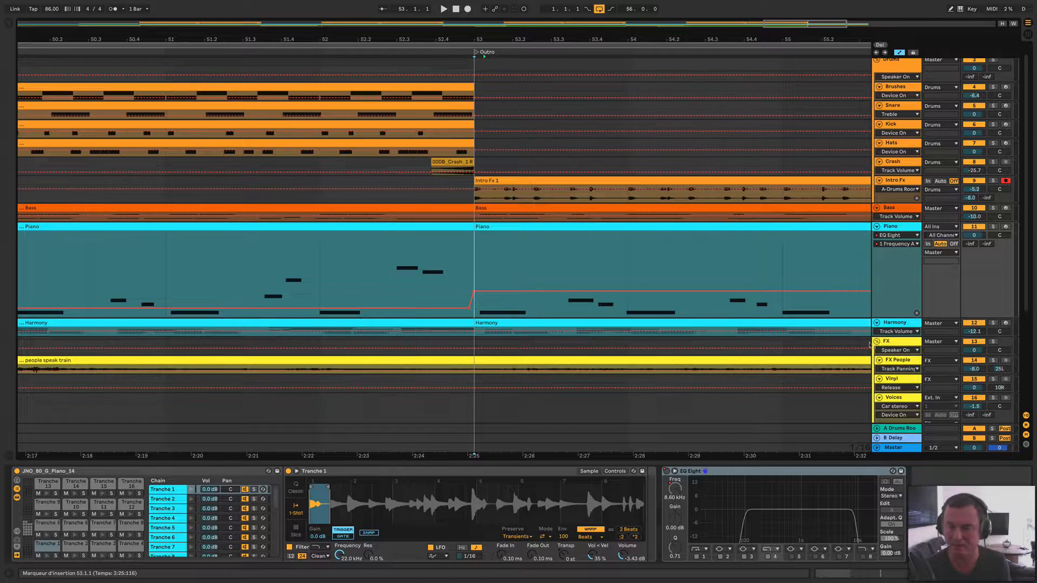
# - Automate the Piano's EQ Eight 4 Frequency A envelope to drop to 1000 Hz at the start of the Outro, bar 53
pyautogui.click(896, 244)
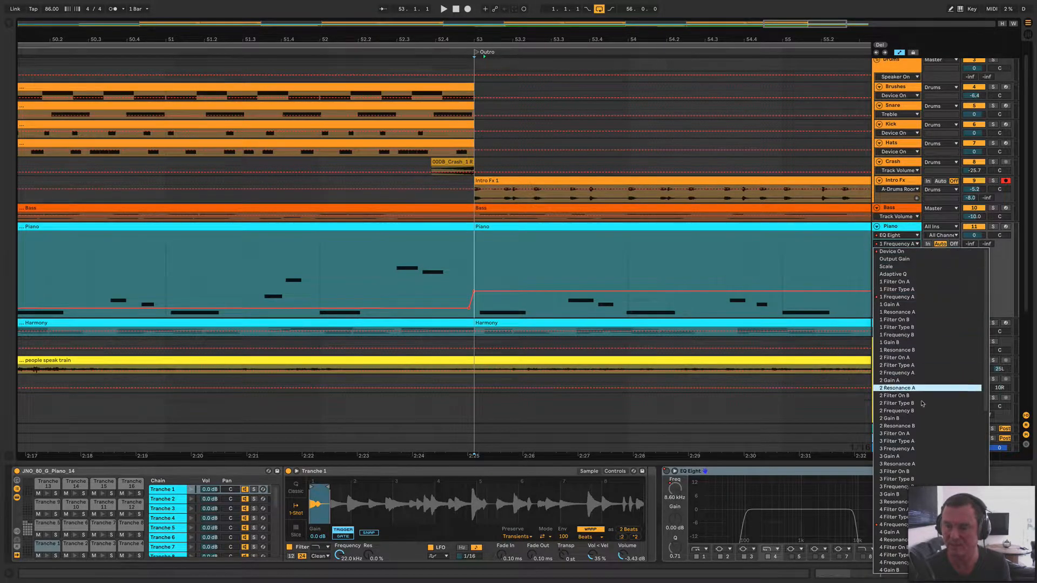
pyautogui.click(896, 525)
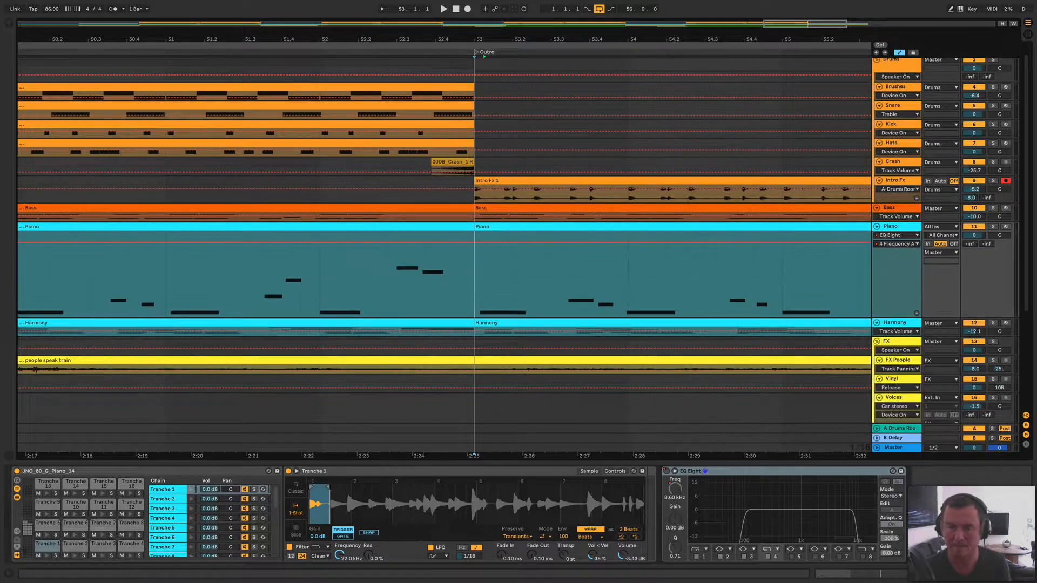
pyautogui.rightClick(472, 244)
pyautogui.click(483, 250)
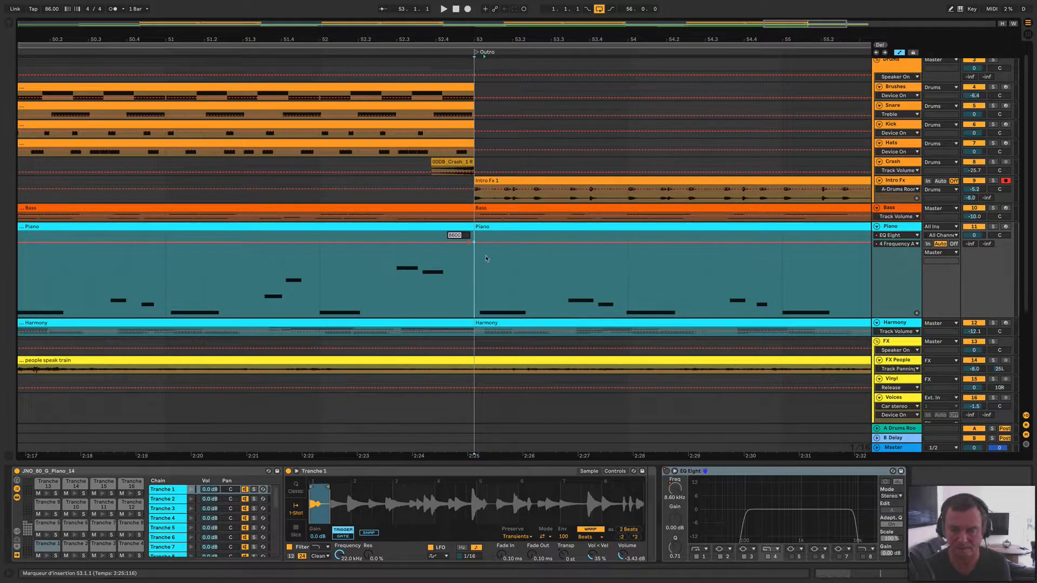
pyautogui.write('1000')
pyautogui.press('Return')
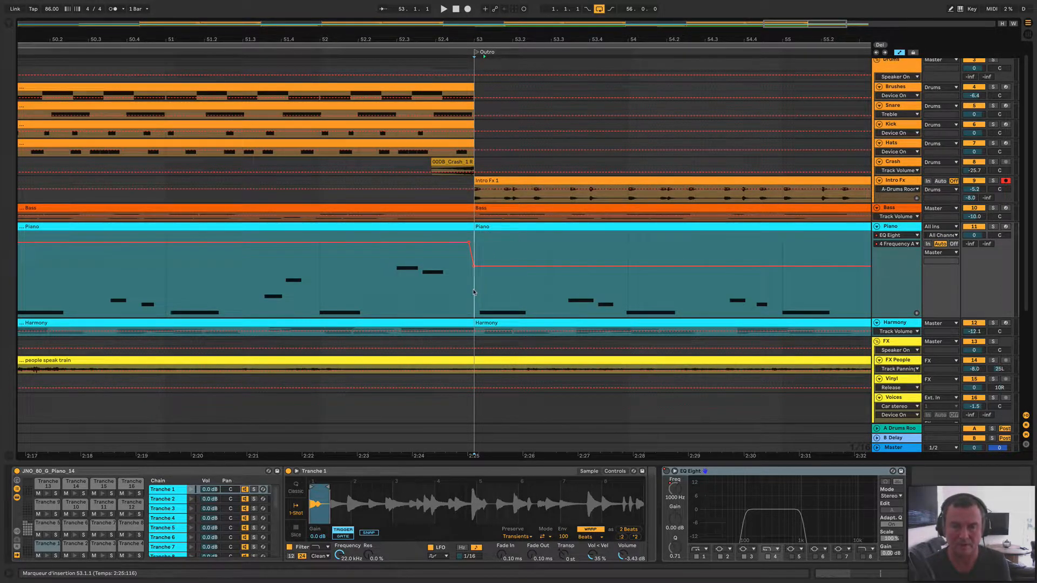
# - Display the Piano's EQ Eight Device On envelope again and play from 52.2.2 into the Outro to check the filtering
pyautogui.click(898, 243)
pyautogui.click(896, 250)
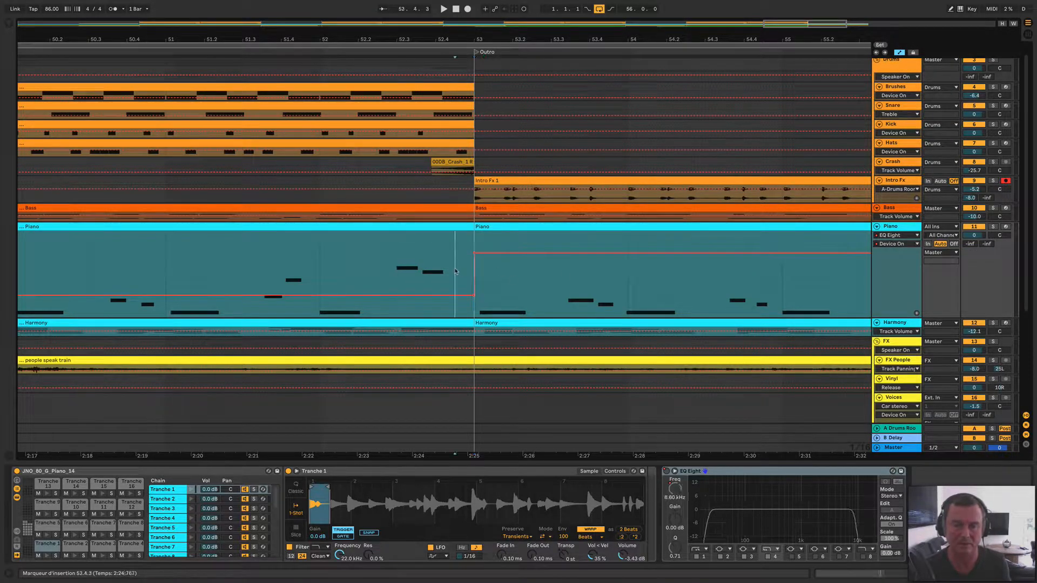
pyautogui.click(367, 266)
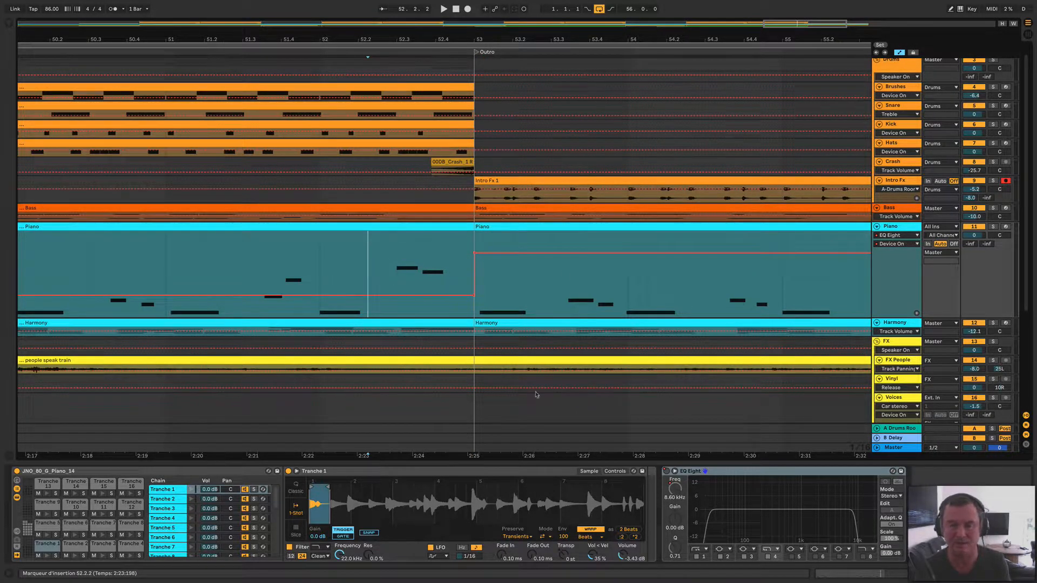
pyautogui.scroll(-10, 588, 294)
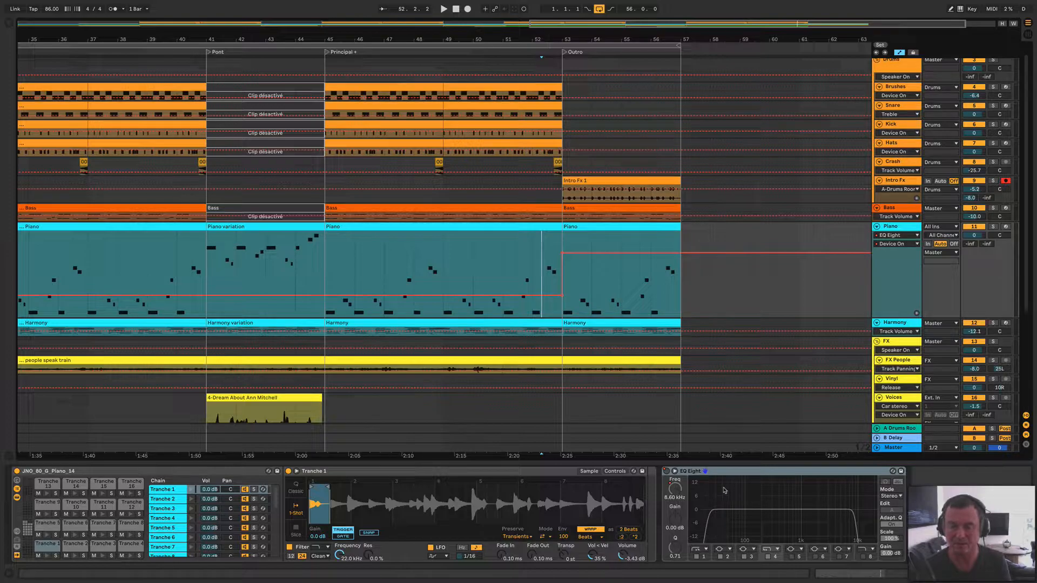
pyautogui.press('space')
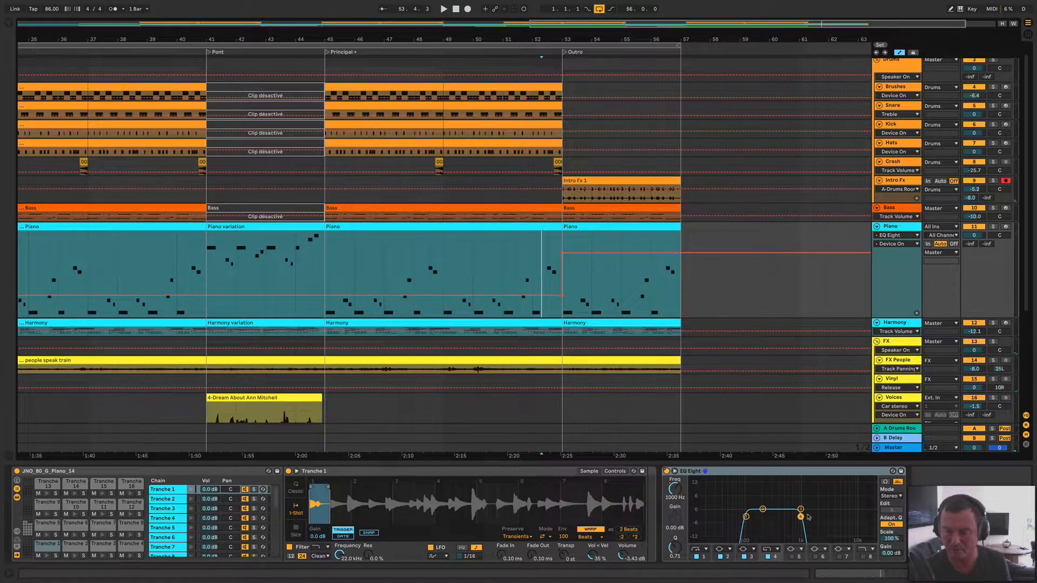
pyautogui.press('space')
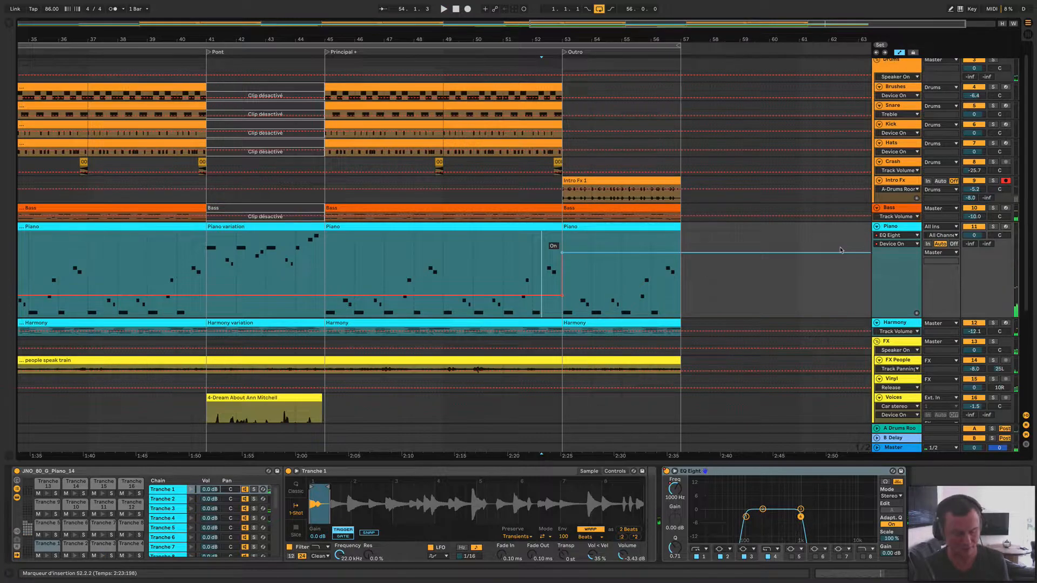
# - Hide the automation lanes, reduce the heights of the Piano and Voices tracks, and show the whole arrangement
pyautogui.press('a')
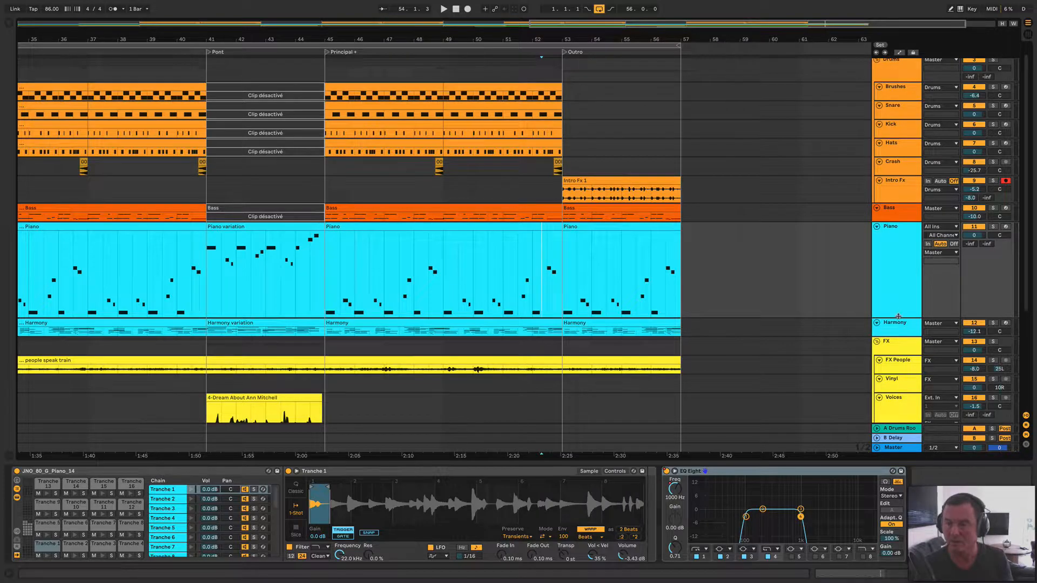
pyautogui.moveTo(900, 314); pyautogui.dragTo(897, 236)
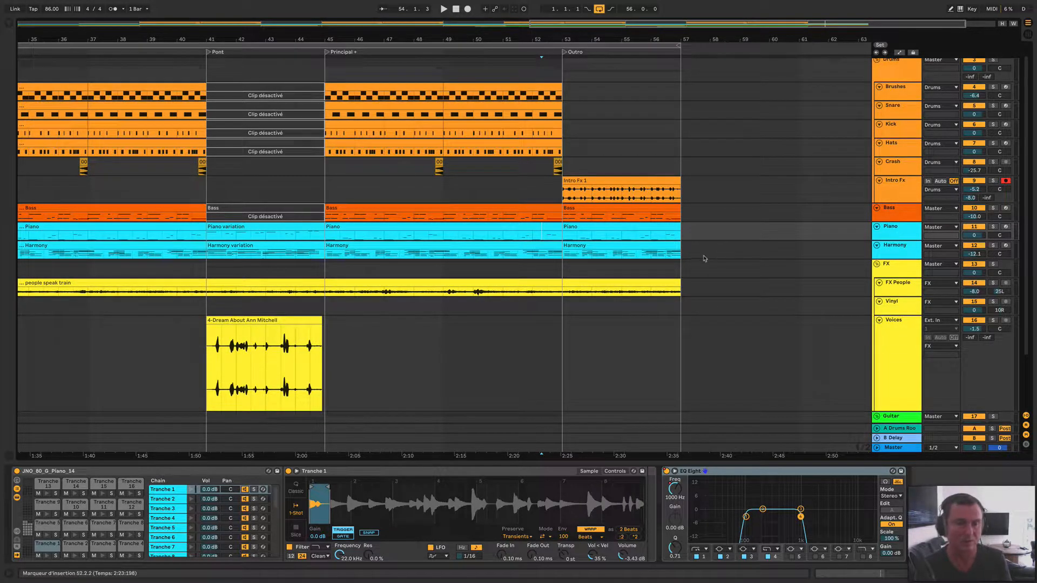
pyautogui.press('w')
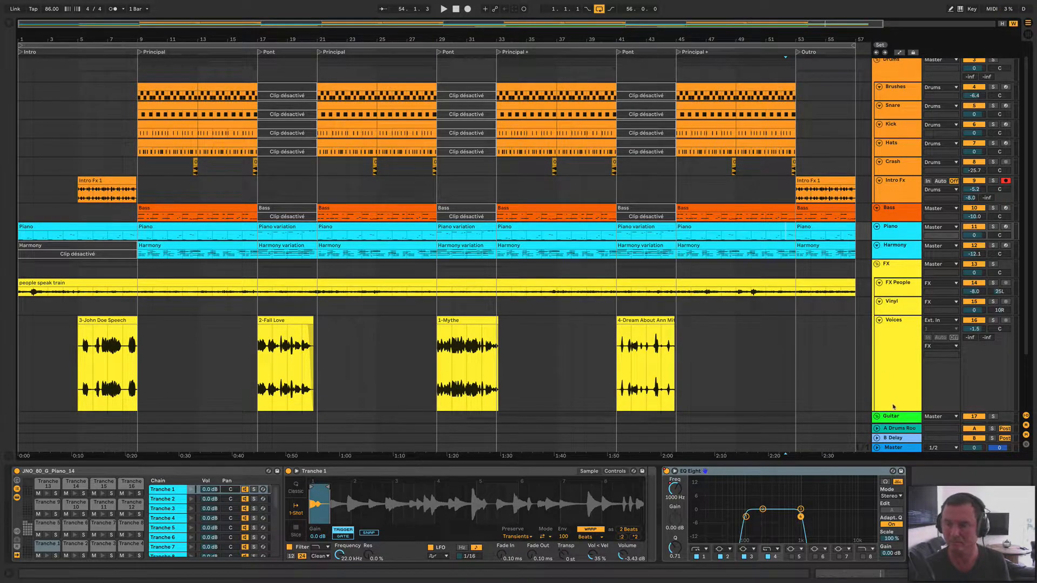
pyautogui.moveTo(893, 412); pyautogui.dragTo(893, 330)
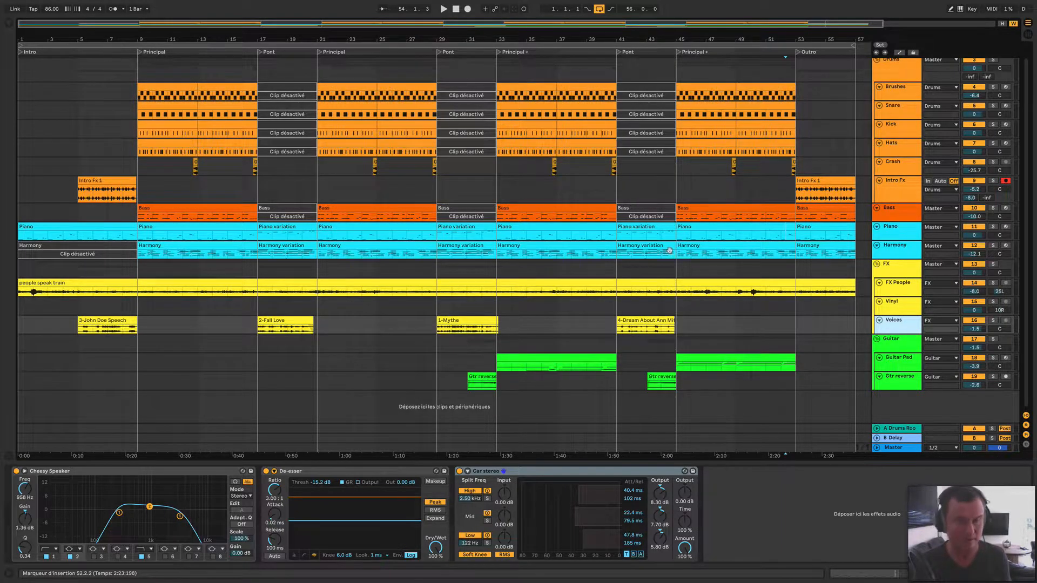
# - Search the browser for the DRJ whoosh preset and load DRJ Sweep Analog (Whoosh) onto a new MIDI track
pyautogui.press('super+alt+b')
pyautogui.press('super+f')
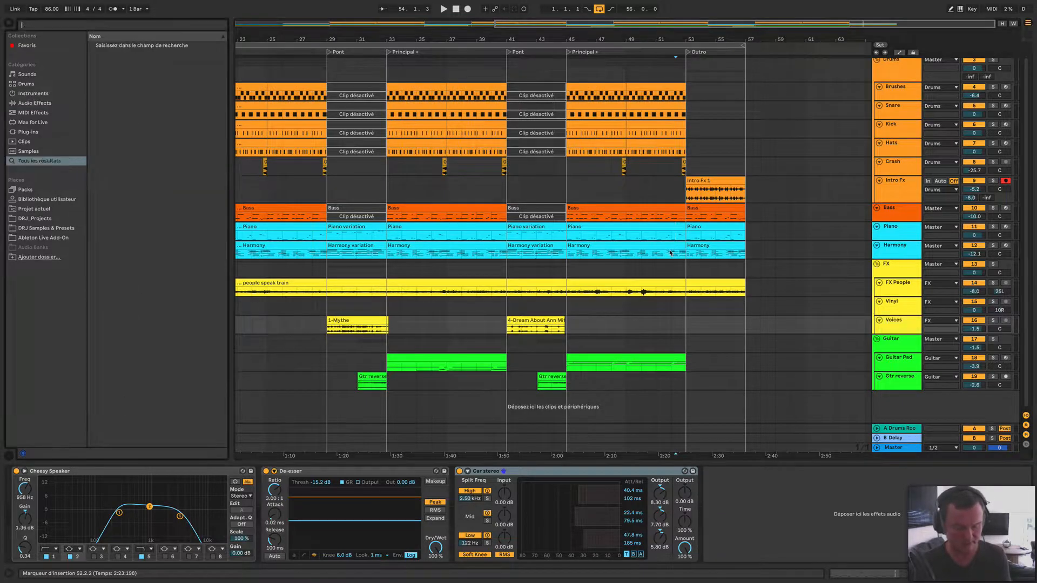
pyautogui.write('drj')
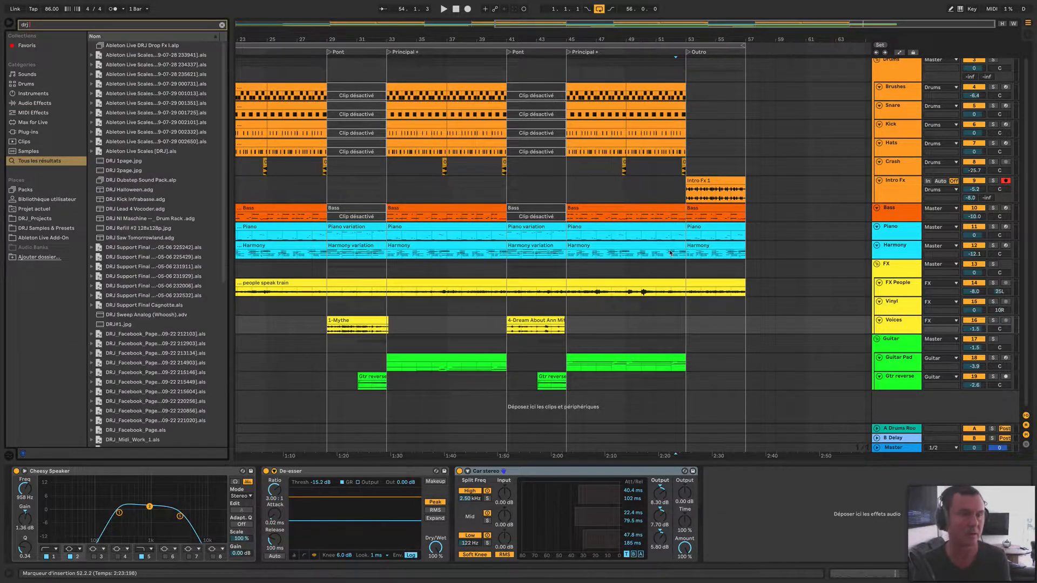
pyautogui.write(' whoosh')
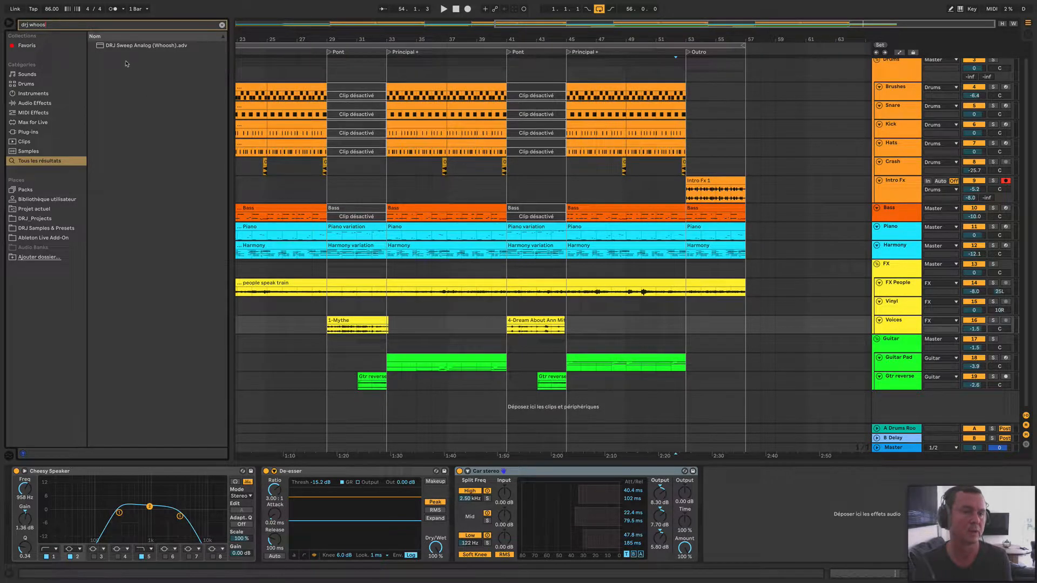
pyautogui.press('Down')
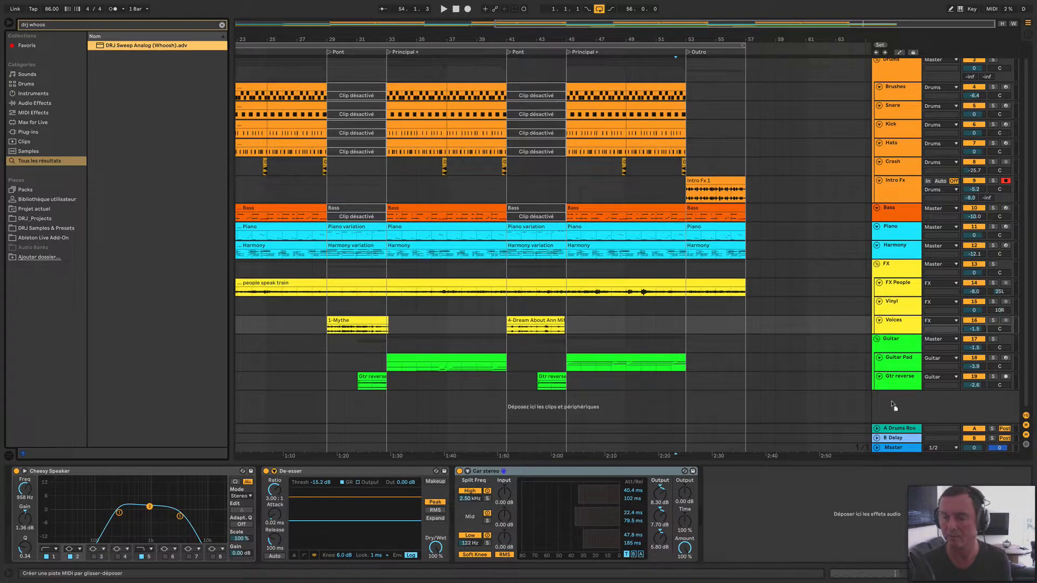
pyautogui.press('Return')
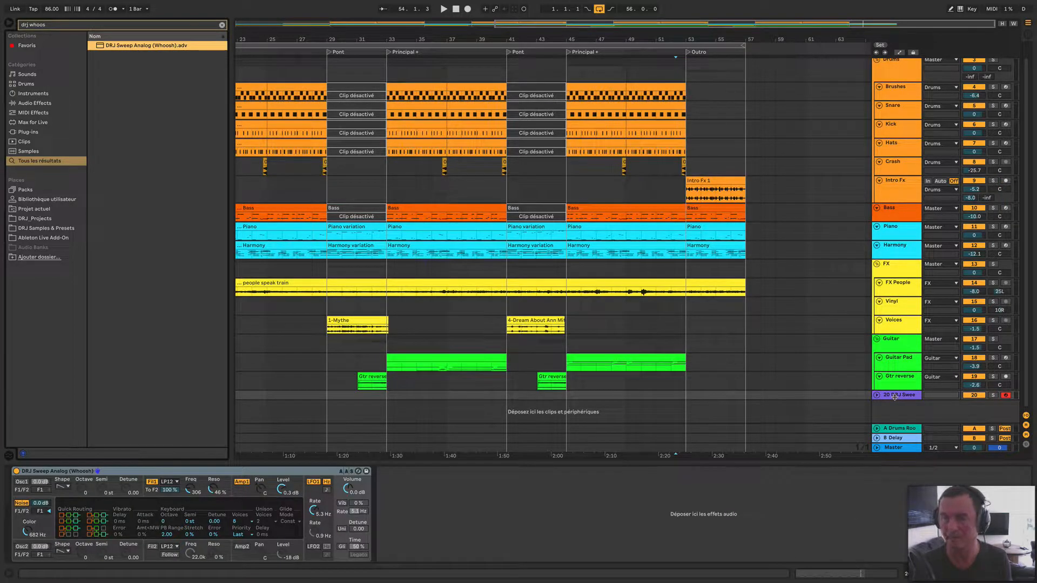
# - Move the new sweep track into the Drums group below Intro Fx, unfold it, and give it the group's orange color
pyautogui.click(895, 397)
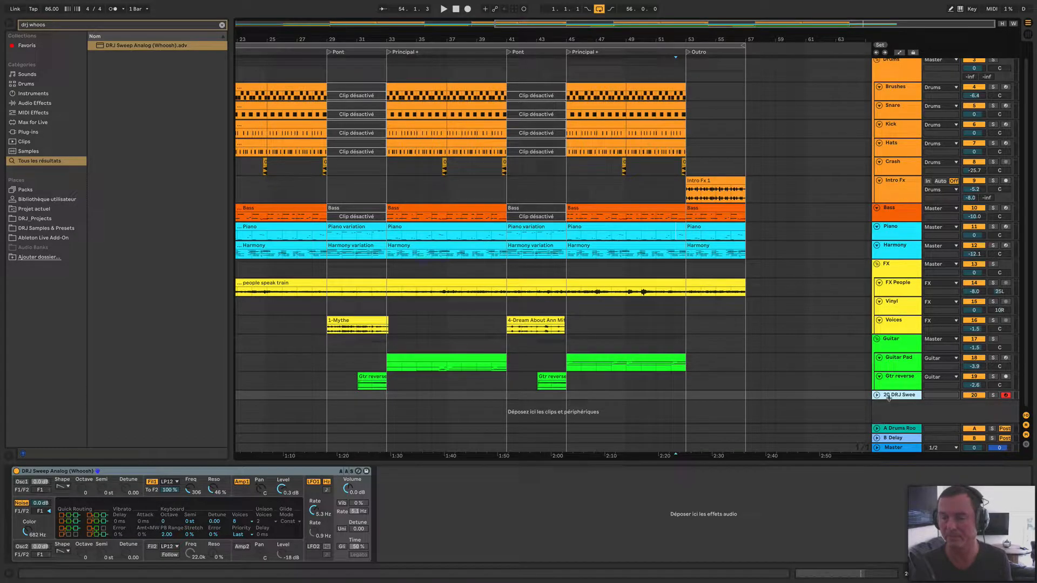
pyautogui.moveTo(888, 400); pyautogui.dragTo(897, 195)
pyautogui.click(879, 207)
pyautogui.rightClick(897, 222)
pyautogui.click(916, 347)
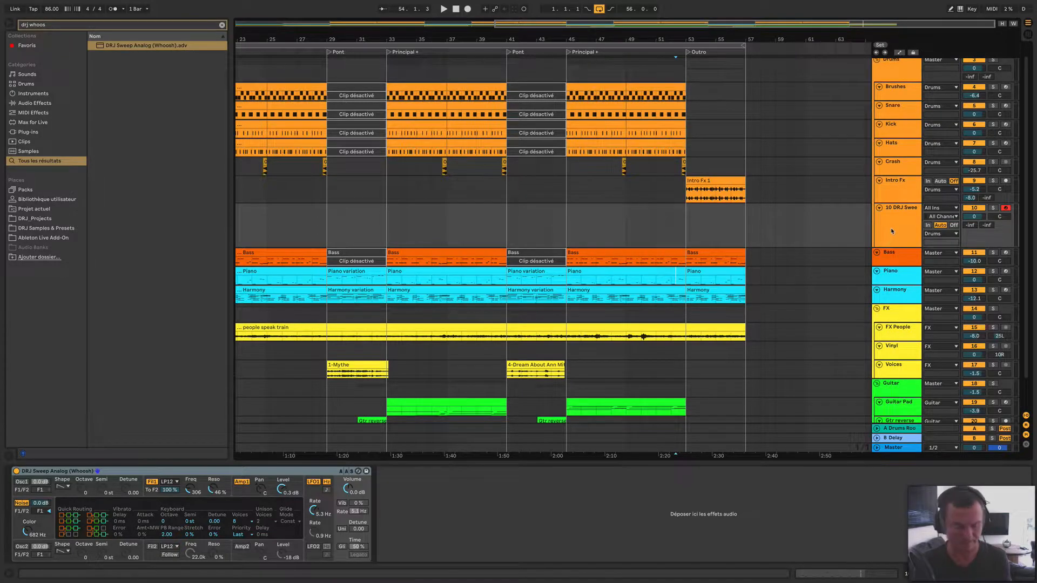
# - Rename the sweep track as Whoosh and leave the instrument swap mode
pyautogui.hotkey('ctrl', 'r')
pyautogui.write('Whoosh')
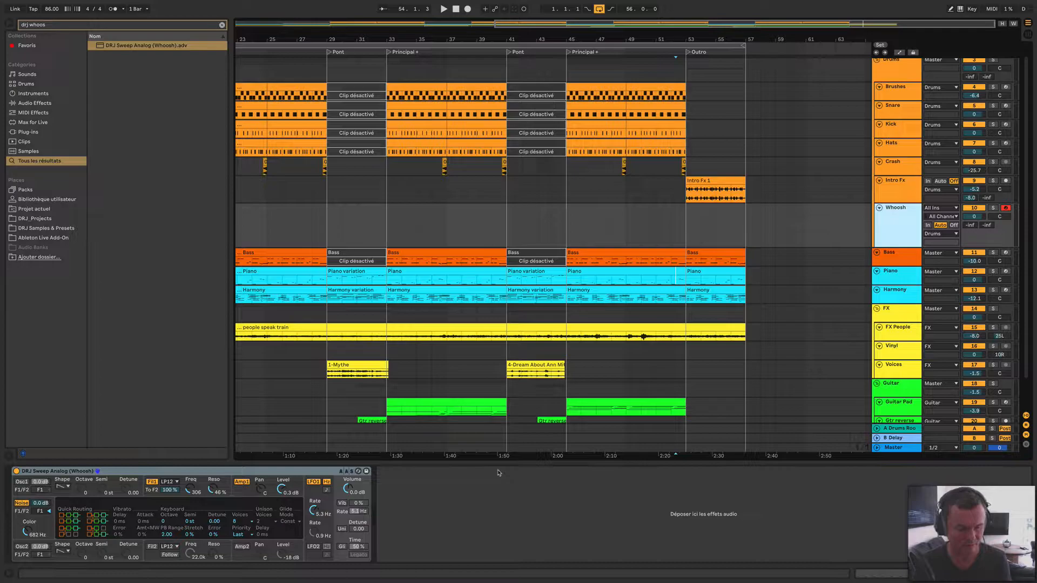
pyautogui.press('Return')
pyautogui.press('q')
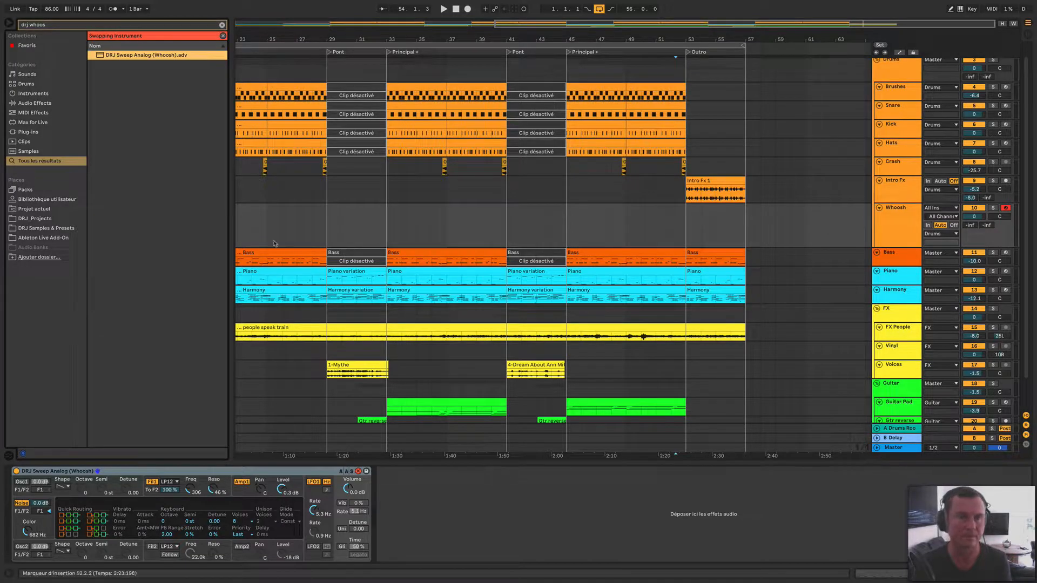
pyautogui.click(222, 35)
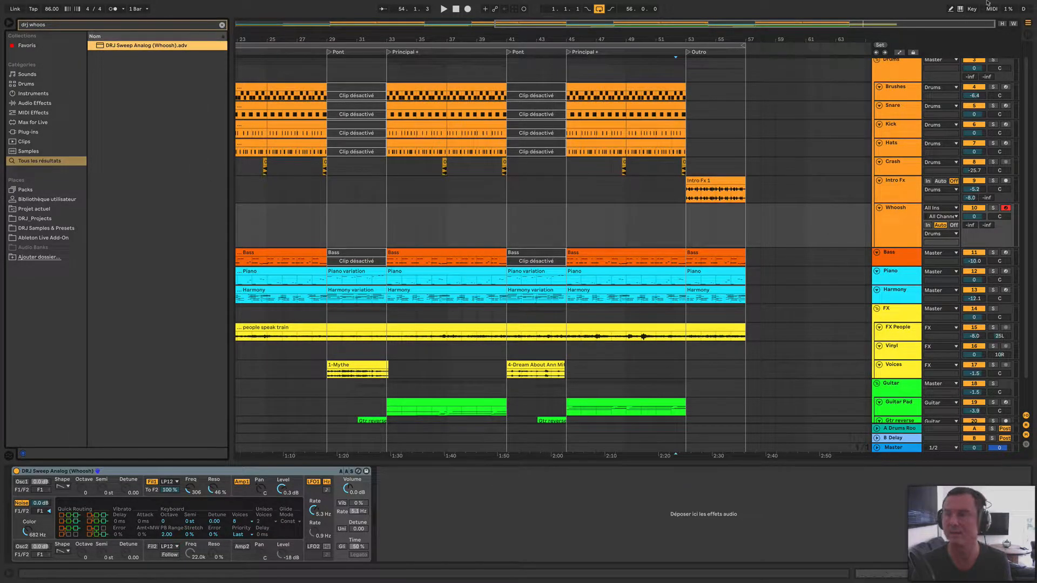
# - Enable the computer MIDI keyboard, audition the Whoosh sound with a few notes, and hide the browser
pyautogui.click(960, 9)
pyautogui.press('a')
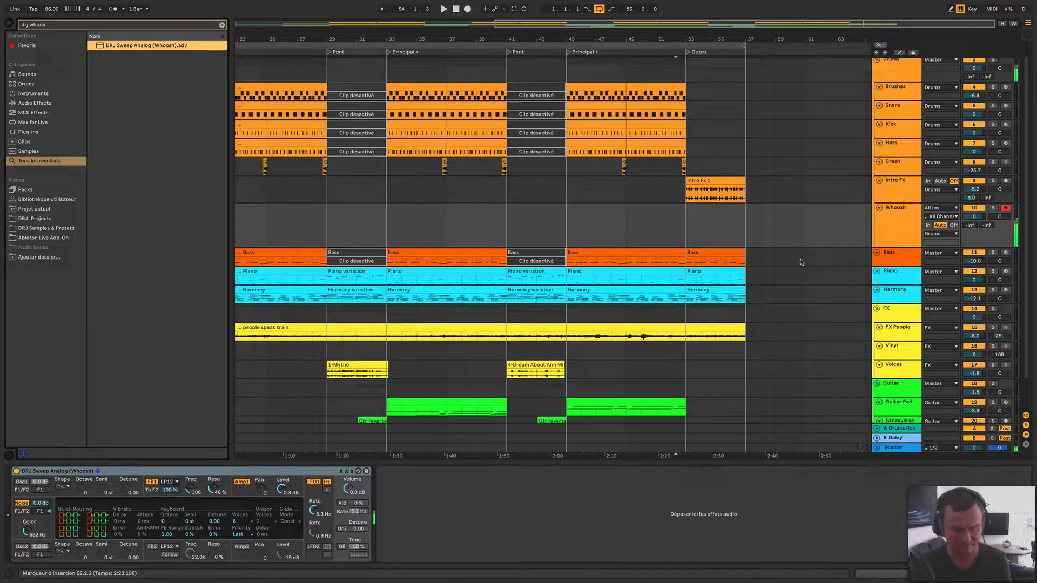
pyautogui.press('a')
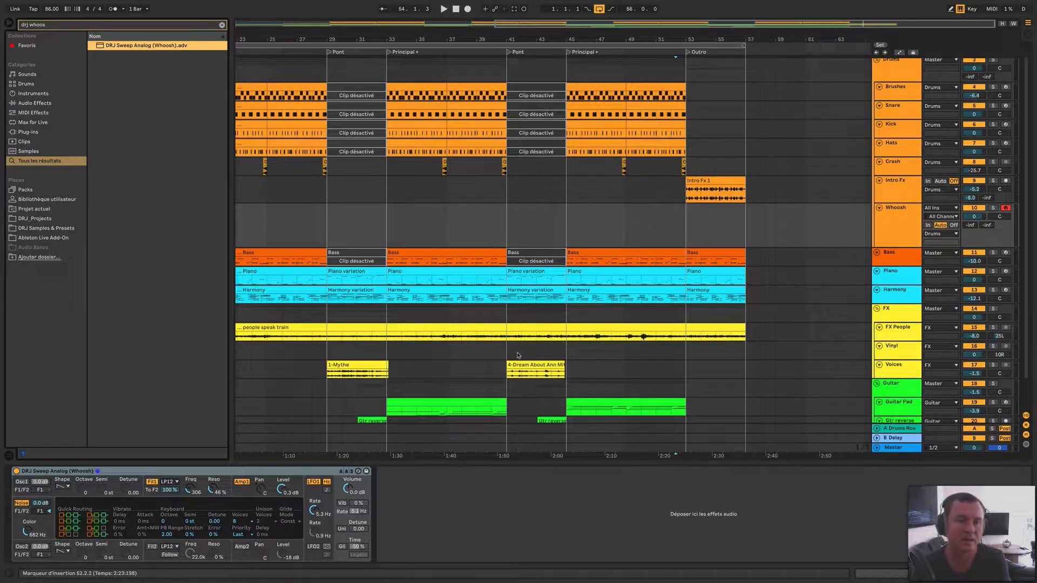
pyautogui.hotkey('ctrl', 'alt', 'b')
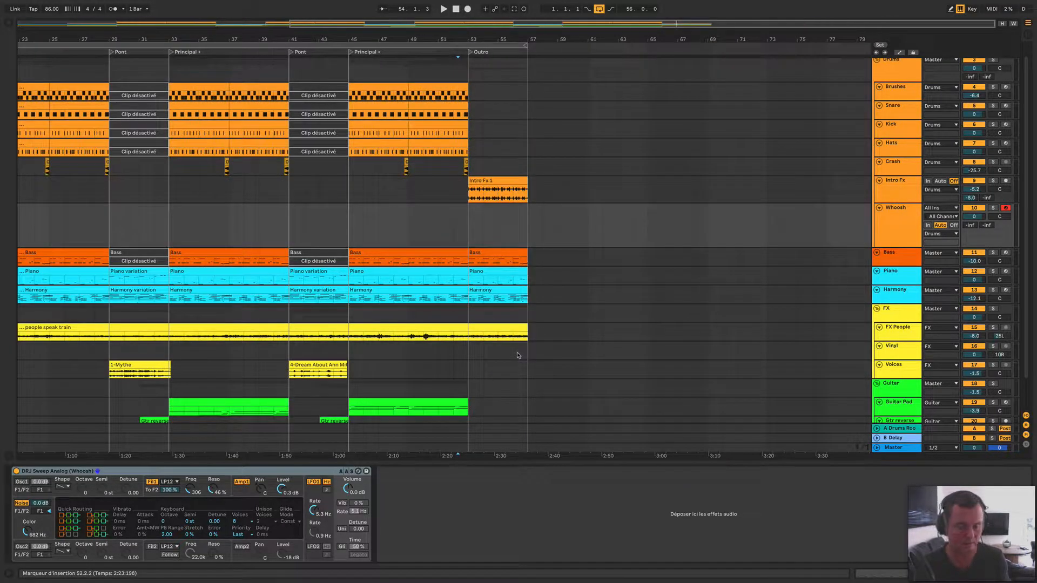
# - Reselect the Whoosh track, show the whole arrangement, and re-enable the computer MIDI keyboard
pyautogui.press('z')
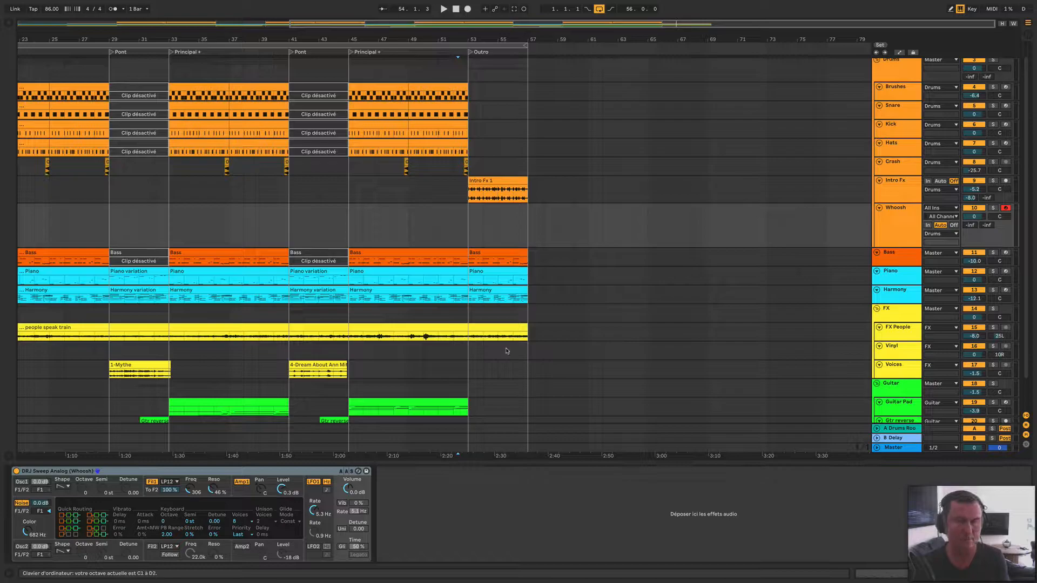
pyautogui.click(572, 332)
pyautogui.press('z')
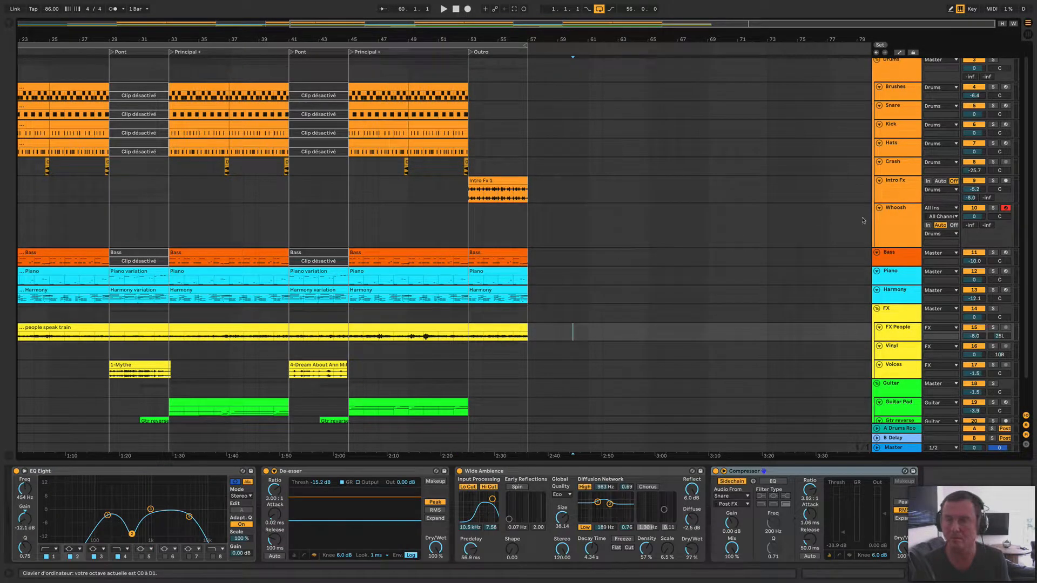
pyautogui.click(891, 229)
pyautogui.press('z')
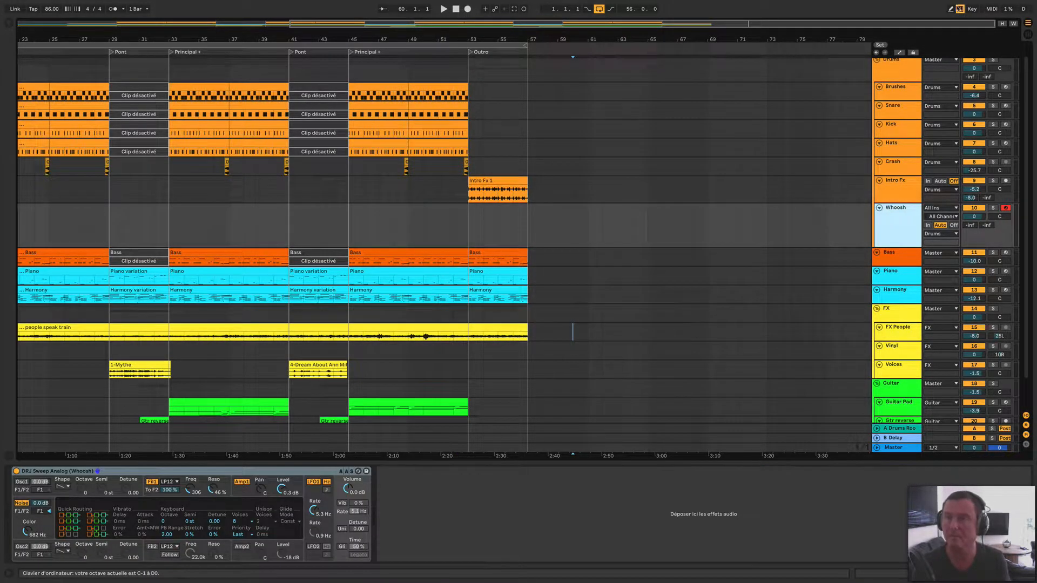
pyautogui.press('w')
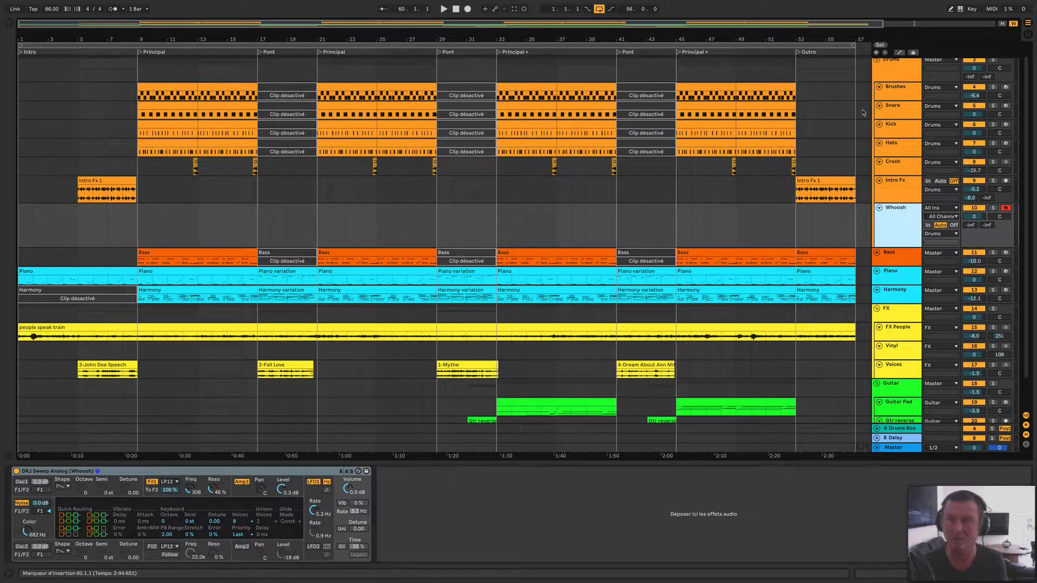
pyautogui.click(959, 8)
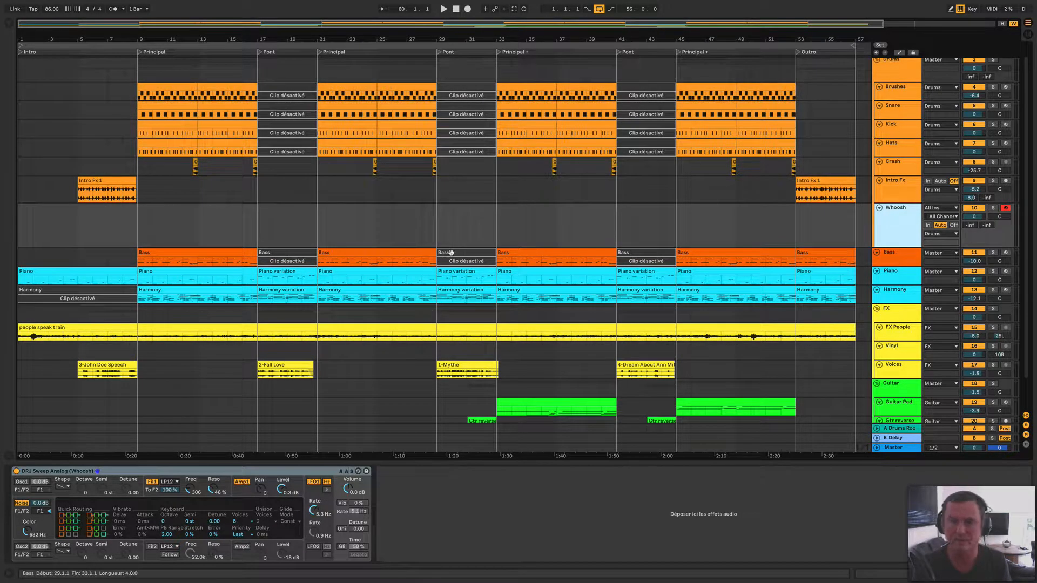
# - Insert an empty one-bar MIDI clip on the Whoosh track at bar 28, just before the second Pont section
pyautogui.moveTo(425, 231); pyautogui.dragTo(432, 232)
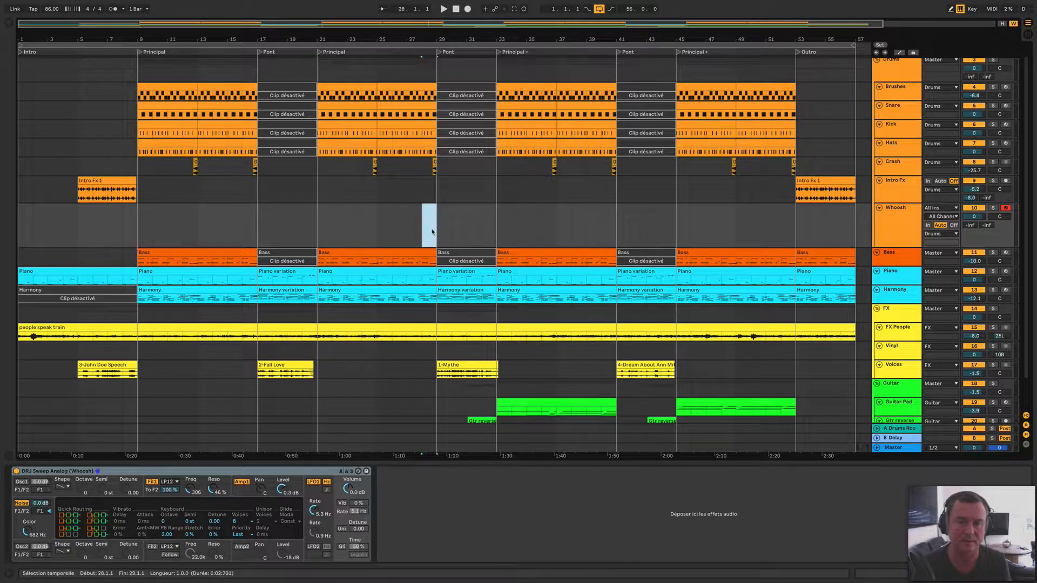
pyautogui.rightClick(431, 221)
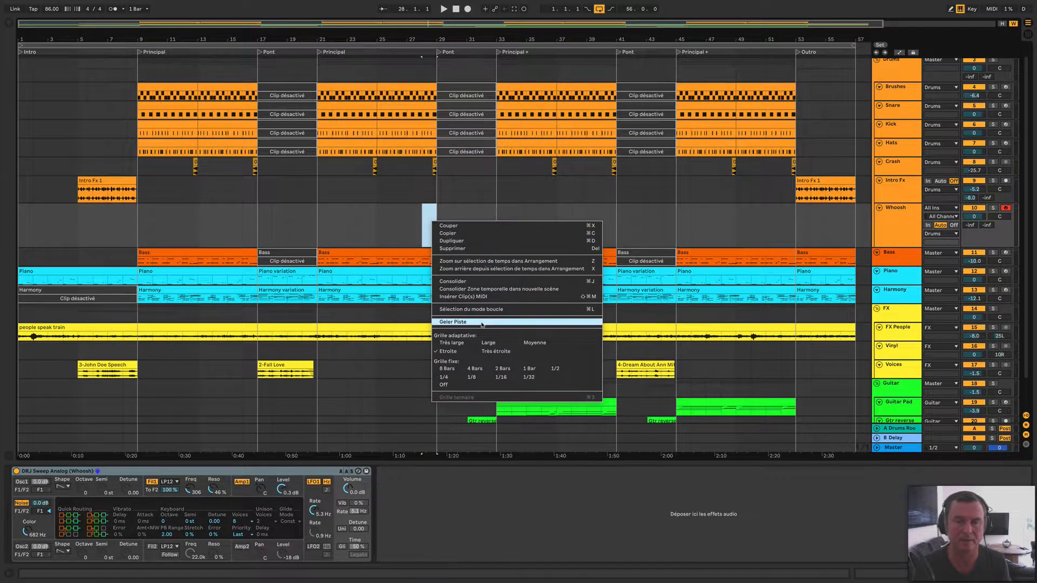
pyautogui.click(489, 297)
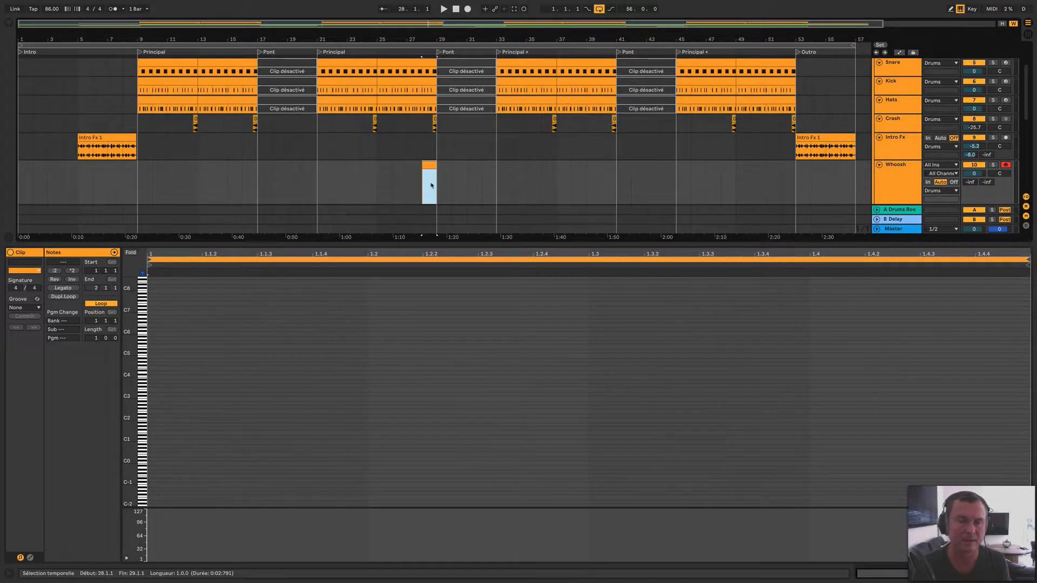
# - Add a C3 note at the start of the Whoosh clip and extend it with Legato to the full bar
pyautogui.moveTo(134, 348); pyautogui.dragTo(130, 373)
pyautogui.scroll(-5, 197, 375)
pyautogui.click(142, 404)
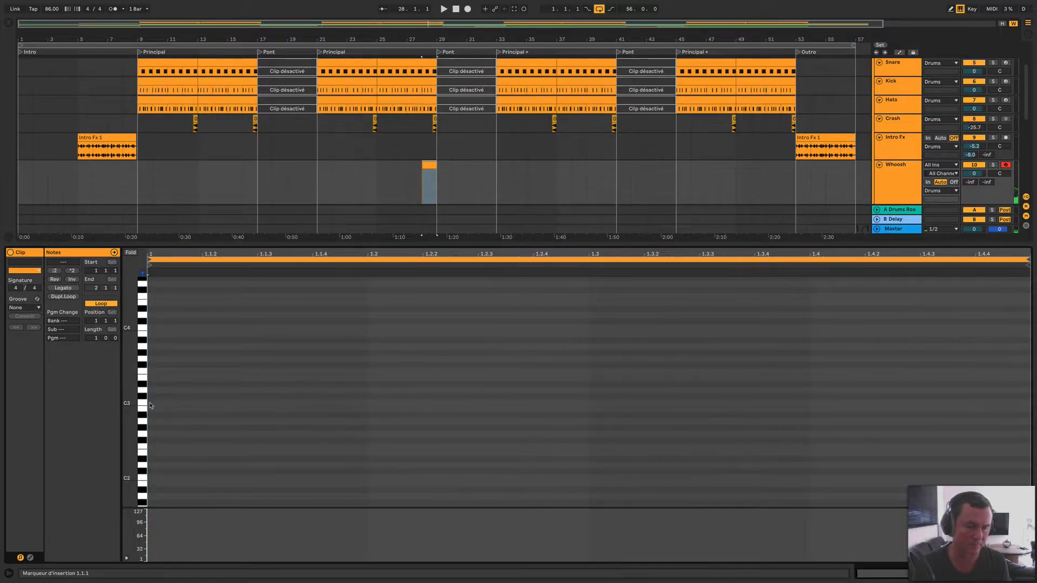
pyautogui.doubleClick(151, 404)
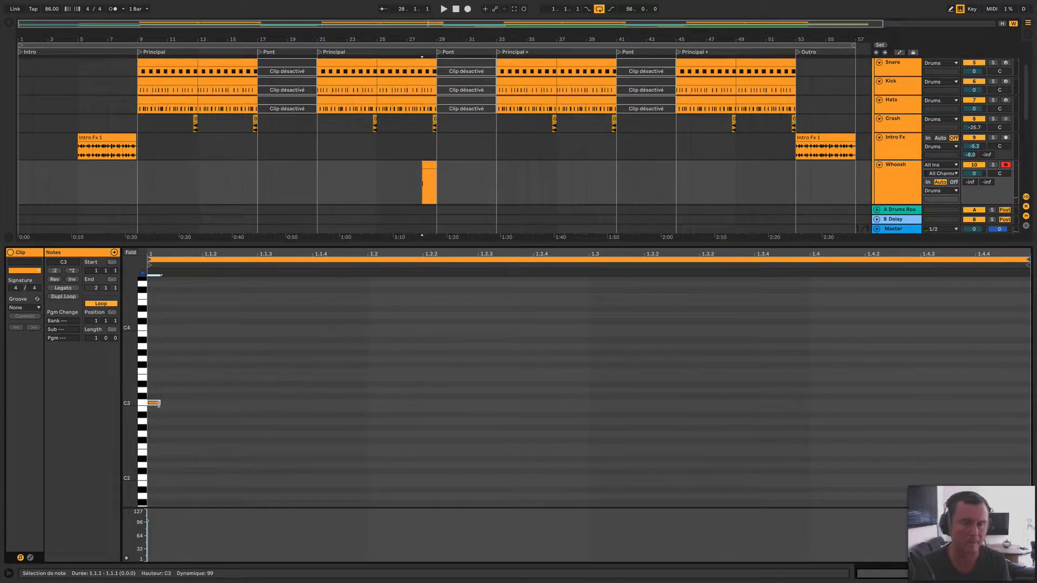
pyautogui.click(66, 289)
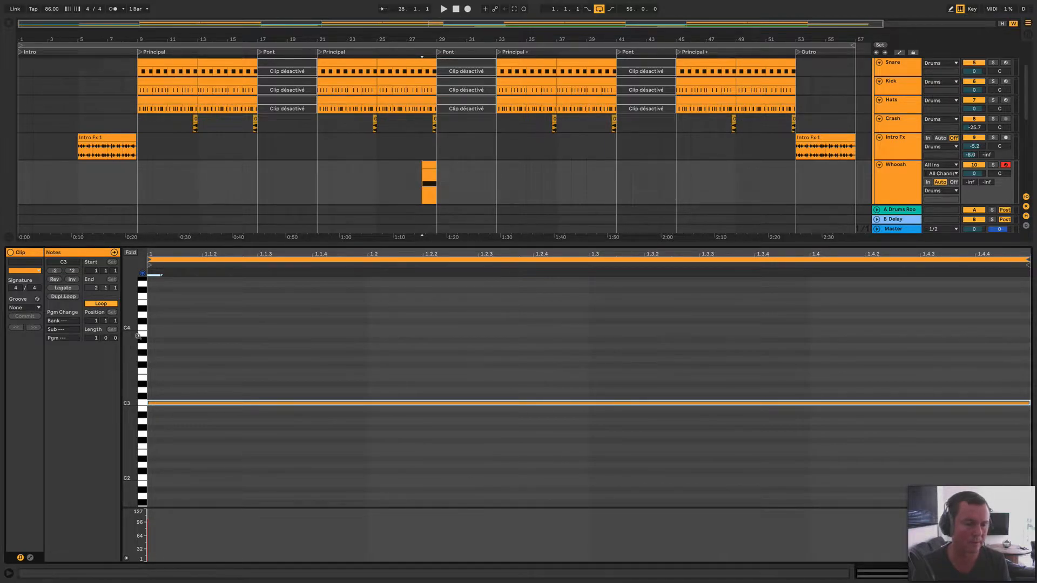
# - Transpose the sustained note in the Whoosh clip up to G3 and play back the transition
pyautogui.click(142, 380)
pyautogui.moveTo(141, 397); pyautogui.dragTo(160, 395)
pyautogui.moveTo(212, 416); pyautogui.dragTo(184, 335)
pyautogui.hscroll(-1, 205, 347)
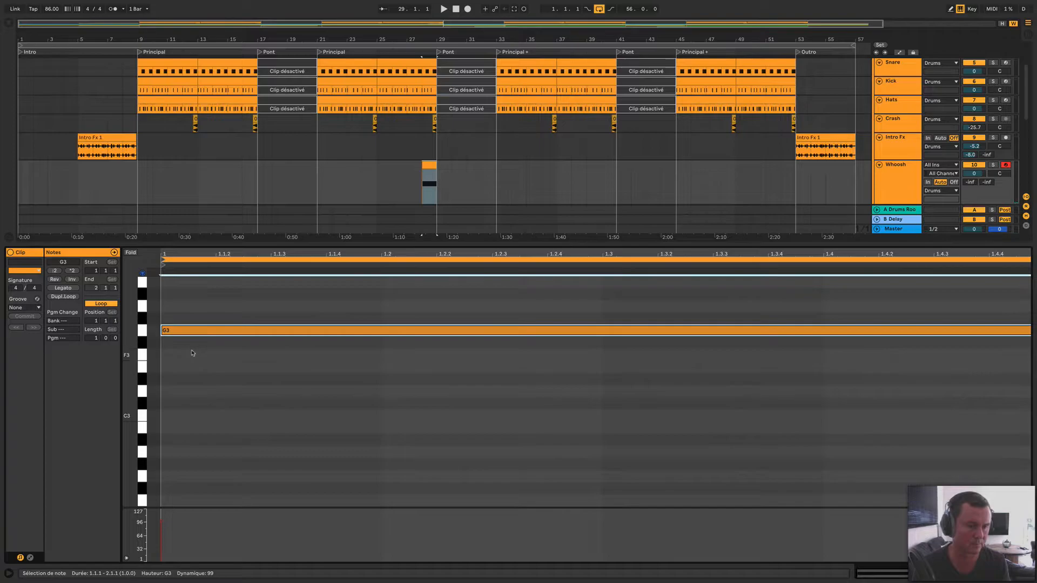
pyautogui.hscroll(1, 195, 351)
pyautogui.press('space')
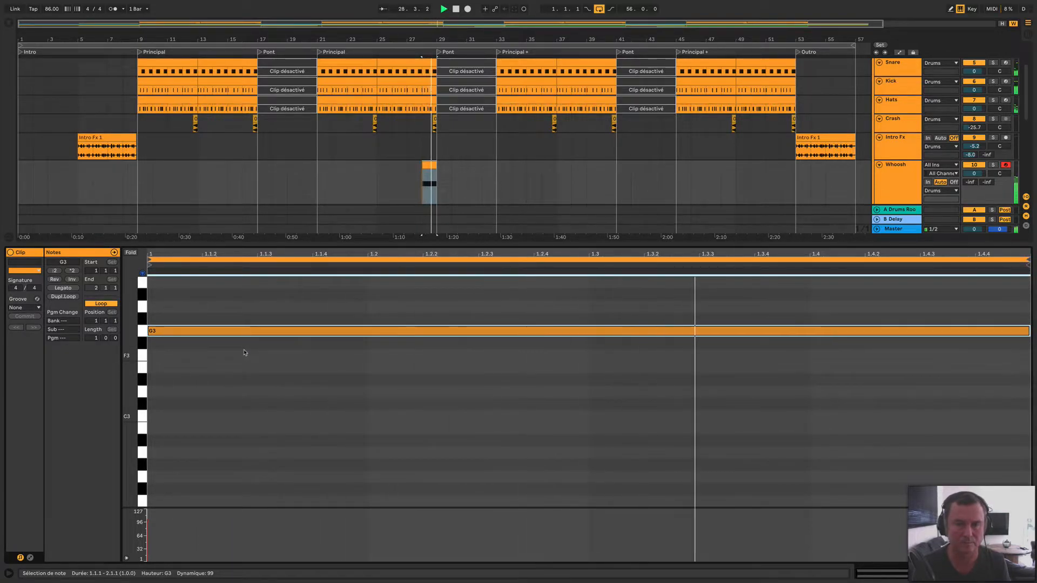
pyautogui.press('space')
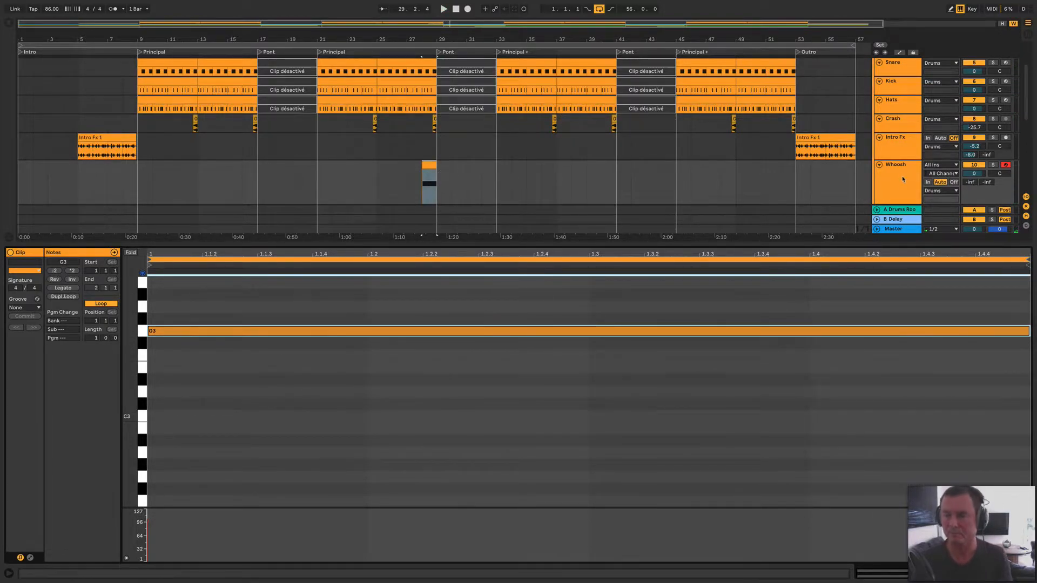
# - Show the Whoosh track's devices and set its track volume to -16.2 dB while playing the transition
pyautogui.click(892, 169)
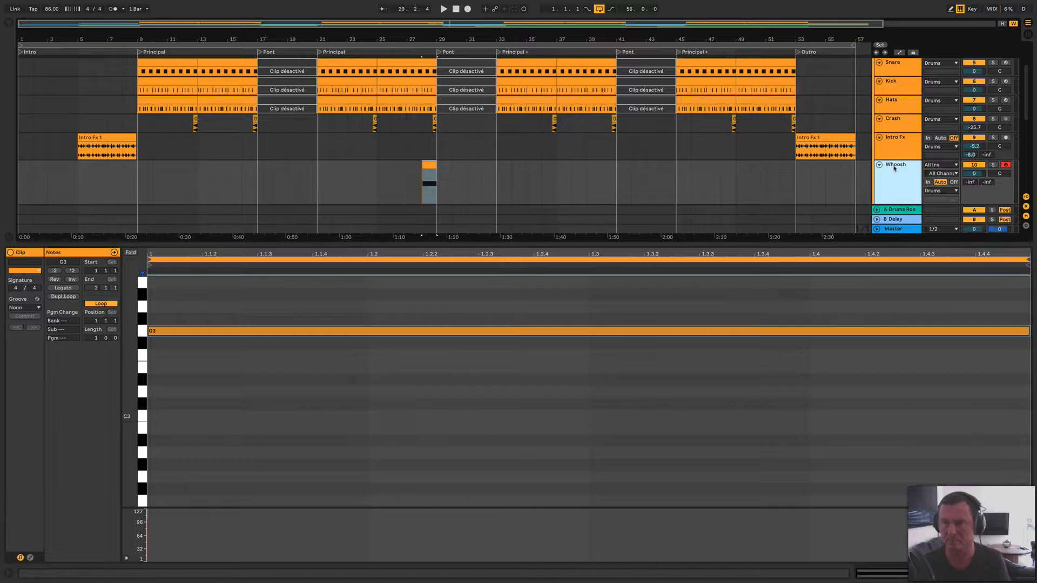
pyautogui.moveTo(890, 206); pyautogui.dragTo(889, 201)
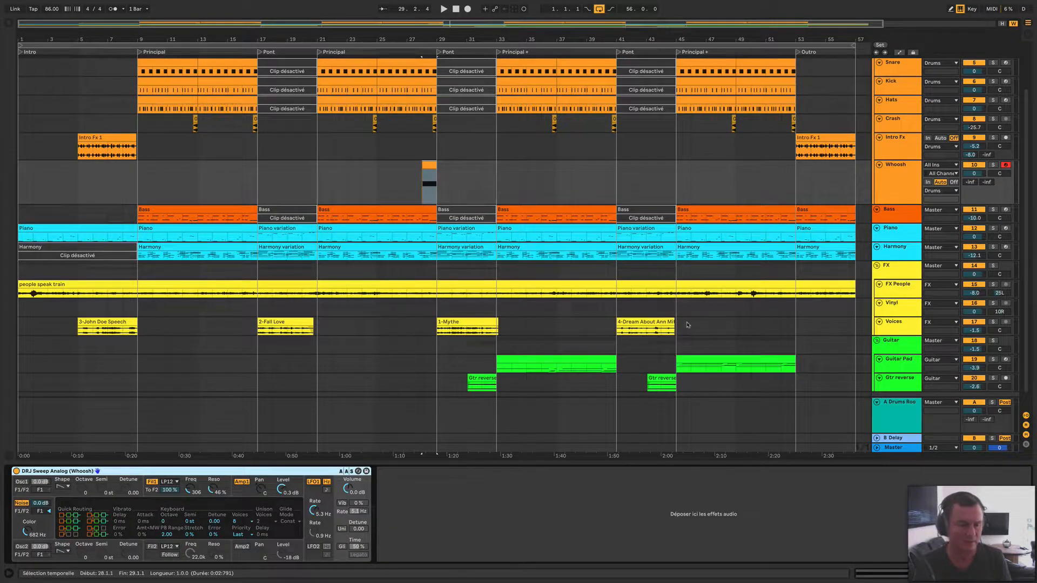
pyautogui.press('space')
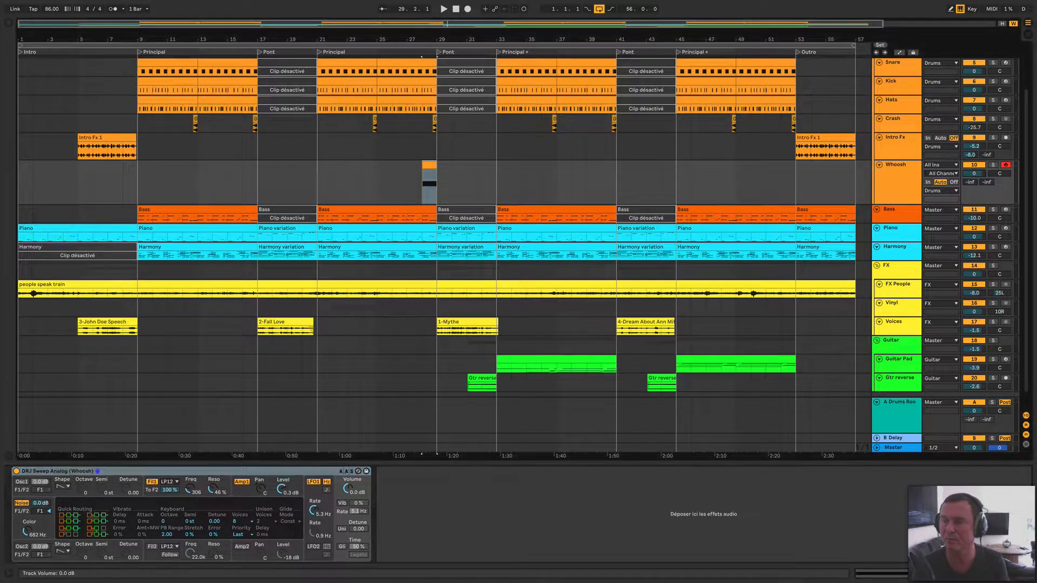
pyautogui.press('space')
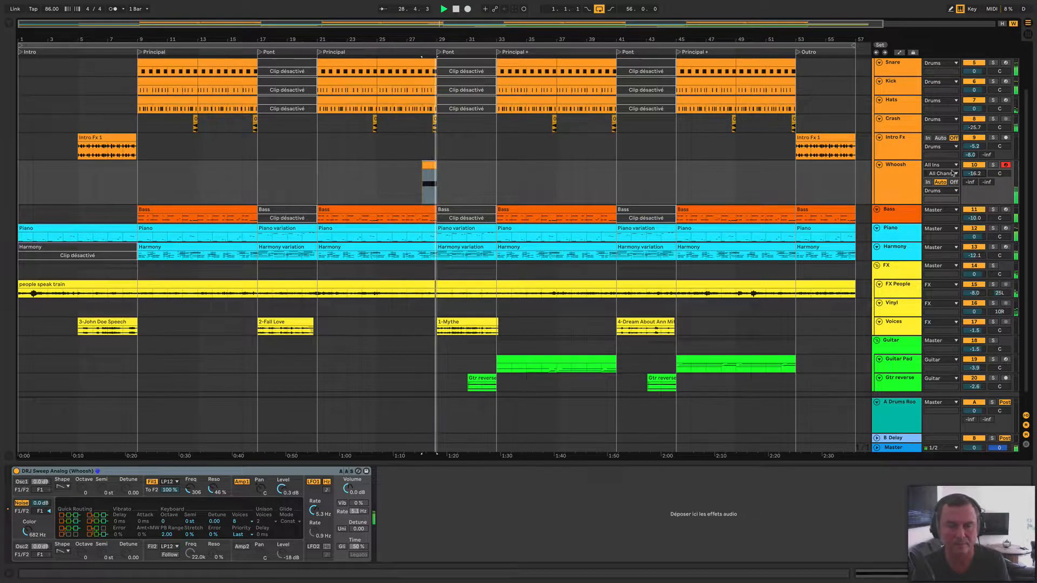
pyautogui.press('space')
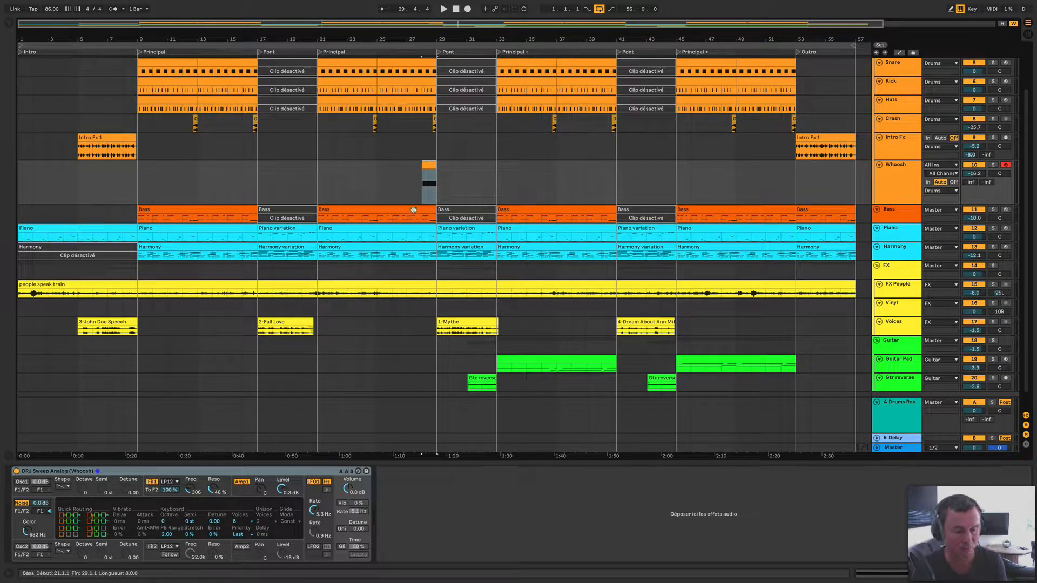
# - Search the browser for "tape reverb" and load Tape Reverb Space after the Whoosh instrument
pyautogui.hotkey('ctrl', 'alt', 'b')
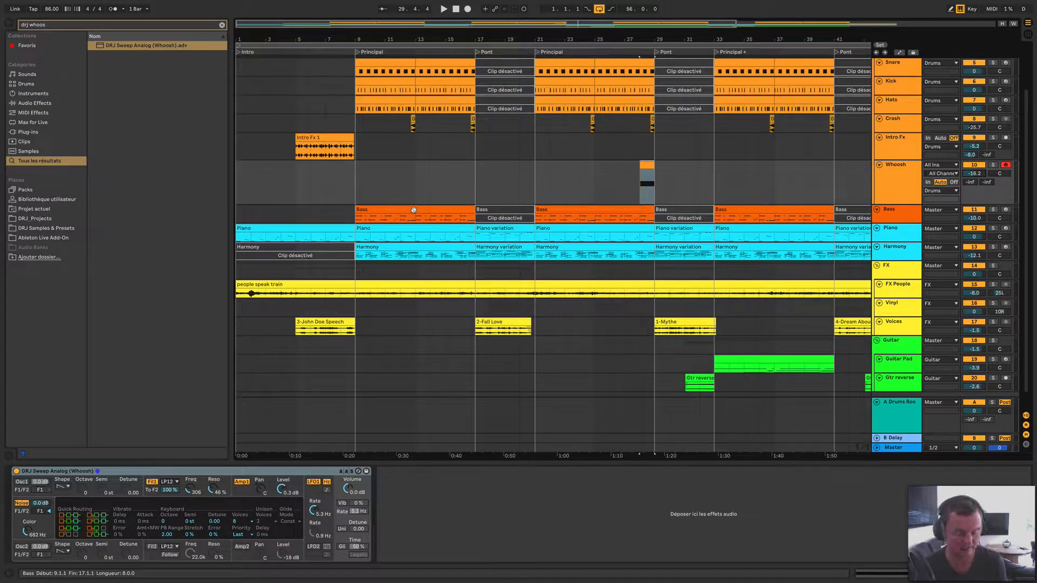
pyautogui.hotkey('ctrl', 'f')
pyautogui.write('tape reverb')
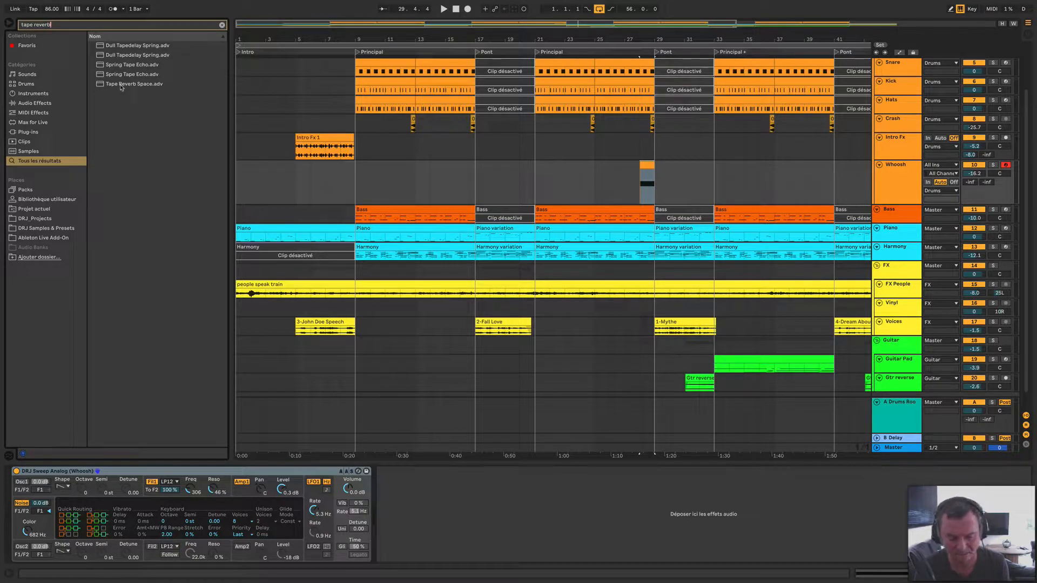
pyautogui.moveTo(122, 84); pyautogui.dragTo(421, 491)
# - Listen to the whoosh with its tape reverb in the mix, and solo the Whoosh track
pyautogui.press('space')
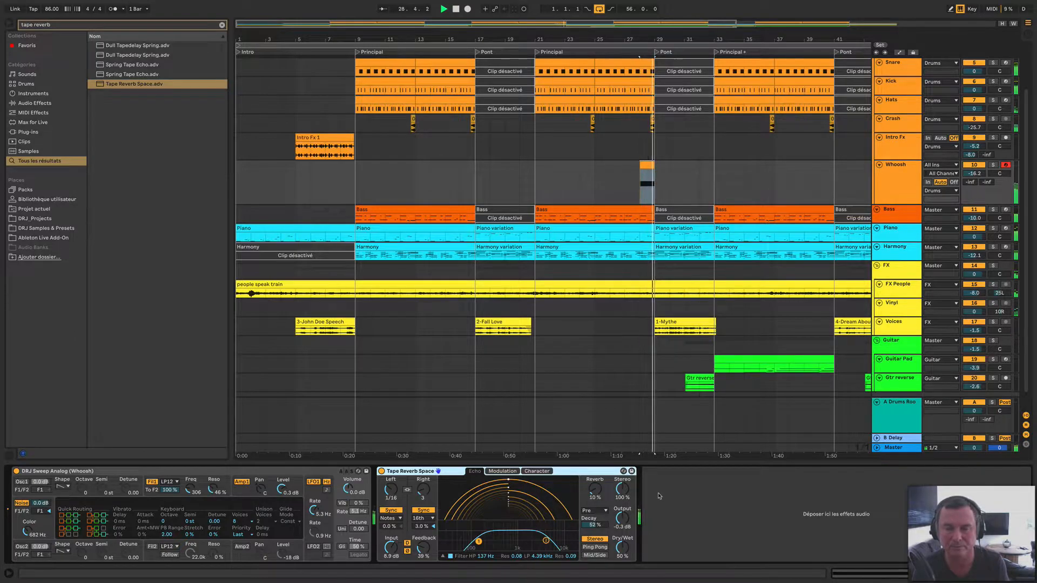
pyautogui.press('space')
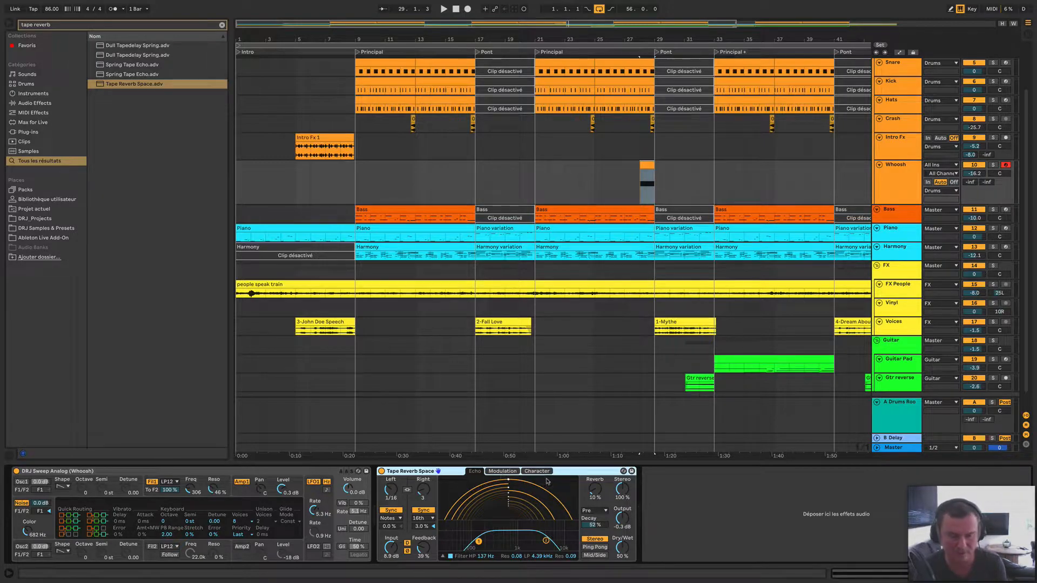
pyautogui.press('space')
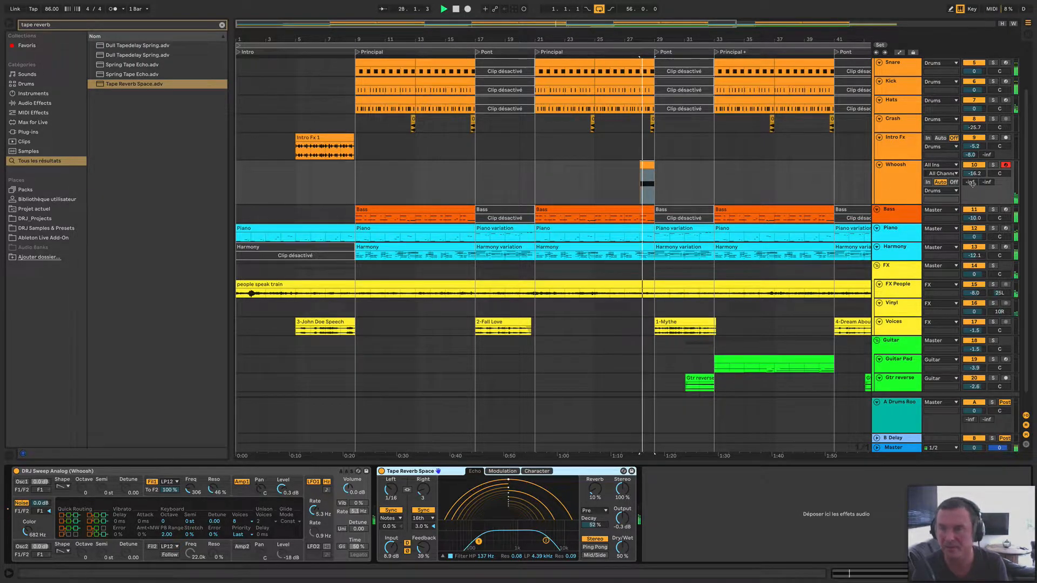
pyautogui.click(993, 165)
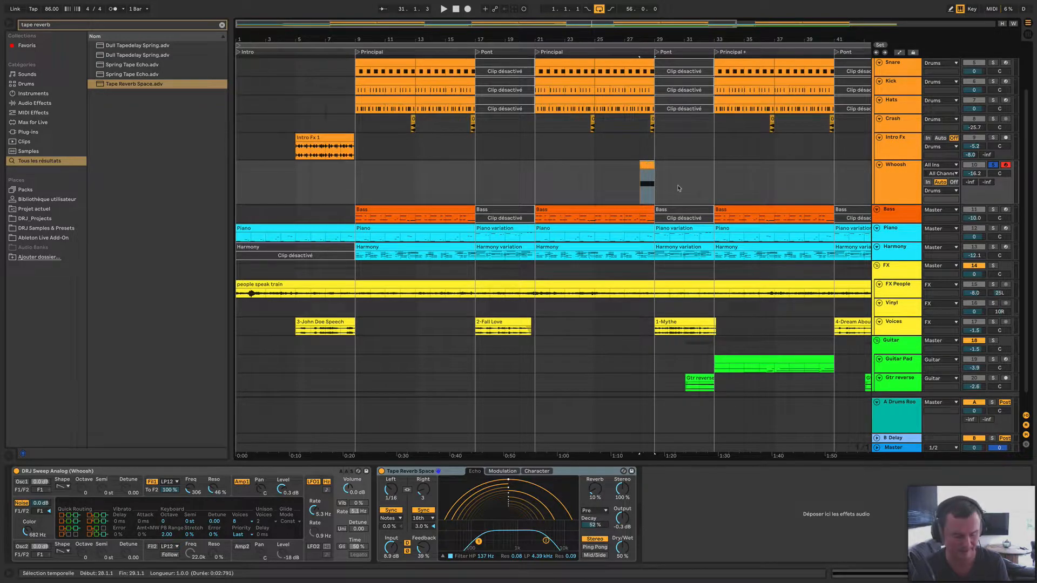
# - Rename the MIDI clip at bar 28 on the Whoosh track as Whoosh
pyautogui.scroll(2, 679, 188)
pyautogui.scroll(4, 679, 188)
pyautogui.click(539, 171)
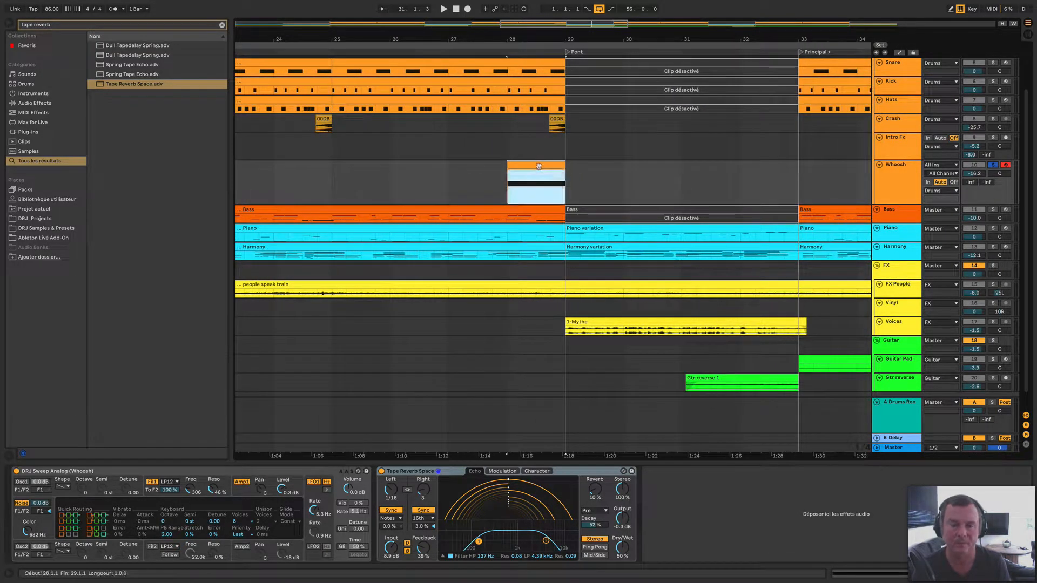
pyautogui.click(538, 168)
pyautogui.write('hoosh')
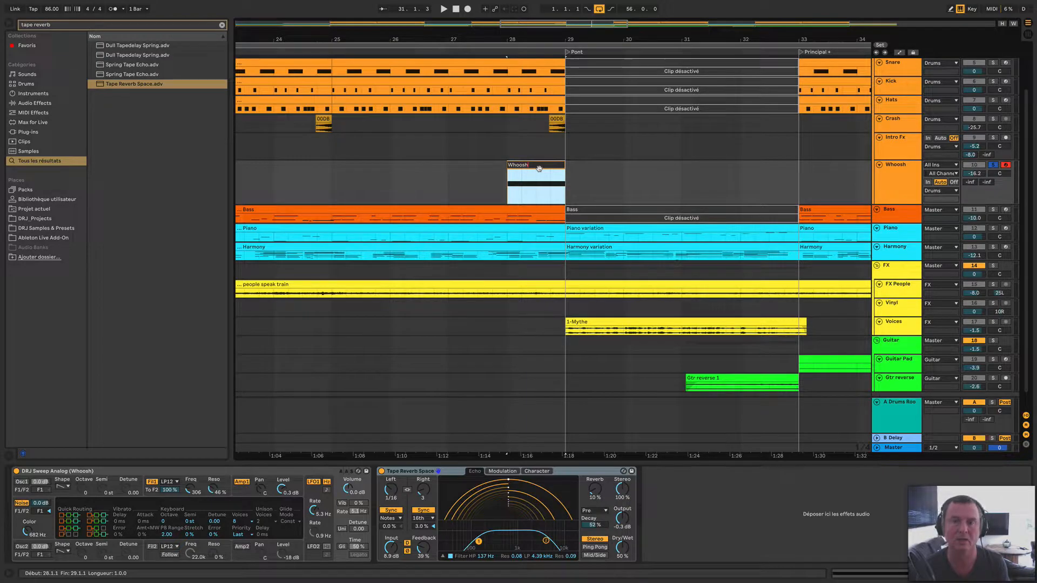
pyautogui.press('Return')
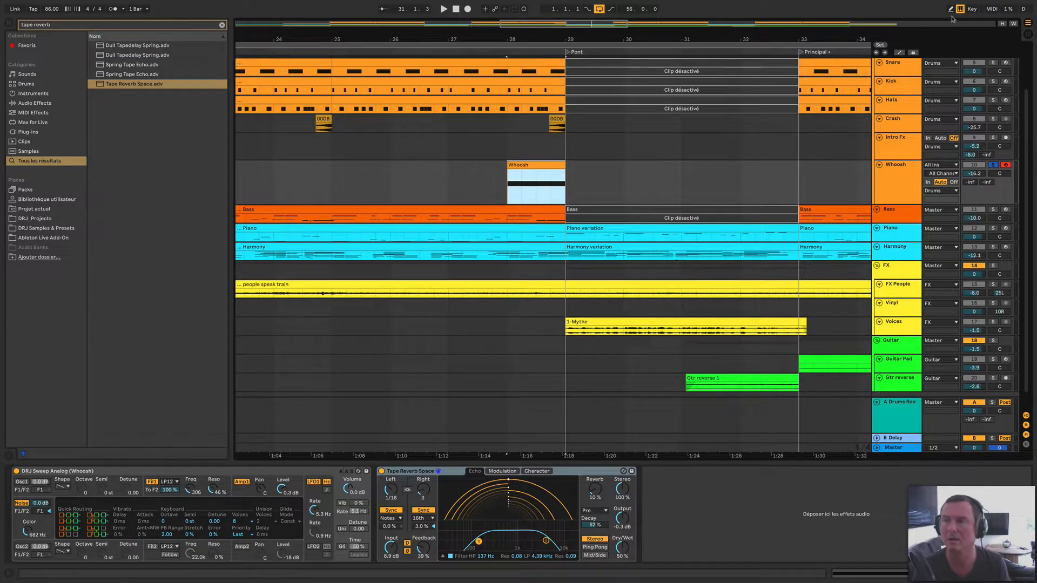
# - Copy the Whoosh clip to bars 40 and 52, just before the last Pont and the Outro
pyautogui.press('w')
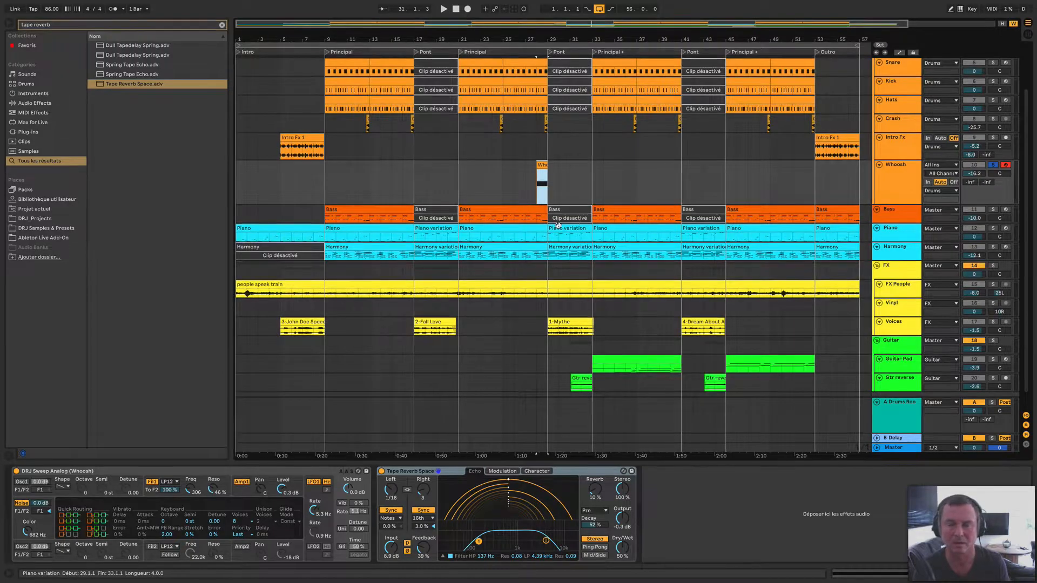
pyautogui.moveTo(542, 164); pyautogui.dragTo(808, 172)
pyautogui.click(403, 178)
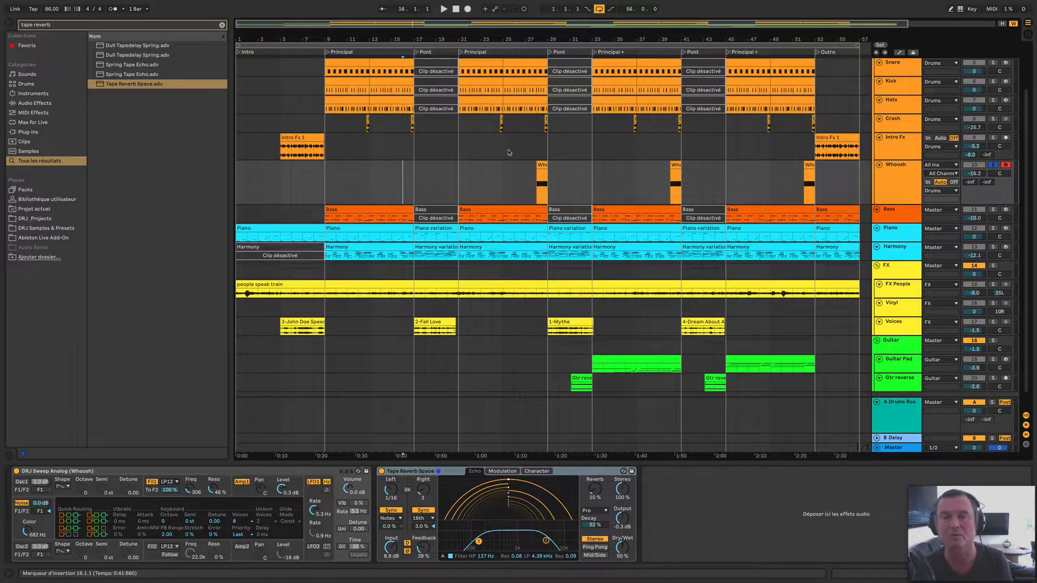
# - Play the transitions from bars 27, 40 and 52, taking the Whoosh track out of solo
pyautogui.click(526, 179)
pyautogui.press('space')
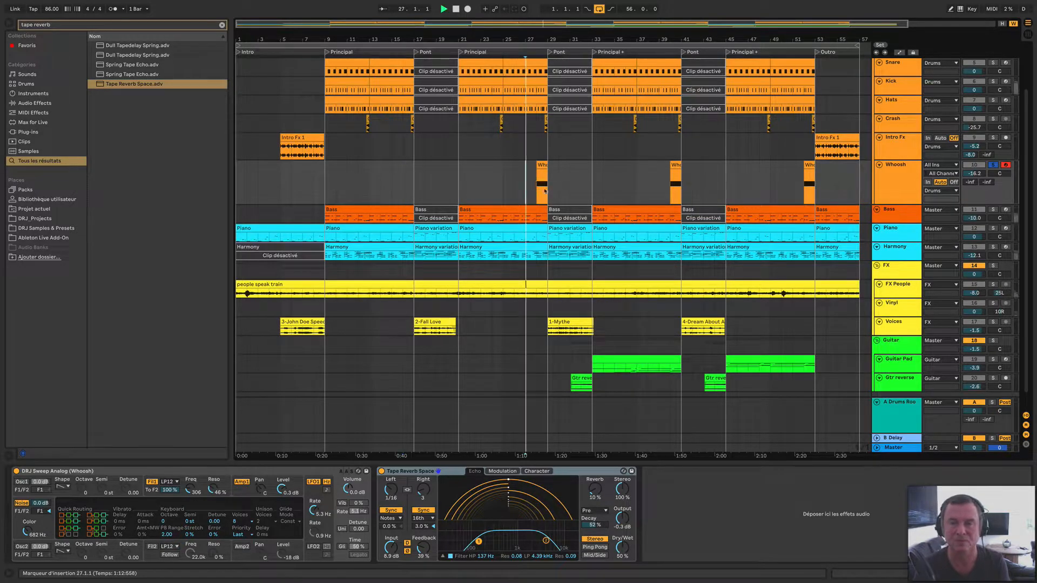
pyautogui.click(994, 166)
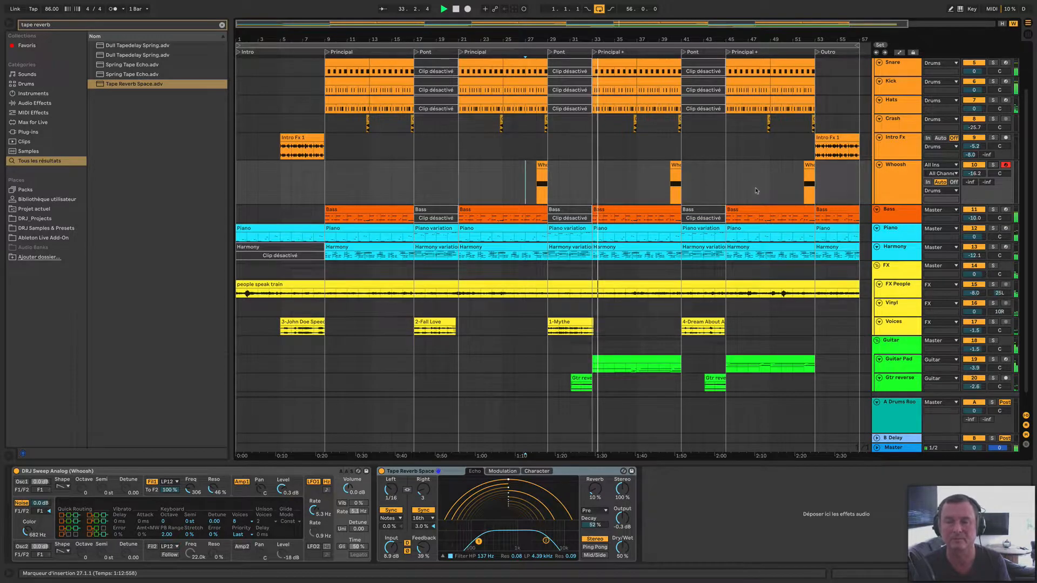
pyautogui.press('space')
pyautogui.click(667, 188)
pyautogui.press('space')
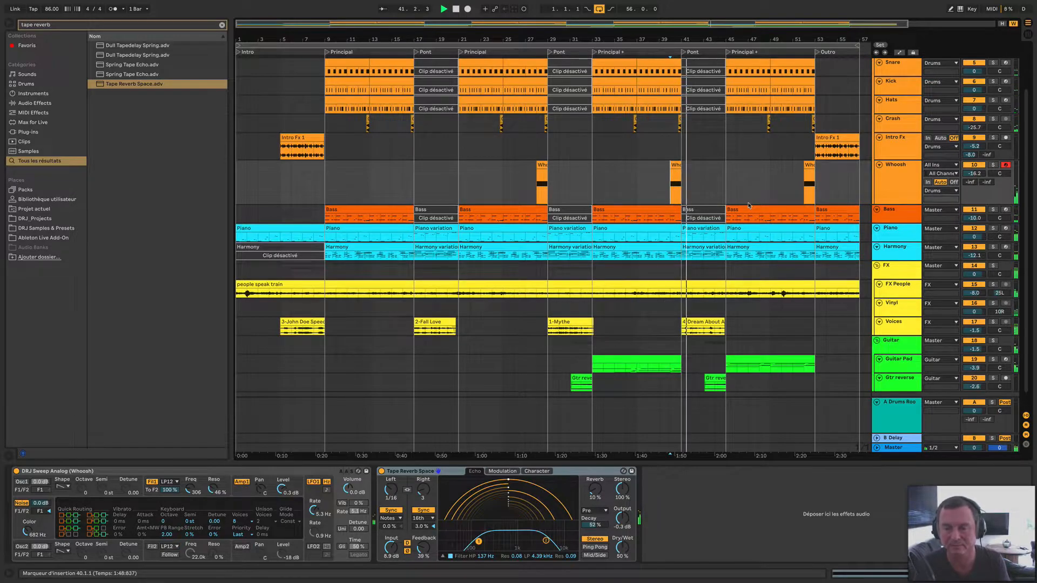
pyautogui.click(801, 190)
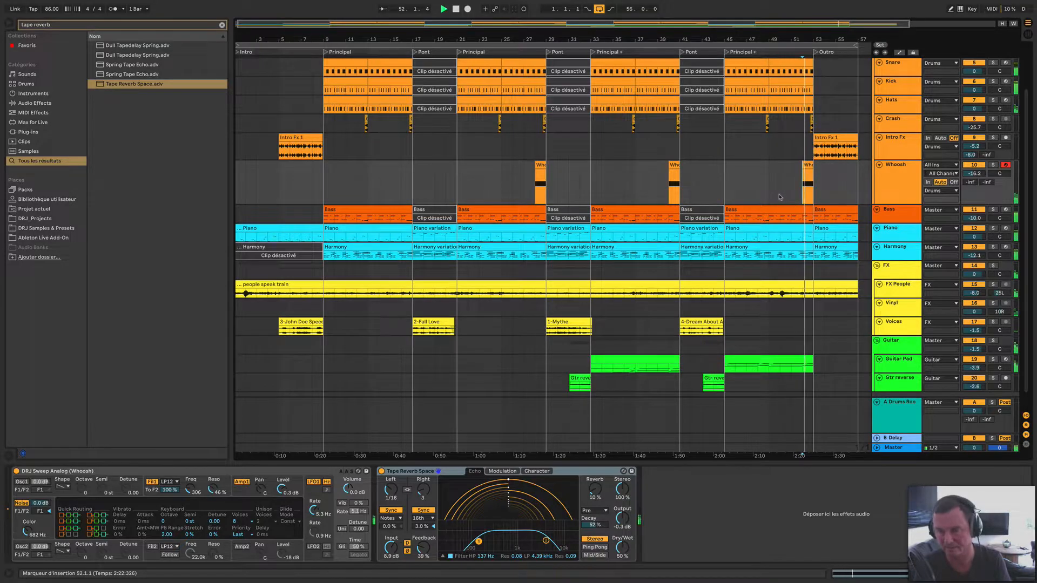
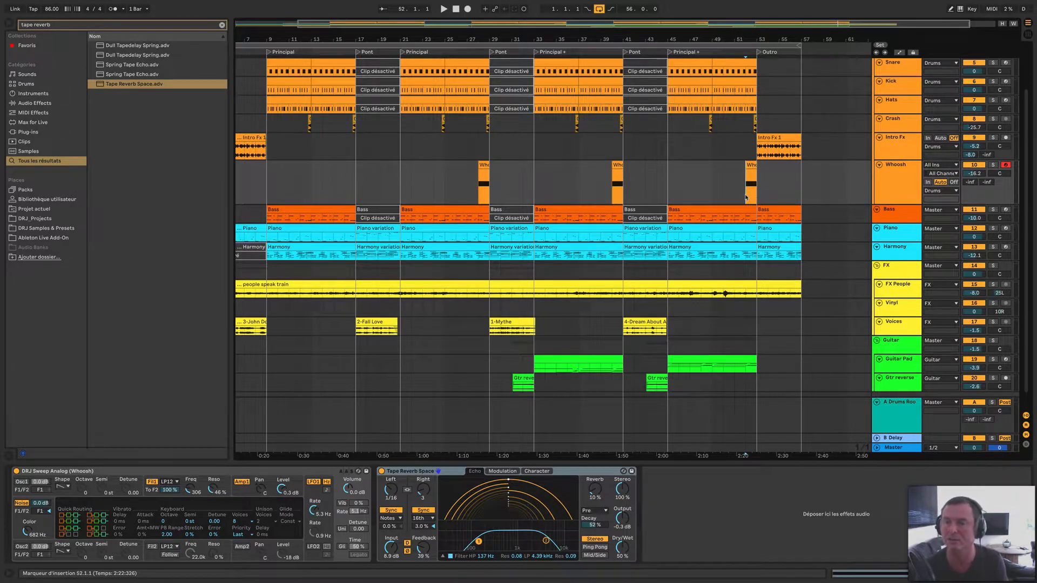
# - Play the transition into the Outro from bar 52, and show the whole arrangement with the browser hidden
pyautogui.press('space')
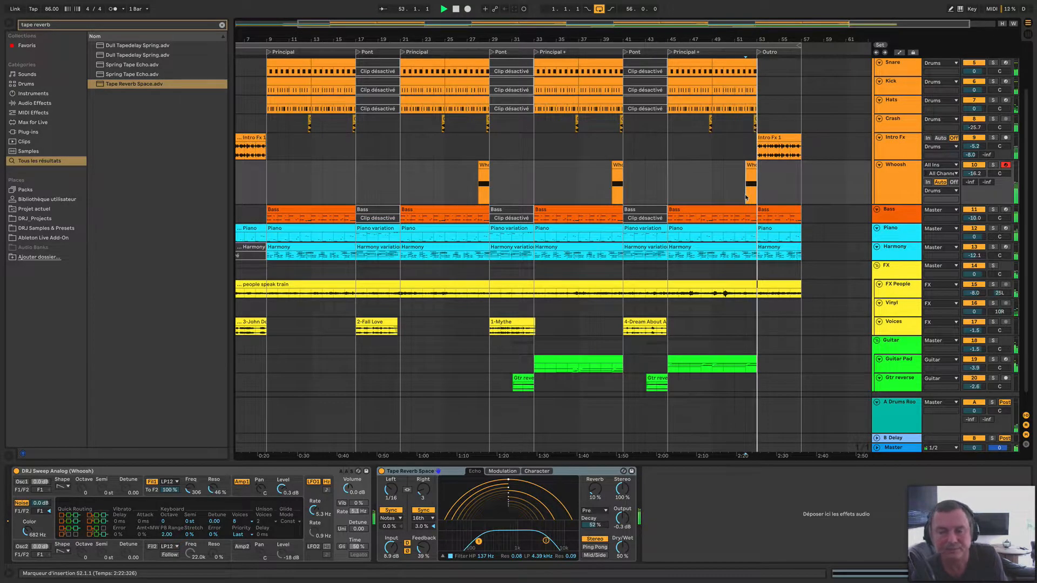
pyautogui.press('space')
pyautogui.hotkey('ctrl', 'alt', 'b')
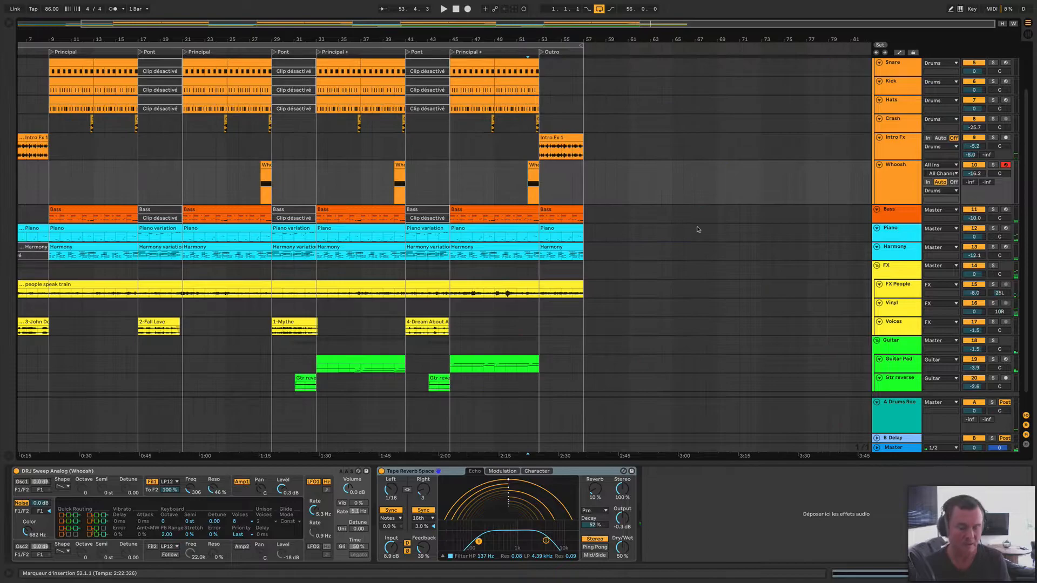
pyautogui.press('w')
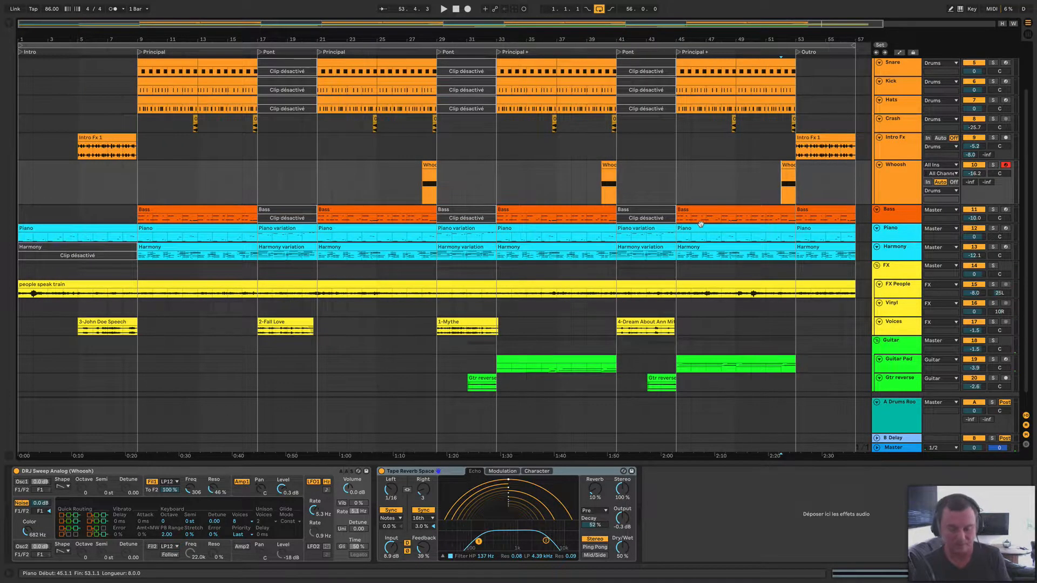
# - Shrink the Intro Fx and Whoosh tracks and the A Drums Room return to their compact heights
pyautogui.moveTo(893, 203); pyautogui.dragTo(895, 153)
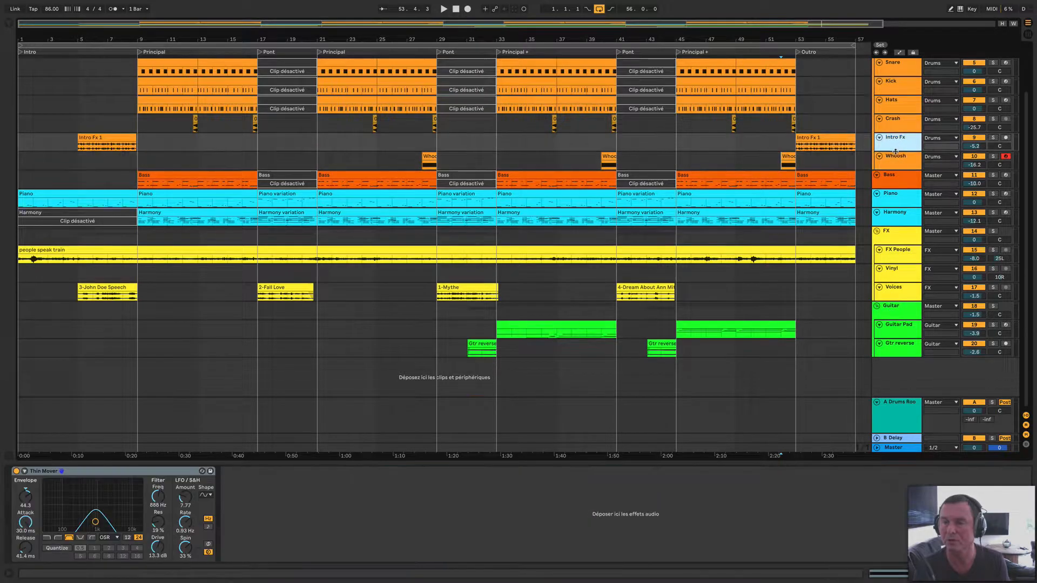
pyautogui.scroll(3, 892, 216)
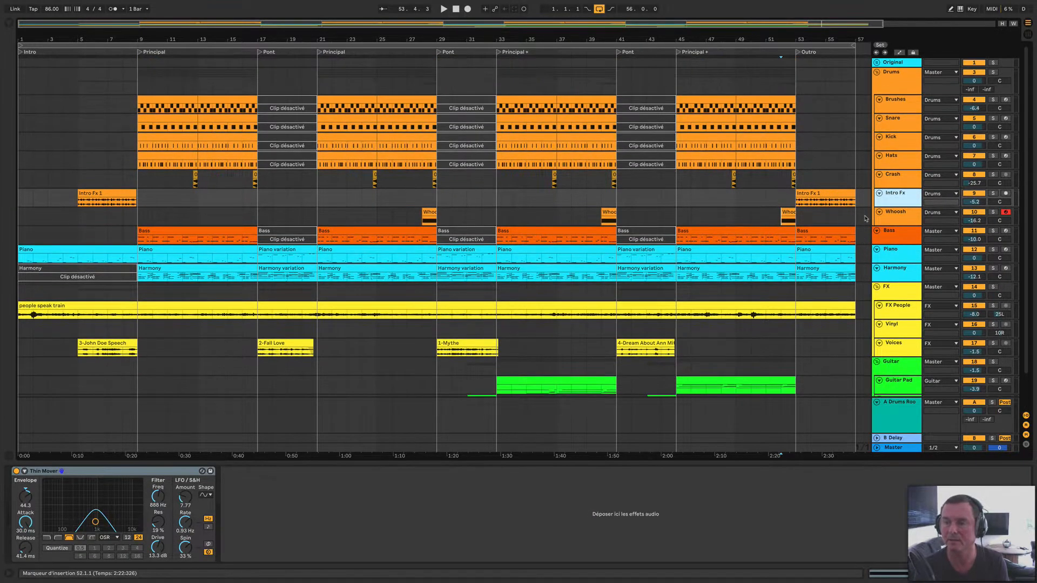
pyautogui.scroll(-2, 893, 353)
pyautogui.scroll(-1, 895, 405)
pyautogui.moveTo(894, 398); pyautogui.dragTo(893, 420)
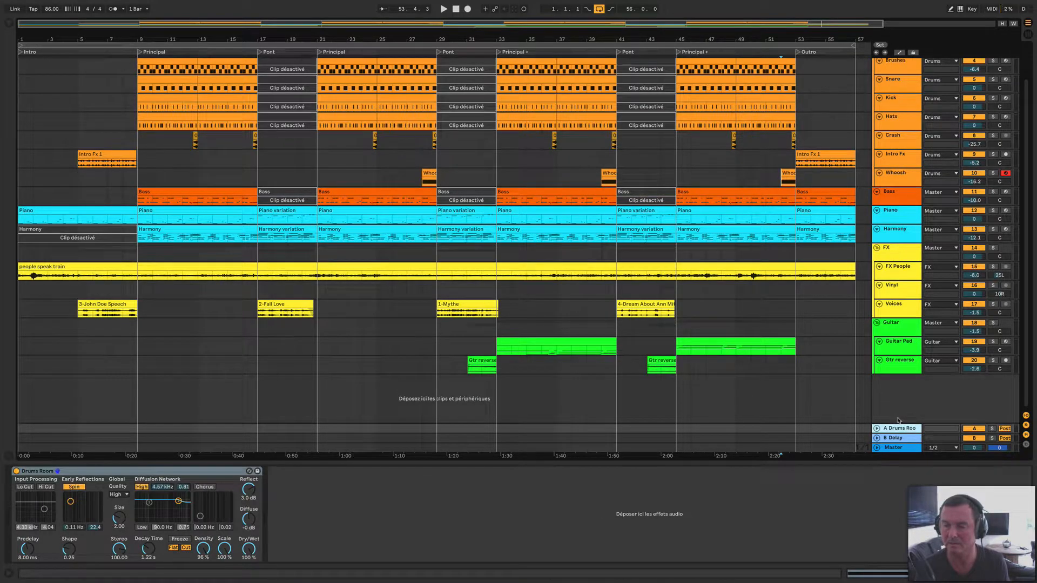
pyautogui.scroll(3, 903, 394)
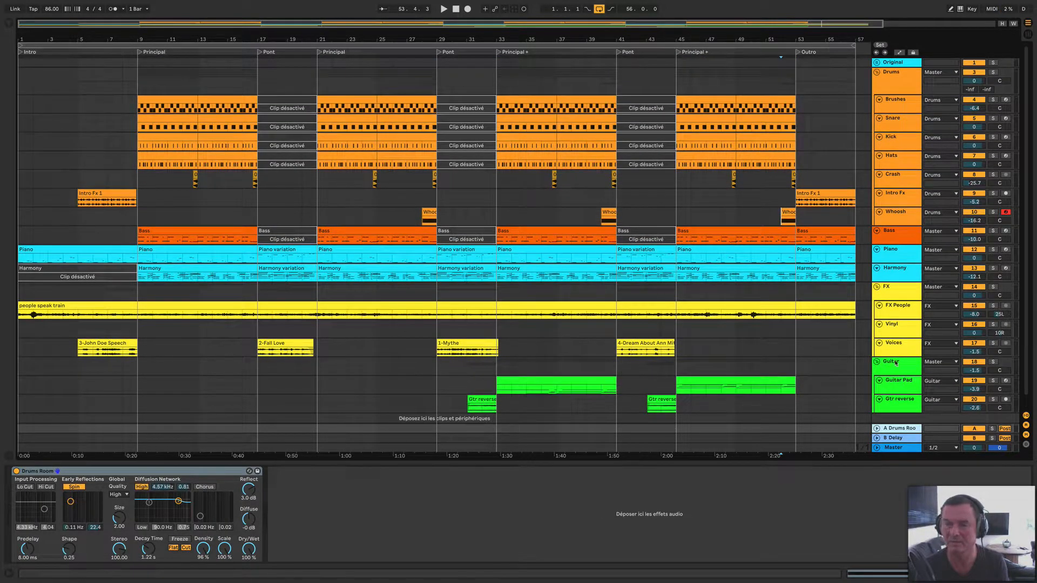
pyautogui.scroll(-1, 895, 363)
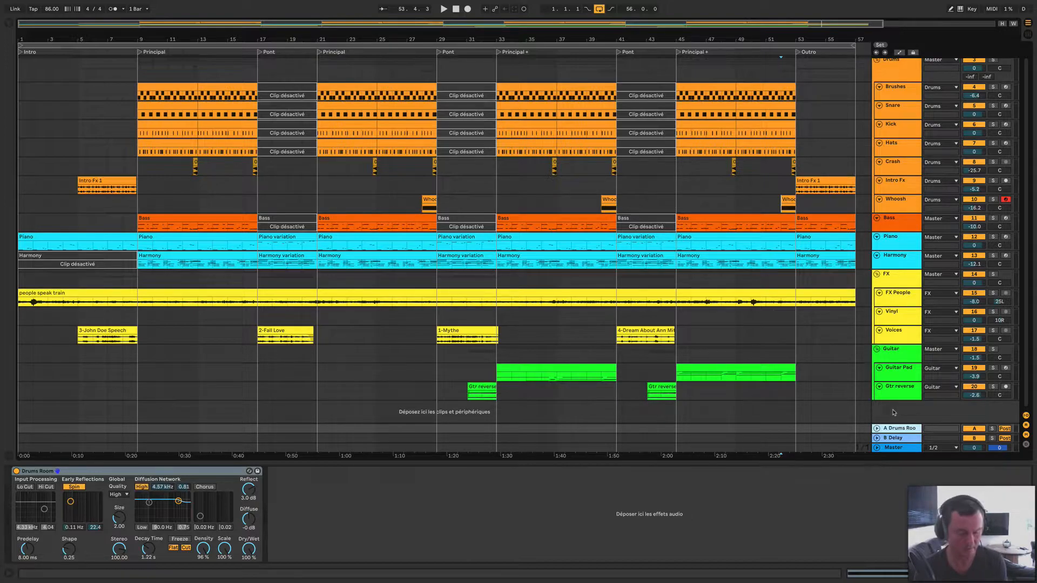
# - Search the browser for chimes, preview the Chimes.adg presets, and load the first one onto a new track between Whoosh and Bass
pyautogui.hotkey('ctrl', 'alt', 'b')
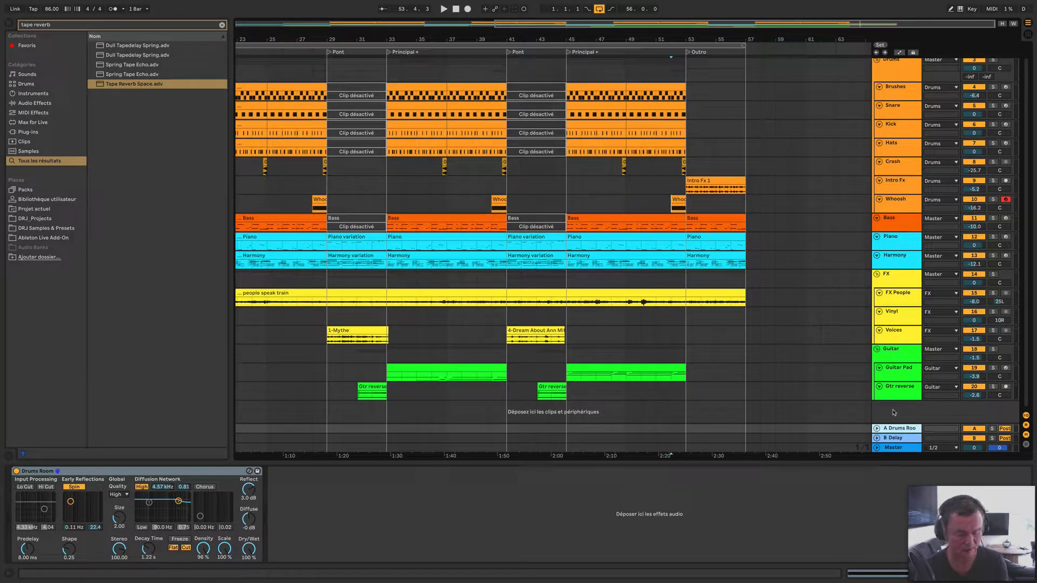
pyautogui.hotkey('ctrl', 'f')
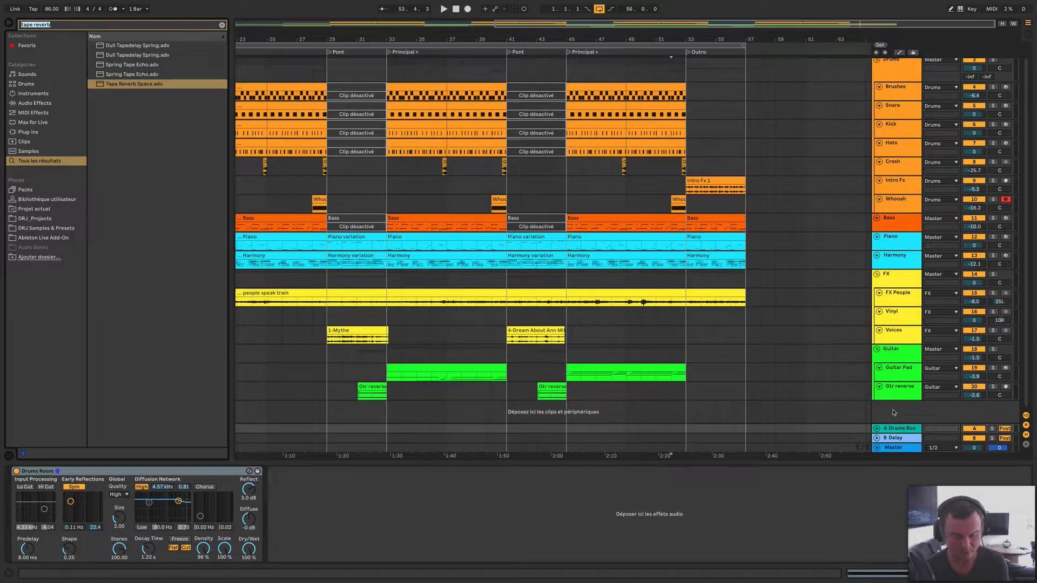
pyautogui.write('chimes')
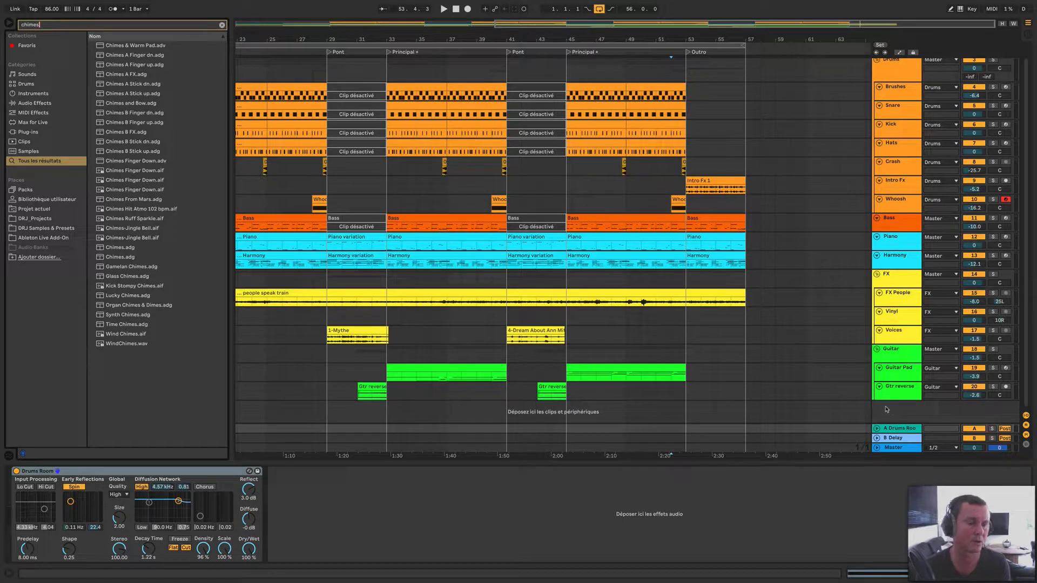
pyautogui.click(123, 250)
pyautogui.click(114, 259)
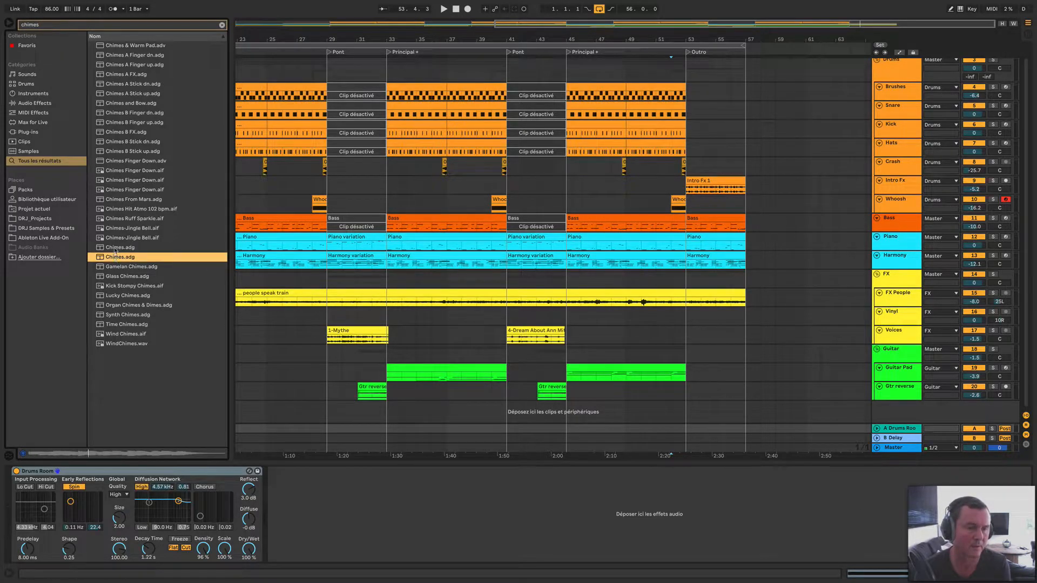
pyautogui.click(115, 250)
pyautogui.moveTo(111, 249); pyautogui.dragTo(888, 222)
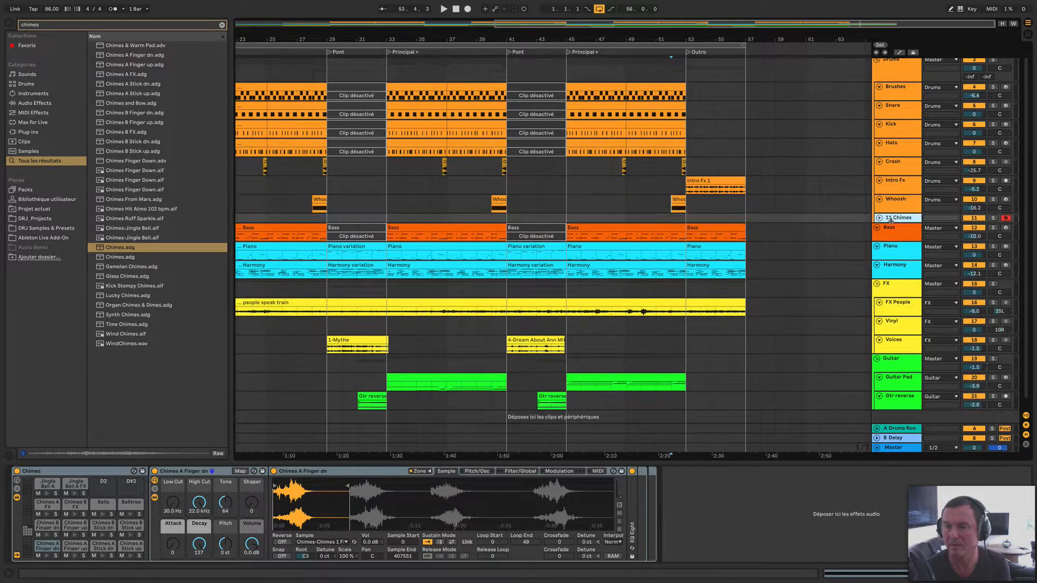
# - Unfold the new Chimes track and give it the orange colour of the Drums tracks
pyautogui.click(896, 205)
pyautogui.click(892, 218)
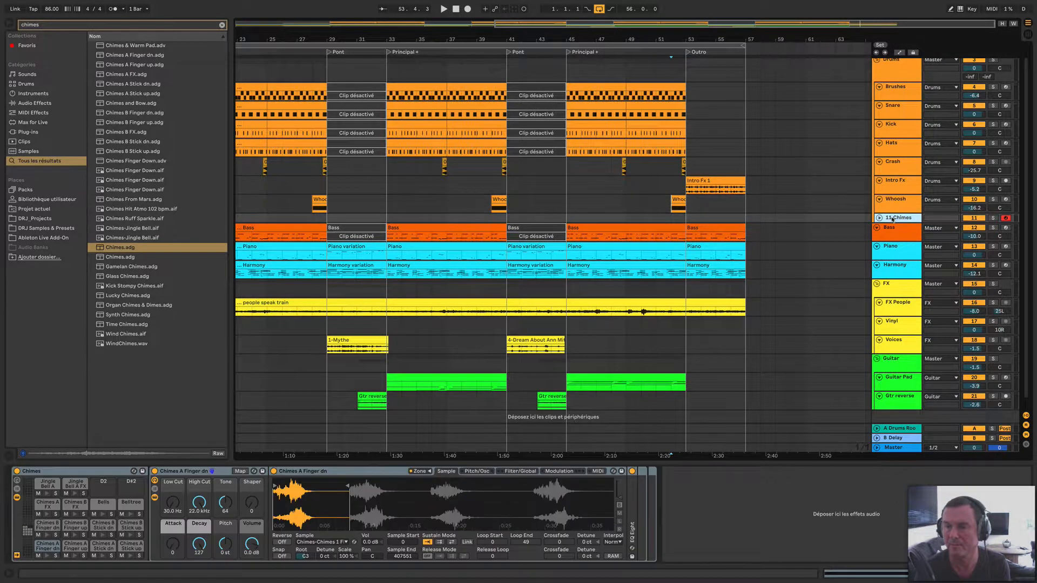
pyautogui.click(879, 218)
pyautogui.rightClick(880, 221)
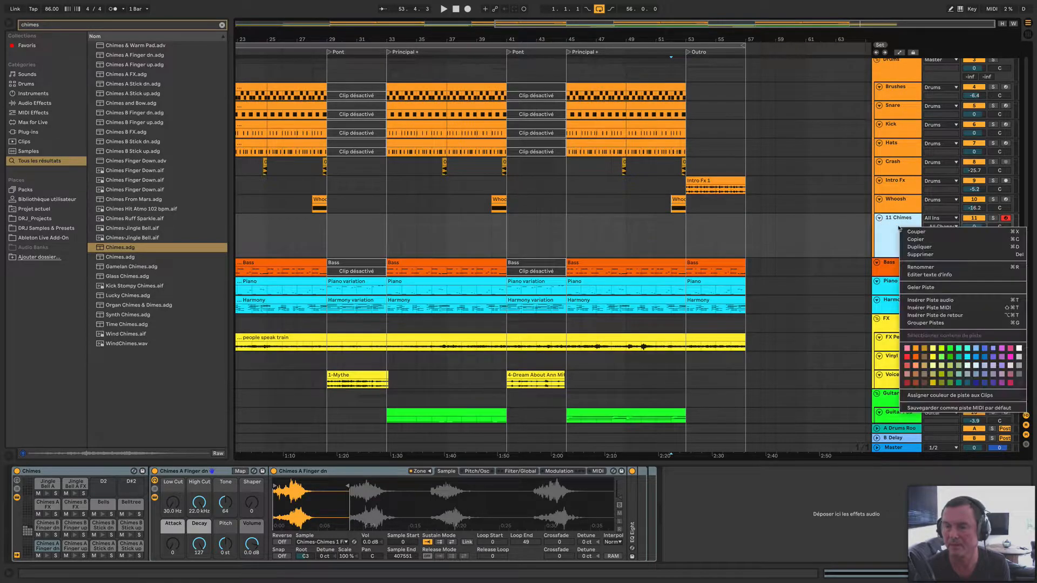
pyautogui.click(920, 349)
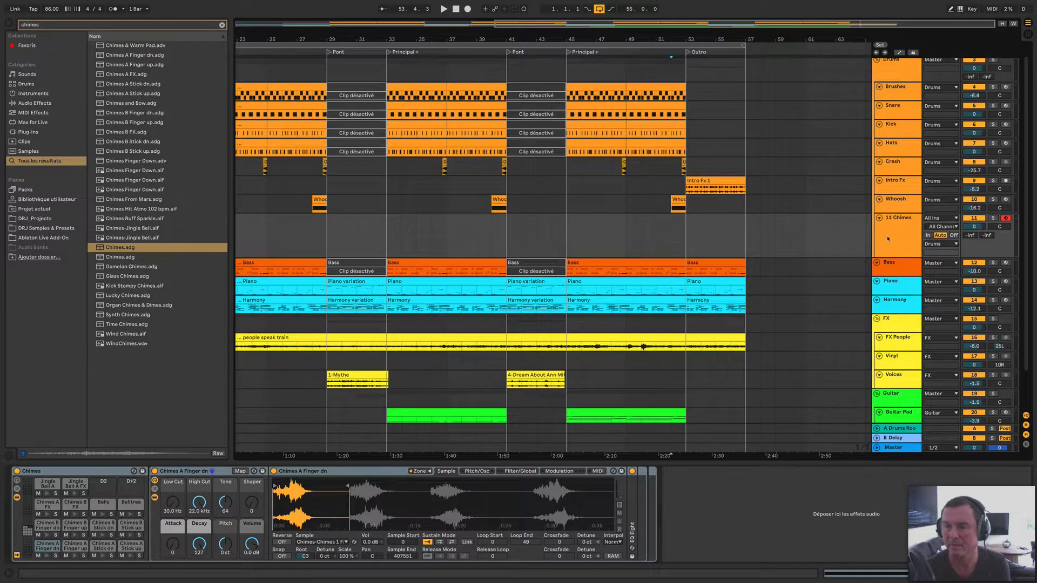
pyautogui.click(887, 240)
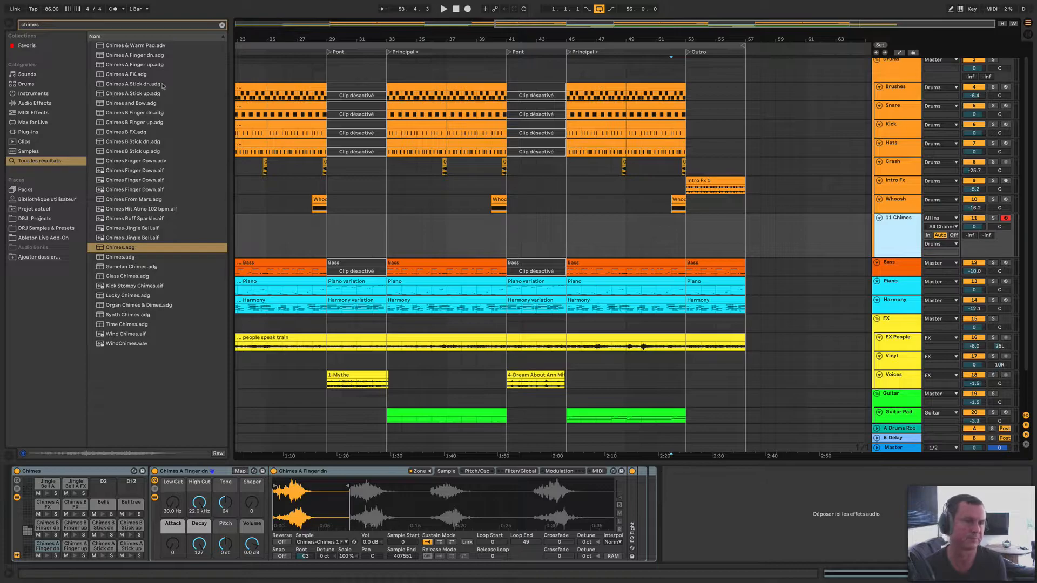
# - Create a one-bar MIDI clip at bar 9 on the Chimes track, at the start of the first Principal section
pyautogui.press('super+alt+b')
pyautogui.press('w')
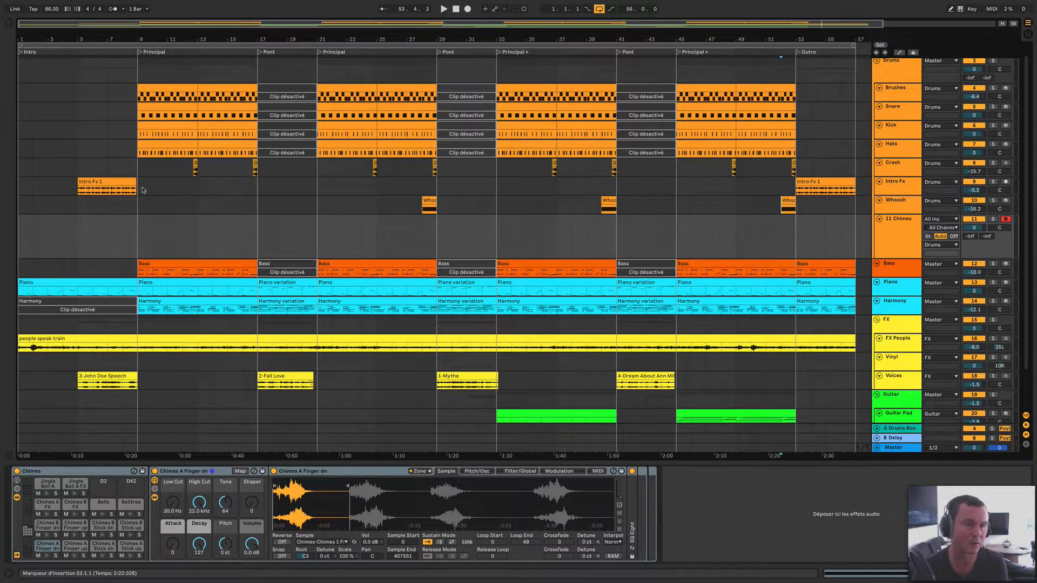
pyautogui.scroll(1, 152, 212)
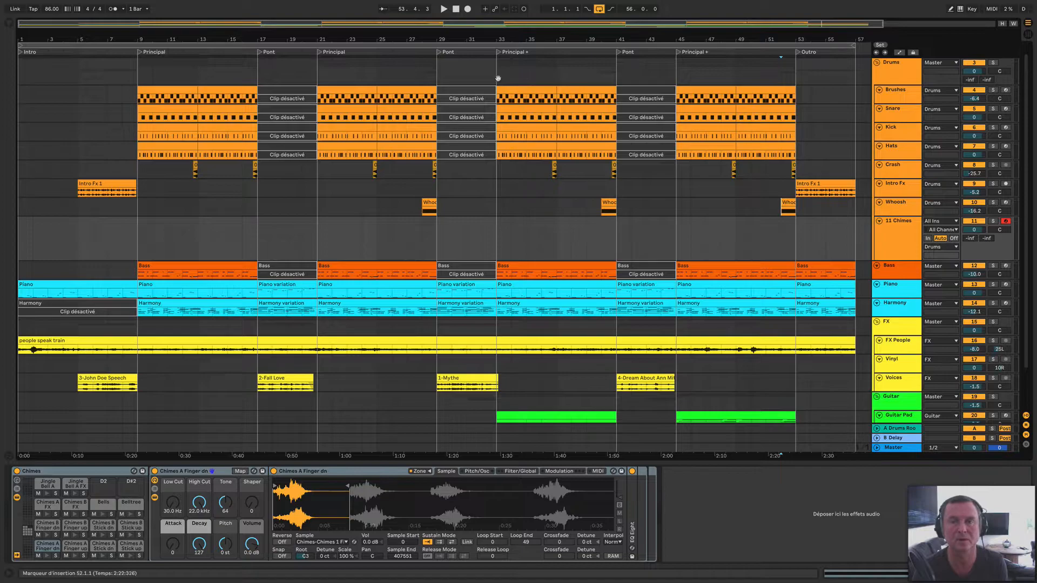
pyautogui.doubleClick(147, 242)
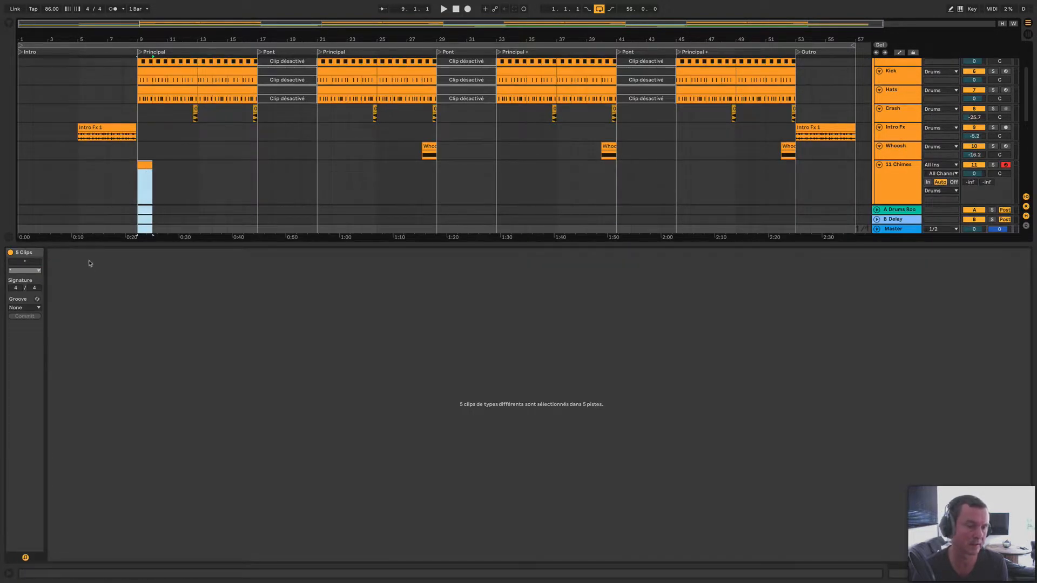
pyautogui.click(144, 165)
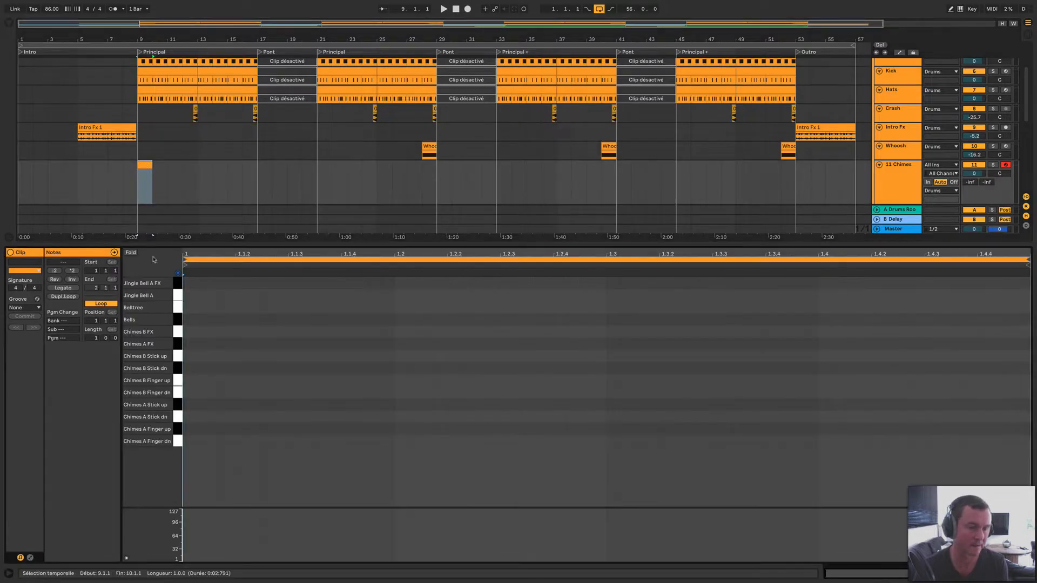
# - Audition Chimes B Finger up and add its note at the start of the clip, lengthened to one sixteenth
pyautogui.click(175, 382)
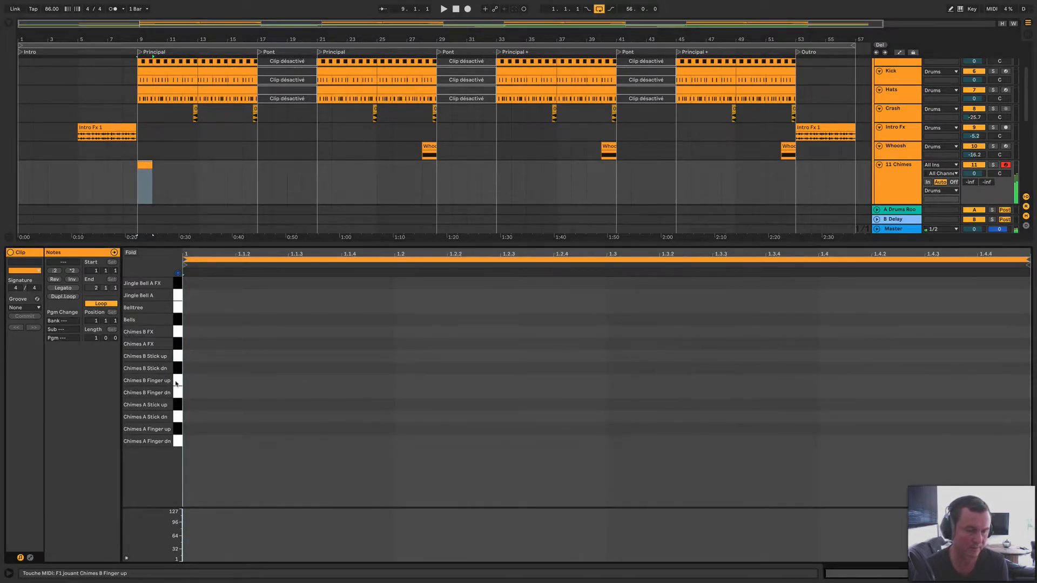
pyautogui.doubleClick(188, 380)
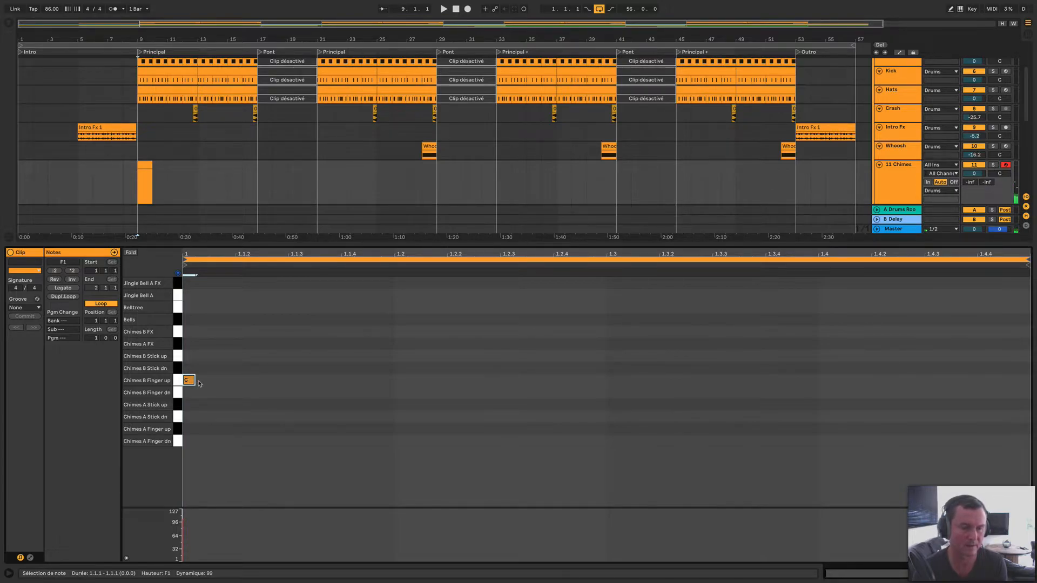
pyautogui.moveTo(194, 381); pyautogui.dragTo(232, 380)
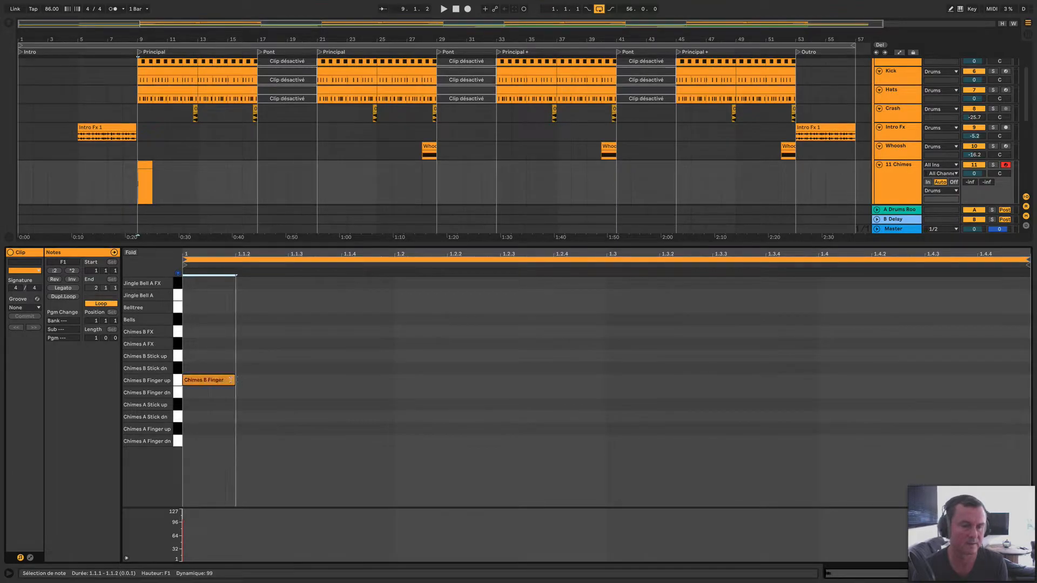
# - Play the chimes from bar 9 in the mix and lower the Chimes track volume to -17.7 dB
pyautogui.press('space')
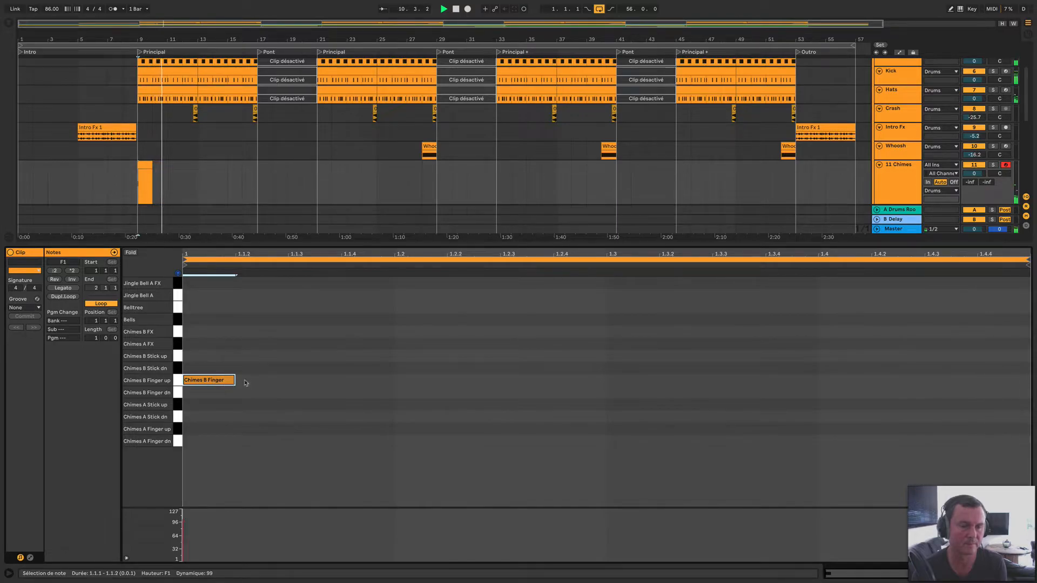
pyautogui.press('space')
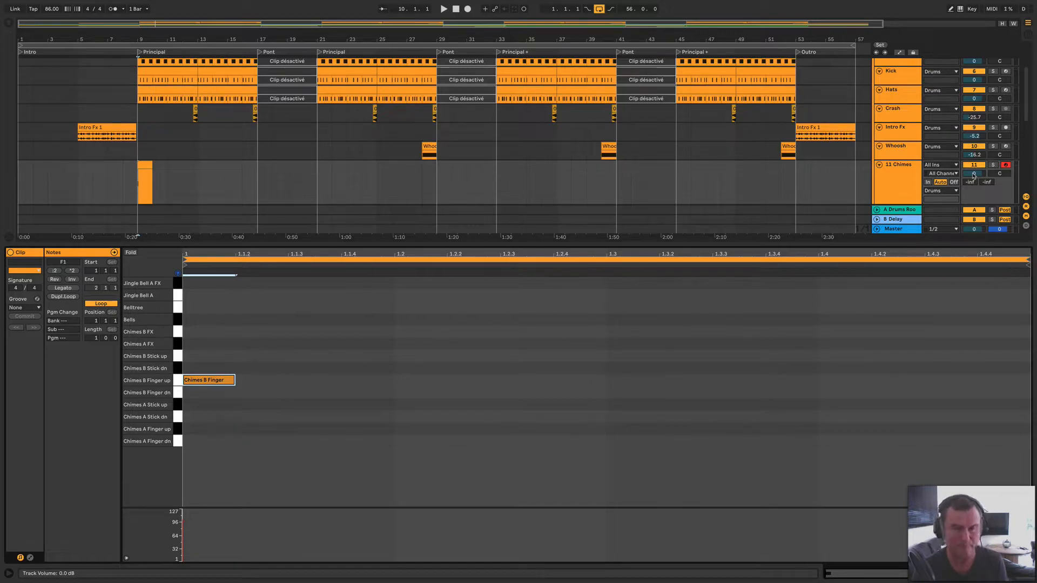
pyautogui.press('space')
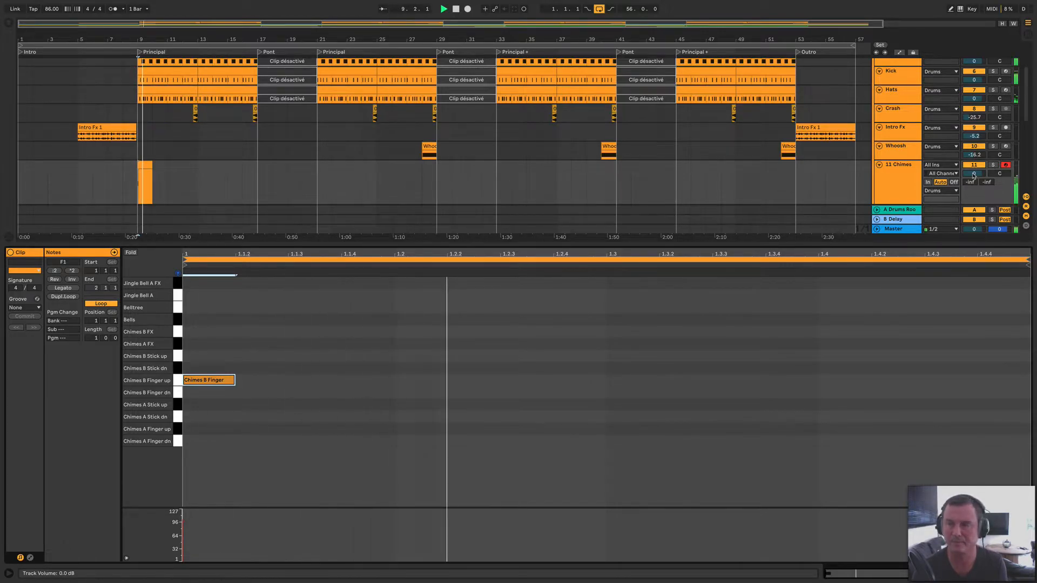
pyautogui.moveTo(973, 175)
pyautogui.mouseDown()
pyautogui.moveTo(973, 194)
pyautogui.moveTo(973, 175)
pyautogui.mouseUp()
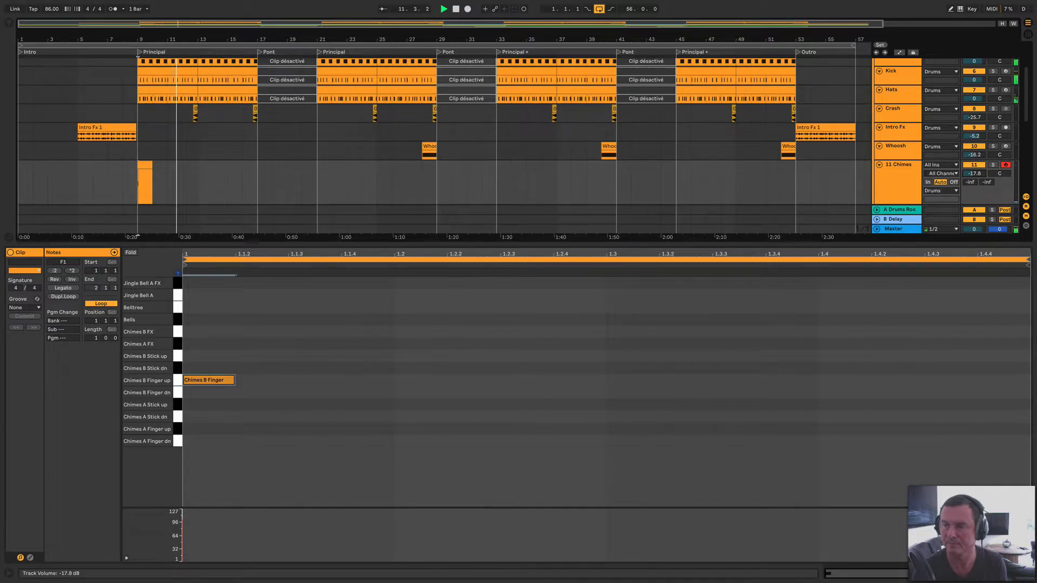
pyautogui.moveTo(974, 174); pyautogui.dragTo(974, 173)
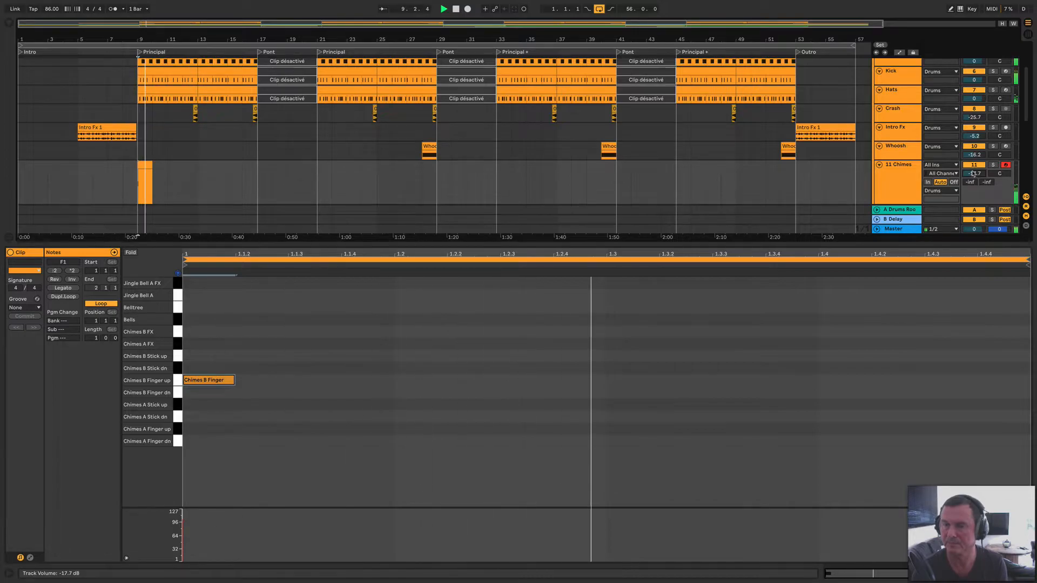
pyautogui.press('space')
pyautogui.doubleClick(901, 166)
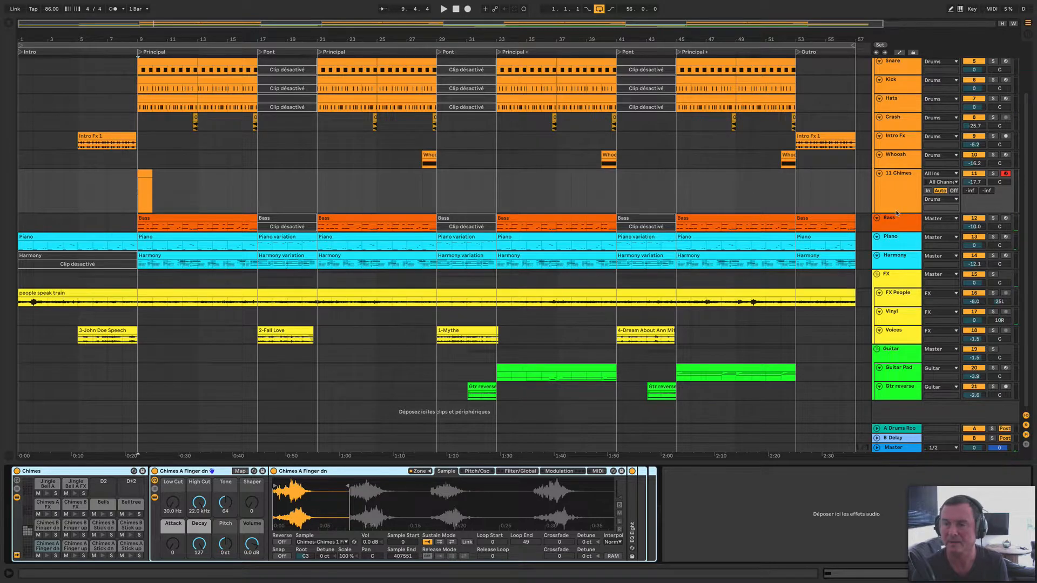
# - Move the Whoosh track into the FX group below Voices and colour the track yellow
pyautogui.scroll(3, 898, 189)
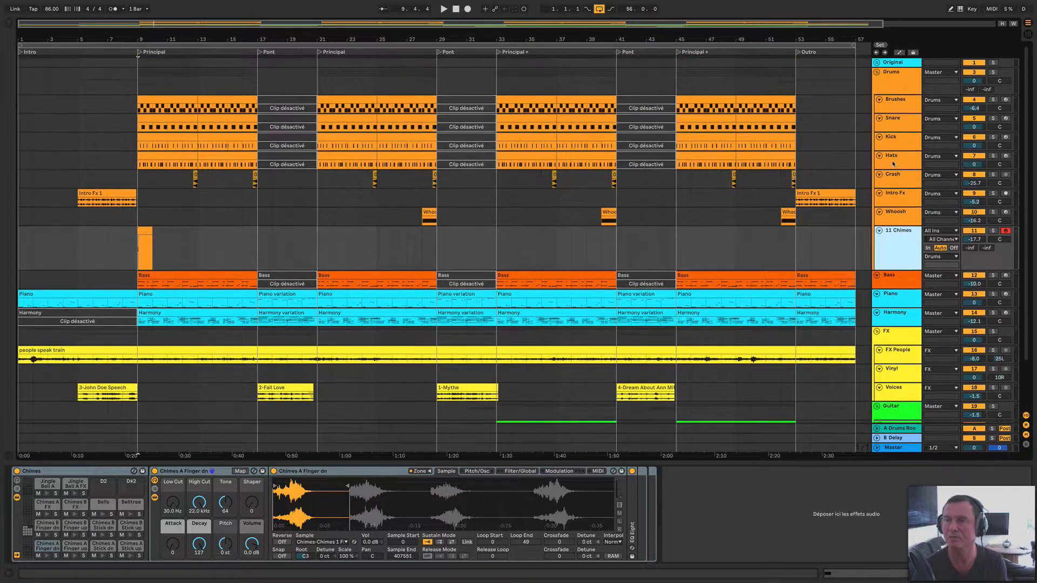
pyautogui.scroll(-3, 899, 220)
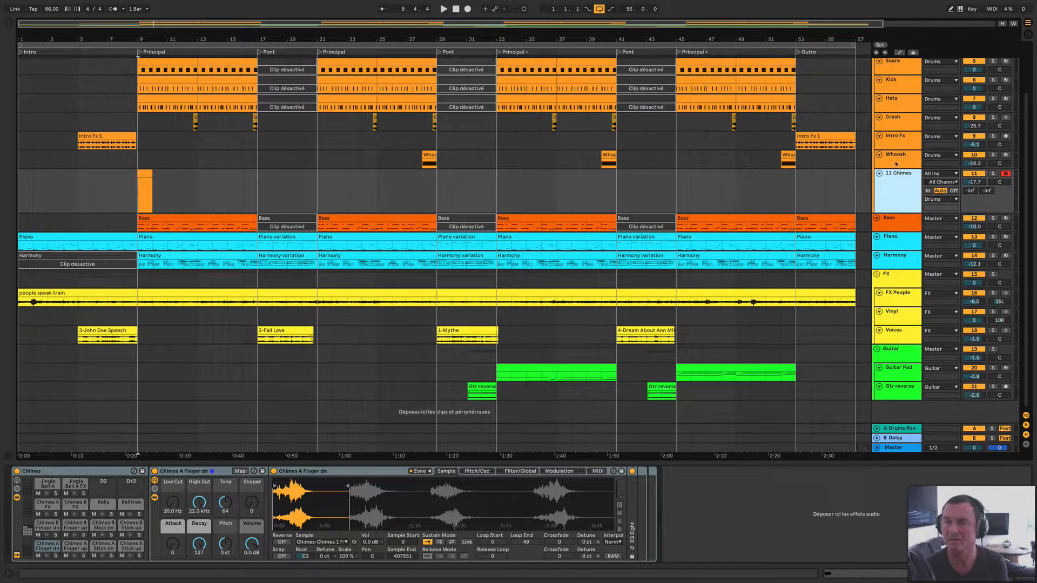
pyautogui.click(895, 162)
pyautogui.moveTo(901, 306); pyautogui.dragTo(904, 337)
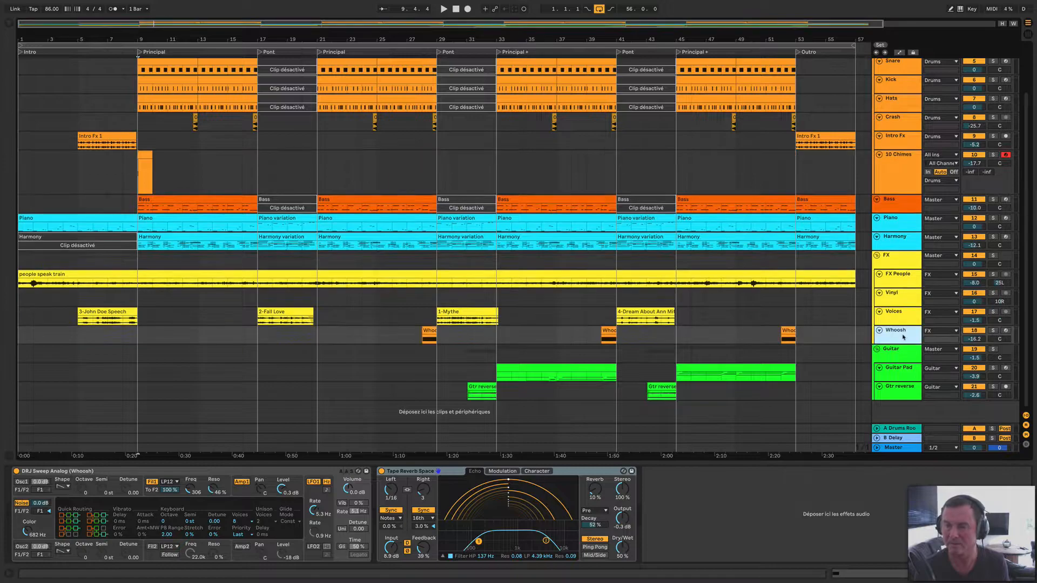
pyautogui.rightClick(896, 335)
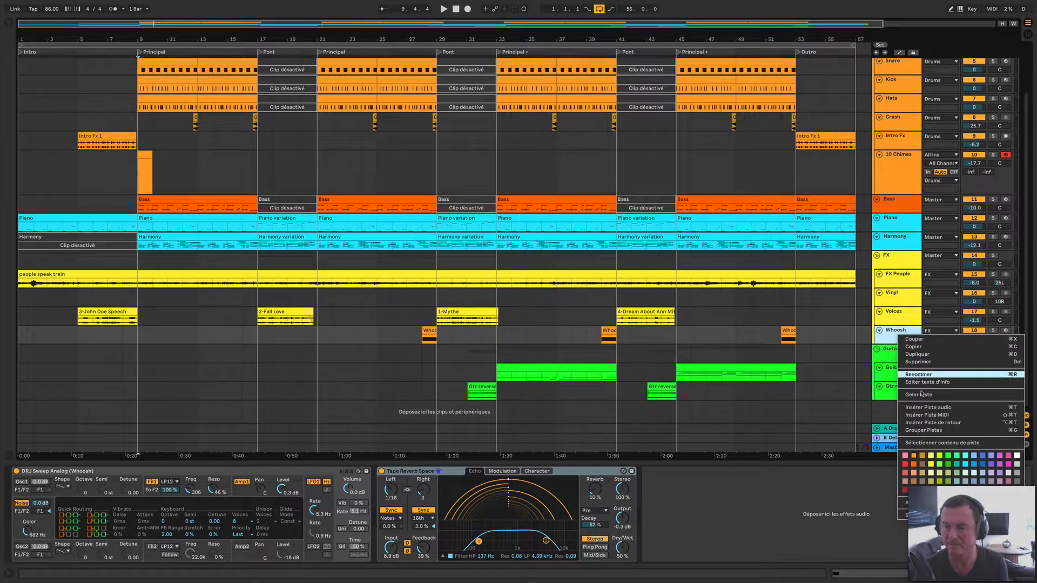
pyautogui.click(930, 462)
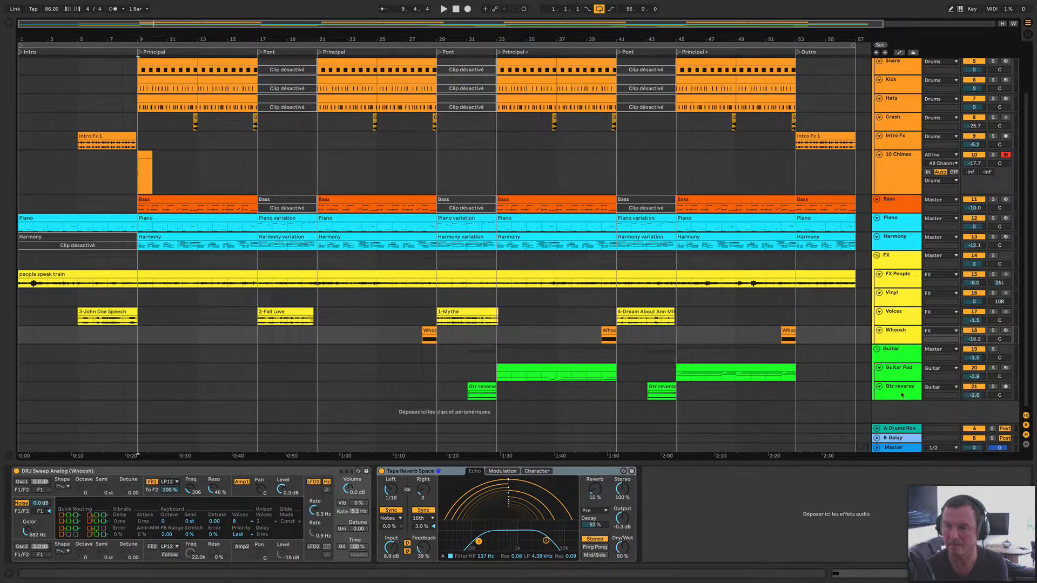
# - Move the Chimes track into the FX group below Whoosh and rename it Chimes
pyautogui.click(895, 162)
pyautogui.moveTo(896, 157); pyautogui.dragTo(899, 312)
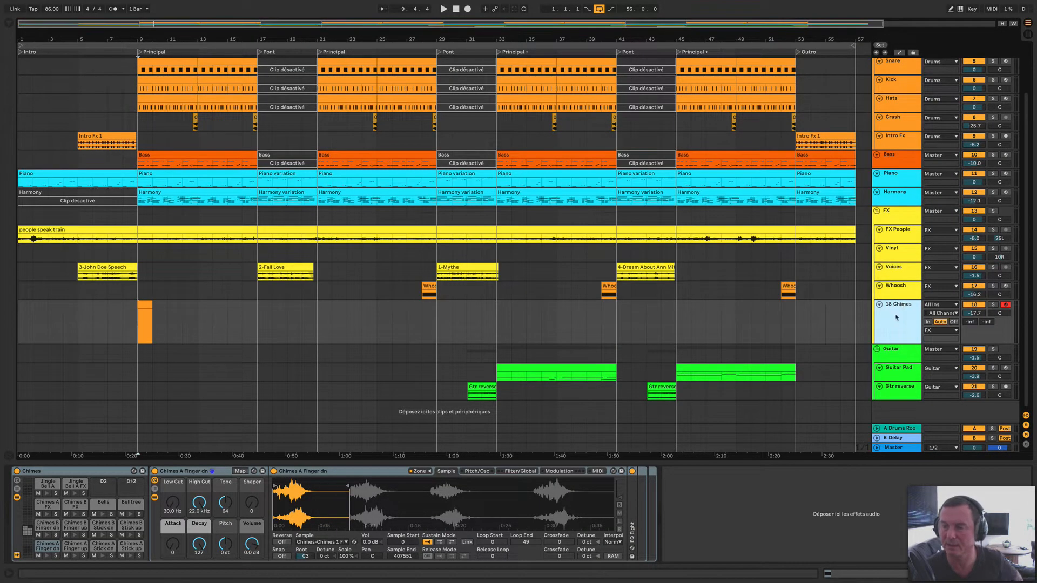
pyautogui.press('super+r')
pyautogui.write('Chimes')
pyautogui.press('Return')
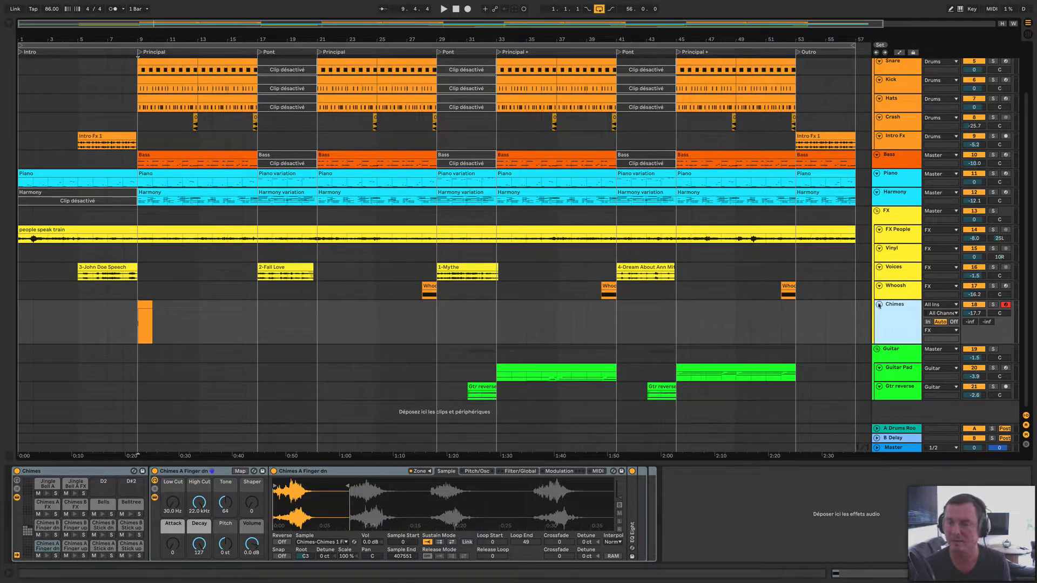
# - Apply the Whoosh track's yellow to its clips, then colour the Chimes track and its clip the same yellow
pyautogui.rightClick(894, 292)
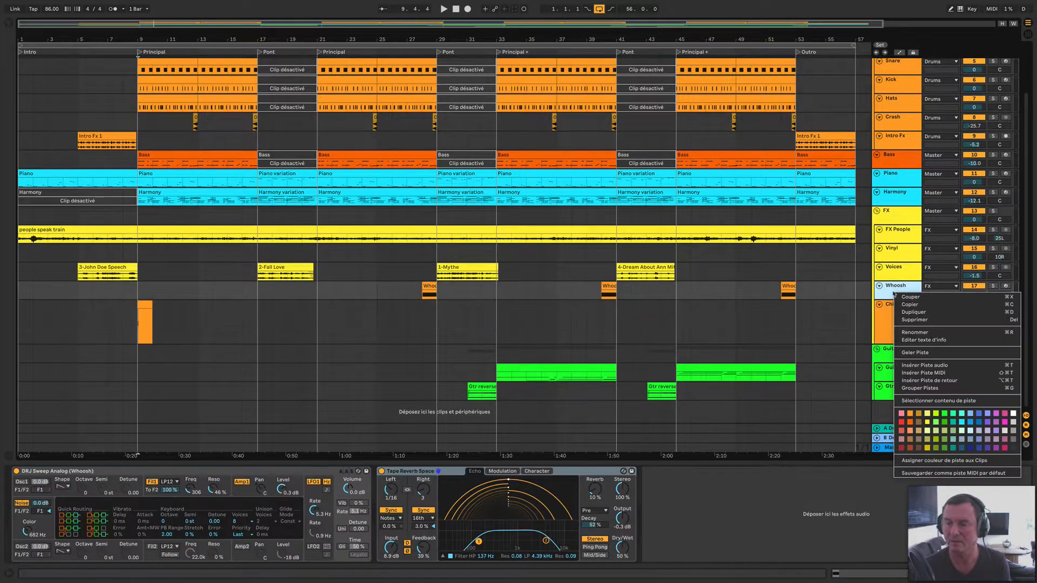
pyautogui.click(935, 461)
pyautogui.rightClick(898, 326)
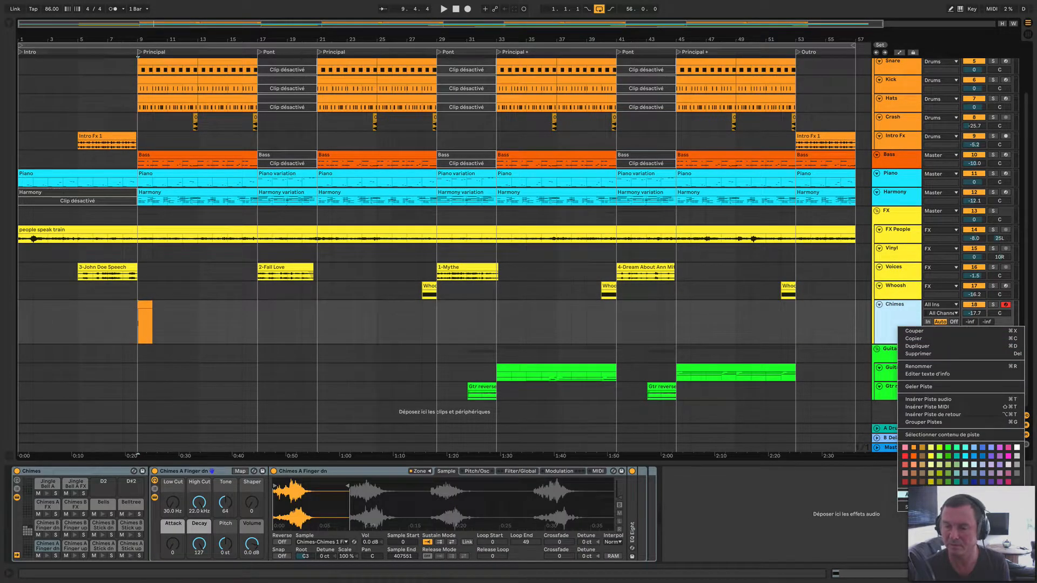
pyautogui.click(935, 495)
pyautogui.click(894, 293)
pyautogui.rightClick(901, 325)
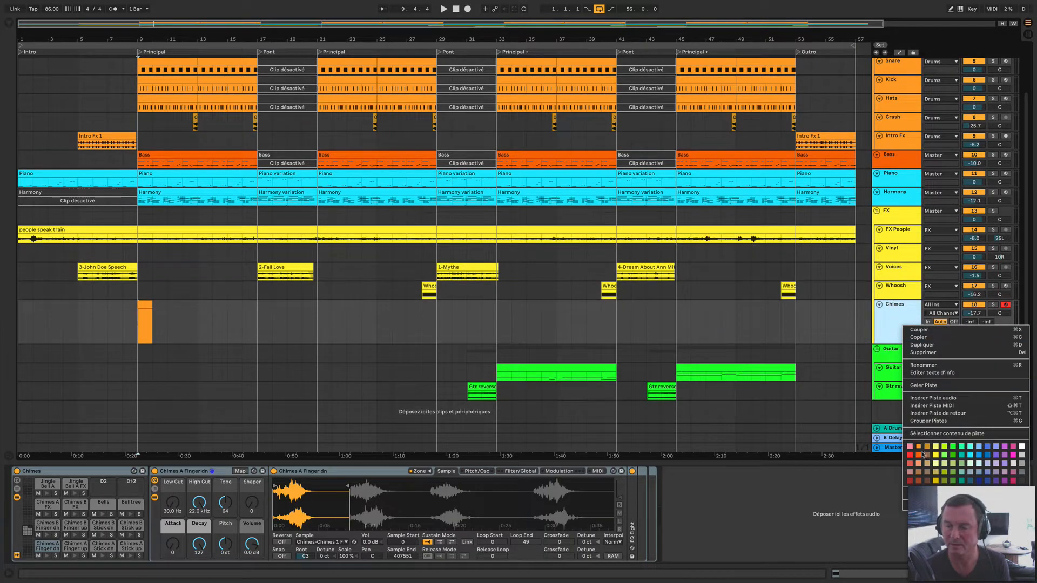
pyautogui.click(935, 456)
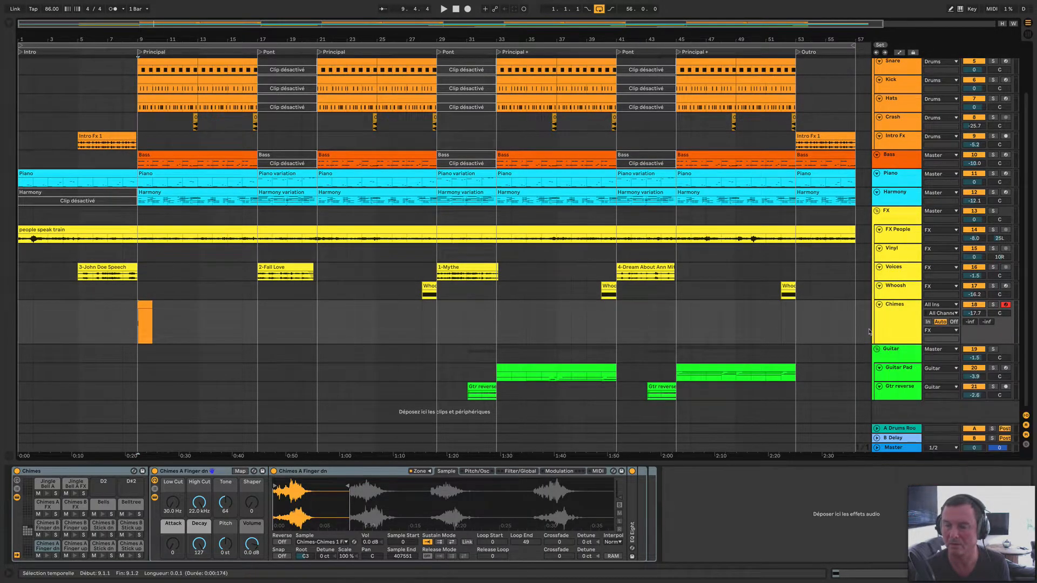
pyautogui.rightClick(888, 325)
pyautogui.click(900, 492)
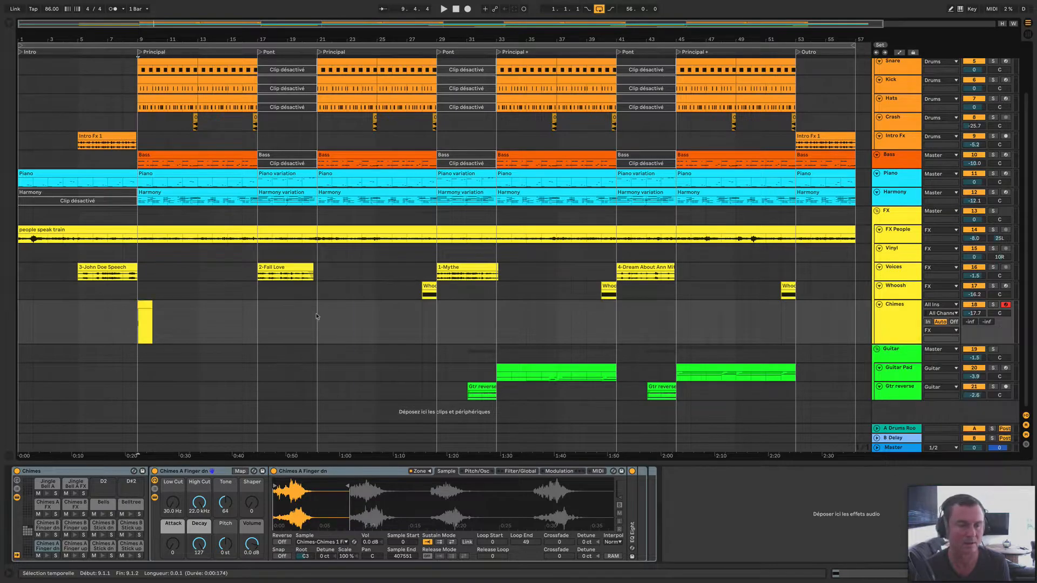
# - Fit the arrangement tracks to the window height and shorten the Chimes clip at bar 9 to half a bar
pyautogui.click(145, 305)
pyautogui.press('h')
pyautogui.press('m')
pyautogui.press('a')
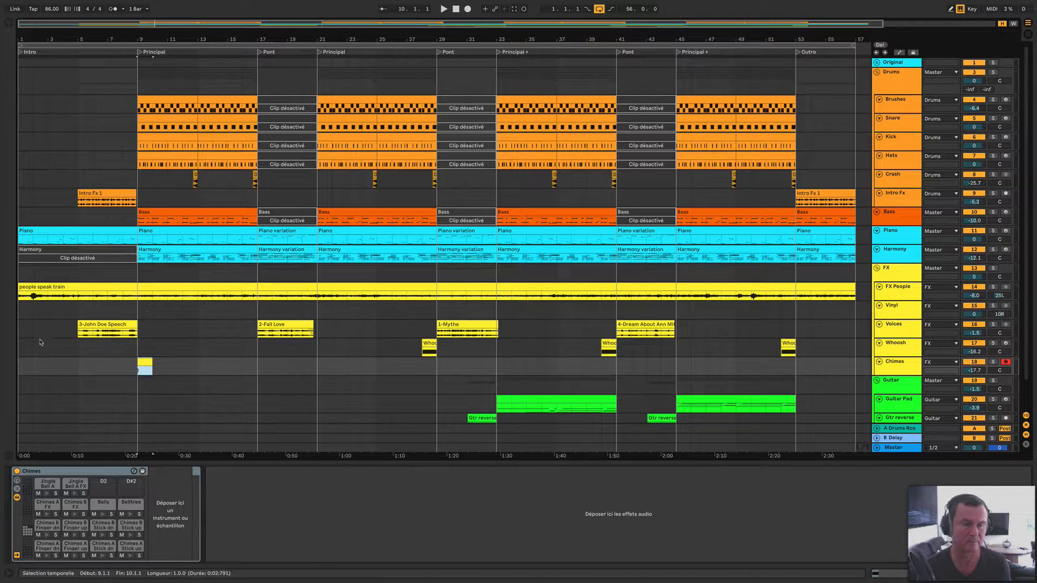
pyautogui.scroll(8, 236, 367)
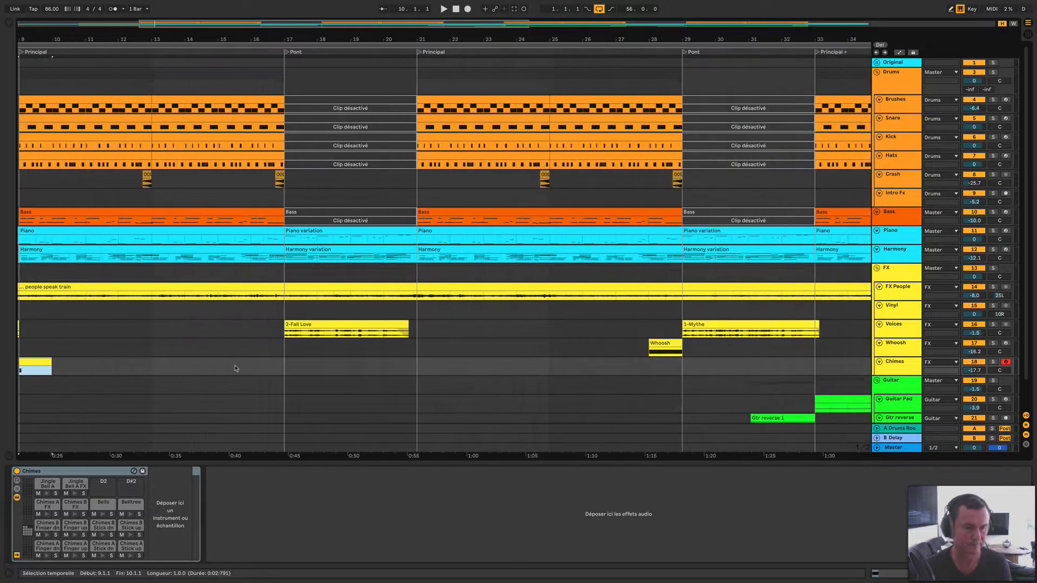
pyautogui.hscroll(-10, 248, 367)
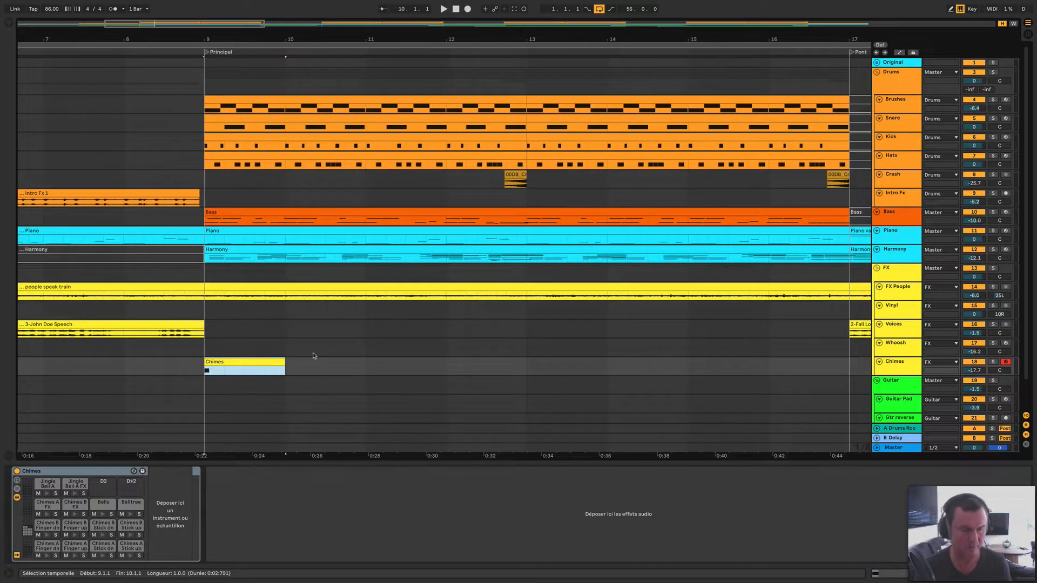
pyautogui.scroll(-5, 311, 355)
pyautogui.scroll(-4, 313, 356)
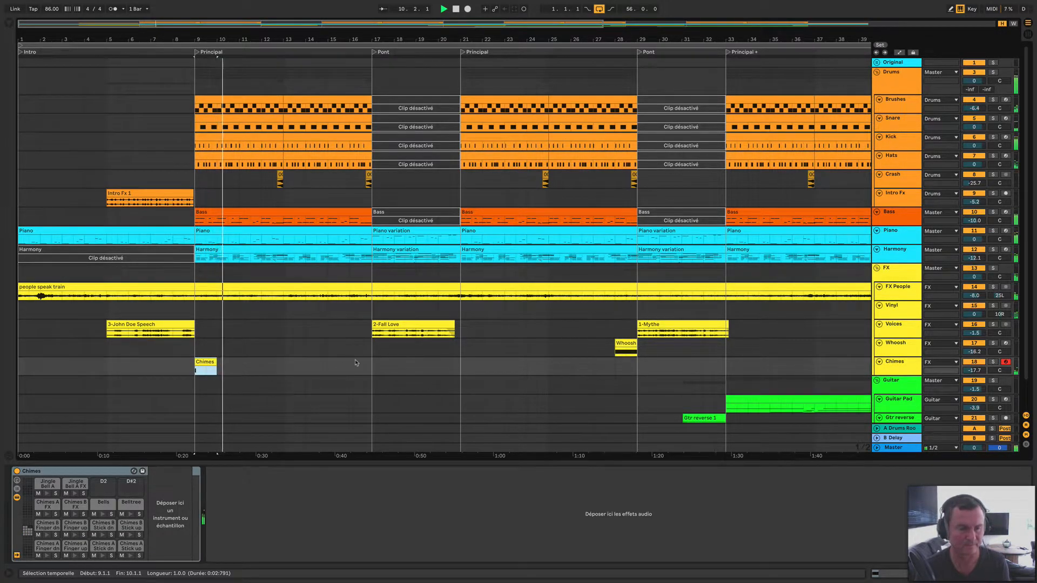
pyautogui.moveTo(216, 363); pyautogui.dragTo(206, 362)
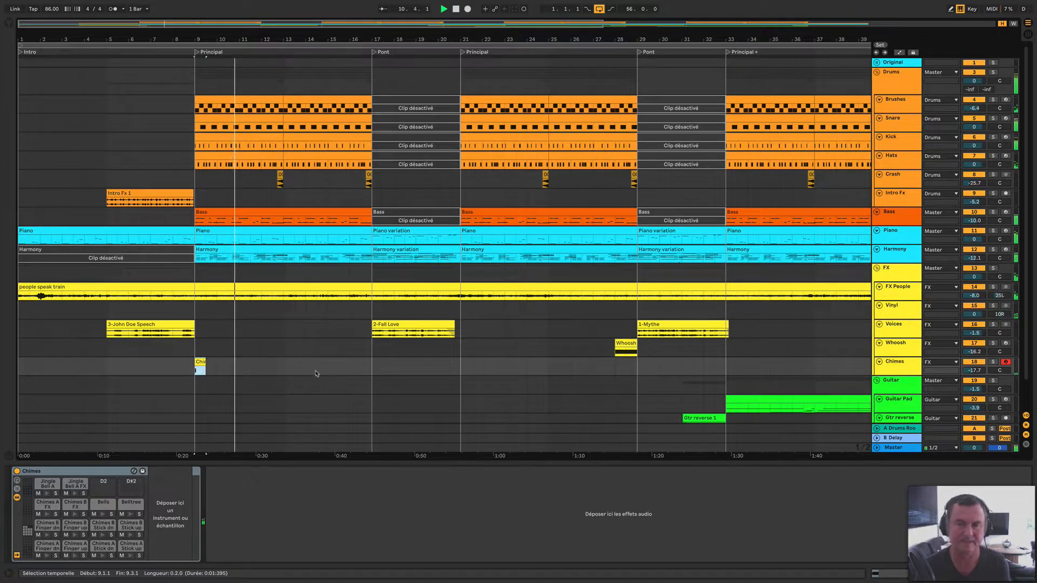
# - Copy the Chimes clip to the start of the other Principal sections at bars 21, 33 and 45
pyautogui.moveTo(200, 362); pyautogui.dragTo(732, 367)
pyautogui.hscroll(7, 731, 369)
pyautogui.moveTo(443, 368); pyautogui.dragTo(634, 370)
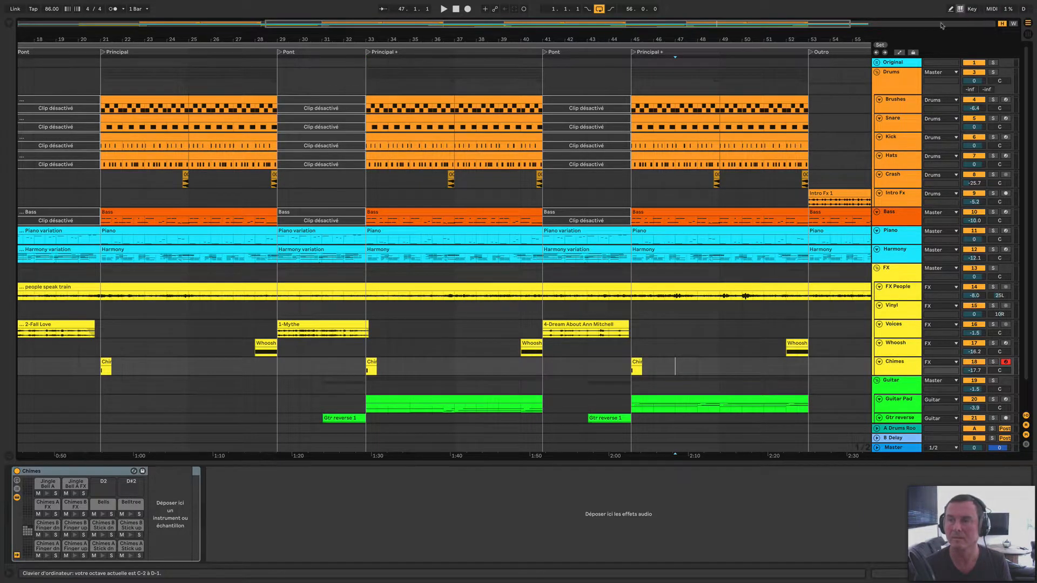
# - Show the whole arrangement and play the transitions into each Principal section to check the chimes
pyautogui.press('w')
pyautogui.press('space')
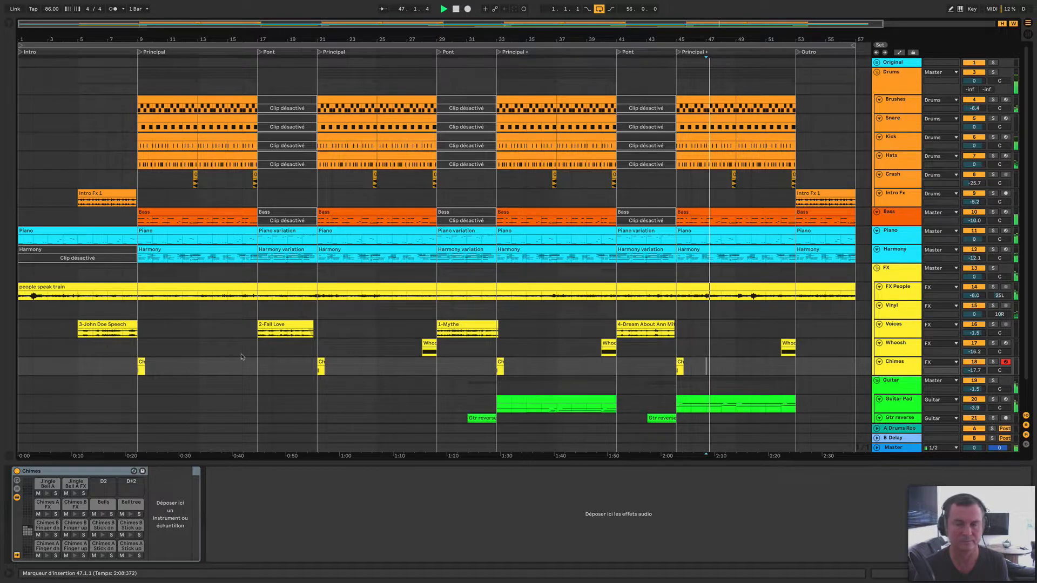
pyautogui.click(124, 383)
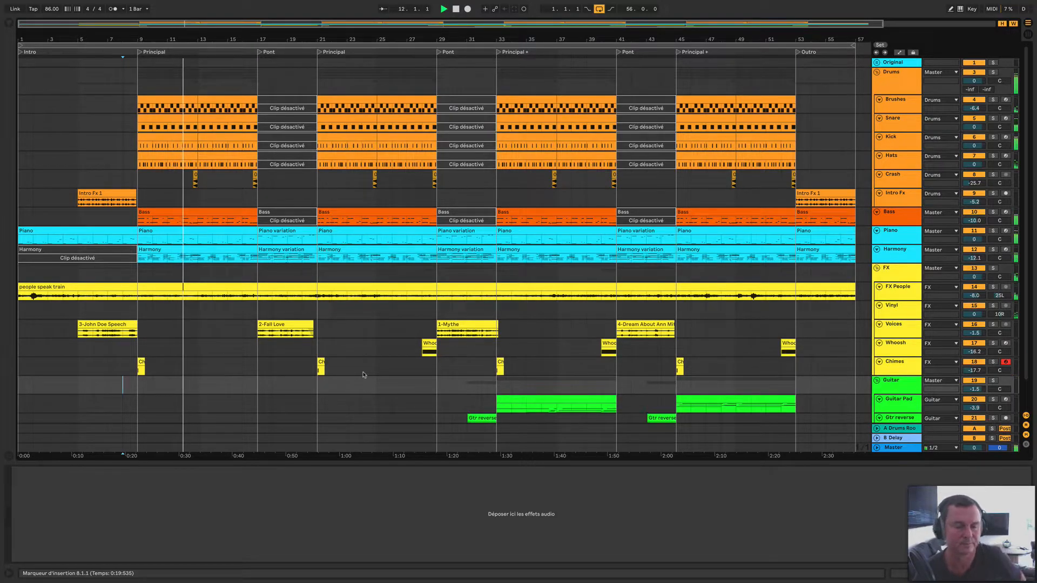
pyautogui.click(303, 379)
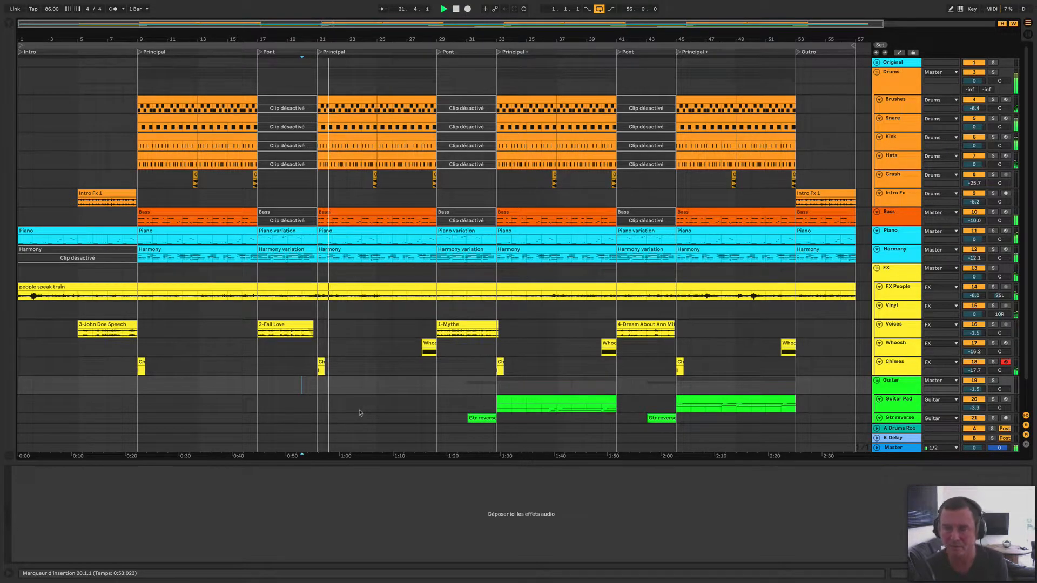
pyautogui.click(482, 382)
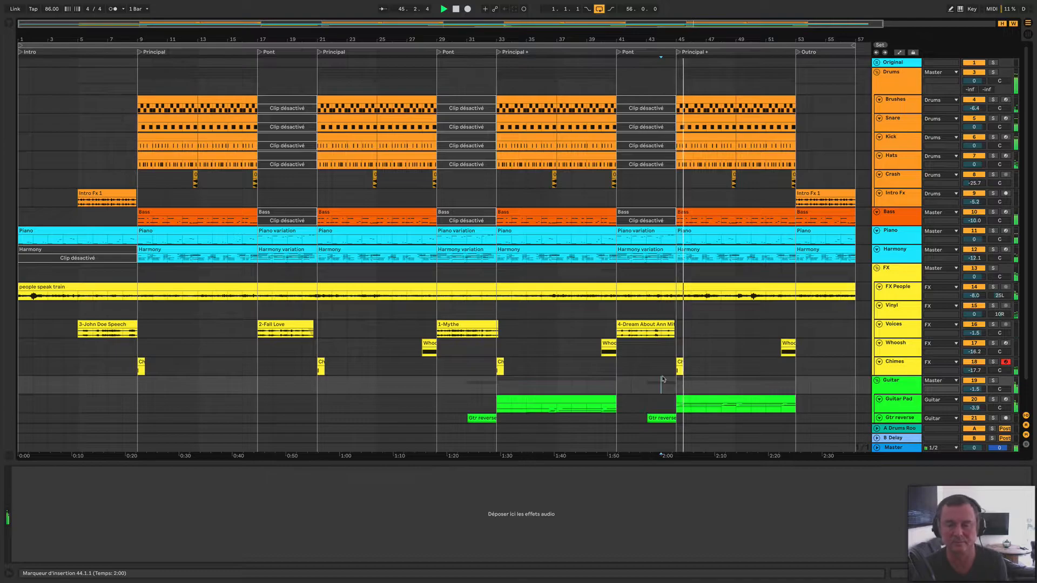
pyautogui.scroll(-2, 714, 366)
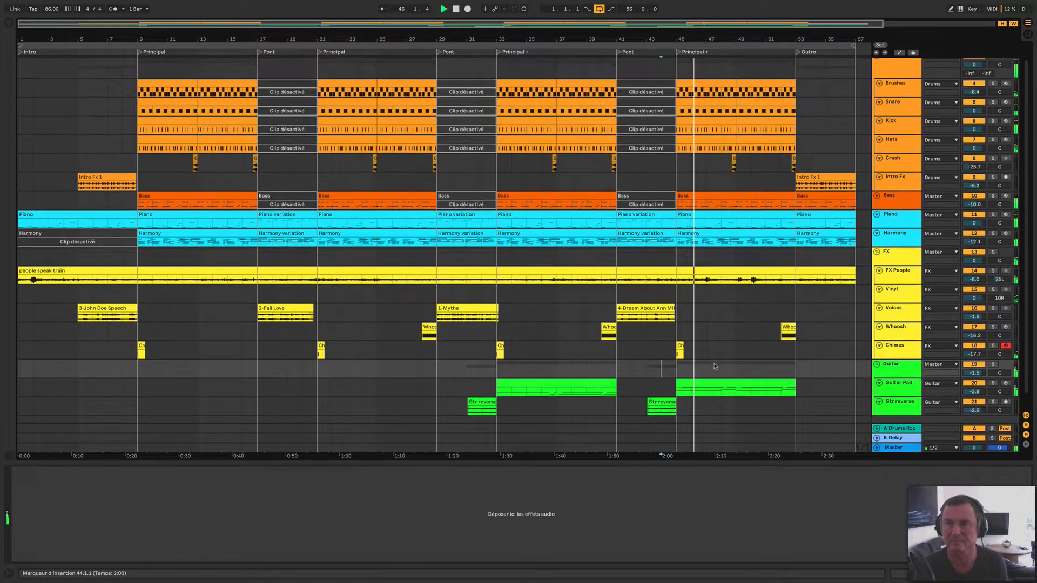
pyautogui.scroll(2, 715, 366)
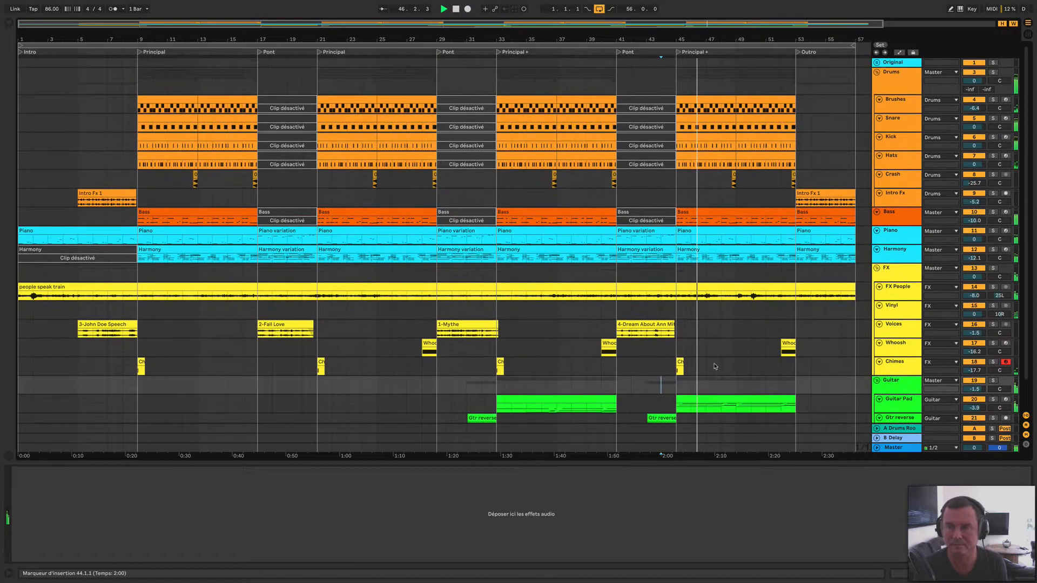
pyautogui.click(893, 88)
pyautogui.press('u')
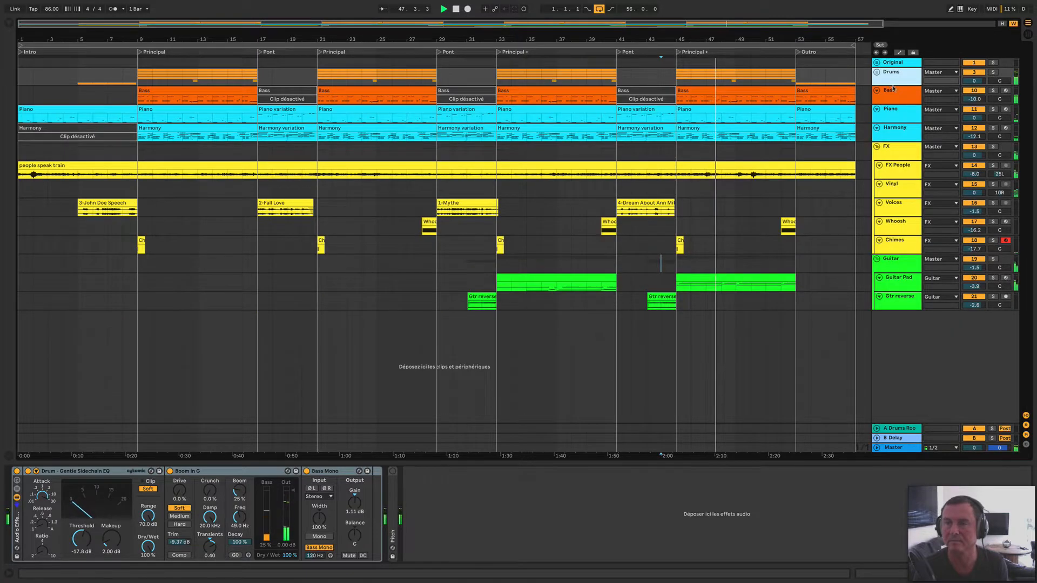
pyautogui.press('u')
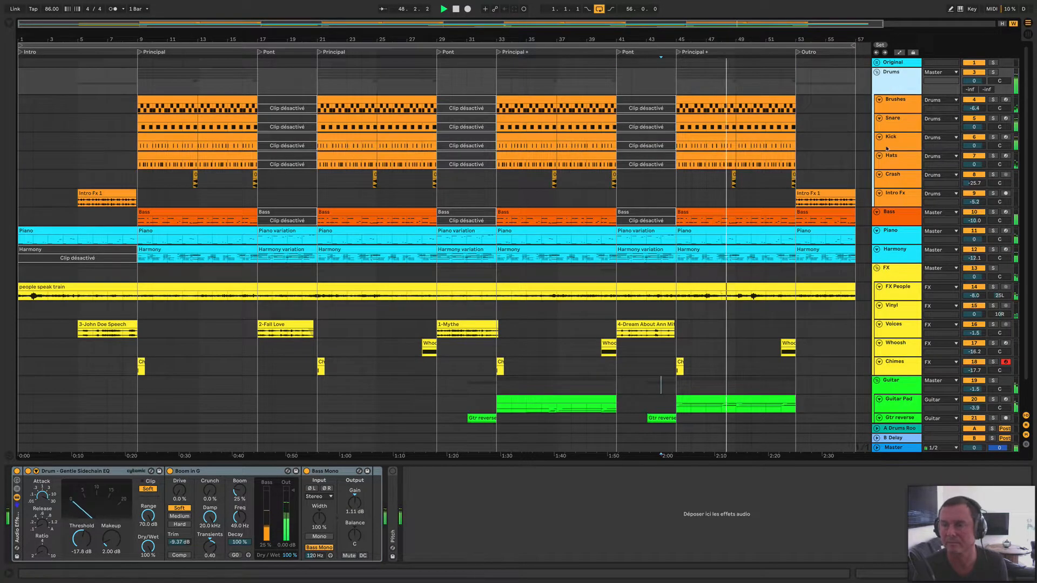
pyautogui.scroll(-3, 754, 277)
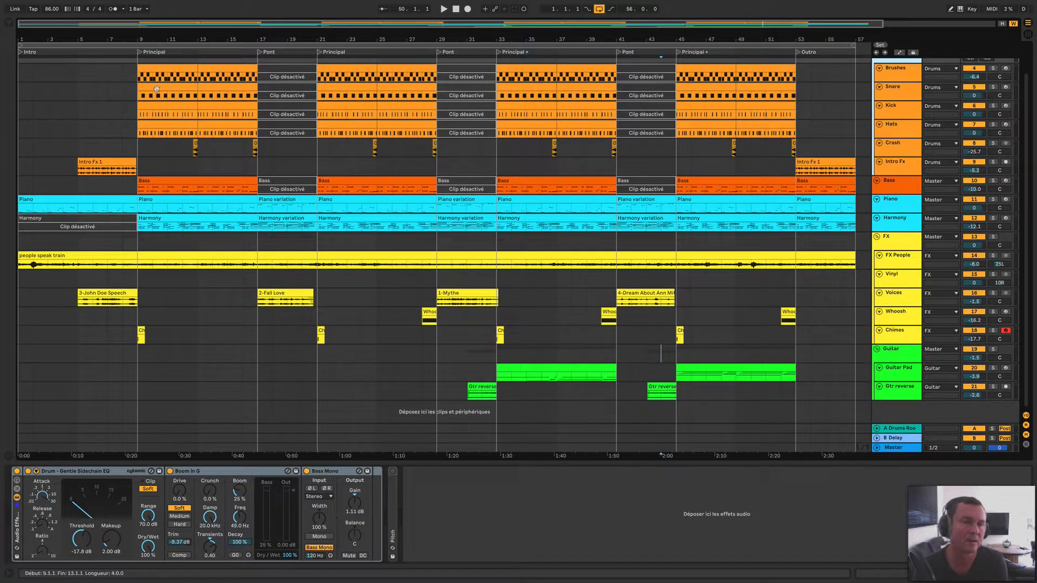
pyautogui.scroll(1, 167, 87)
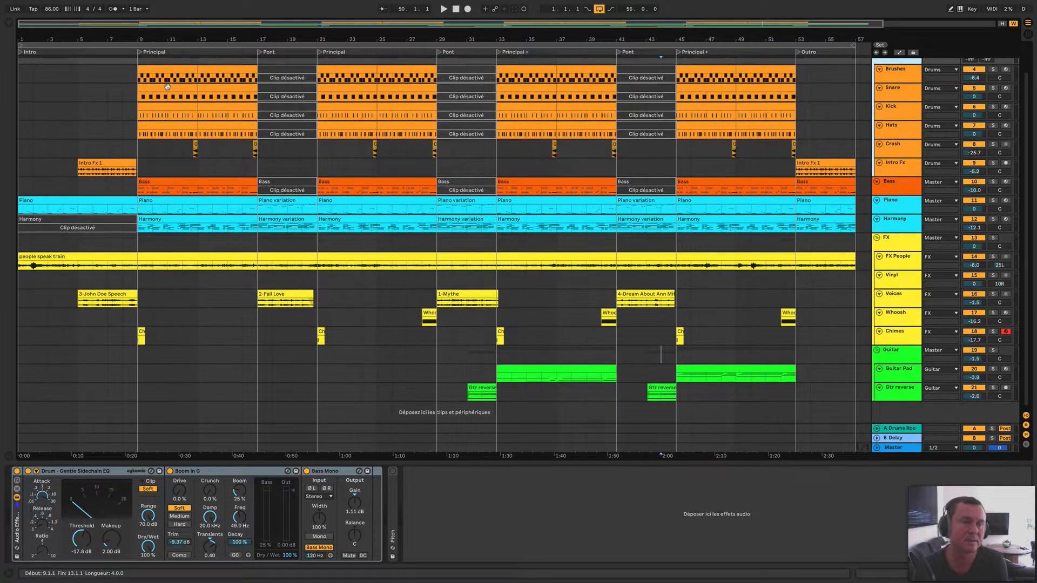
# - Reactivate the Kick clip in the first Pont section at bar 17 and delete all its notes except the last three
pyautogui.click(303, 106)
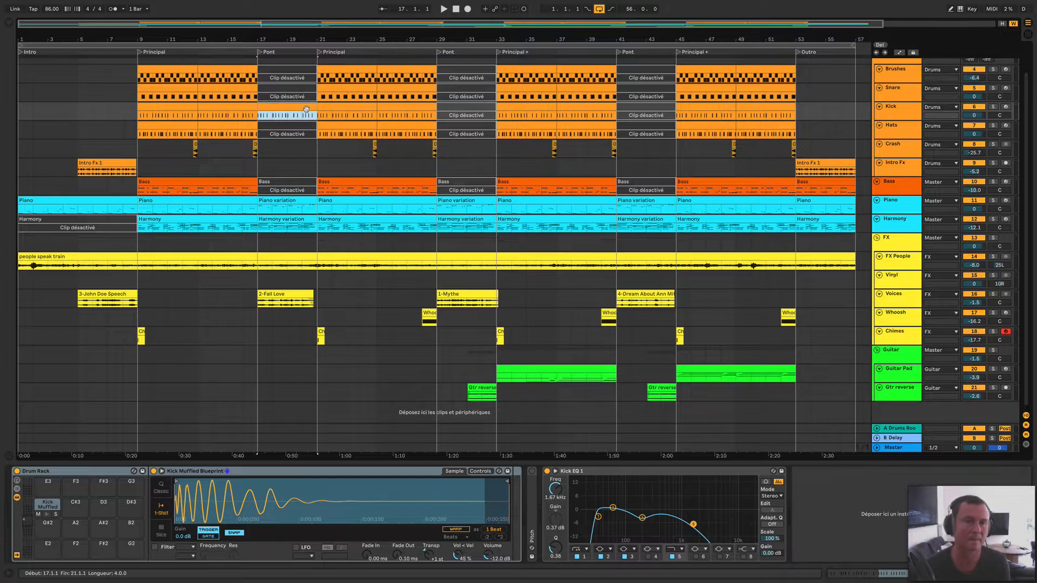
pyautogui.doubleClick(306, 108)
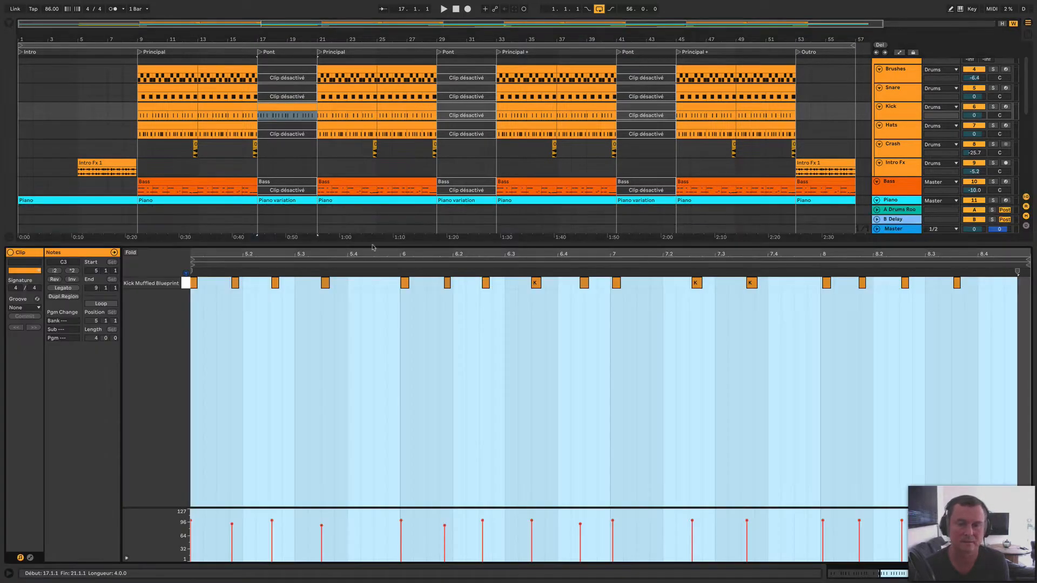
pyautogui.click(846, 358)
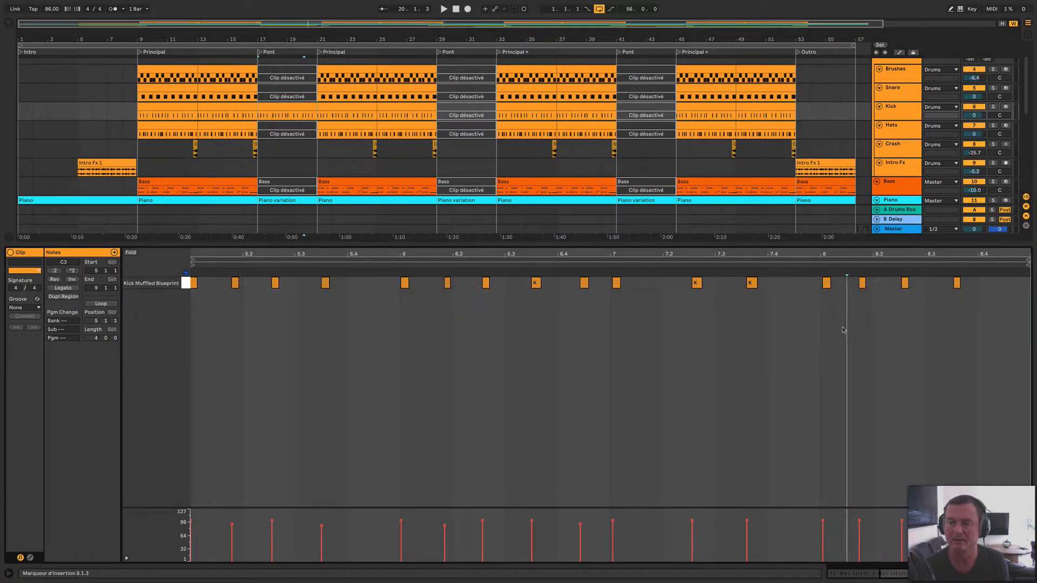
pyautogui.moveTo(853, 318); pyautogui.dragTo(177, 281)
pyautogui.press('Delete')
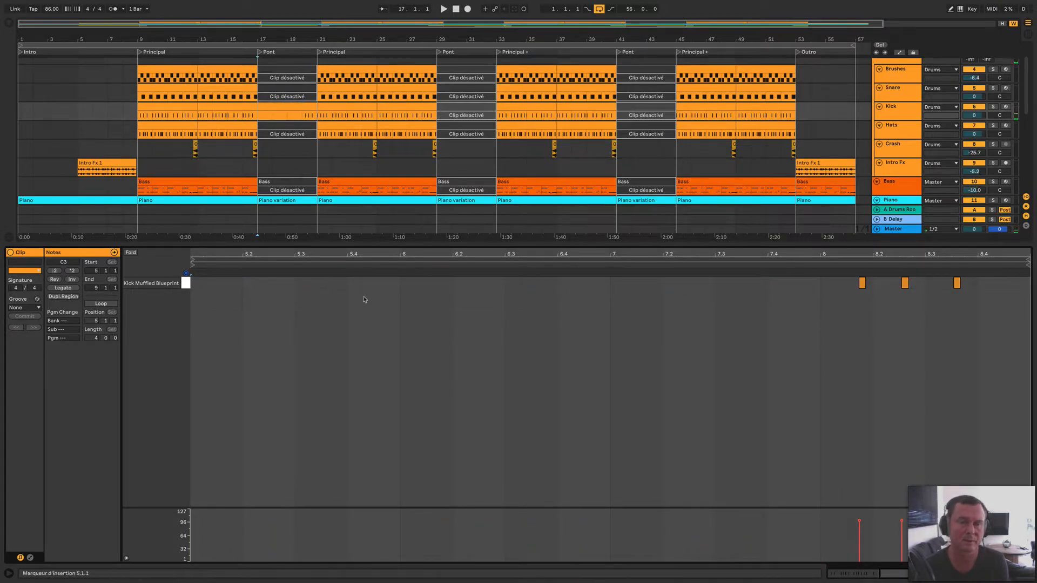
# - Remove the empty part of the Kick clip from bar 17 to 20, keeping only the bar before the second Principal
pyautogui.click(264, 106)
pyautogui.moveTo(261, 107); pyautogui.dragTo(313, 124)
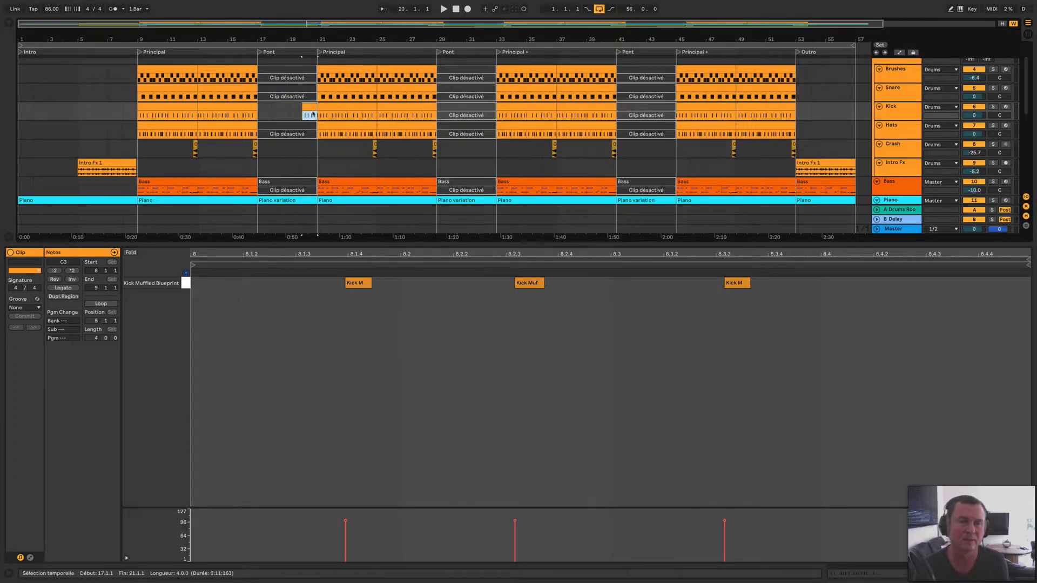
pyautogui.scroll(10, 316, 113)
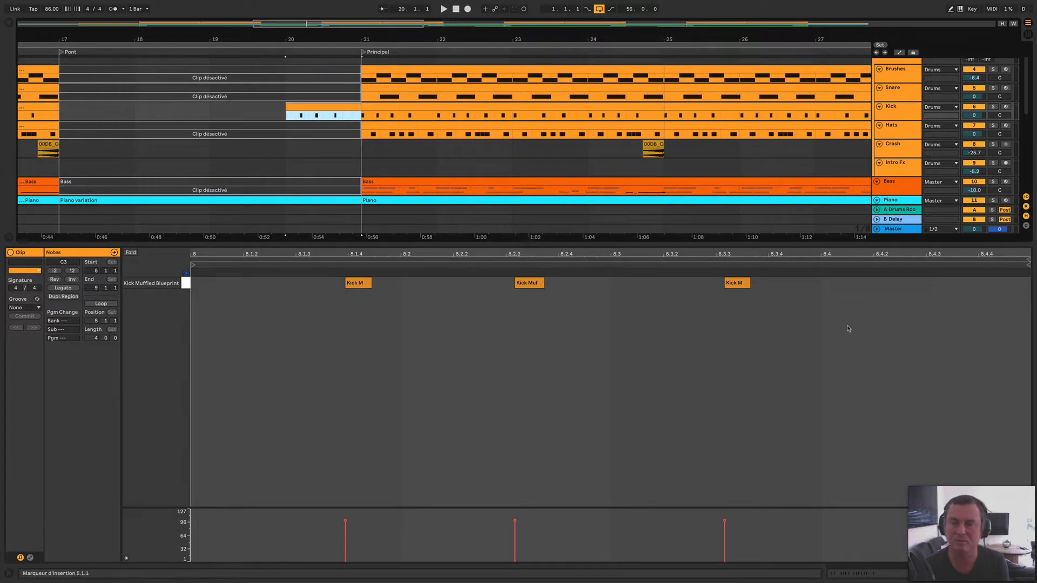
# - Move the three kick notes towards the end of the clip, to about 8.3.3, 8.4.3 and 8.4.4
pyautogui.click(875, 319)
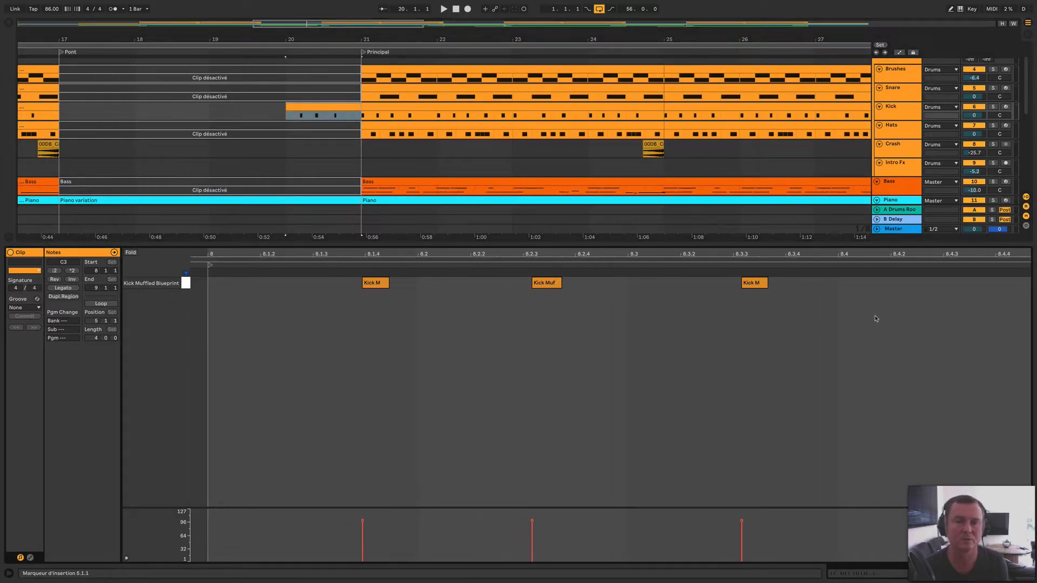
pyautogui.hscroll(1, 854, 309)
pyautogui.moveTo(735, 284); pyautogui.dragTo(960, 295)
pyautogui.moveTo(528, 284); pyautogui.dragTo(887, 284)
pyautogui.moveTo(356, 284); pyautogui.dragTo(686, 285)
pyautogui.moveTo(888, 284); pyautogui.dragTo(1001, 285)
pyautogui.moveTo(945, 285); pyautogui.dragTo(963, 284)
pyautogui.moveTo(706, 285); pyautogui.dragTo(746, 285)
pyautogui.moveTo(1002, 285); pyautogui.dragTo(1014, 286)
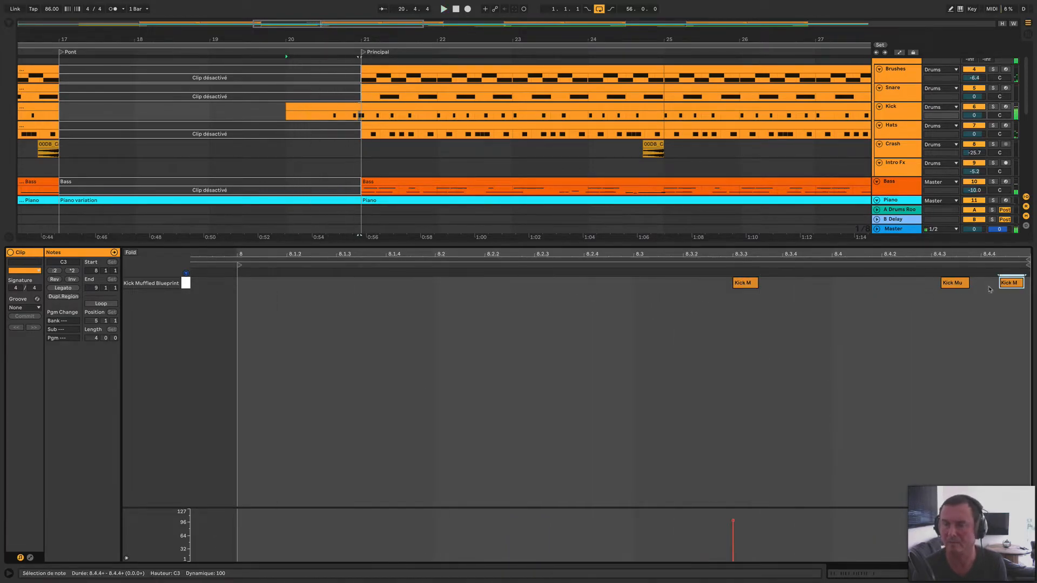
# - Nudge each of the three kick notes slightly later while playing the kick fill into bar 21
pyautogui.click(633, 308)
pyautogui.moveTo(733, 284); pyautogui.dragTo(773, 285)
pyautogui.press('space')
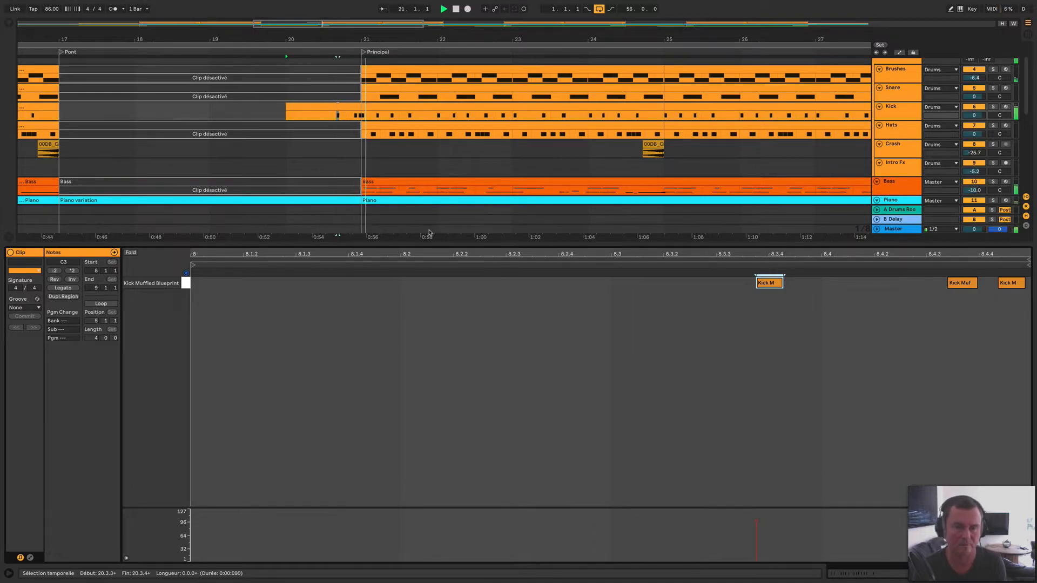
pyautogui.moveTo(1008, 290); pyautogui.dragTo(1014, 293)
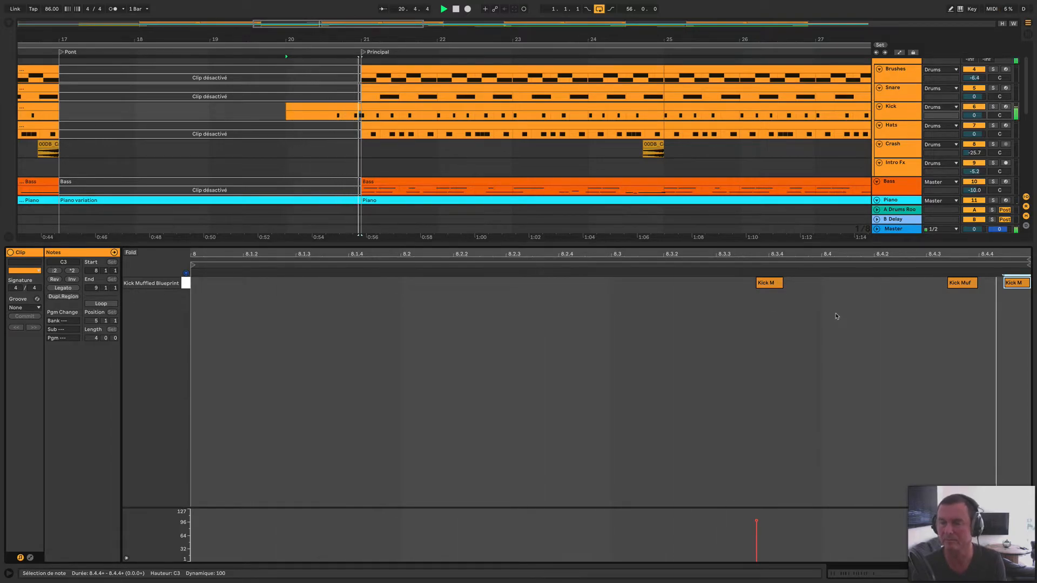
pyautogui.moveTo(961, 286); pyautogui.dragTo(966, 284)
pyautogui.press('space')
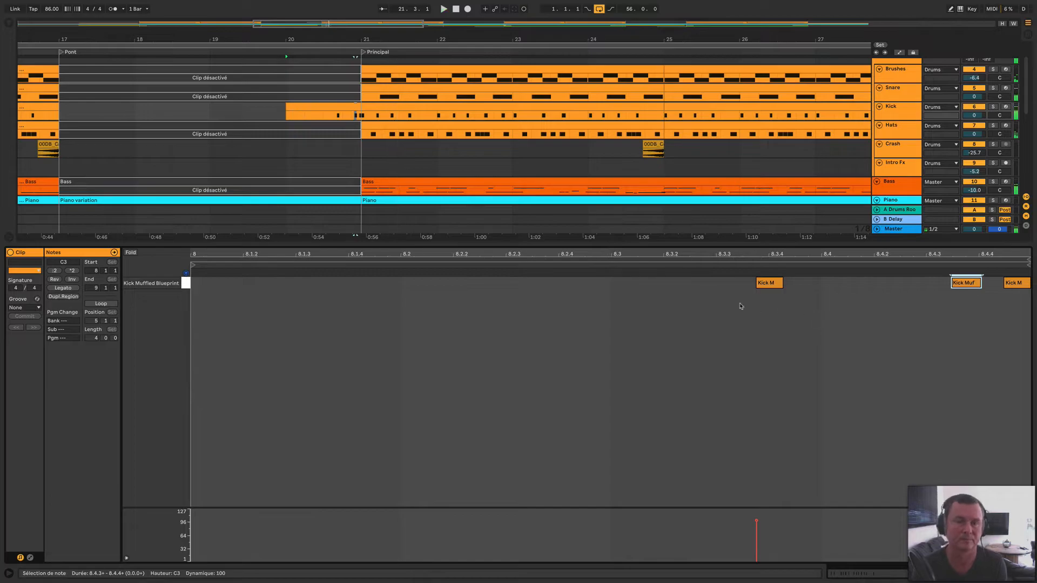
pyautogui.click(896, 110)
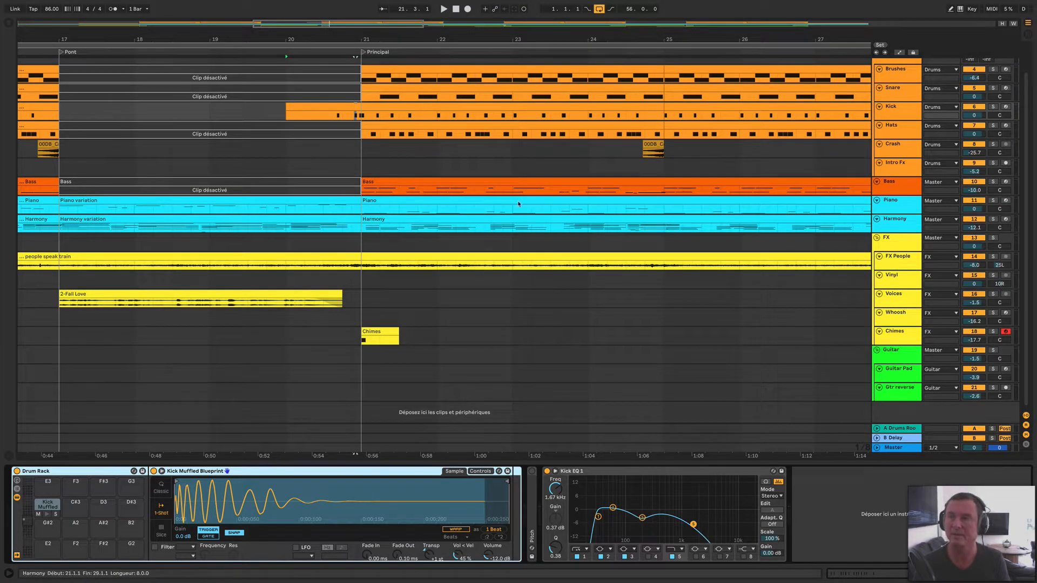
# - Shorten the kick fill before bar 21 so it starts at 20.3.3 and play the transition
pyautogui.click(307, 217)
pyautogui.press('w')
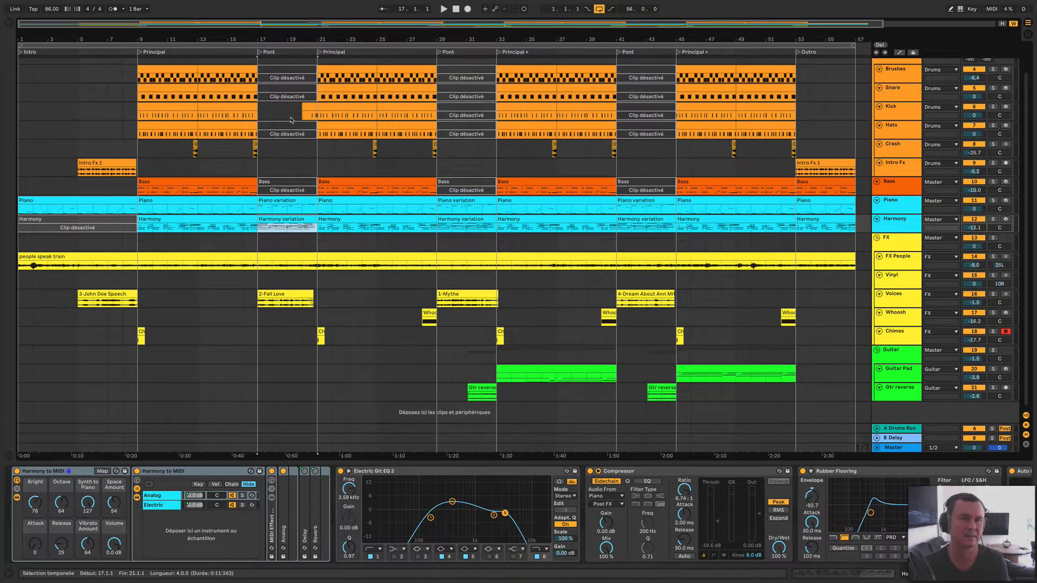
pyautogui.click(307, 109)
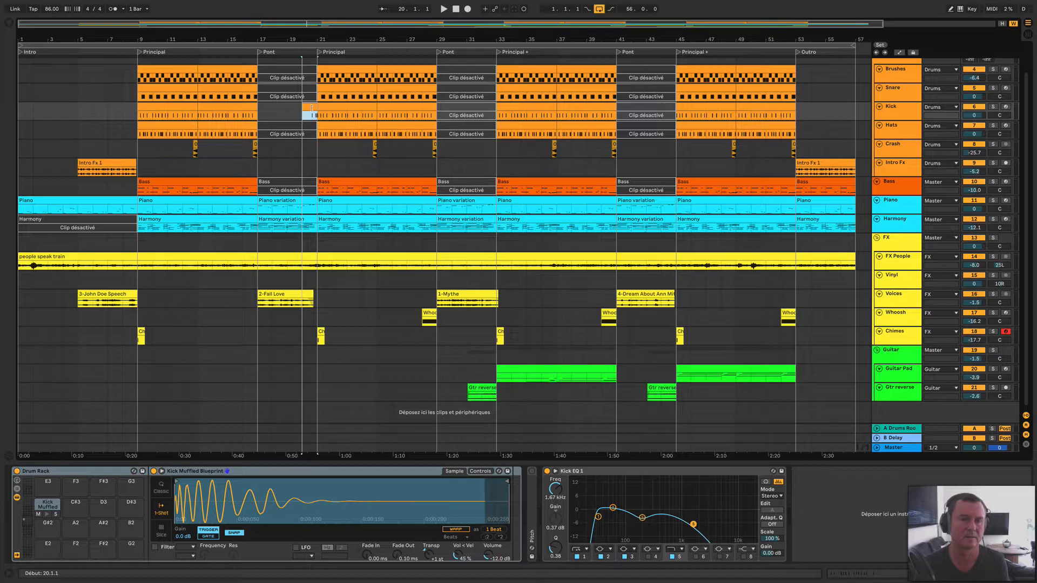
pyautogui.moveTo(313, 108); pyautogui.dragTo(319, 116)
pyautogui.press('z')
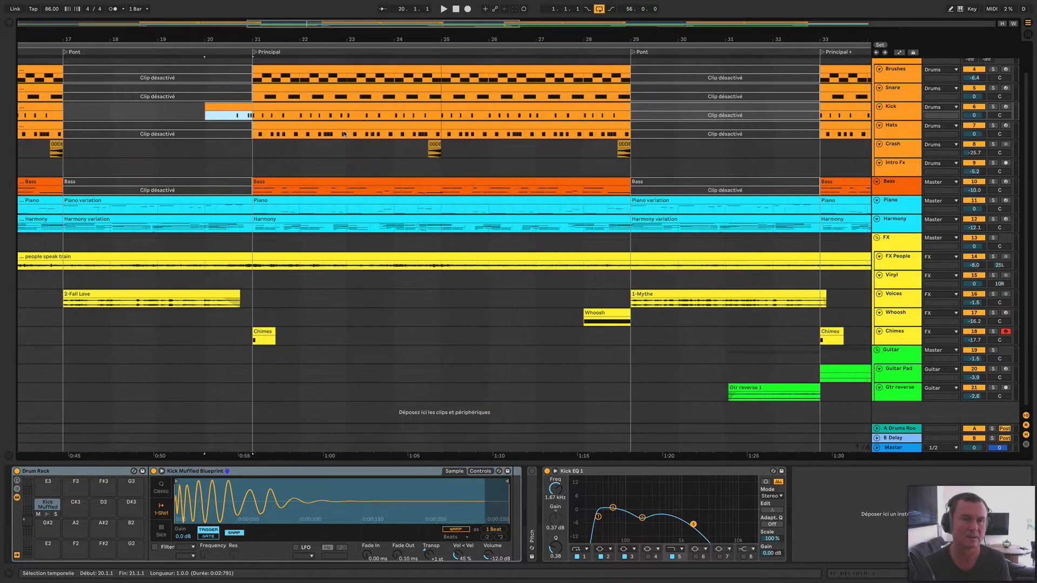
pyautogui.moveTo(311, 108); pyautogui.dragTo(331, 107)
pyautogui.click(260, 148)
pyautogui.press('space')
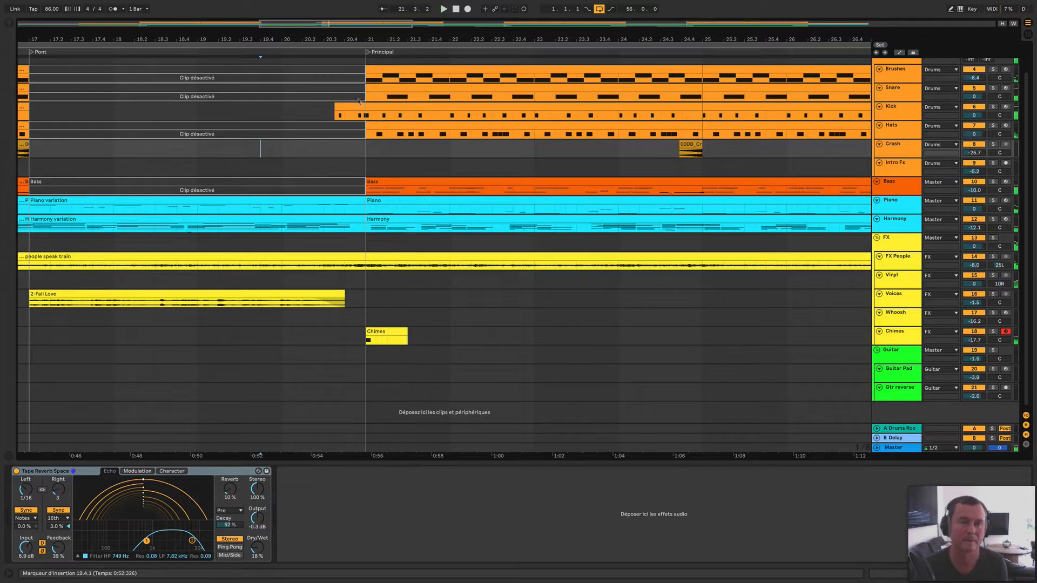
# - Delete the deactivated Kick clips in the Pont sections at bars 29 and 41
pyautogui.press('w')
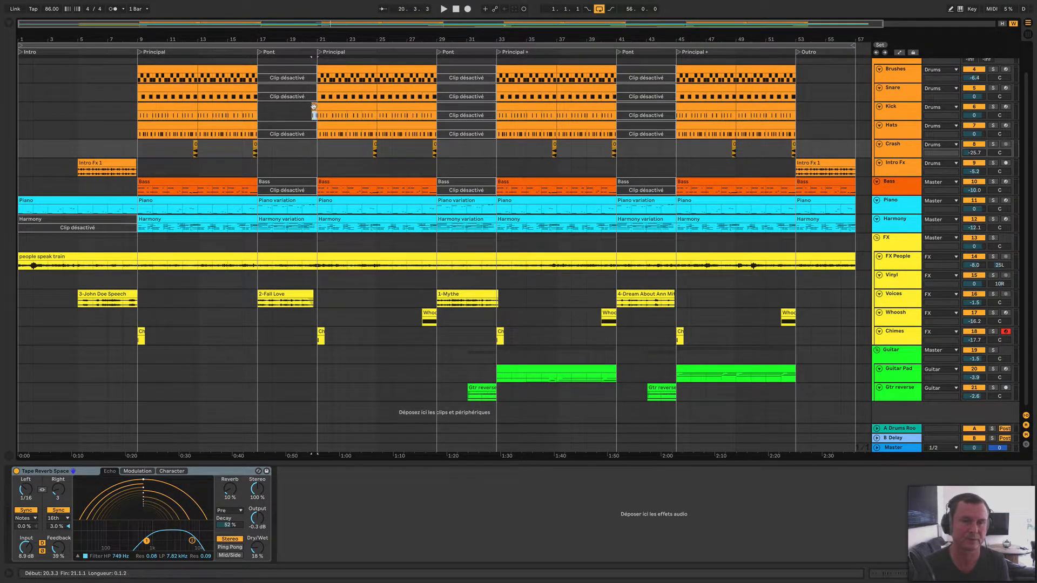
pyautogui.click(313, 107)
pyautogui.click(448, 108)
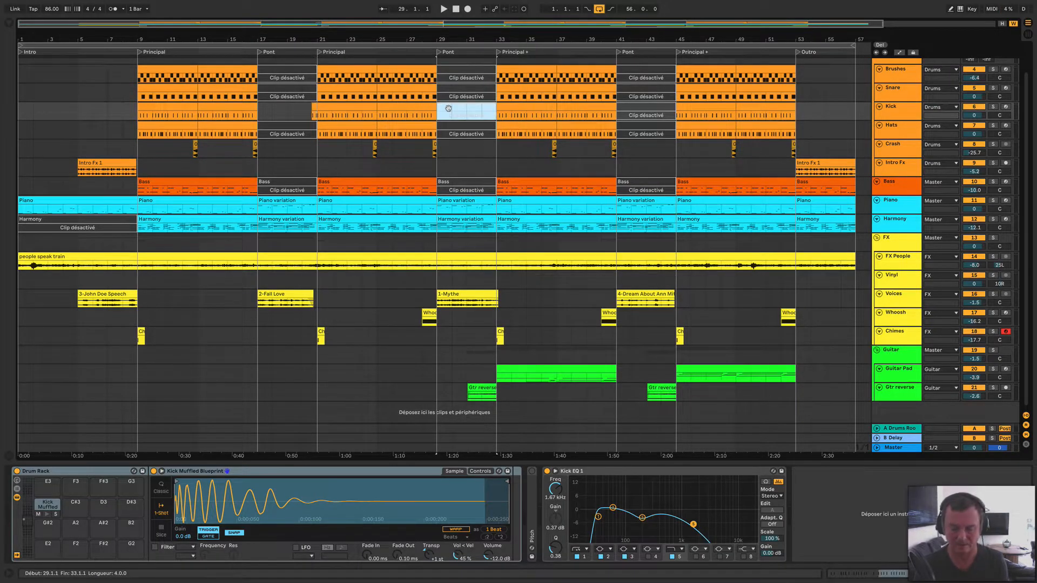
pyautogui.click(633, 109)
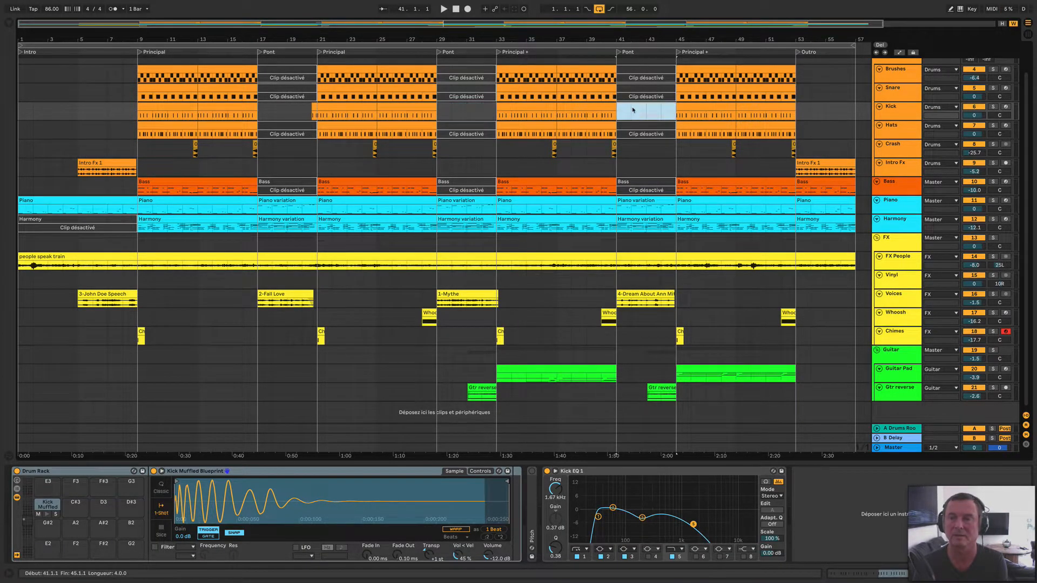
# - Copy the kick fill at 20.3.3 into the second Pont section and align its end with bar 33
pyautogui.click(314, 108)
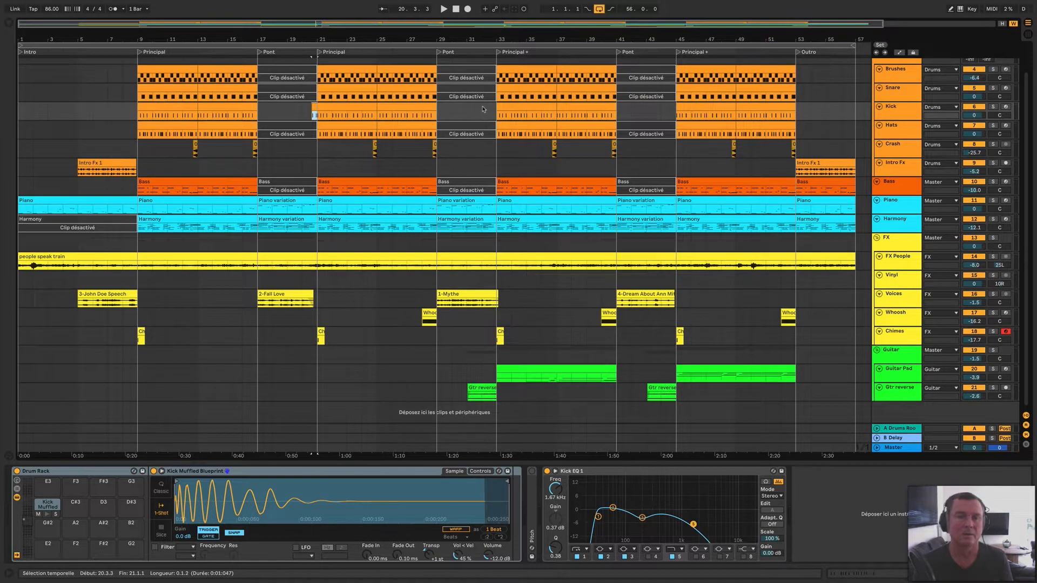
pyautogui.moveTo(482, 108); pyautogui.dragTo(494, 116)
pyautogui.click(532, 133)
pyautogui.press('z')
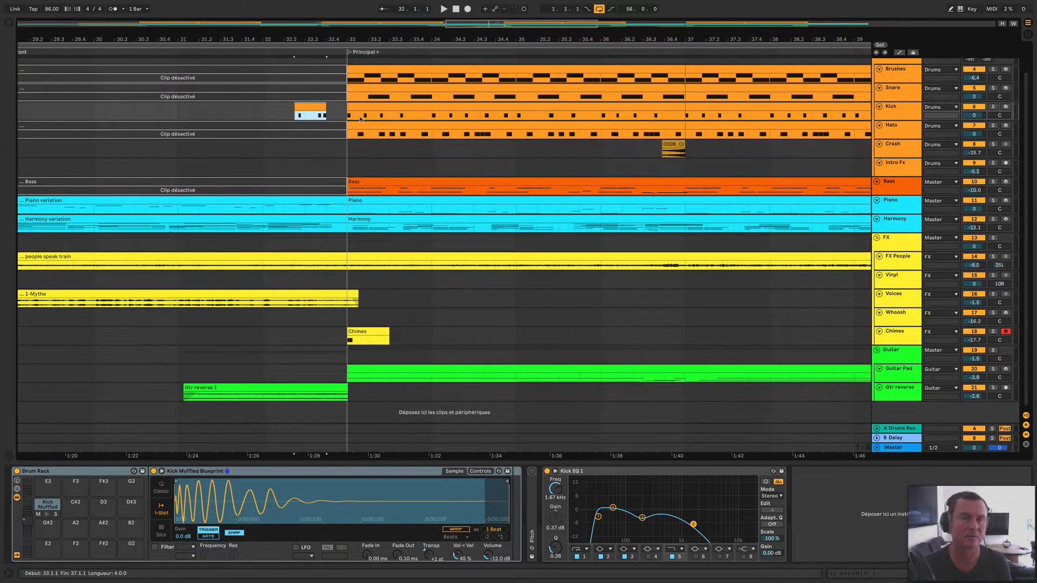
pyautogui.moveTo(317, 109); pyautogui.dragTo(338, 111)
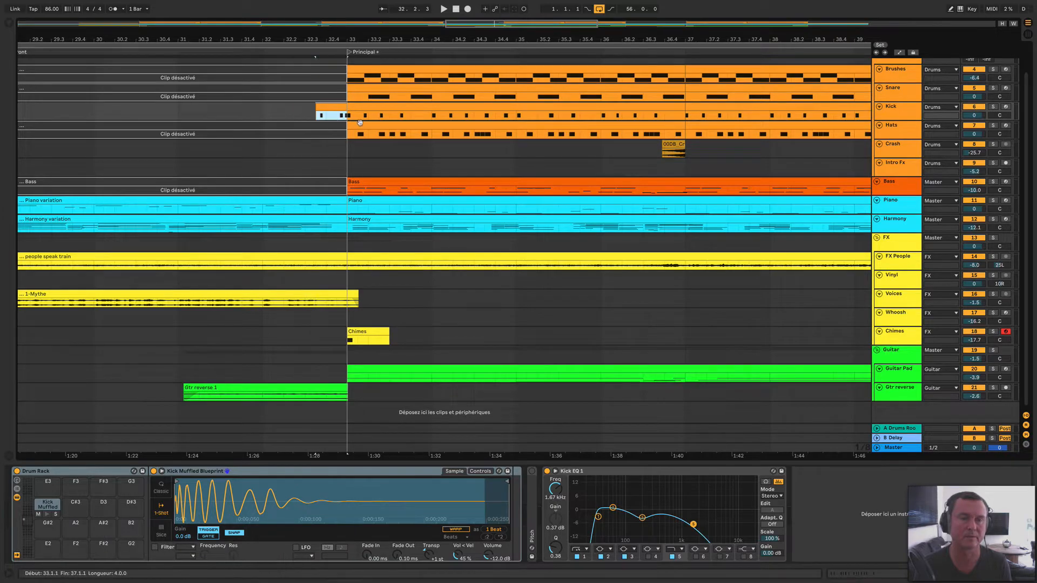
# - Paste the kick fill into the third Pont section and place it from 44.3.3 to 45.1.1
pyautogui.hscroll(2, 360, 124)
pyautogui.hscroll(6, 359, 123)
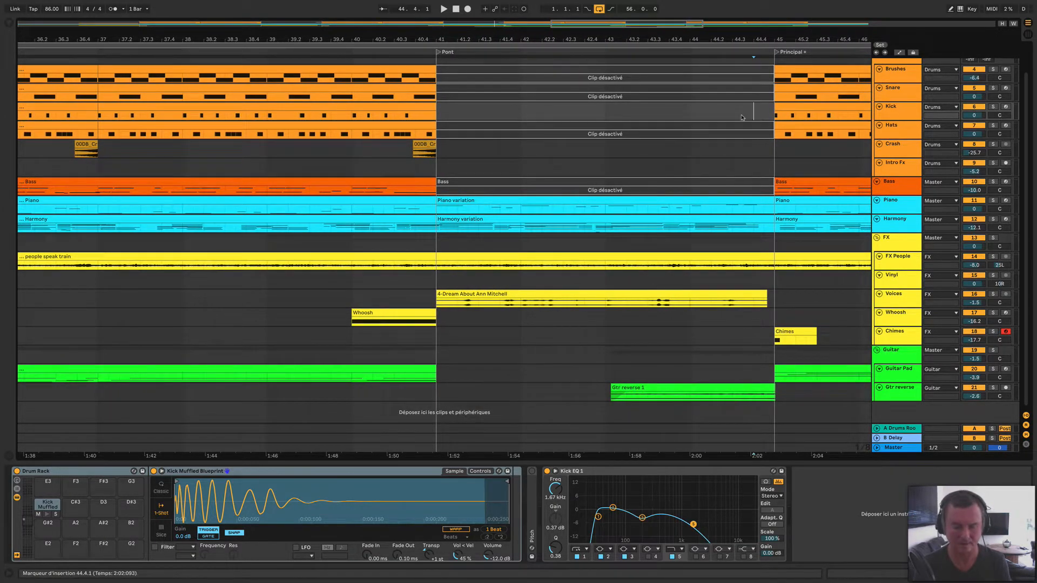
pyautogui.hotkey('ctrl', 'v')
pyautogui.moveTo(767, 108); pyautogui.dragTo(736, 108)
pyautogui.hotkey('ctrl', 'z')
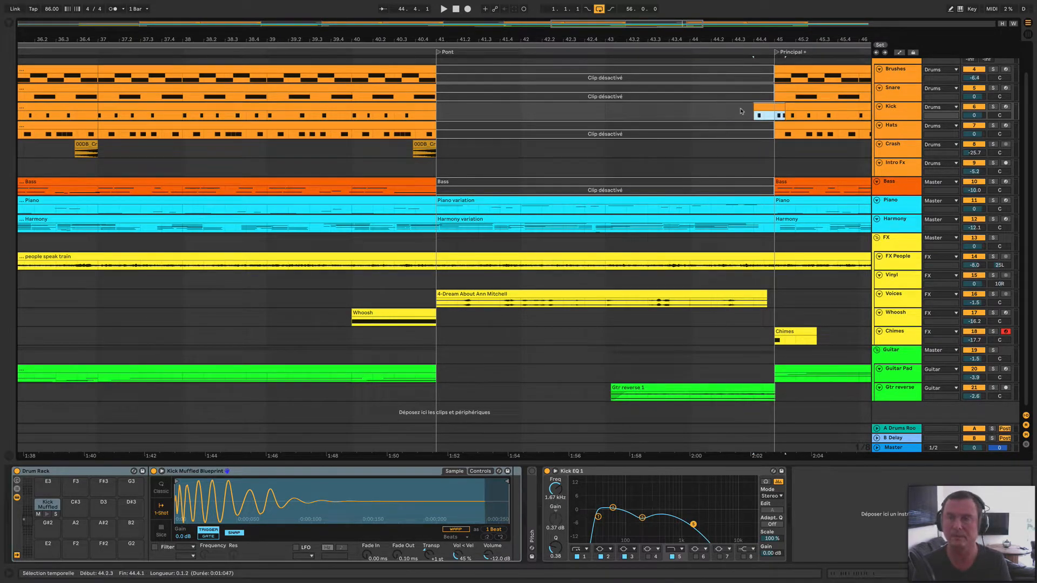
pyautogui.hotkey('ctrl', 'v')
pyautogui.moveTo(733, 106); pyautogui.dragTo(755, 113)
# - Inspect the notes of the kick fill before bar 21 and play the transition from bar 20
pyautogui.hscroll(-4, 676, 118)
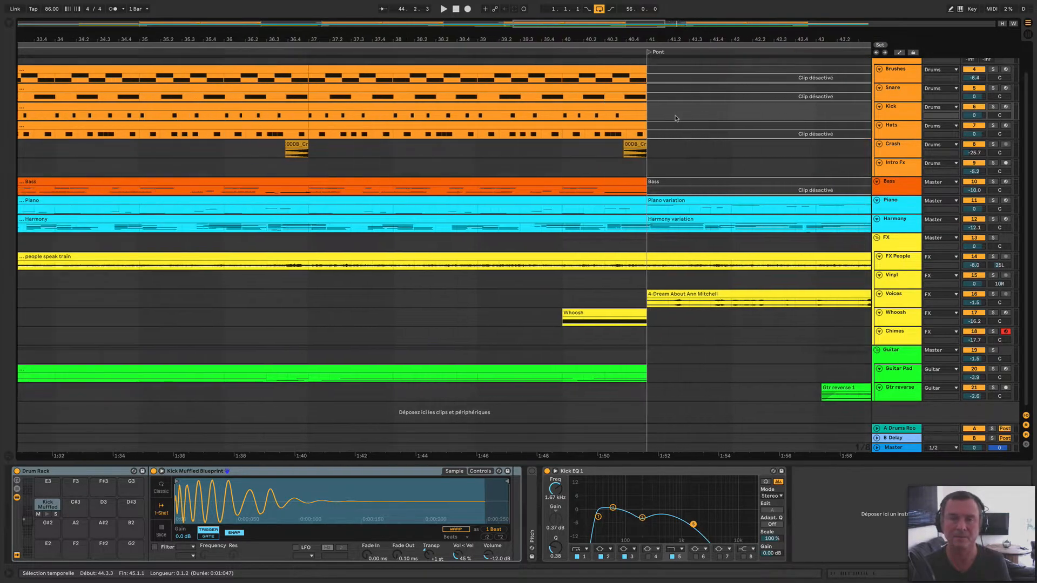
pyautogui.hscroll(-20, 675, 118)
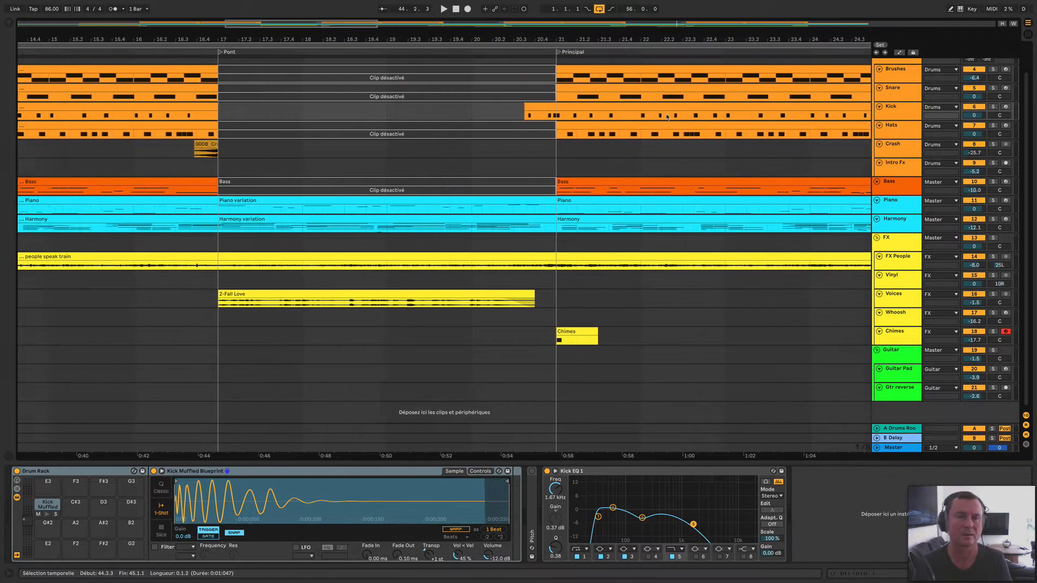
pyautogui.press('w')
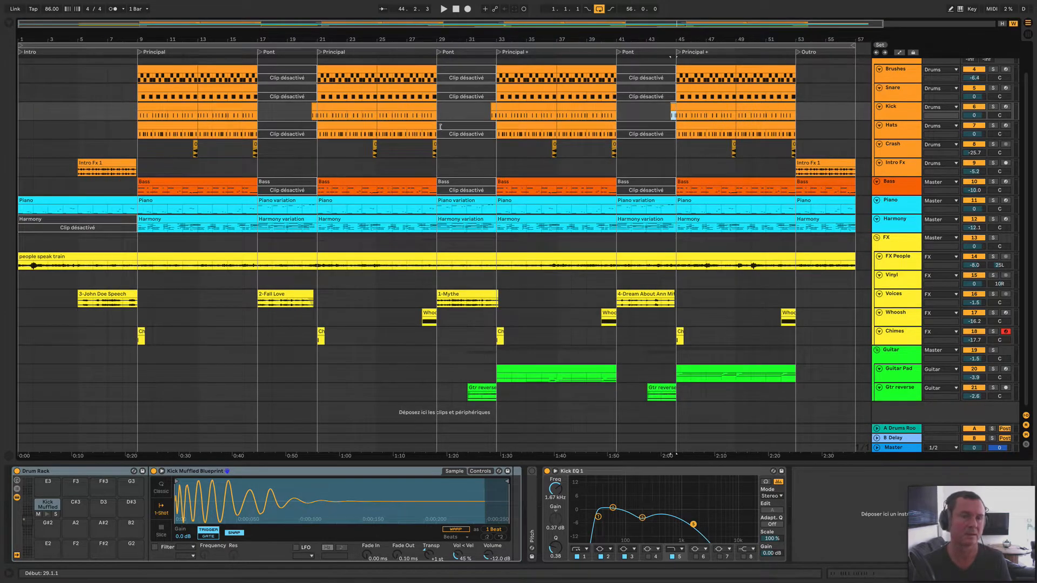
pyautogui.moveTo(440, 126); pyautogui.dragTo(423, 130)
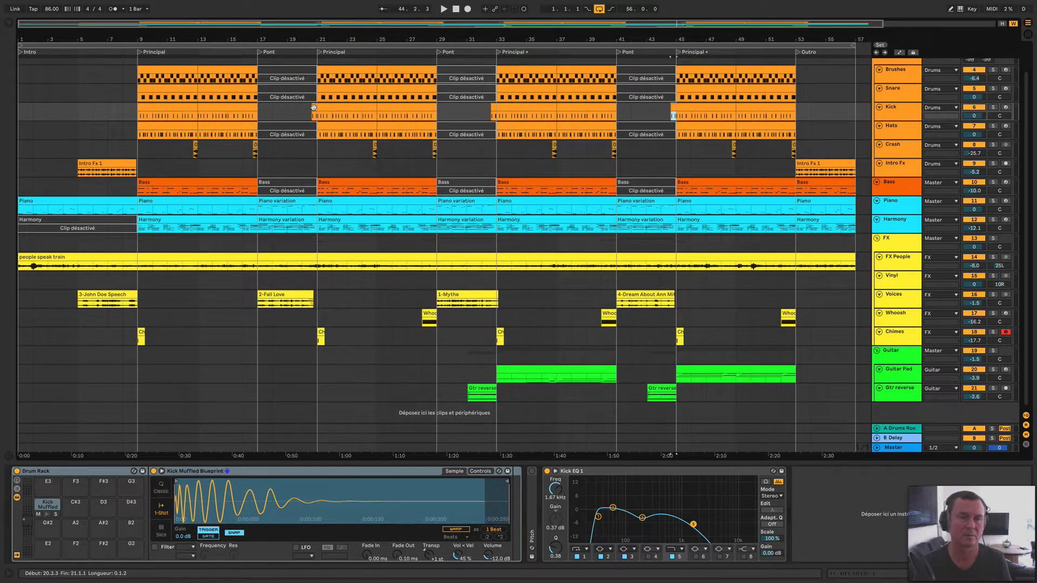
pyautogui.doubleClick(314, 116)
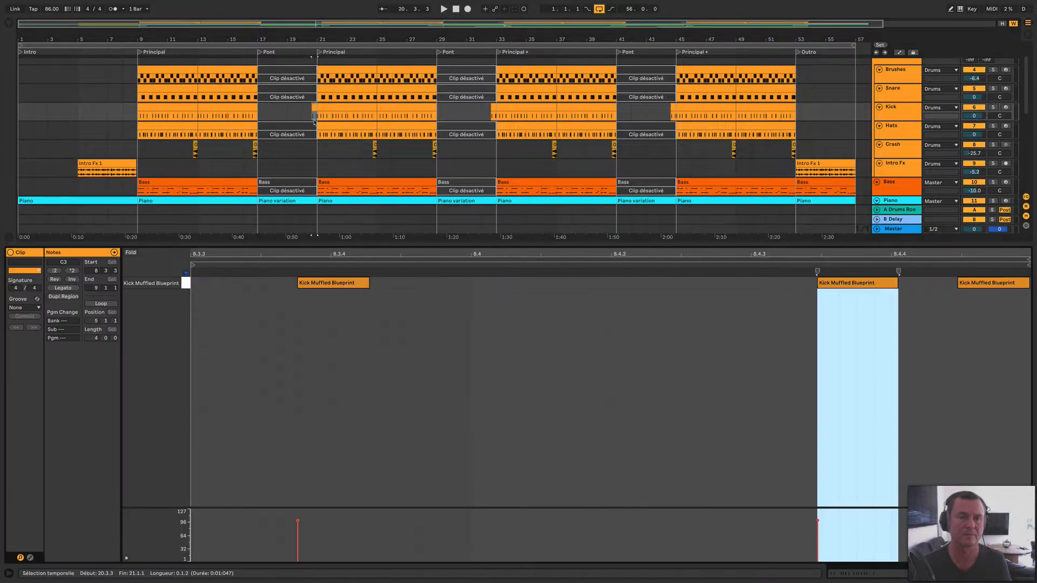
pyautogui.click(341, 284)
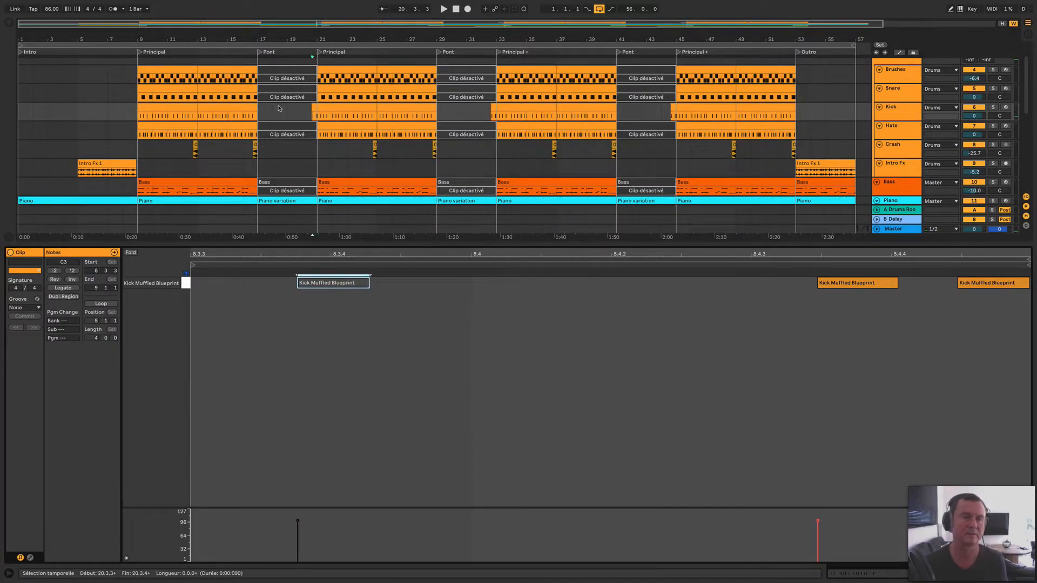
pyautogui.click(304, 113)
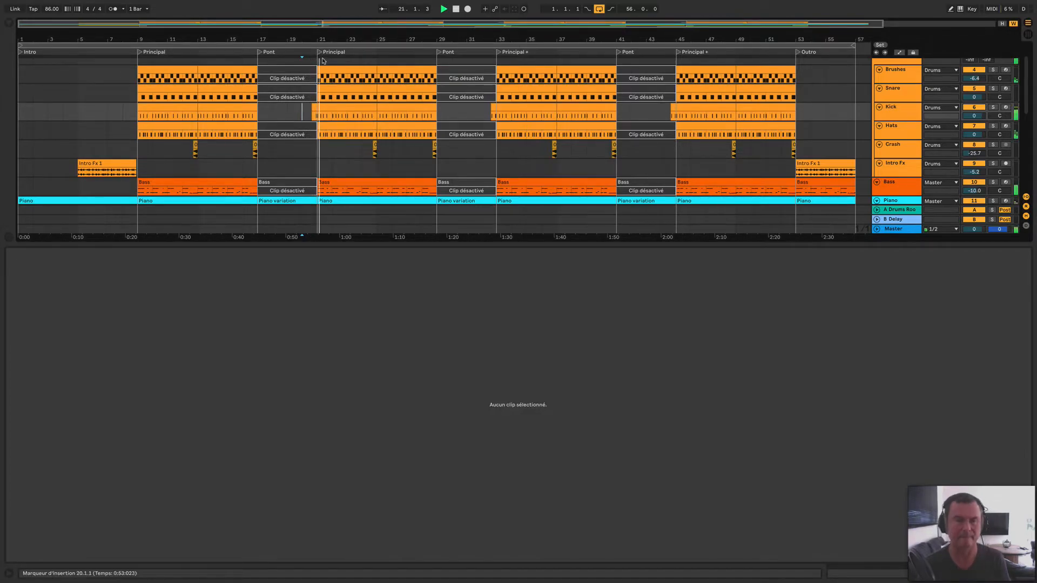
pyautogui.hotkey('ctrl', 'alt', 'l')
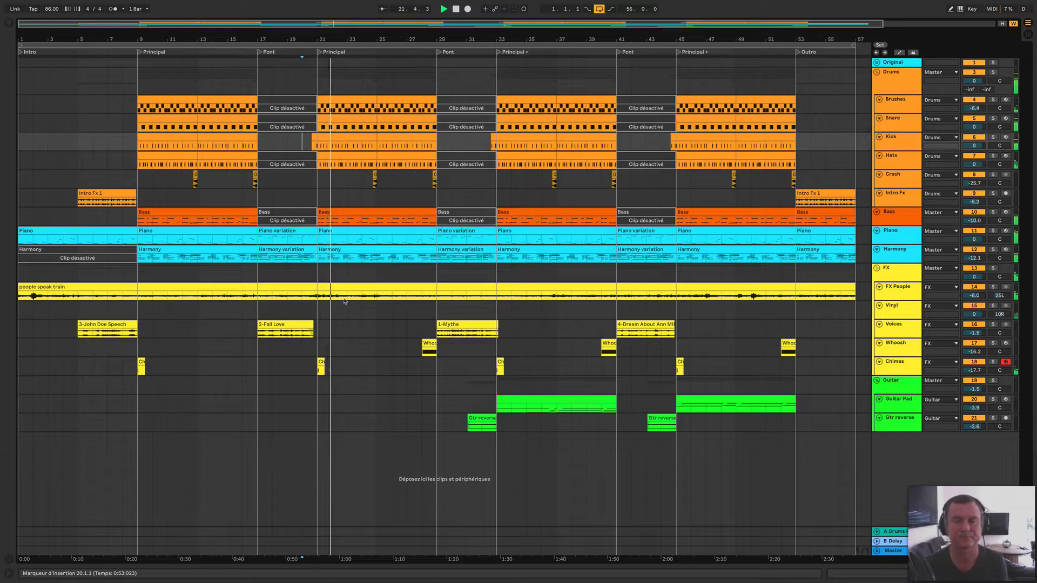
# - Play the transitions into the two Principal + sections, starting from bars 32 and 44
pyautogui.click(482, 274)
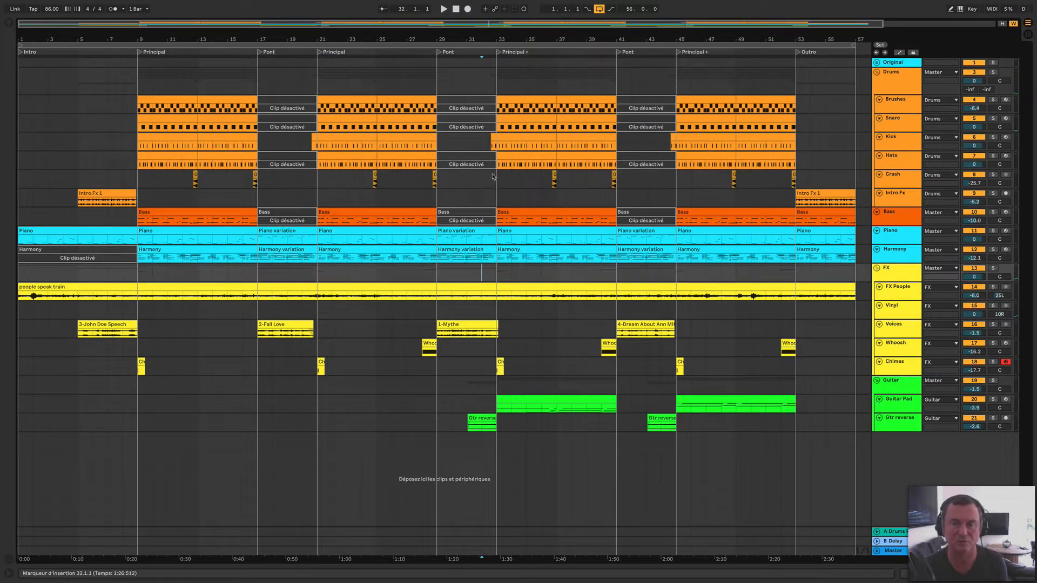
pyautogui.press('space')
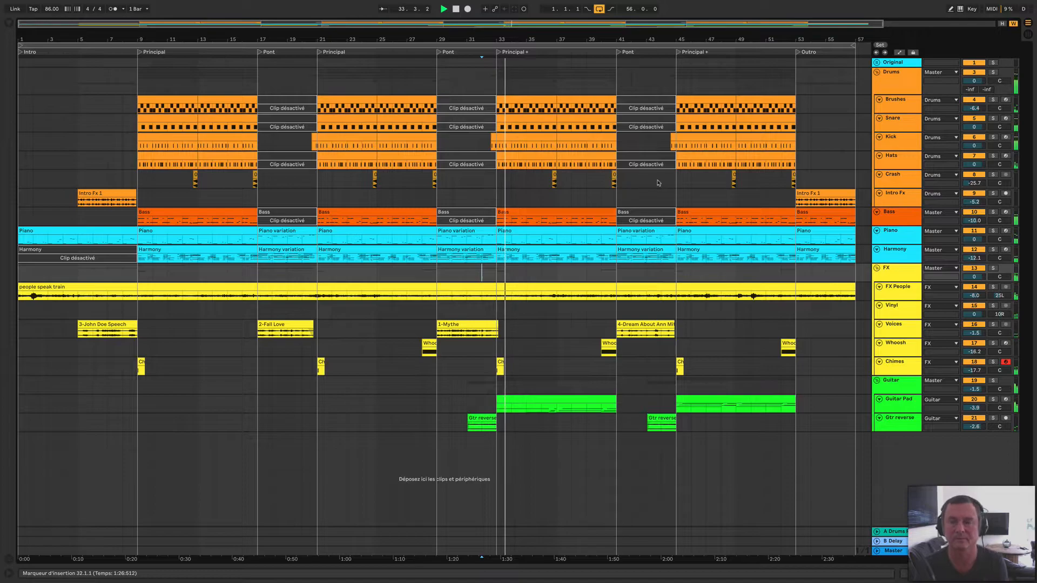
pyautogui.click(668, 200)
pyautogui.click(666, 199)
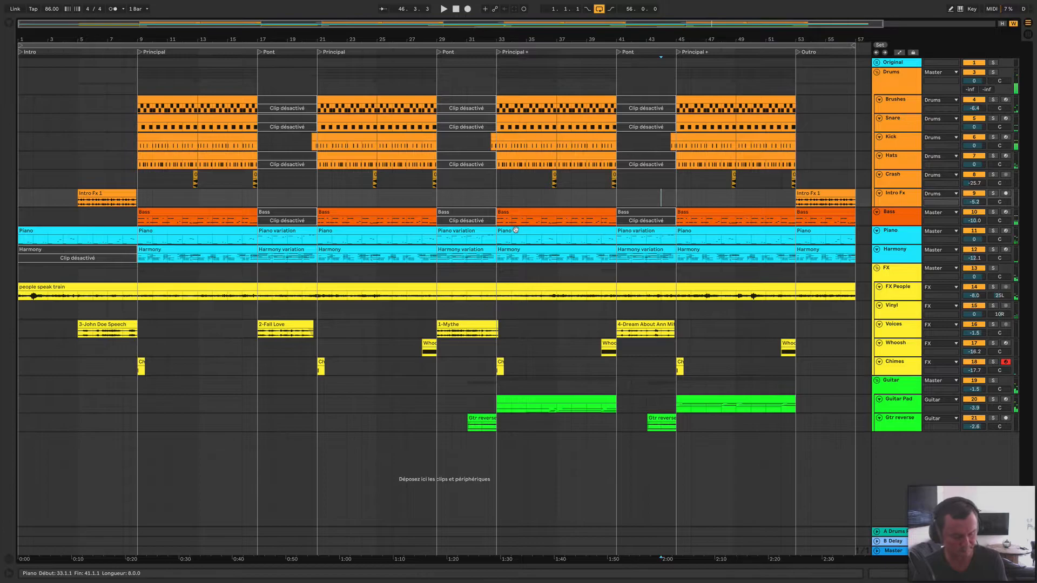
# - Play the transition into the Outro from bar 52
pyautogui.click(785, 273)
pyautogui.press('space')
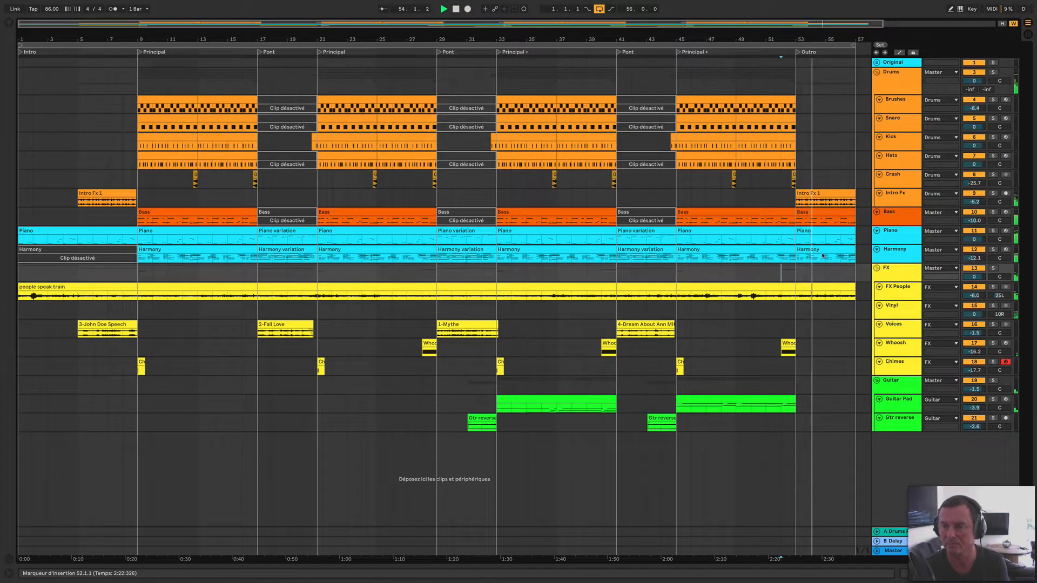
pyautogui.press('space')
# - Examine the Piano track's EQ Eight while playing the Outro from bar 53
pyautogui.click(891, 231)
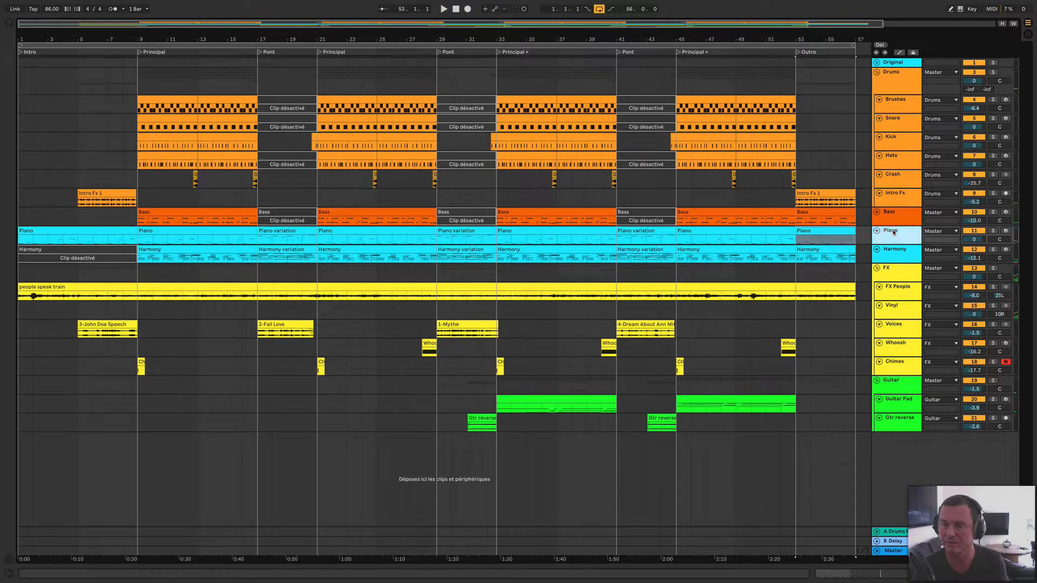
pyautogui.doubleClick(893, 232)
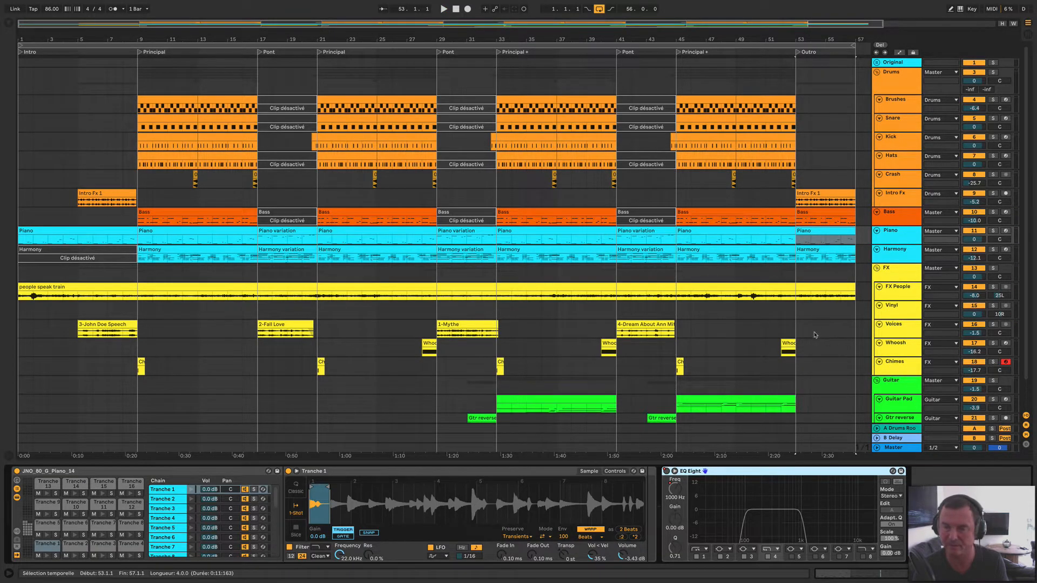
pyautogui.click(793, 322)
pyautogui.press('space')
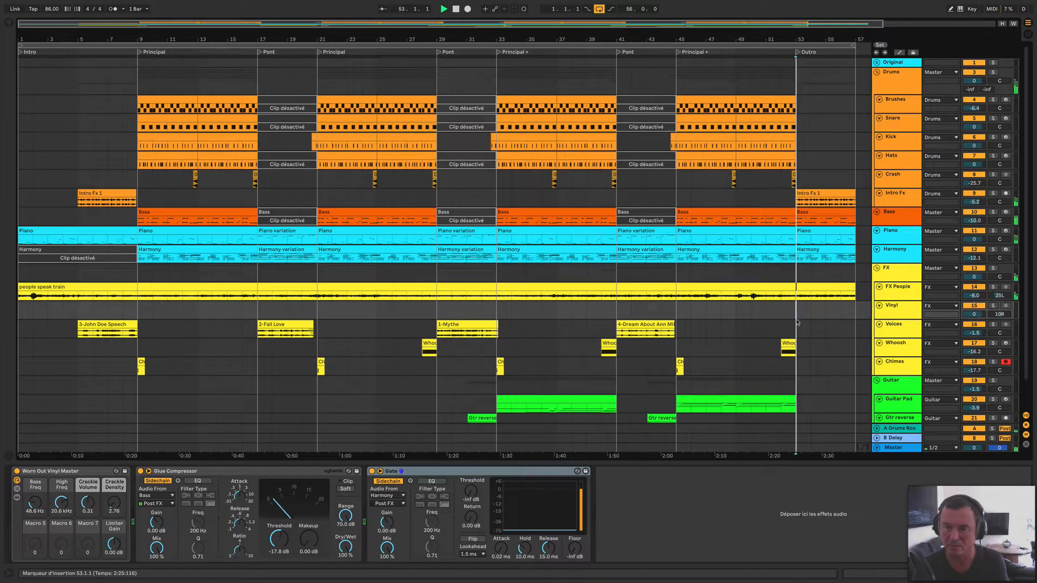
pyautogui.click(877, 238)
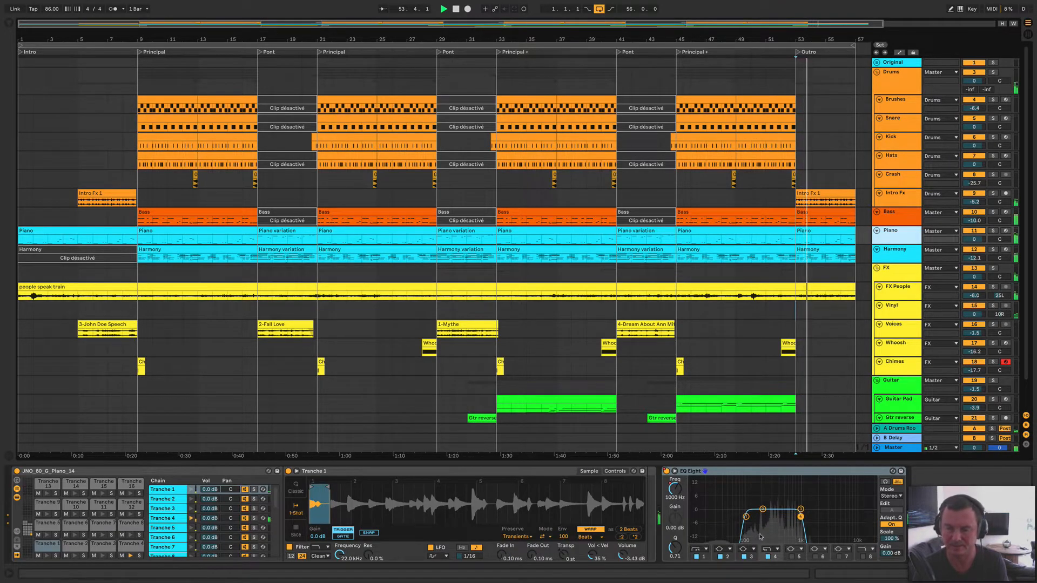
pyautogui.press('space')
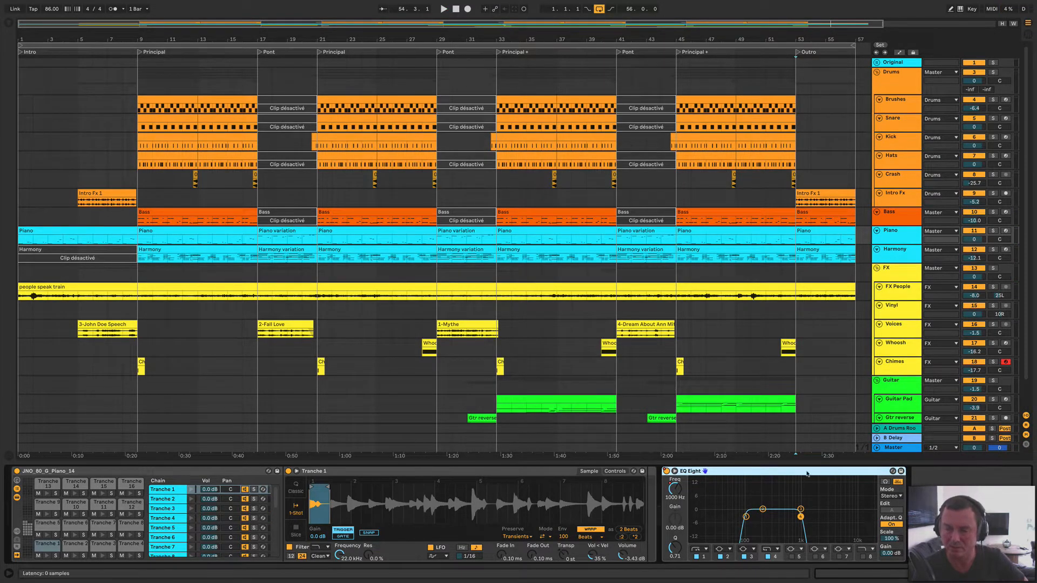
# - Place the Piano track's EQ Eight on the Master track and check it at bar 53
pyautogui.click(892, 449)
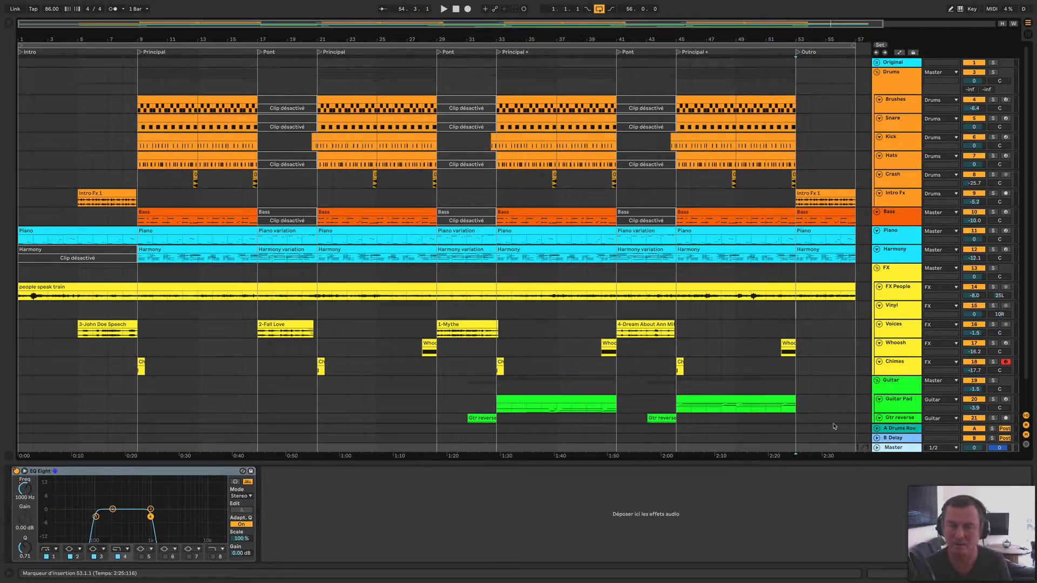
pyautogui.click(796, 390)
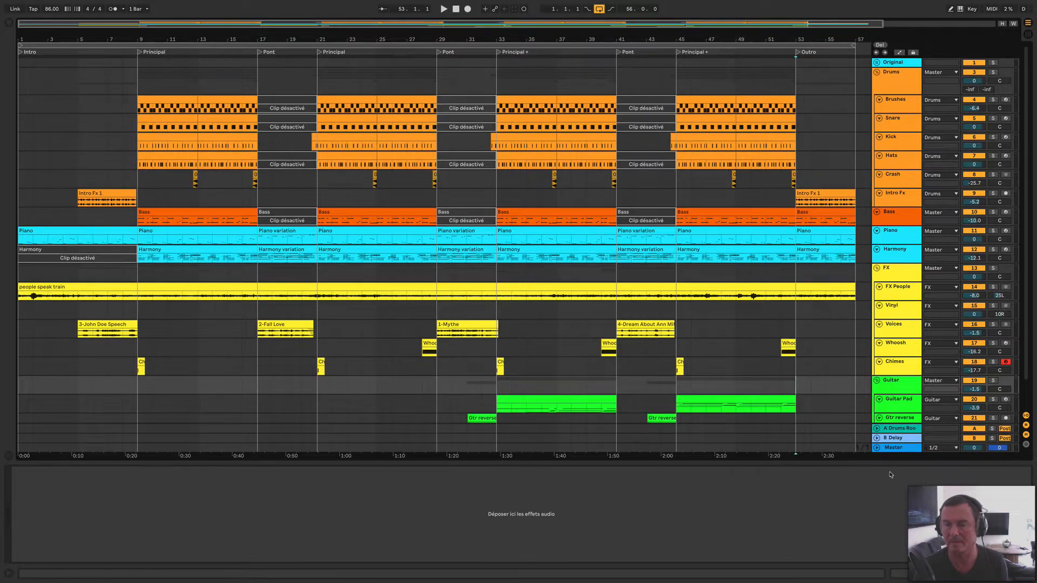
pyautogui.click(895, 450)
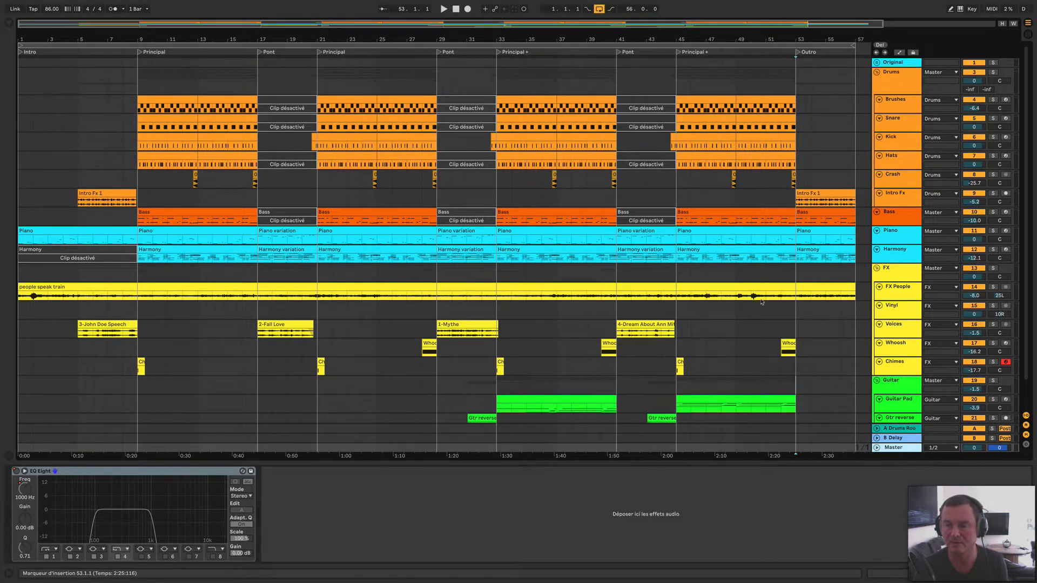
# - Play the song from bar 52 into the Outro to hear the EQ Eight on the Master track
pyautogui.click(780, 327)
pyautogui.press('space')
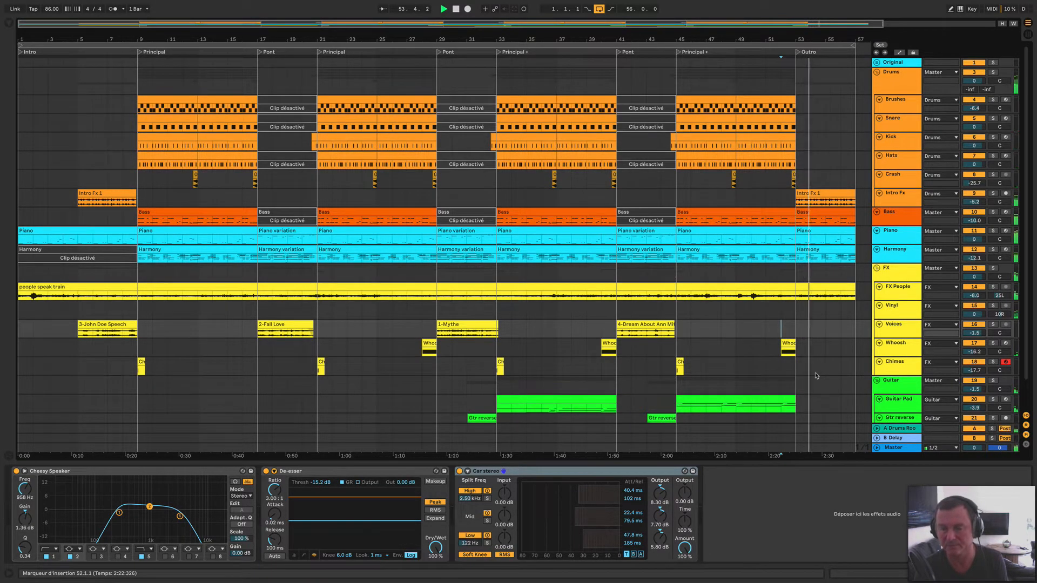
pyautogui.click(887, 439)
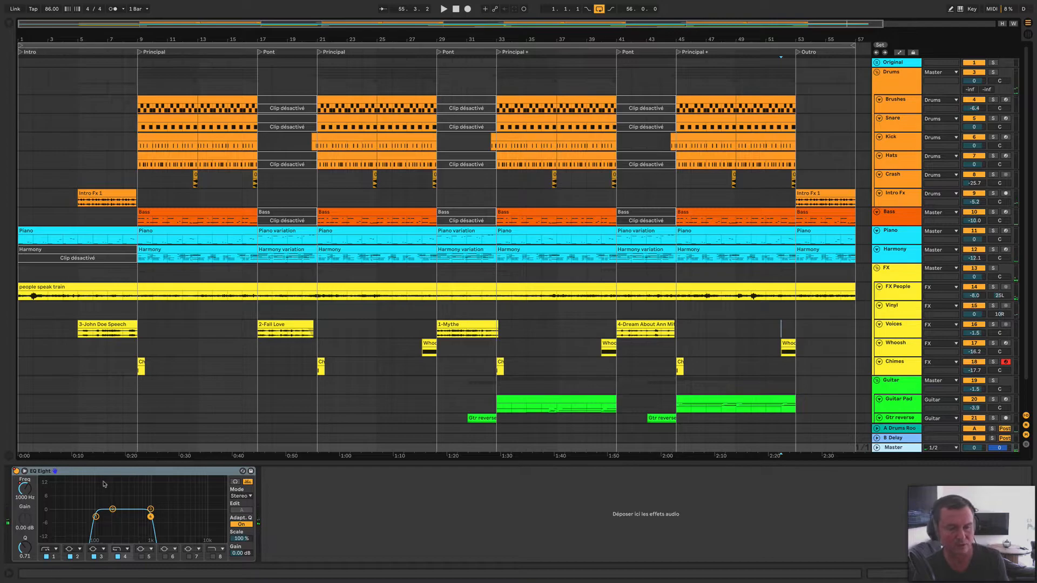
pyautogui.click(783, 373)
pyautogui.press('space')
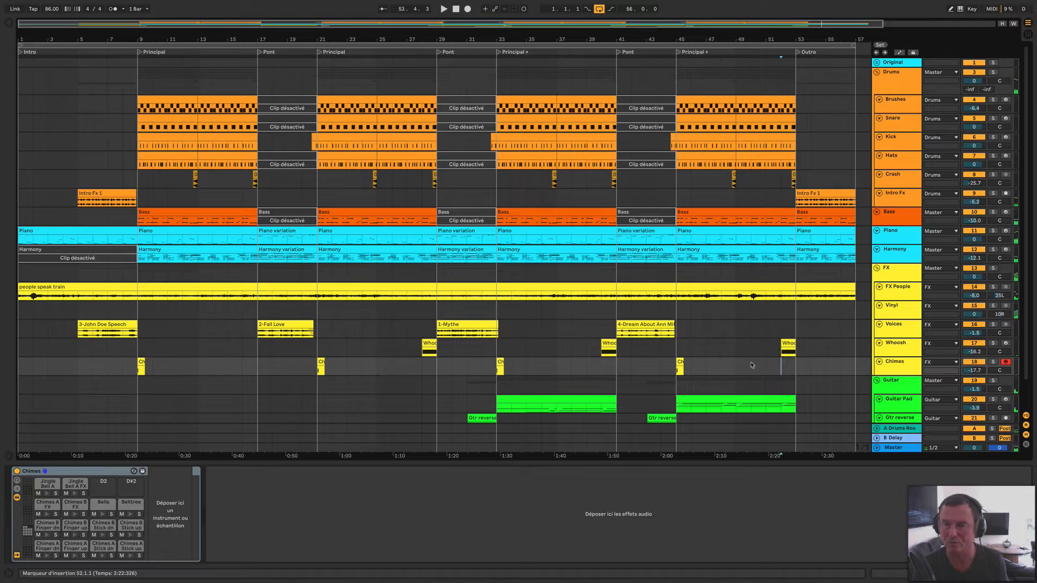
# - Play the Intro from bar 1 into the Principal section while checking the Master track's EQ Eight
pyautogui.click(19, 326)
pyautogui.click(20, 216)
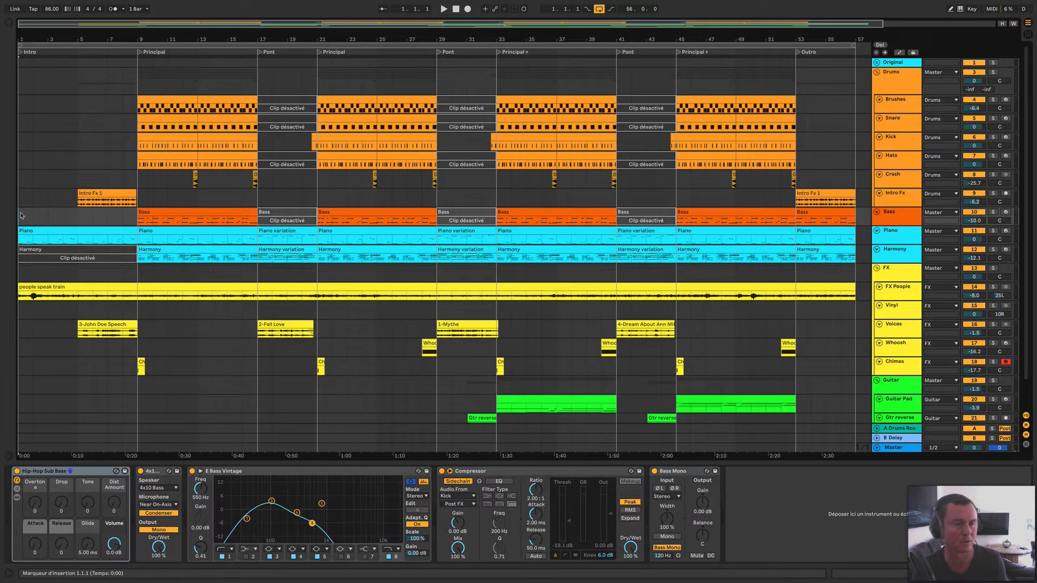
pyautogui.click(894, 449)
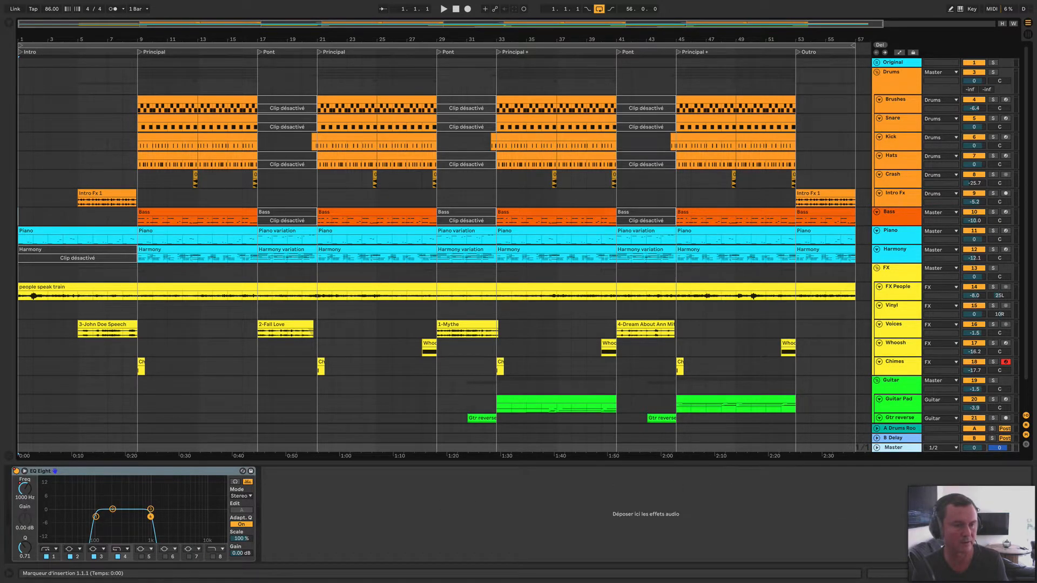
pyautogui.press('space')
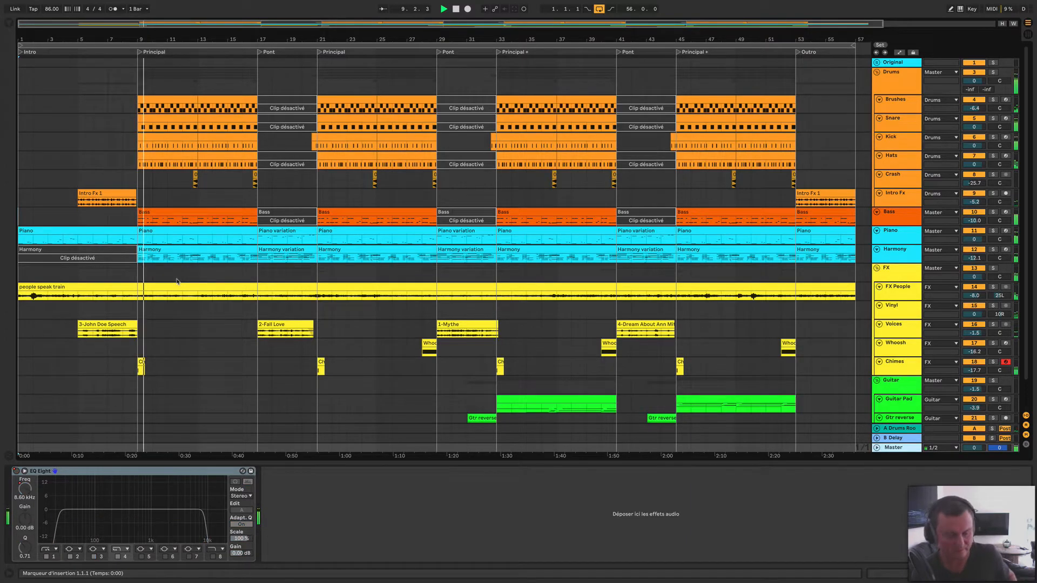
pyautogui.press('space')
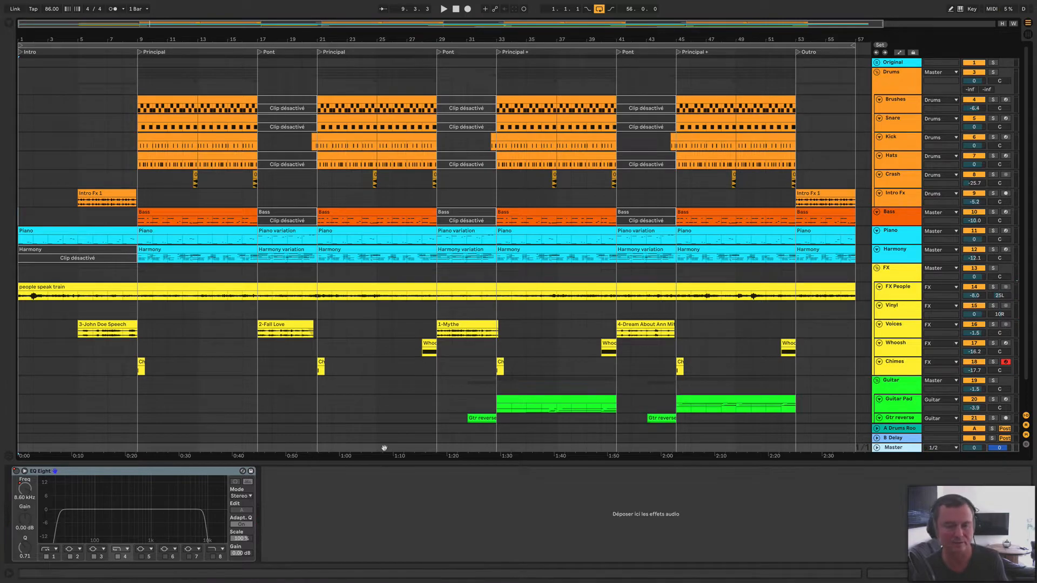
# - Check the Master track's EQ Eight at bar 54, and play from bar 5 into the Principal section with it in view
pyautogui.click(808, 277)
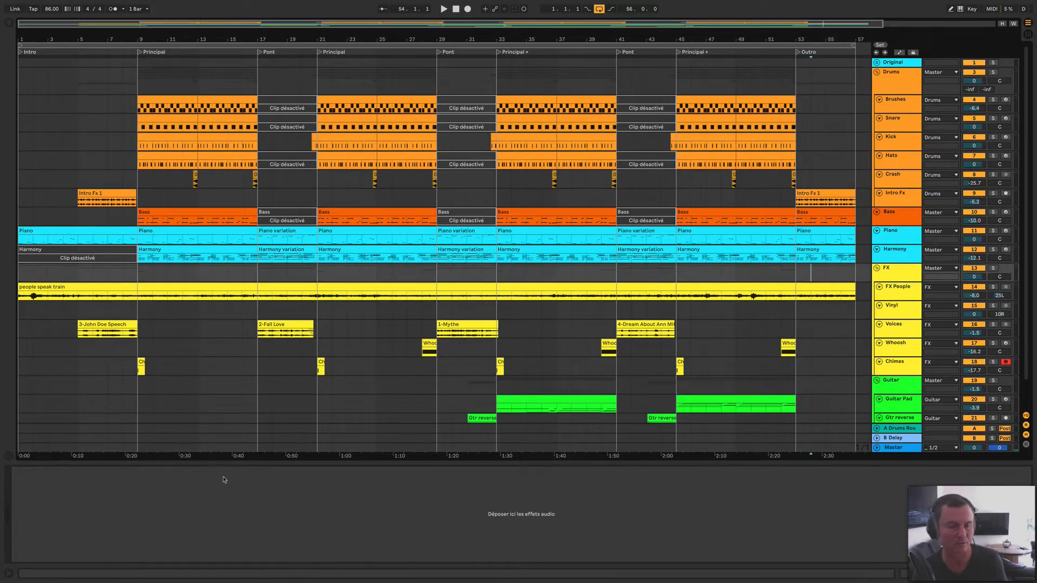
pyautogui.click(907, 451)
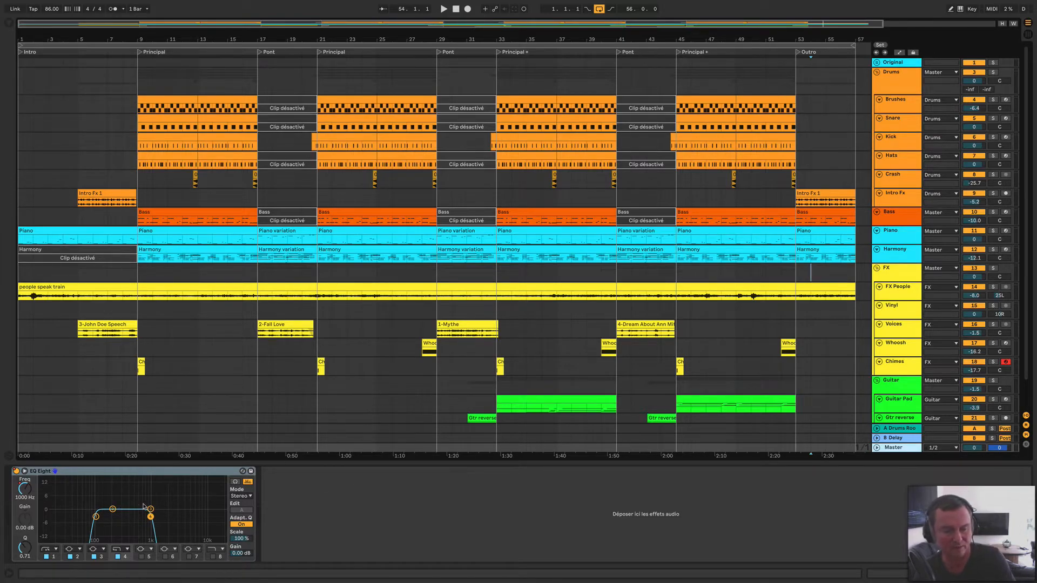
pyautogui.click(20, 353)
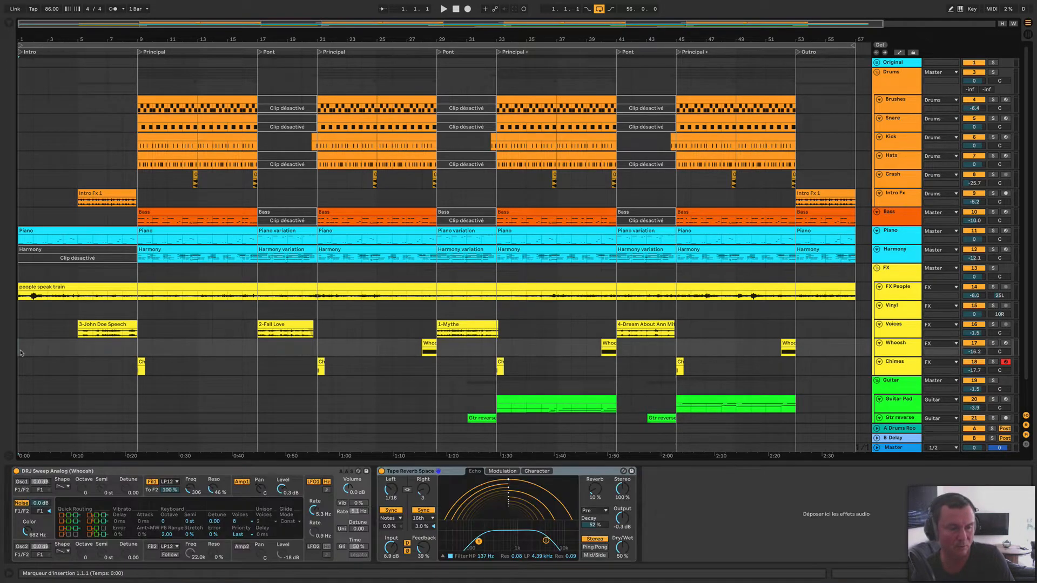
pyautogui.click(78, 354)
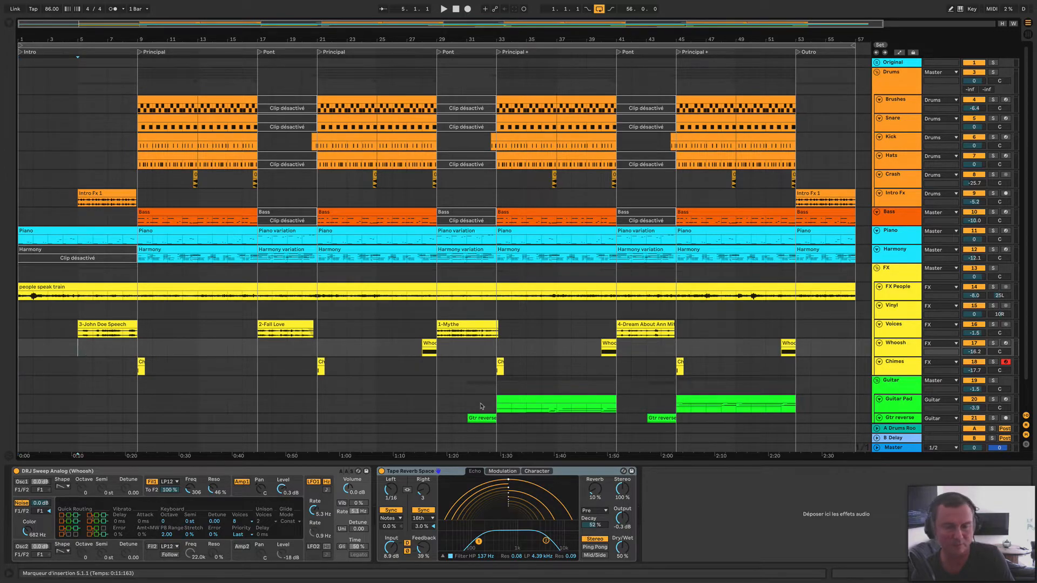
pyautogui.click(903, 449)
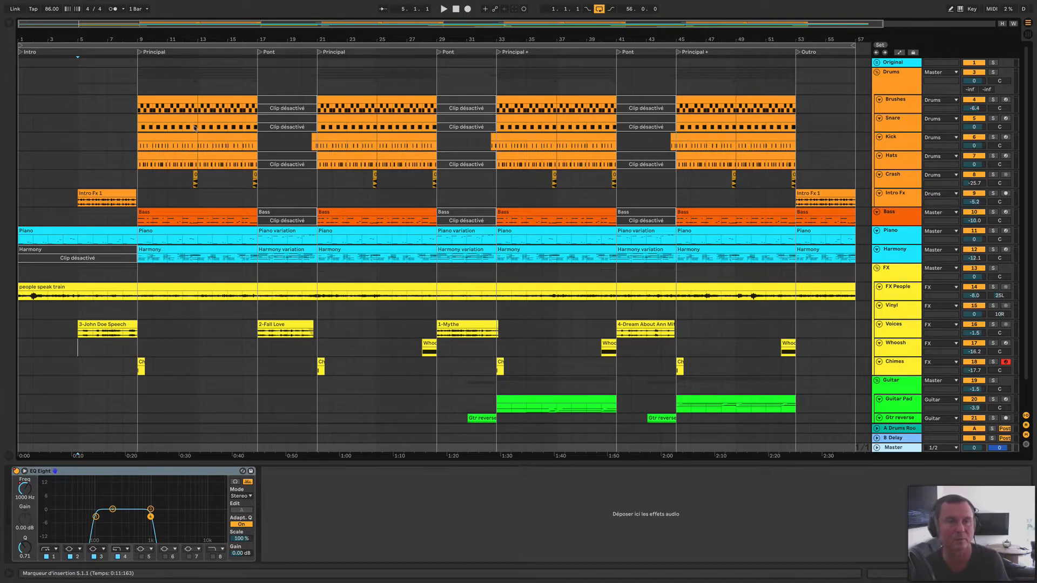
pyautogui.press('space')
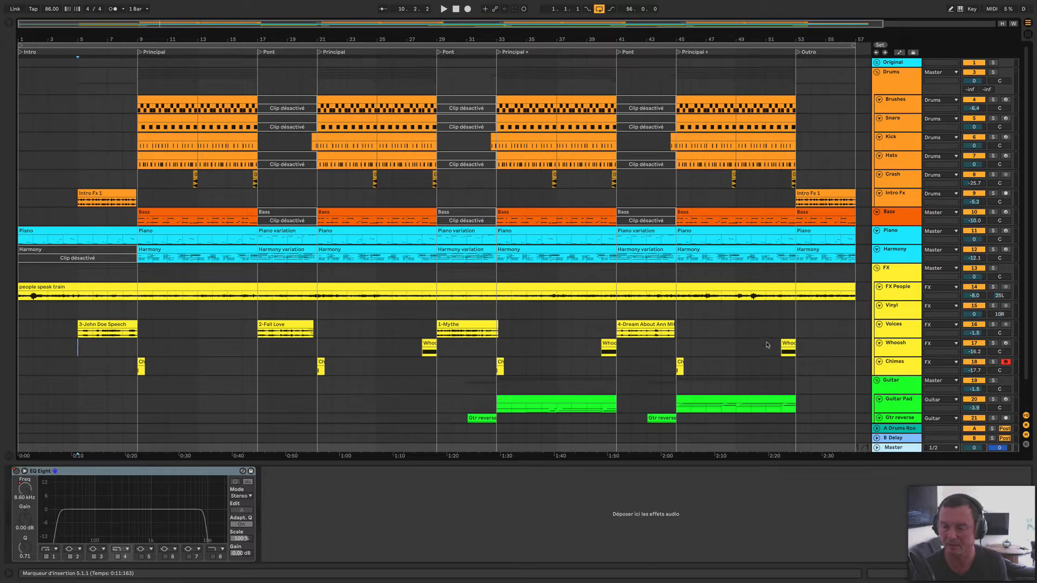
# - Search the browser for "serial pitch" and add Serial Pitch Hacker after the EQ Eight on the Master track, with its inner devices hidden
pyautogui.scroll(-2, 787, 346)
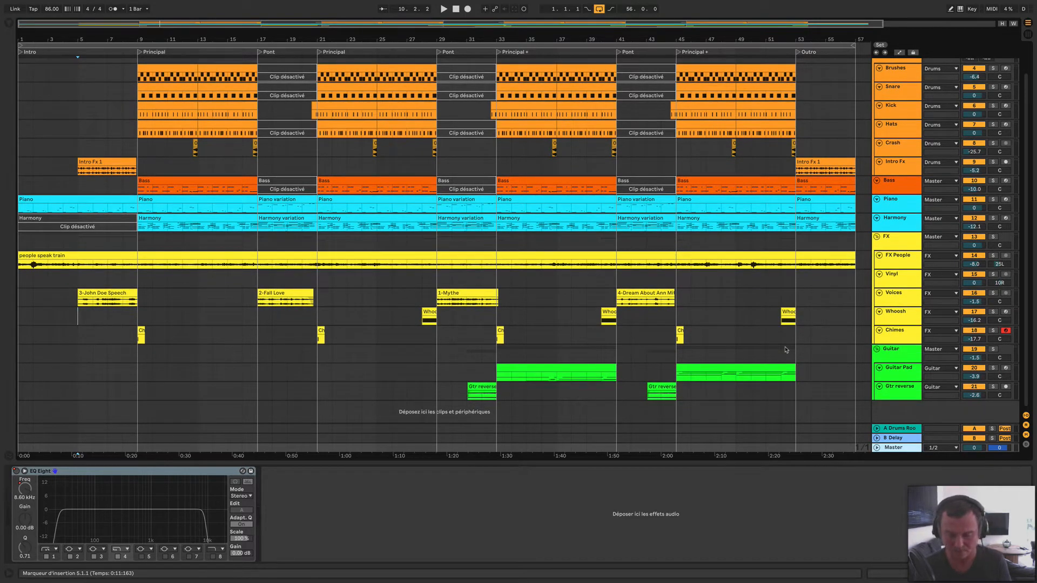
pyautogui.press('super+alt+l')
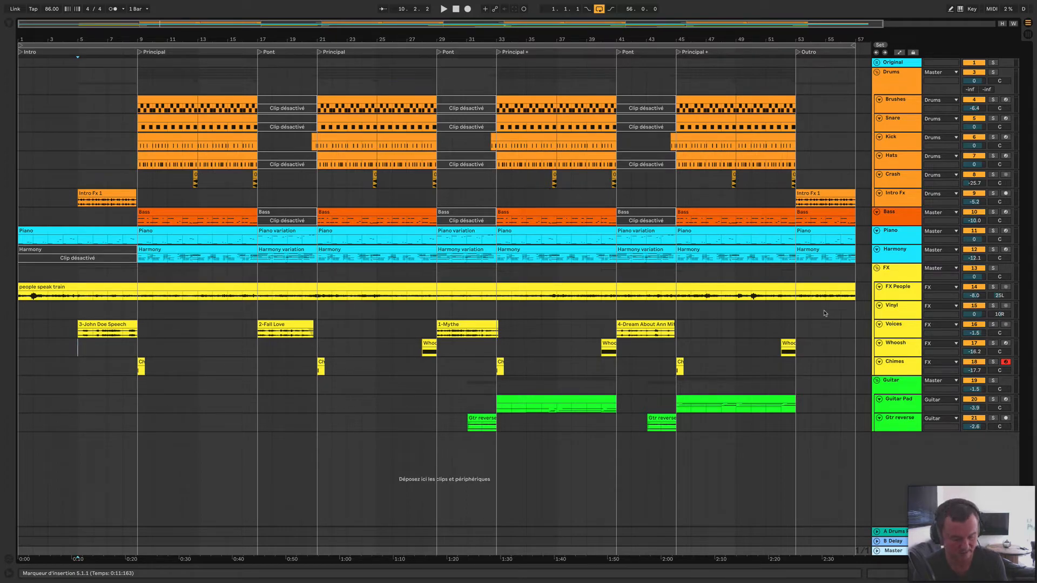
pyautogui.hotkey('ctrl', 'alt', 'b')
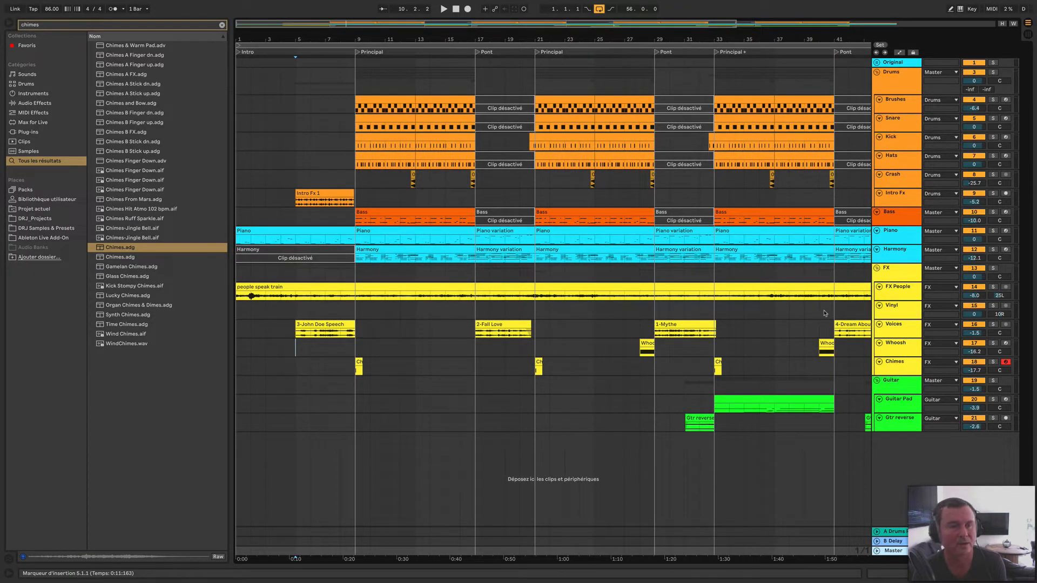
pyautogui.hotkey('ctrl', 'f')
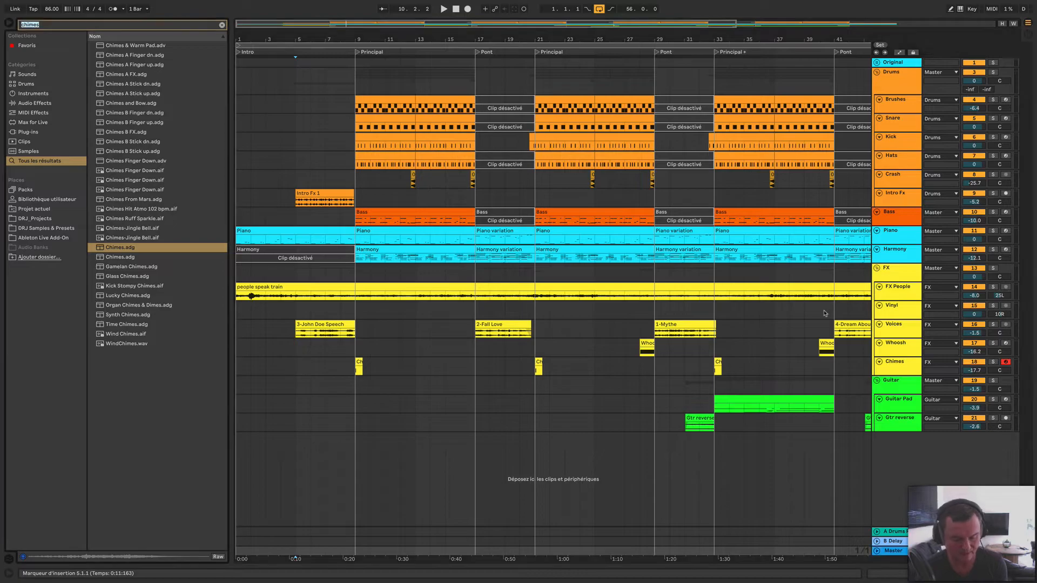
pyautogui.write('serial pitch')
pyautogui.moveTo(112, 46); pyautogui.dragTo(730, 289)
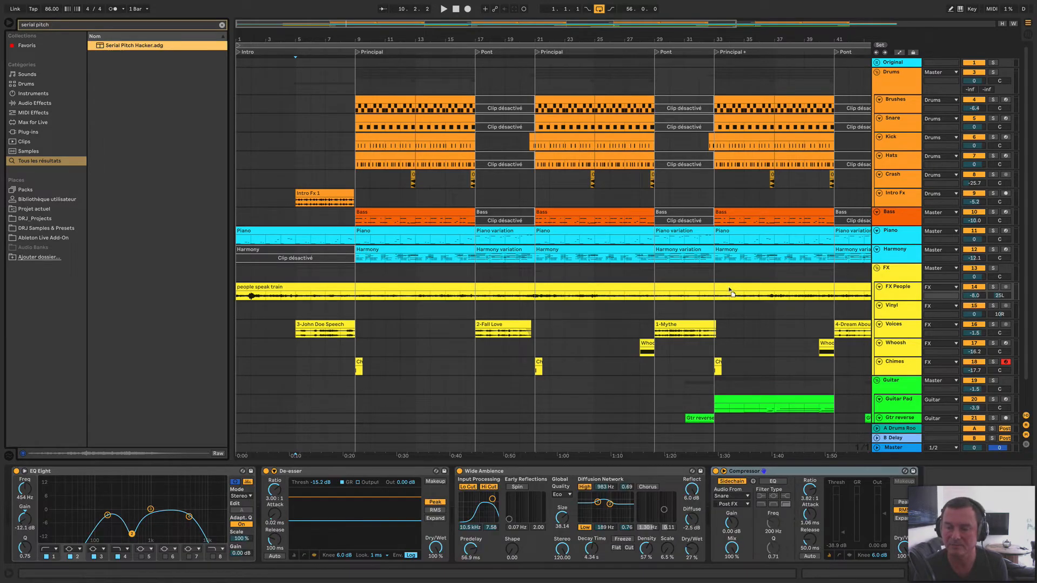
pyautogui.click(896, 448)
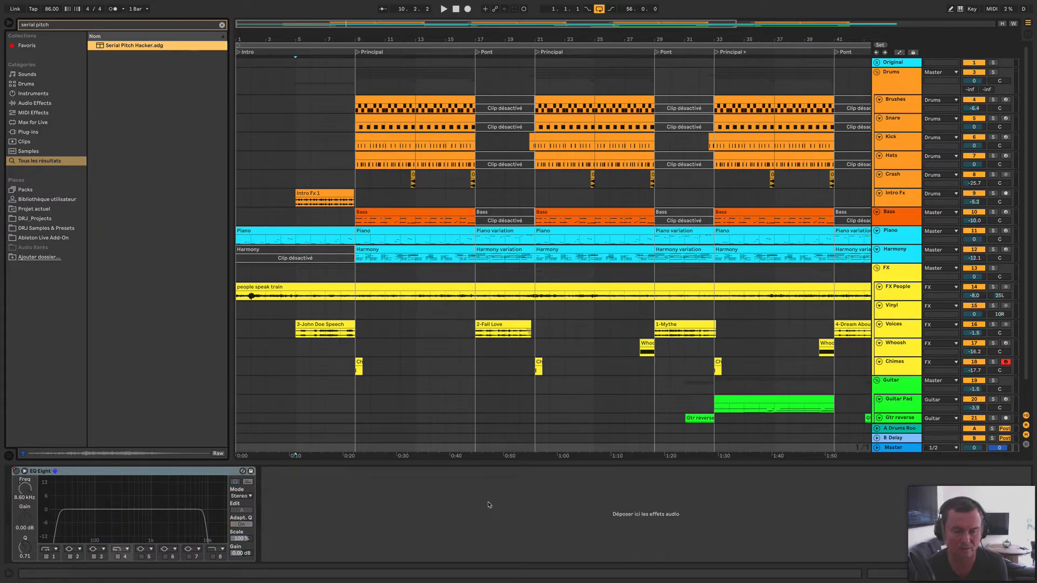
pyautogui.moveTo(489, 505); pyautogui.dragTo(489, 504)
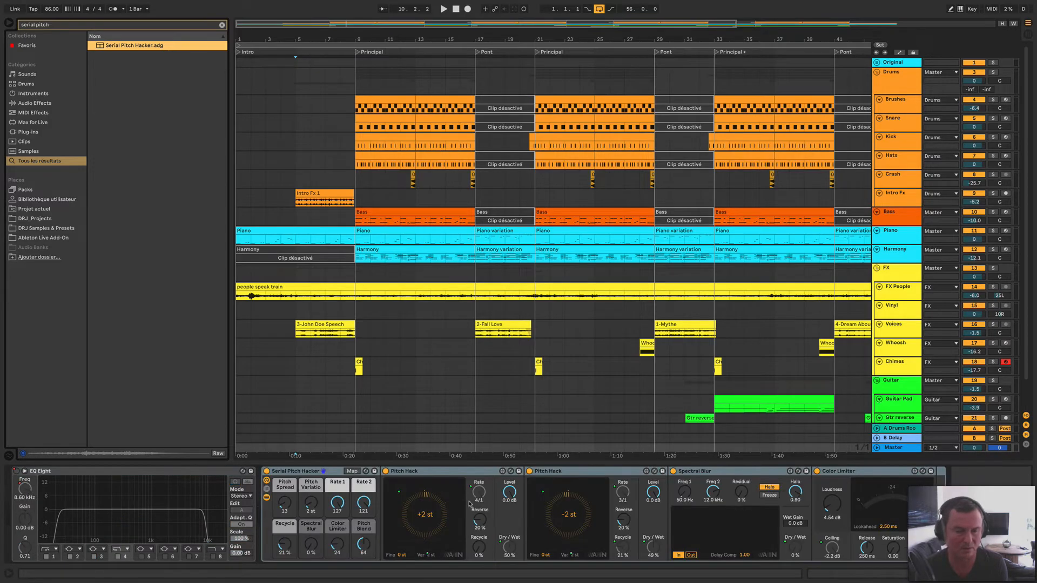
pyautogui.click(266, 498)
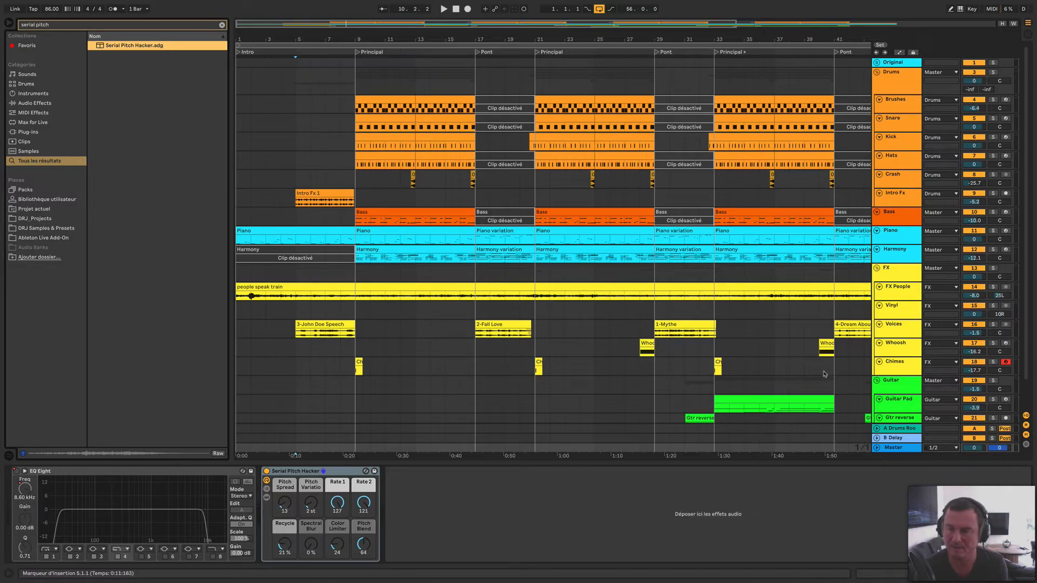
# - Show automation and unfold the Master track with its lane set to Serial Pitch Hacker's Device On parameter
pyautogui.hscroll(10, 823, 374)
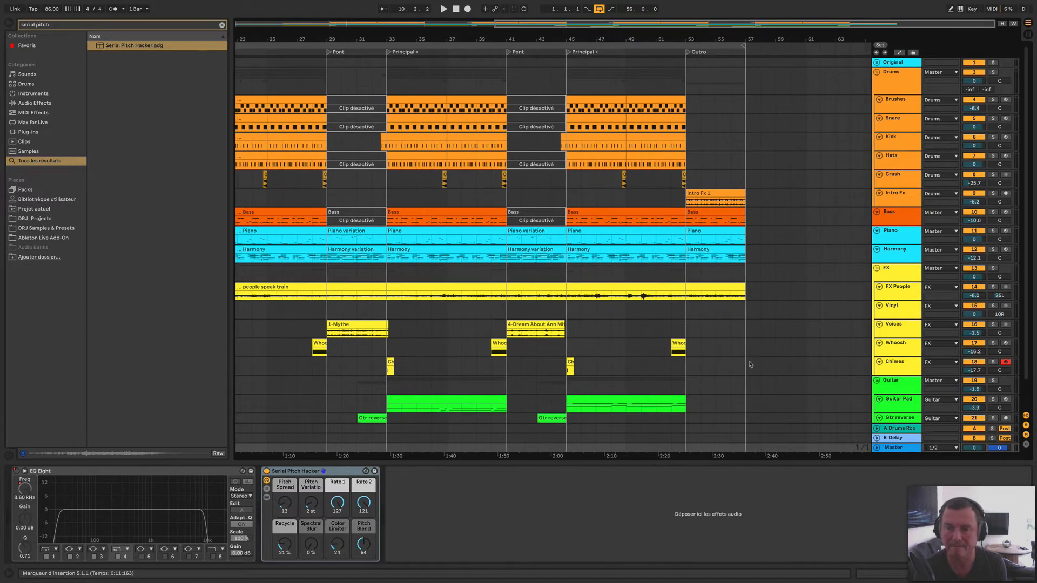
pyautogui.hscroll(-1, 725, 383)
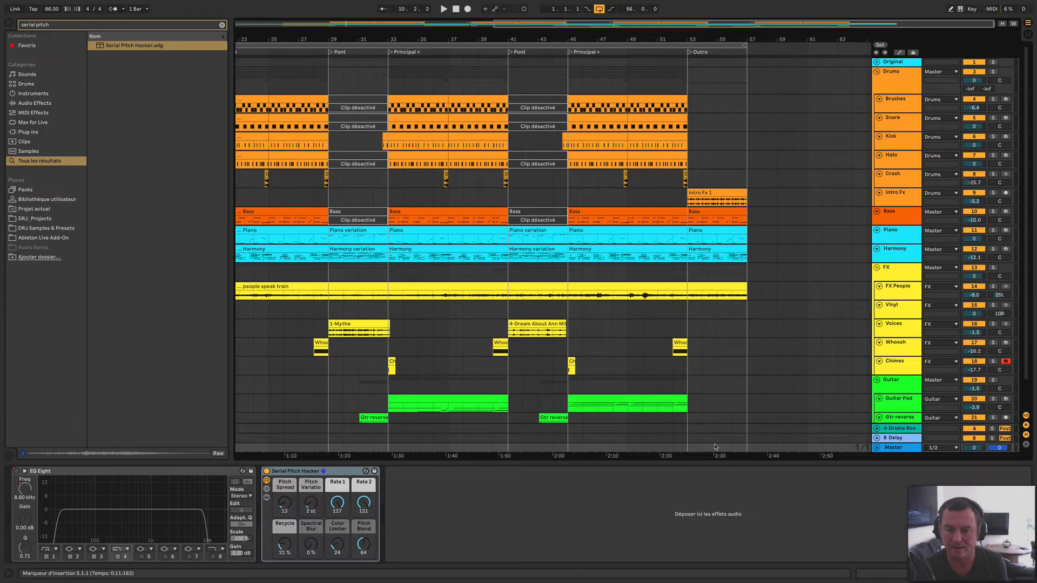
pyautogui.scroll(-2, 730, 424)
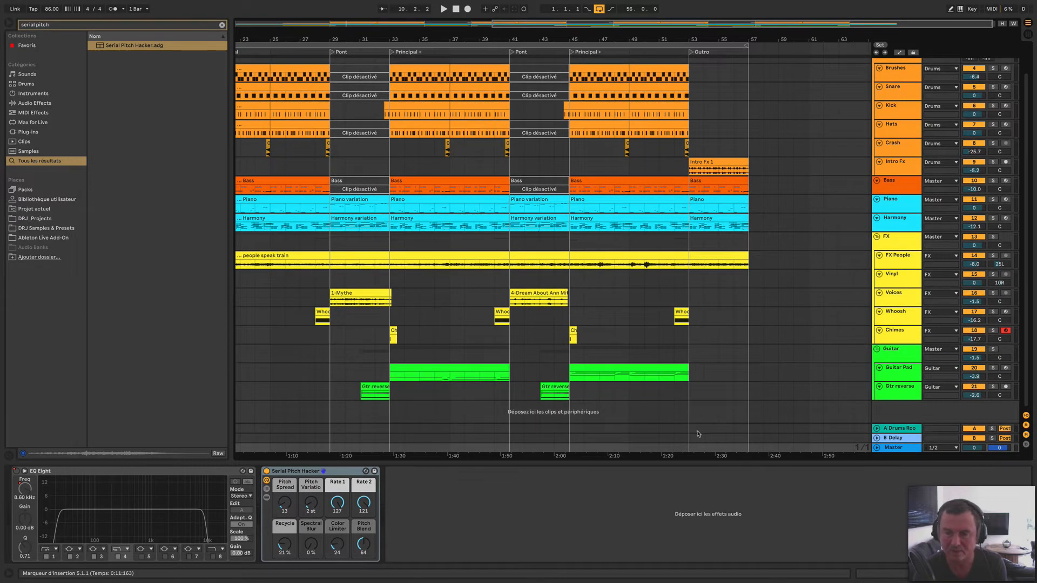
pyautogui.click(700, 432)
pyautogui.click(719, 430)
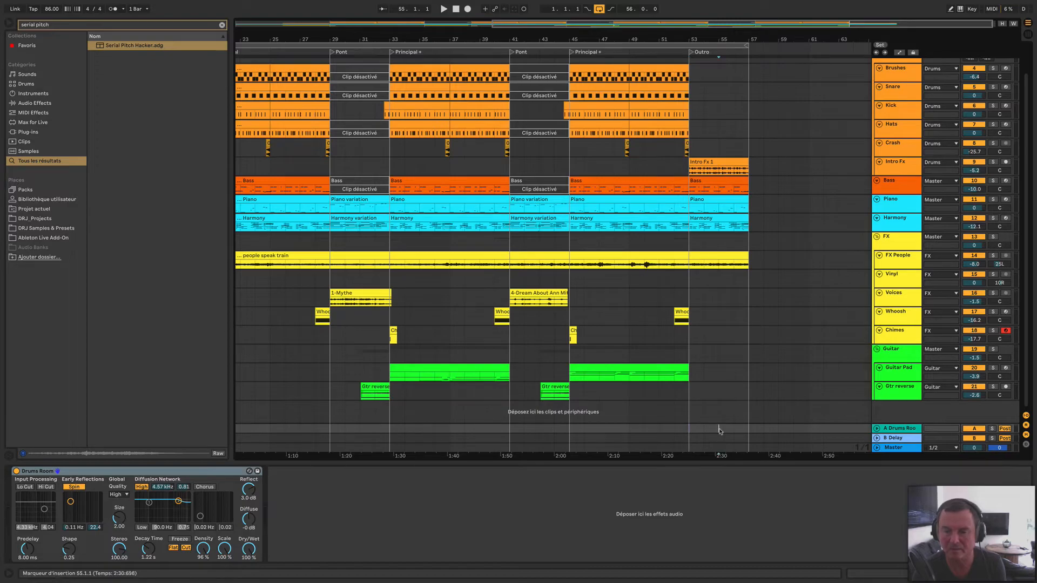
pyautogui.click(887, 448)
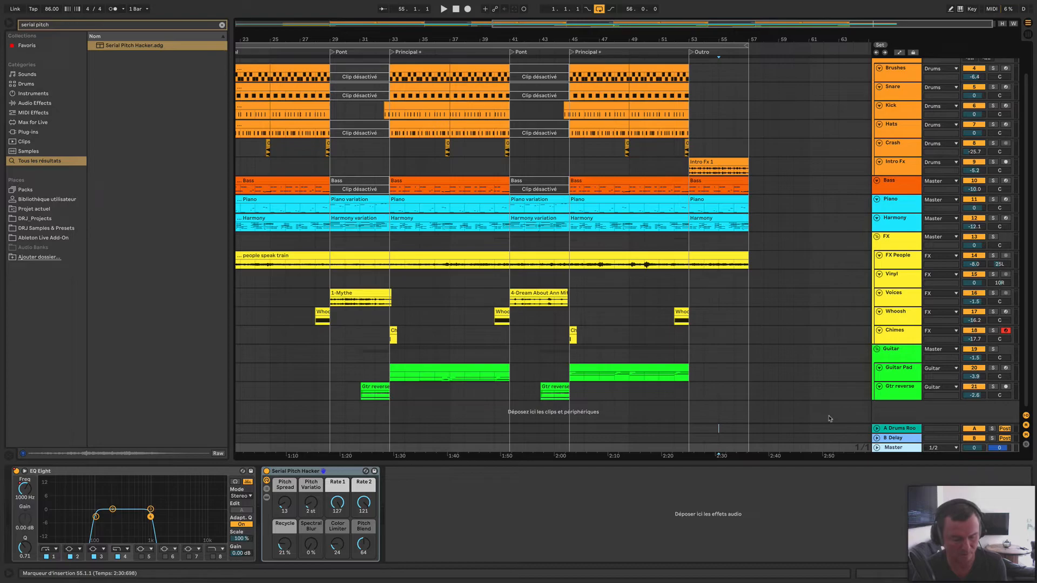
pyautogui.press('a')
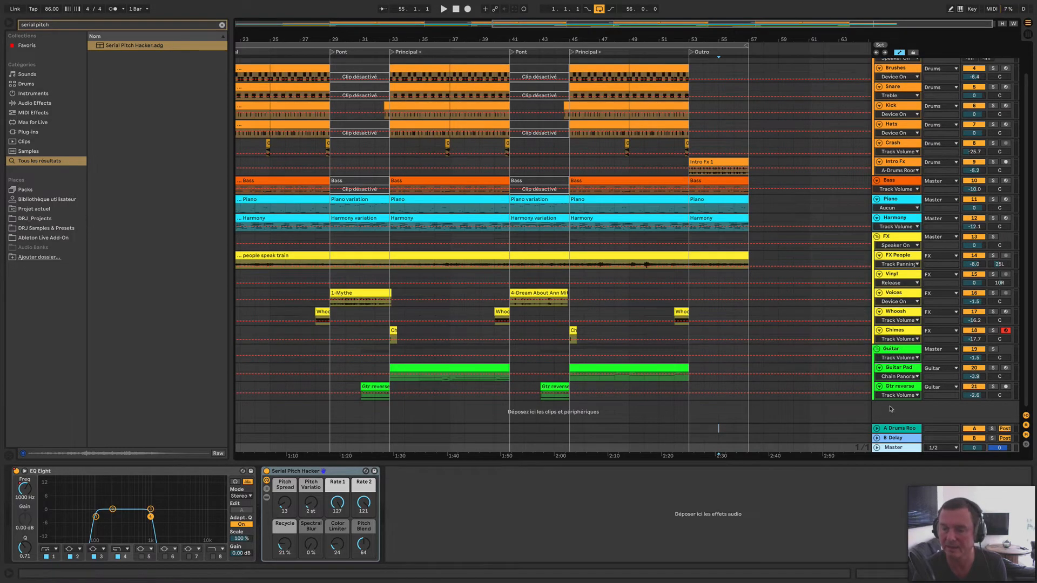
pyautogui.click(877, 448)
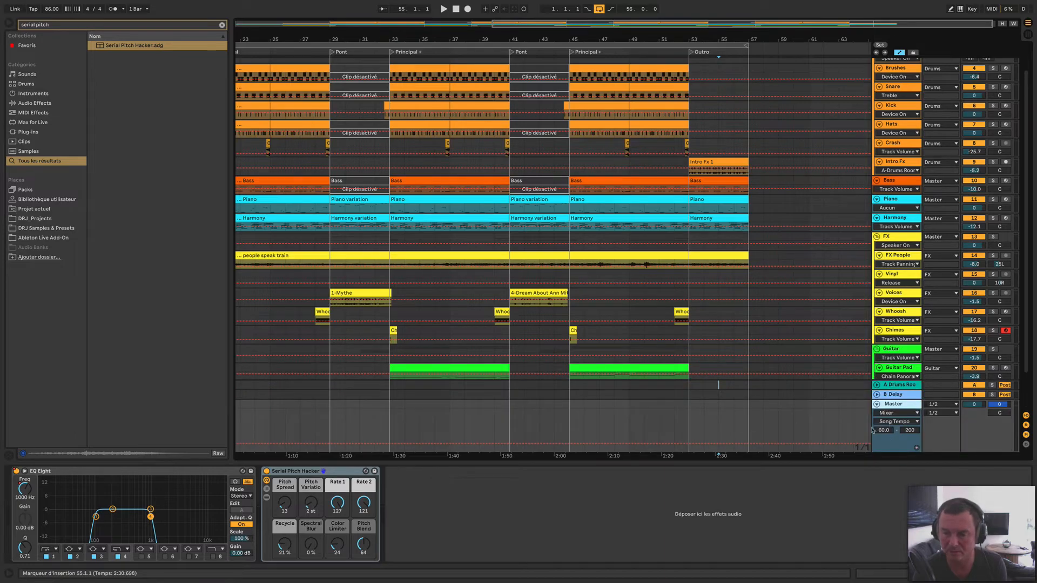
pyautogui.click(887, 413)
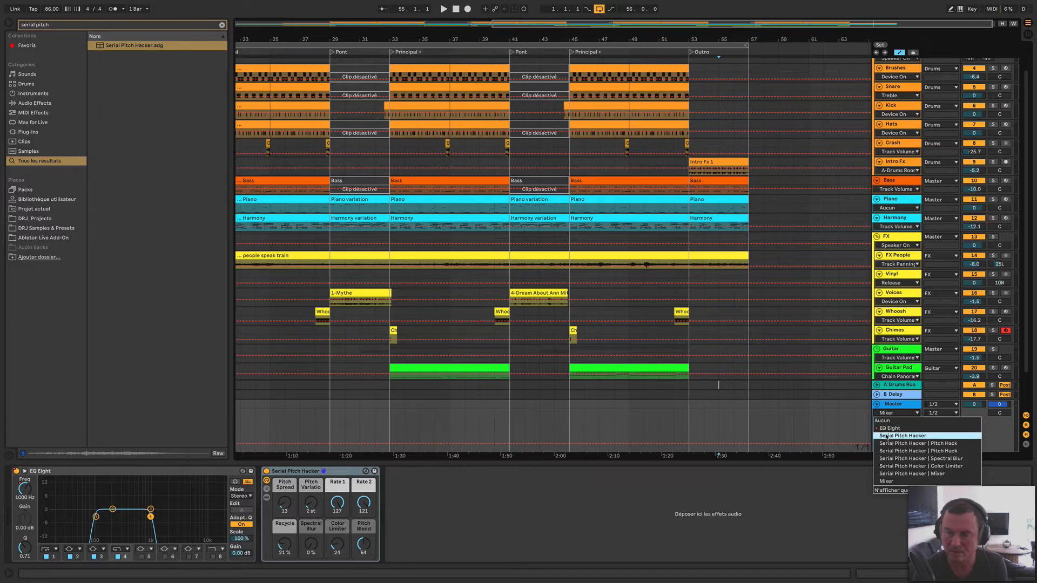
pyautogui.click(886, 436)
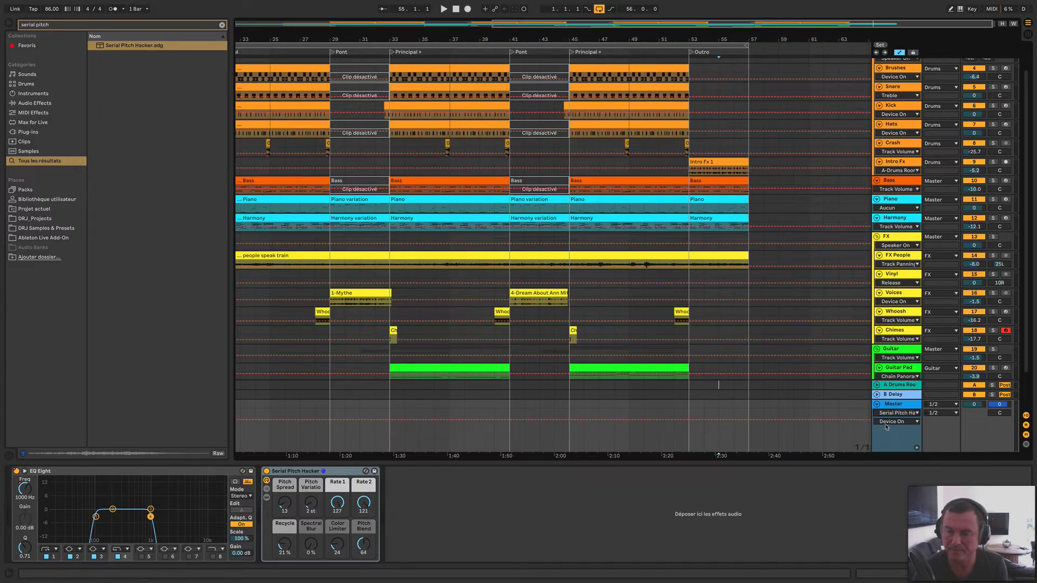
# - Automate Serial Pitch Hacker's Device On on the Master so it is Off before bar 55 and On from bar 55
pyautogui.click(718, 420)
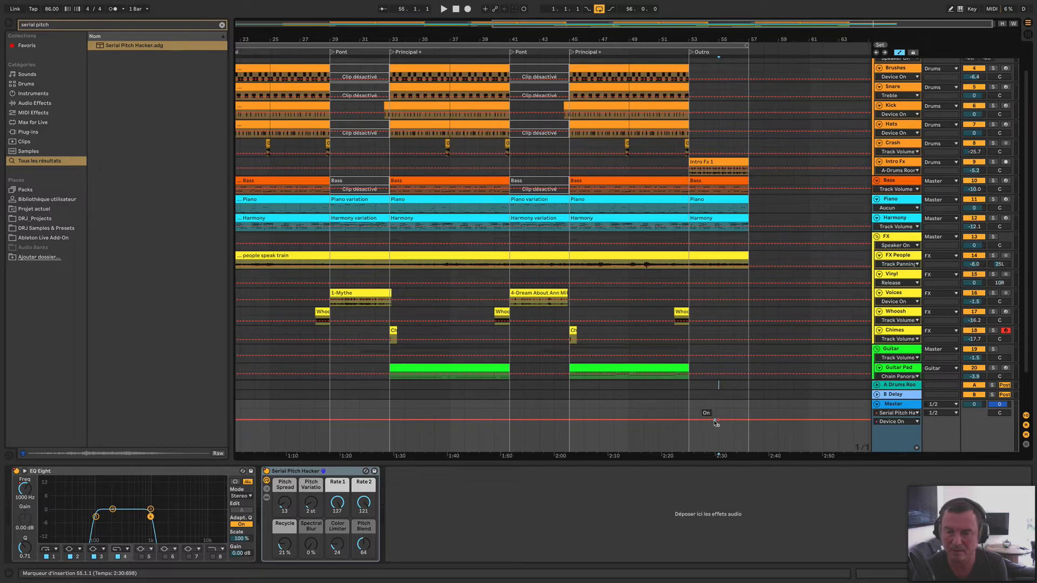
pyautogui.scroll(15, 729, 428)
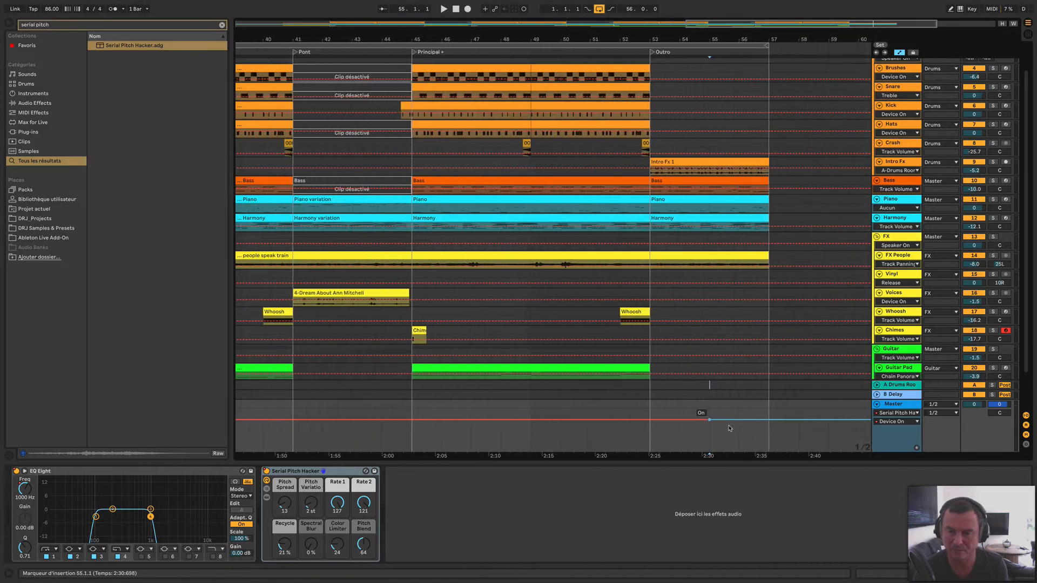
pyautogui.scroll(1, 719, 427)
pyautogui.hscroll(-3, 595, 388)
pyautogui.click(563, 419)
pyautogui.moveTo(563, 420); pyautogui.dragTo(562, 441)
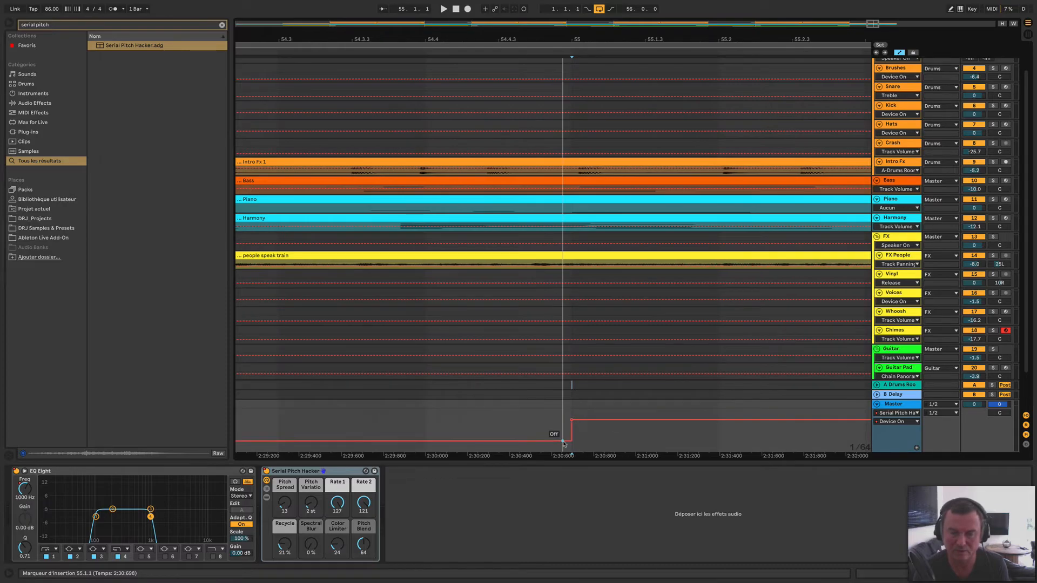
pyautogui.scroll(1, 630, 378)
pyautogui.scroll(-12, 629, 377)
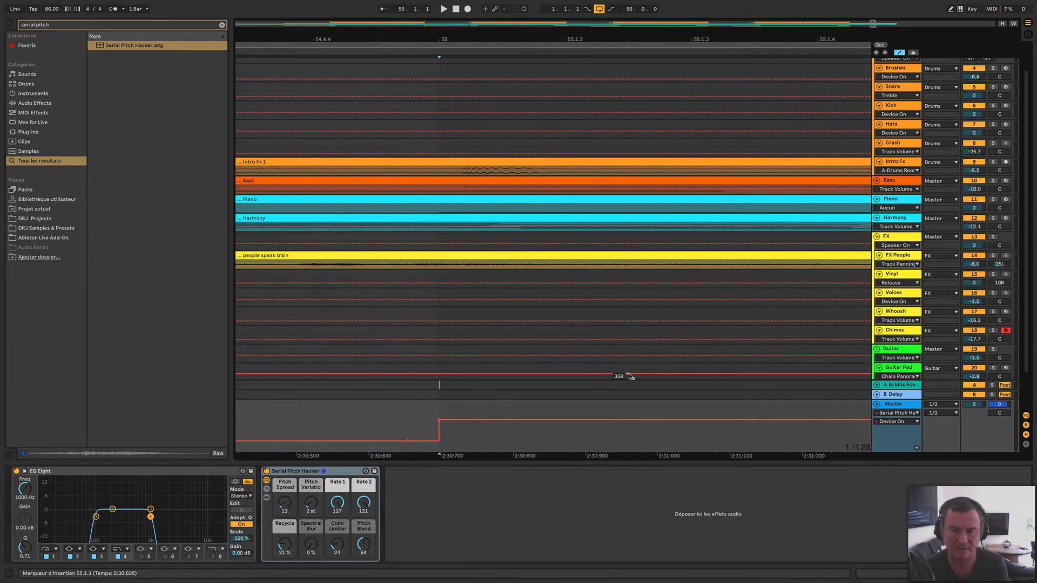
# - Play the Outro from bar 53 to hear Serial Pitch Hacker switch on at bar 55
pyautogui.scroll(-1, 629, 377)
pyautogui.click(624, 415)
pyautogui.press('space')
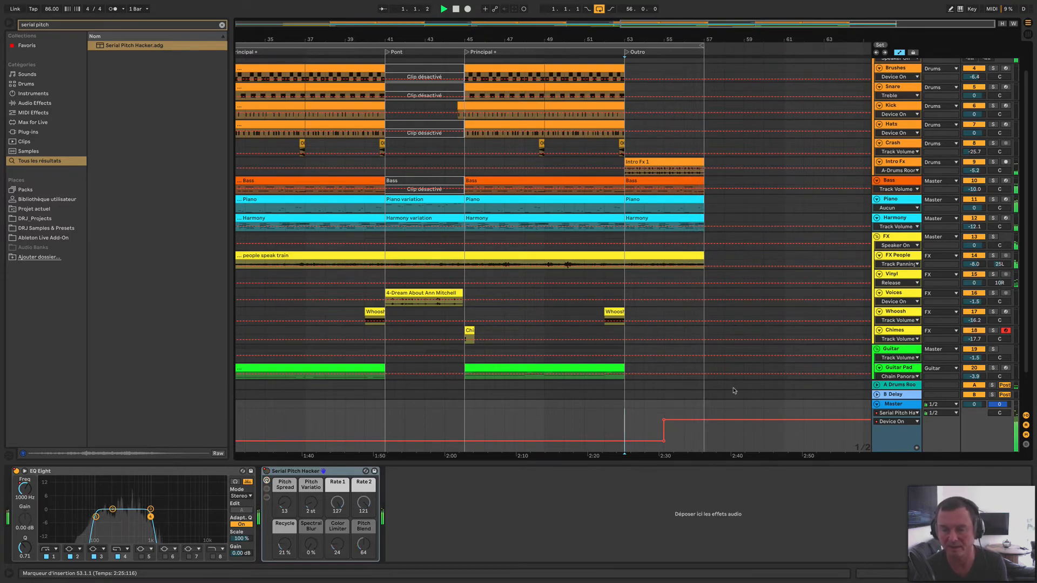
pyautogui.press('space')
# - Extend the song loop's end to bar 58 and replay the Outro from bar 53 with Serial Pitch Hacker's inner devices shown
pyautogui.moveTo(702, 46)
pyautogui.mouseDown()
pyautogui.moveTo(735, 41)
pyautogui.moveTo(712, 47)
pyautogui.mouseUp()
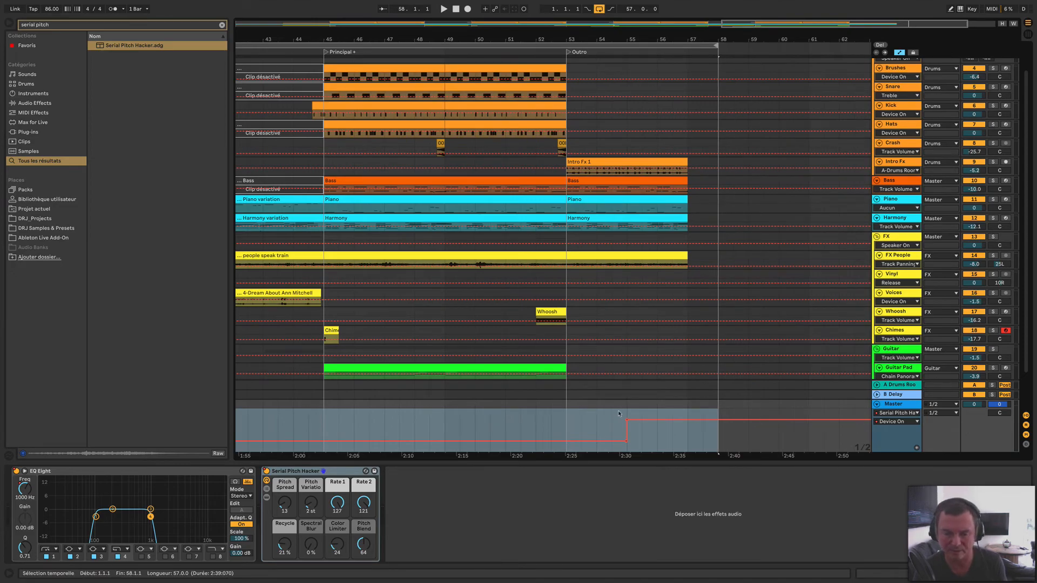
pyautogui.click(567, 426)
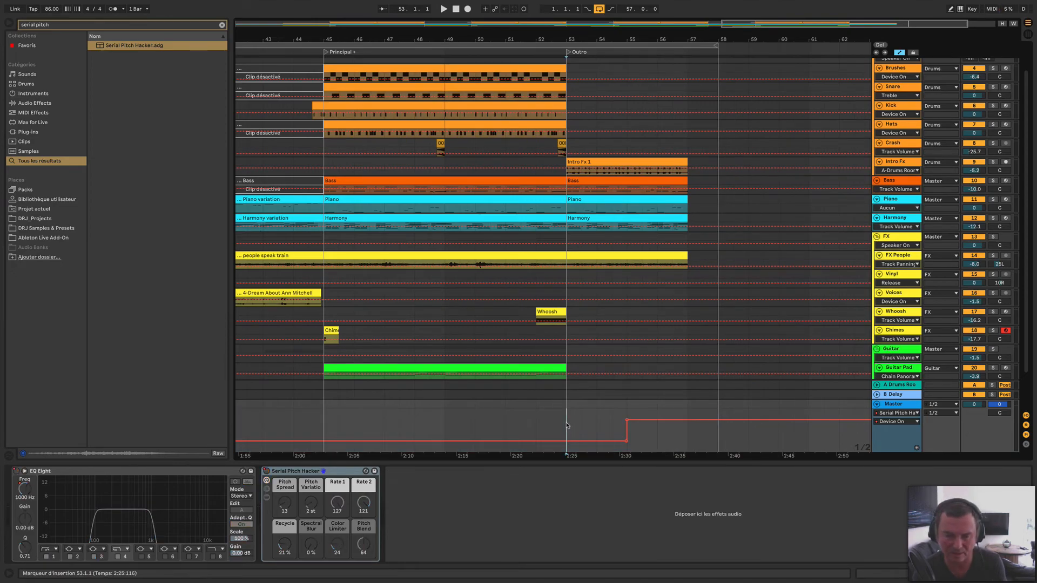
pyautogui.click(266, 498)
pyautogui.press('space')
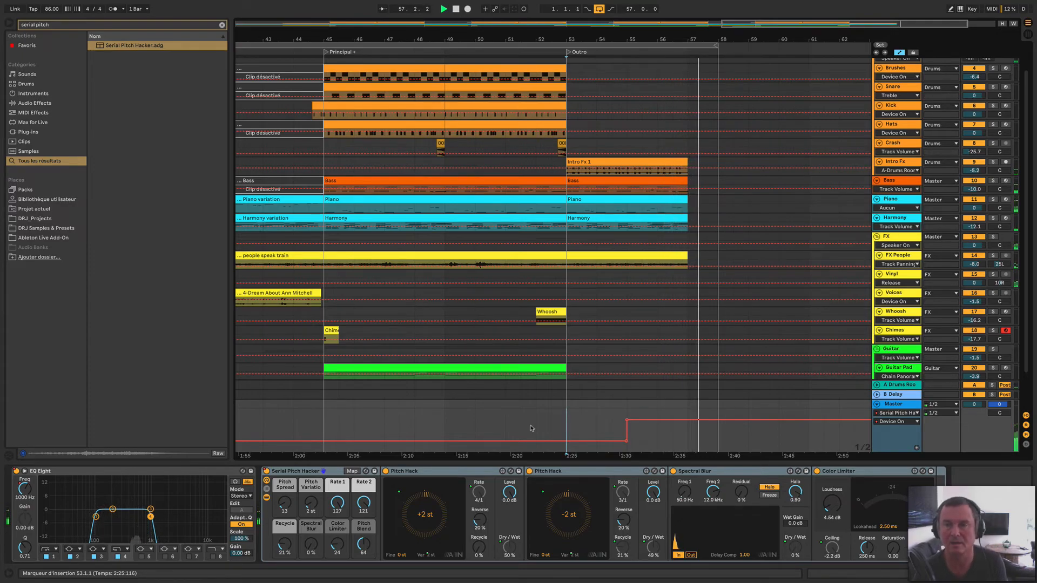
# - Extend the song loop's end to bar 59 and hide the automation lanes
pyautogui.press('space')
pyautogui.moveTo(716, 46); pyautogui.dragTo(747, 45)
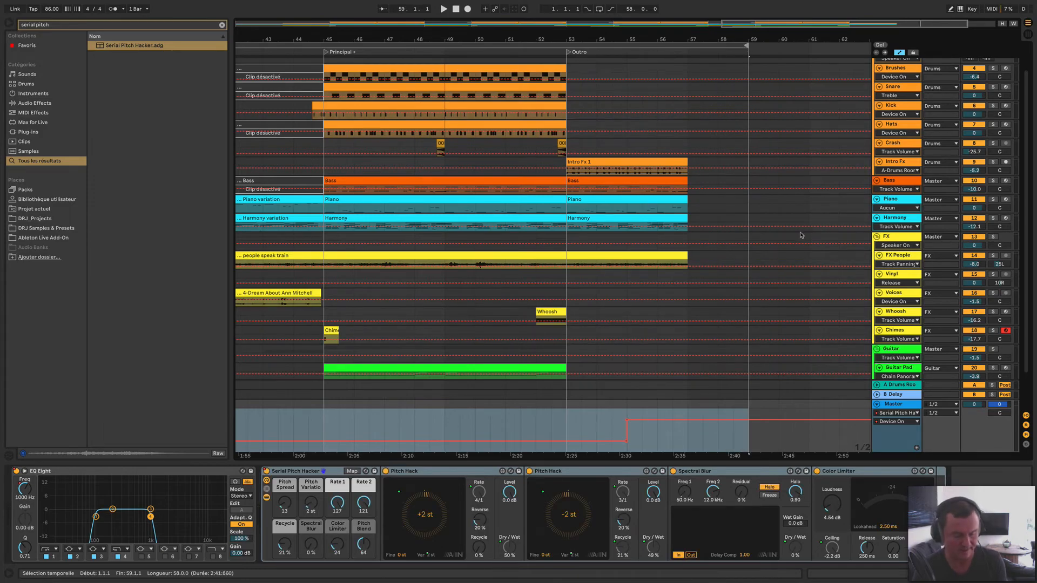
pyautogui.press('a')
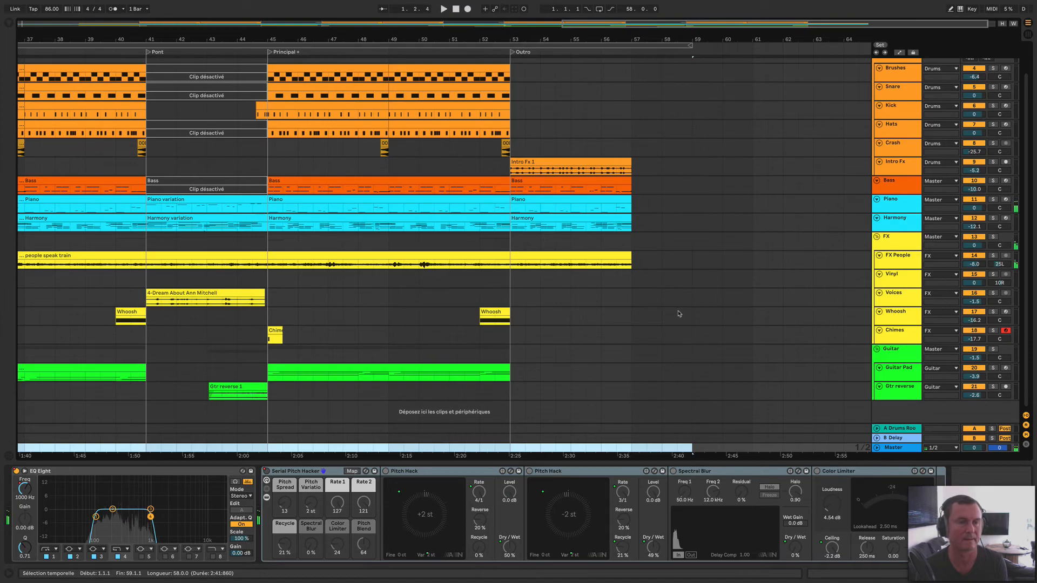
# - Fit the whole arrangement in view and play from bar 51 to hear the transition into the Outro and its ending
pyautogui.hscroll(-10, 678, 313)
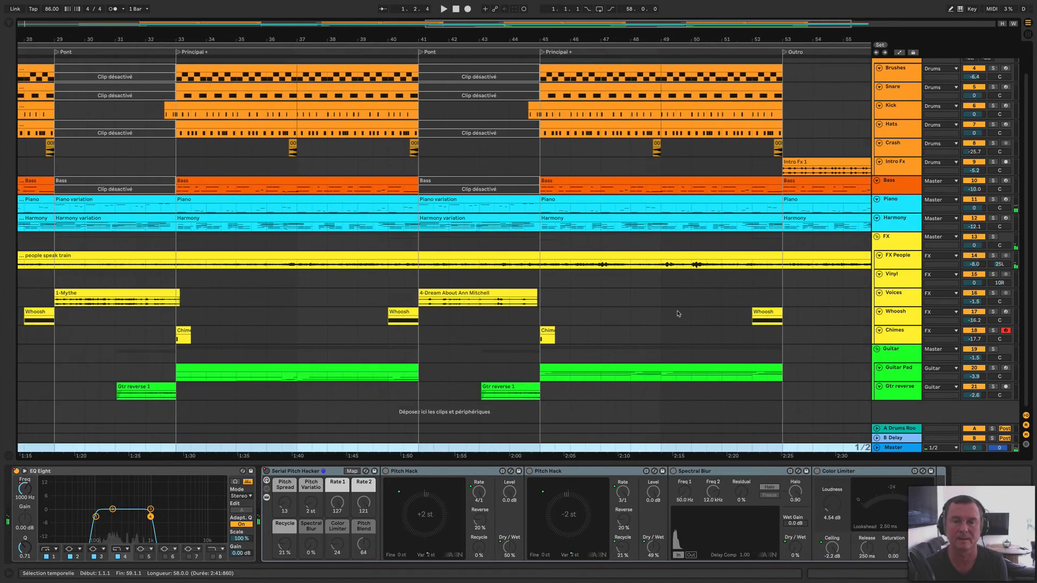
pyautogui.press('w')
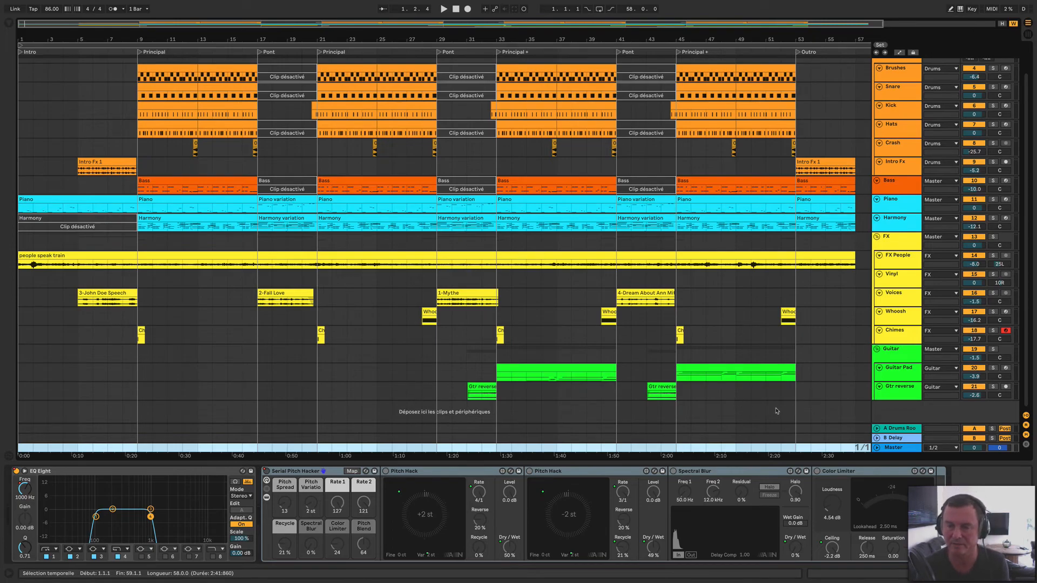
pyautogui.click(765, 390)
pyautogui.press('space')
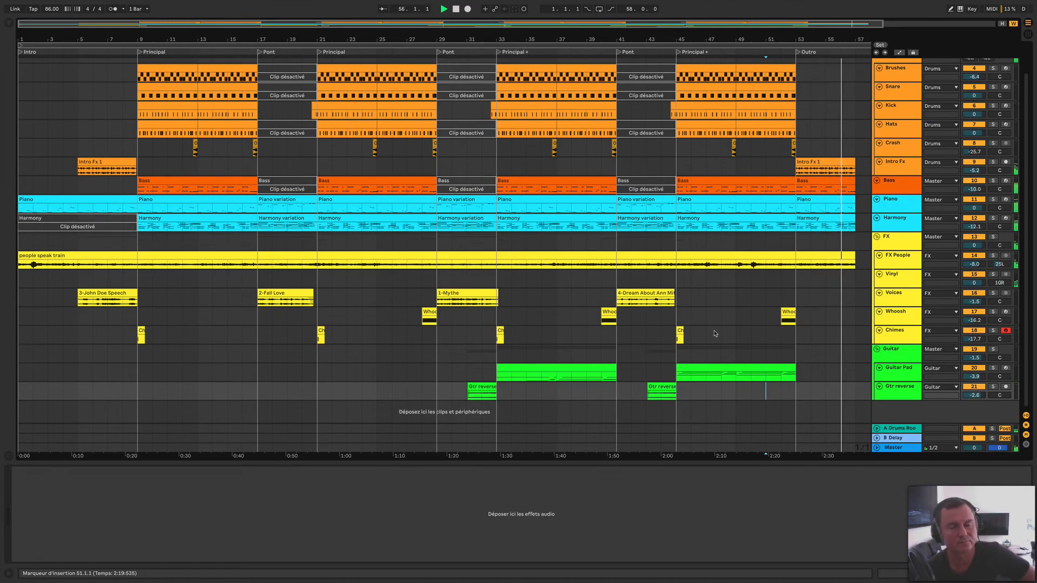
pyautogui.press('space')
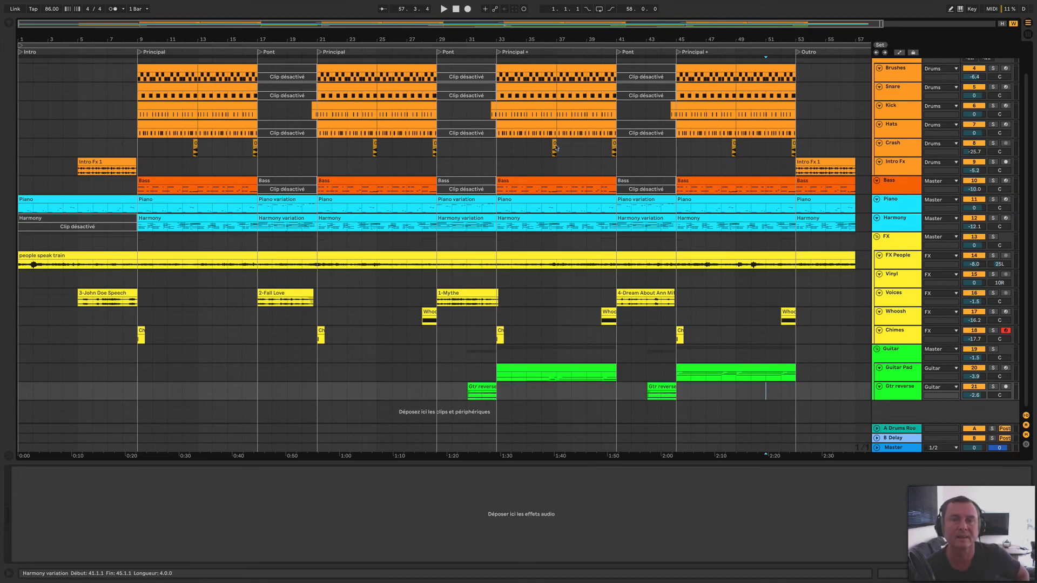
# - Reset the playback position to the song's start and hide the device view to enlarge the arrangement
pyautogui.click(455, 8)
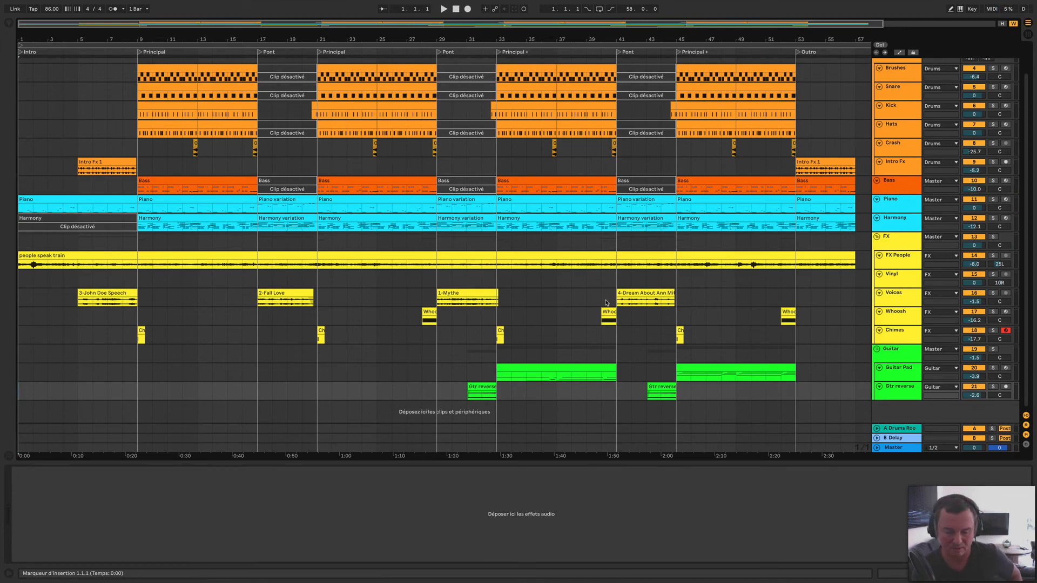
pyautogui.hotkey('ctrl', 'alt', 'l')
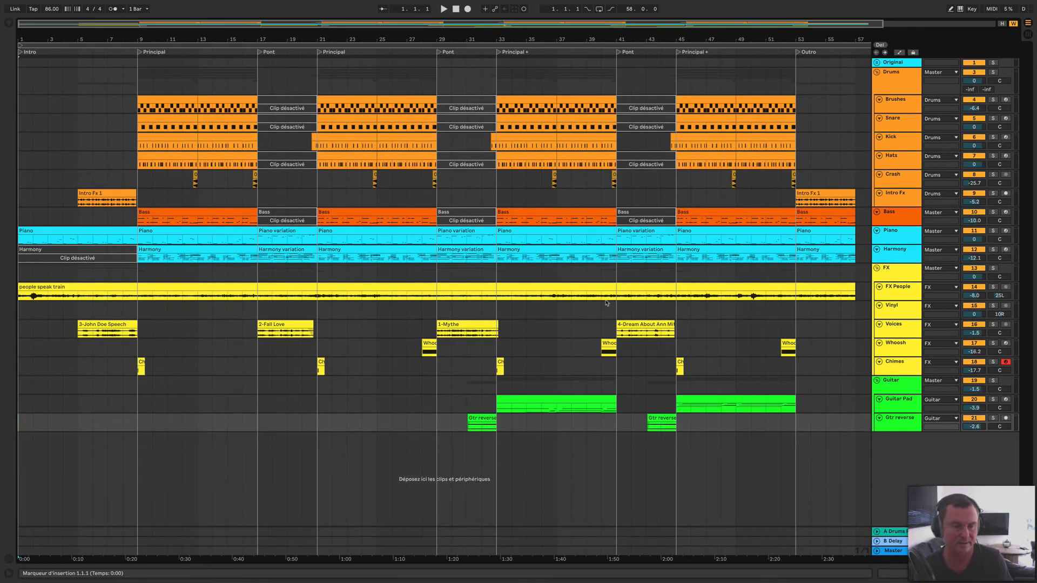